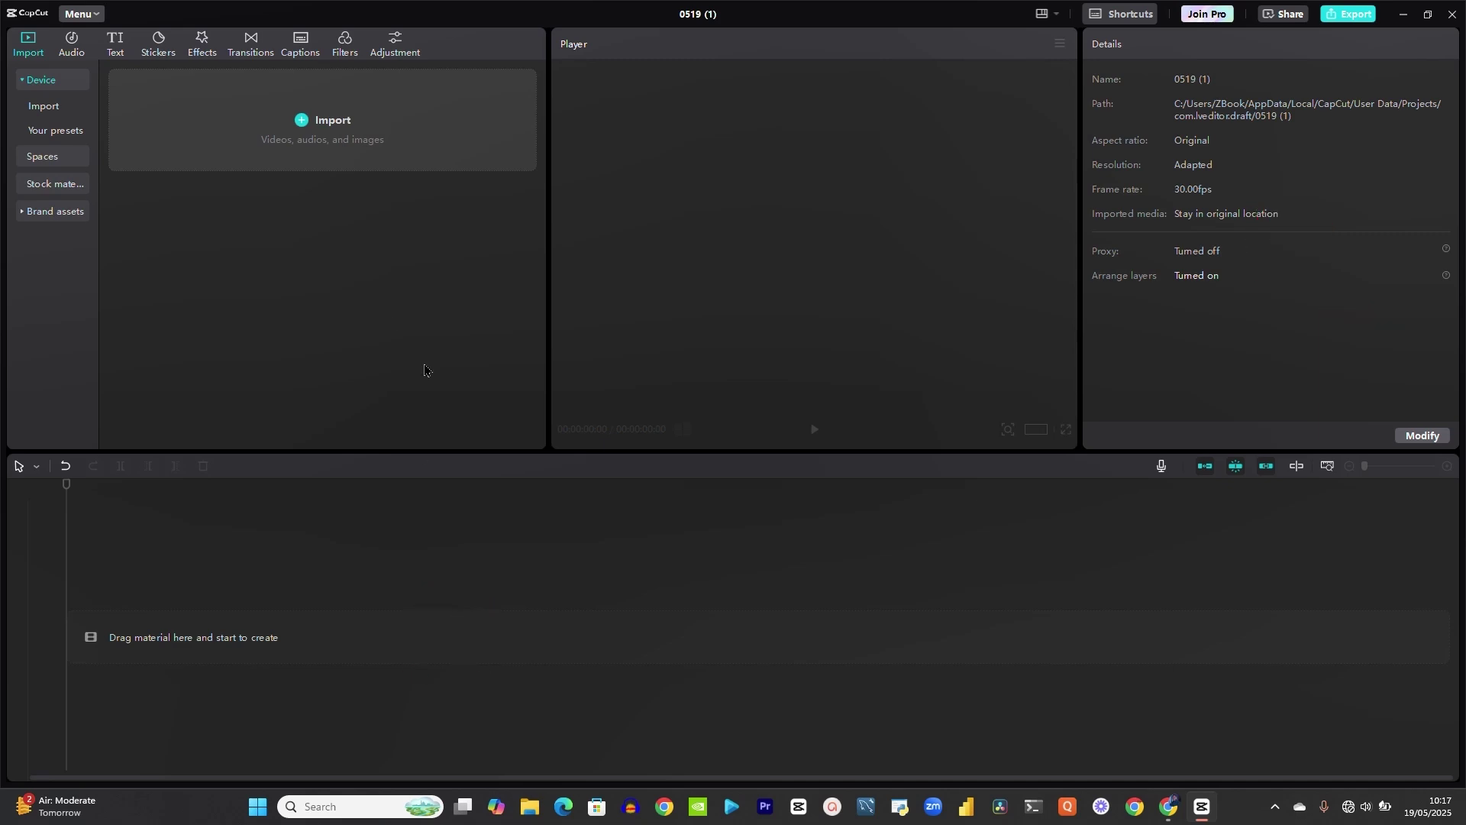
left_click(298, 124)
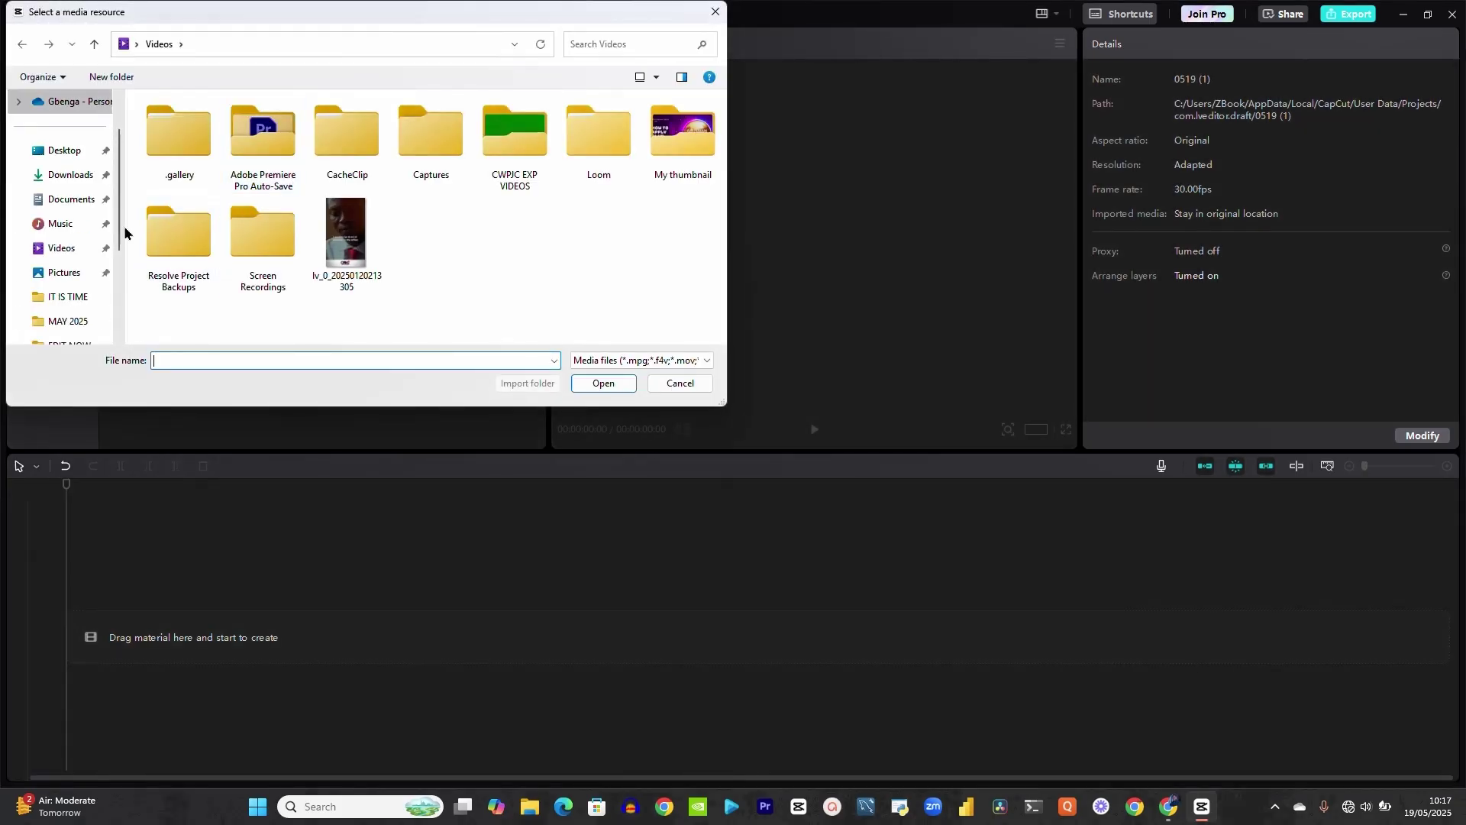
left_click(49, 258)
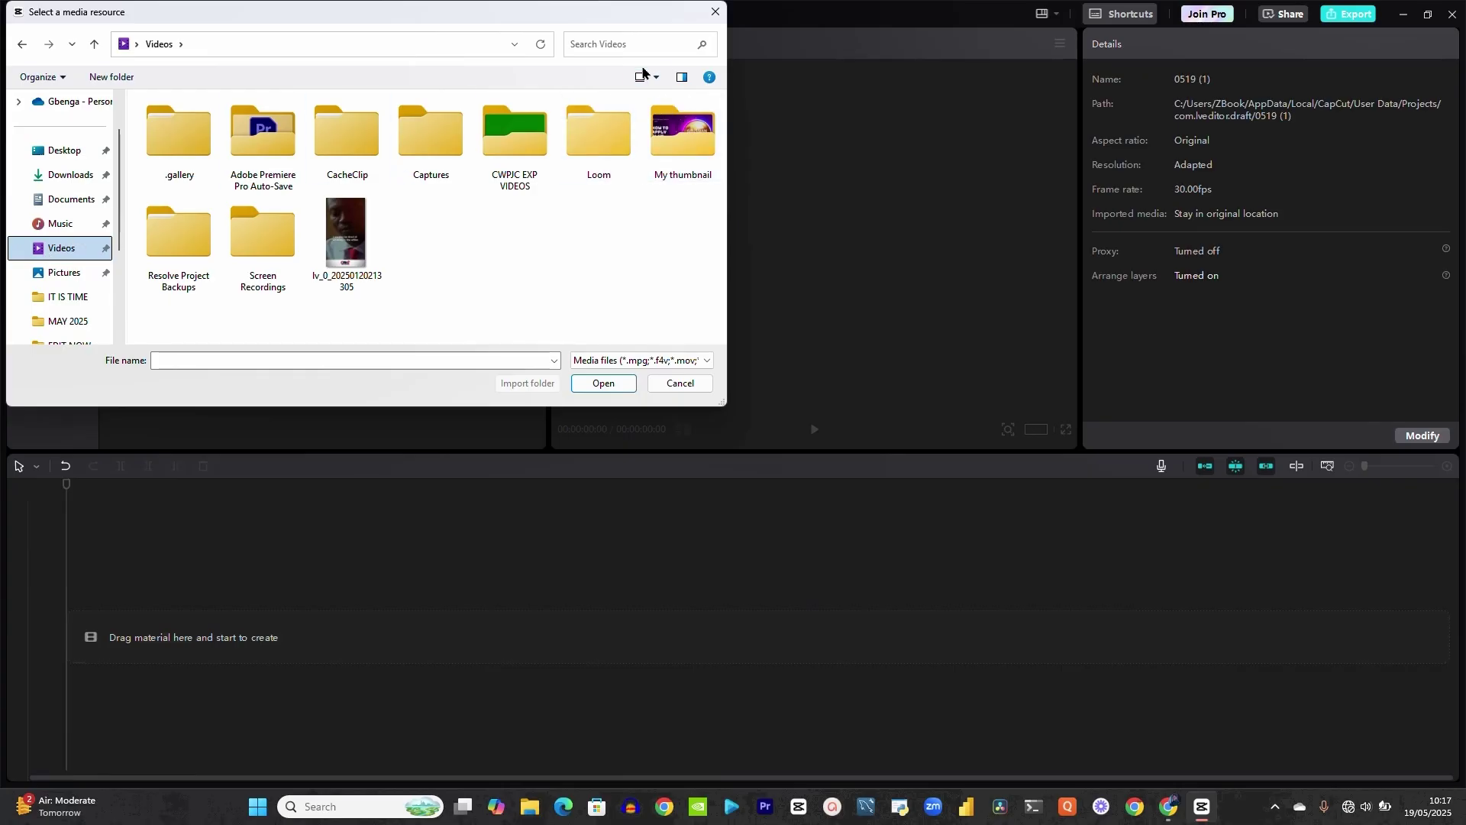
scroll(65, 225, "down", 2)
left_click(359, 243)
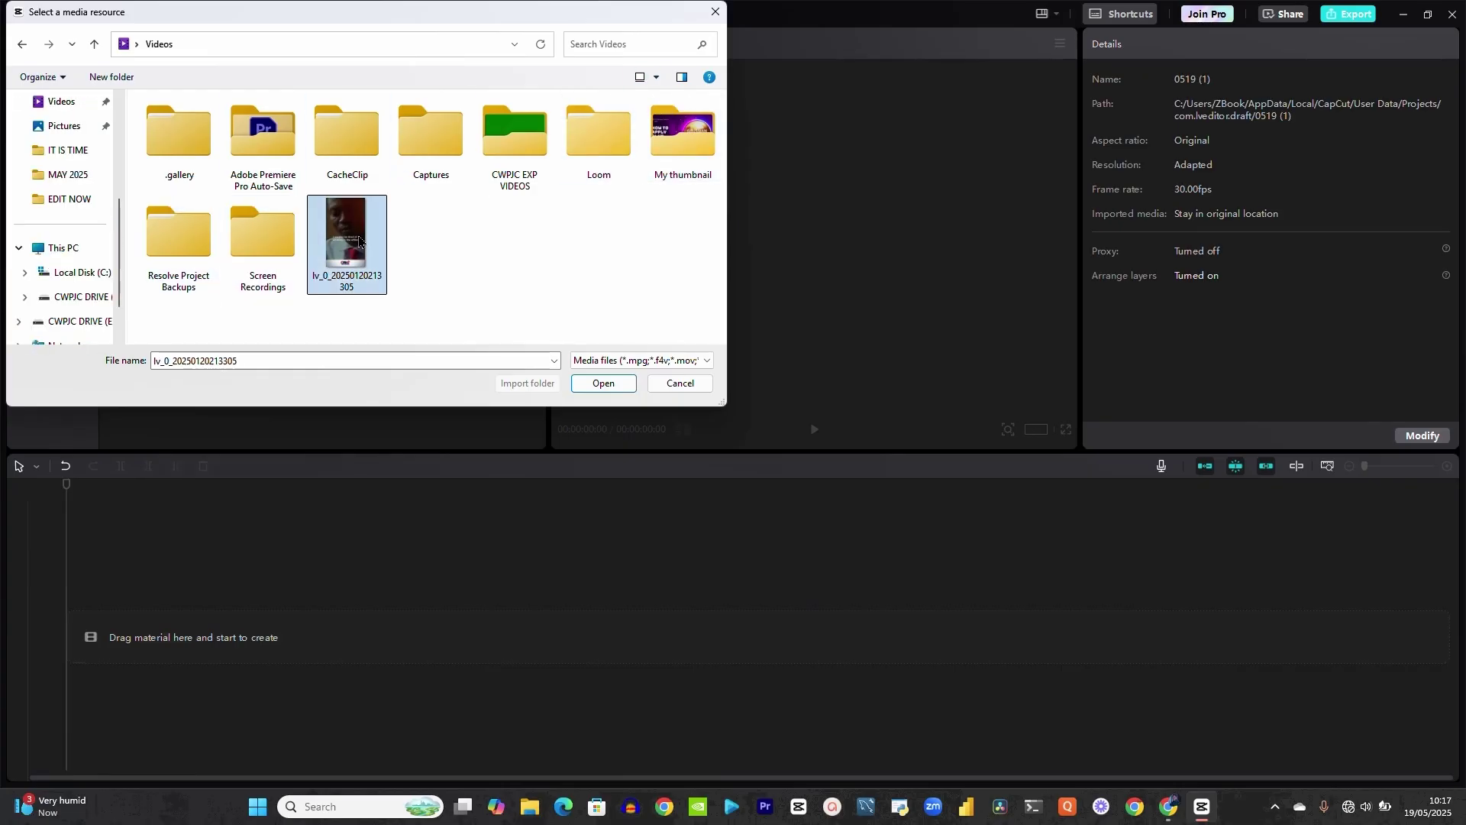
double_click(359, 243)
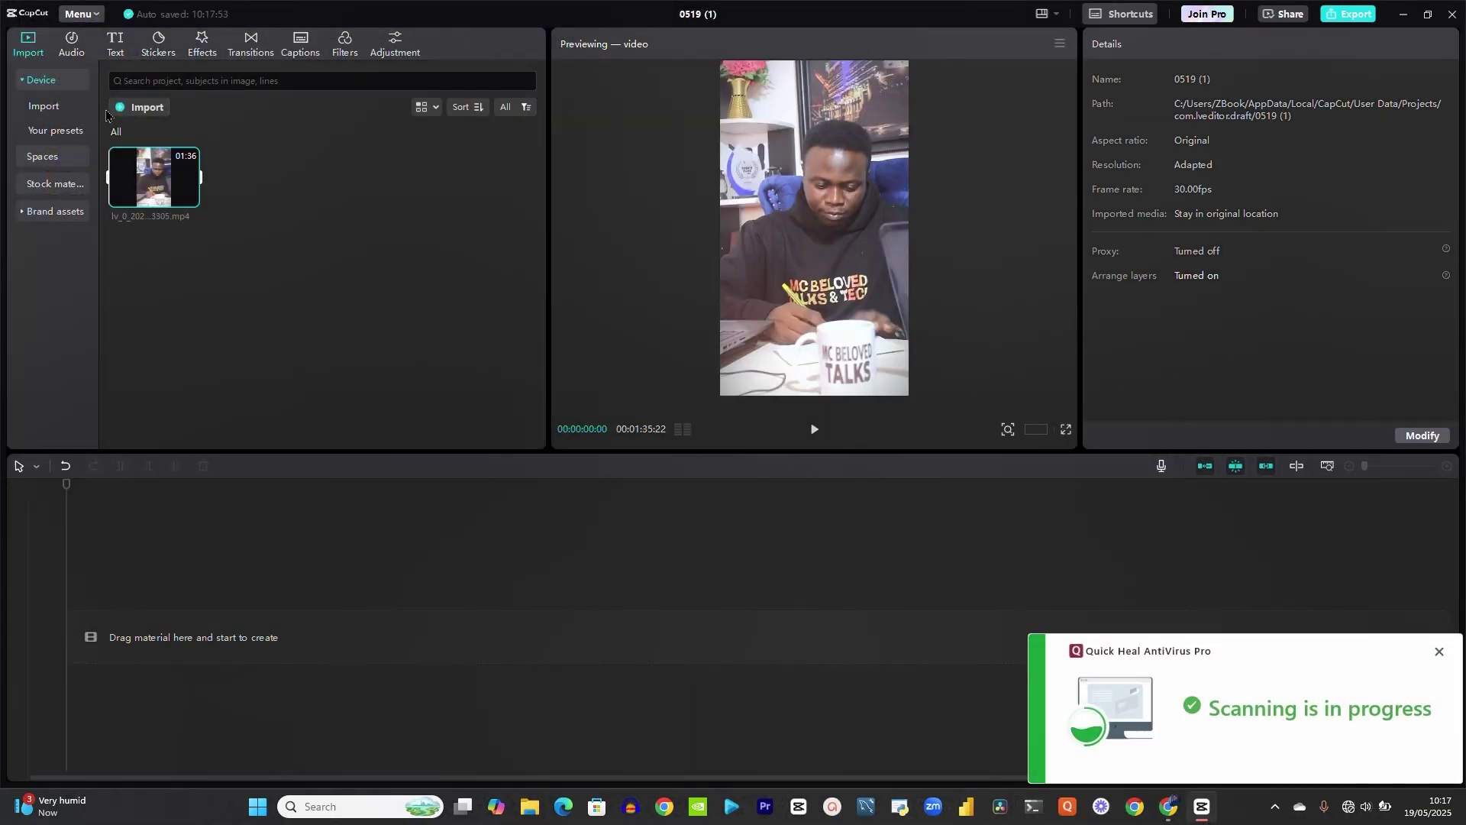
left_click(123, 111)
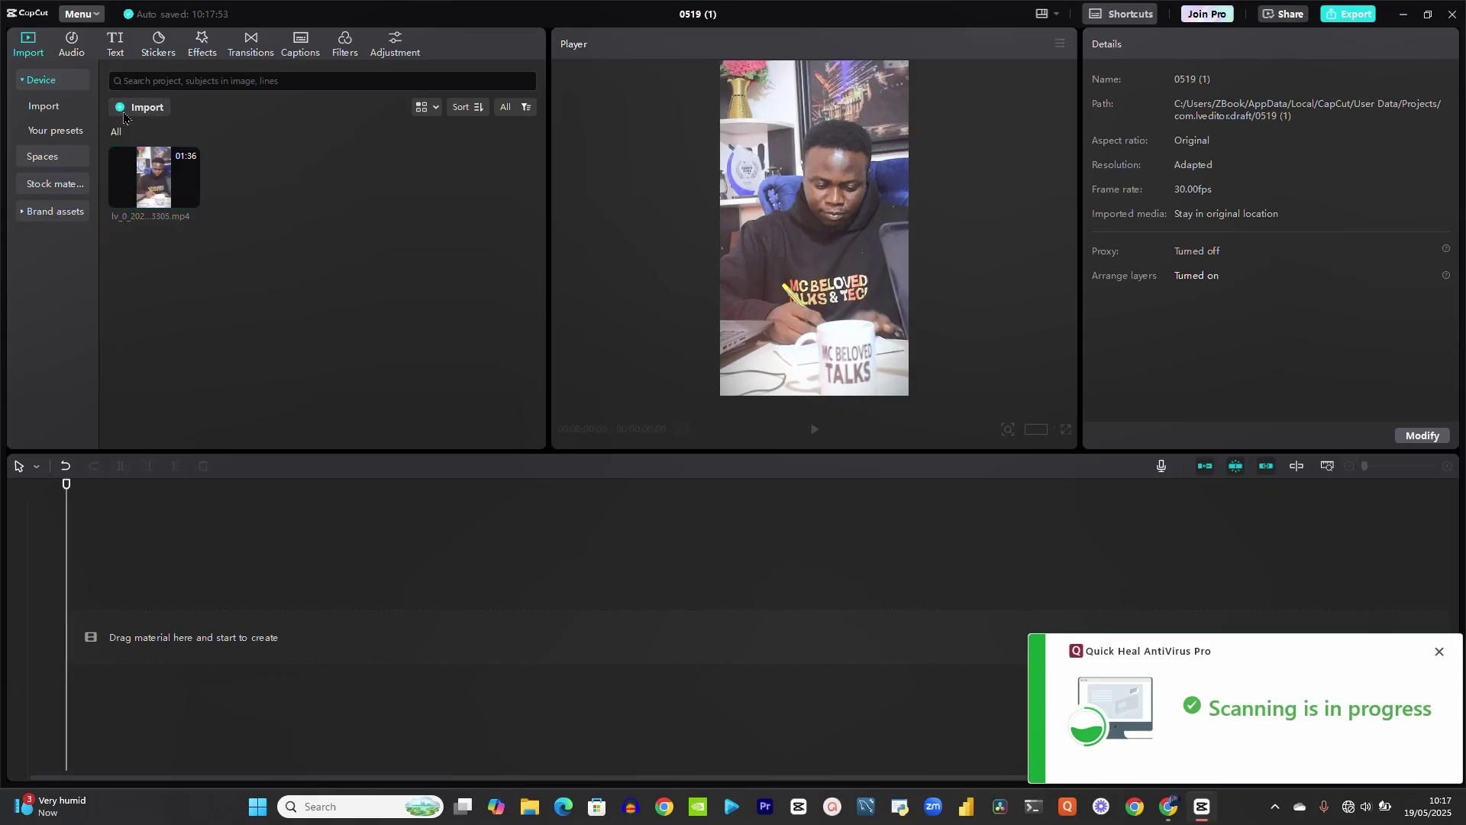
key("Return")
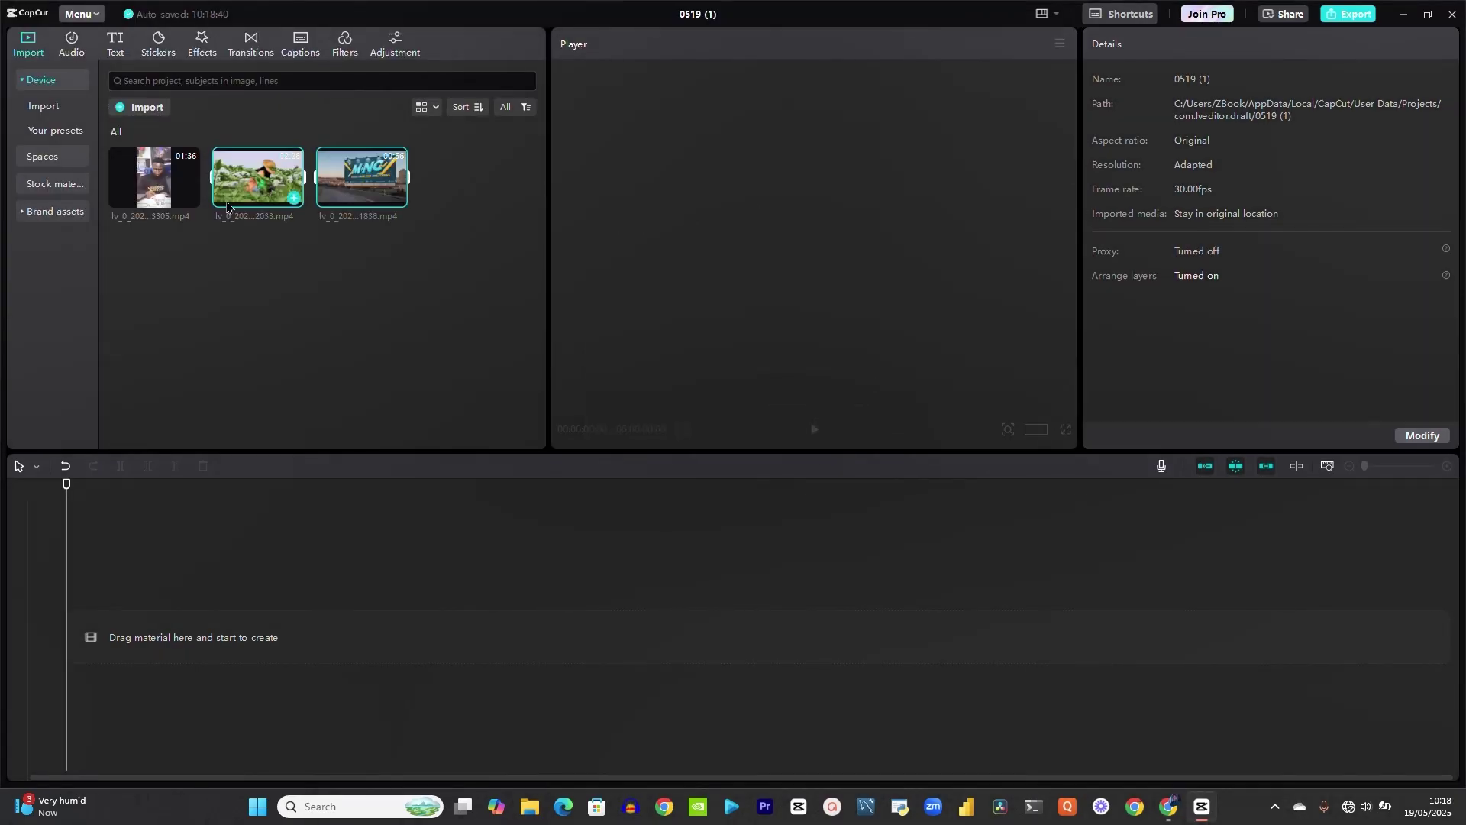
Step: Preview the portrait video, the farm video and the MNC billboard video in the player
left_click(142, 197)
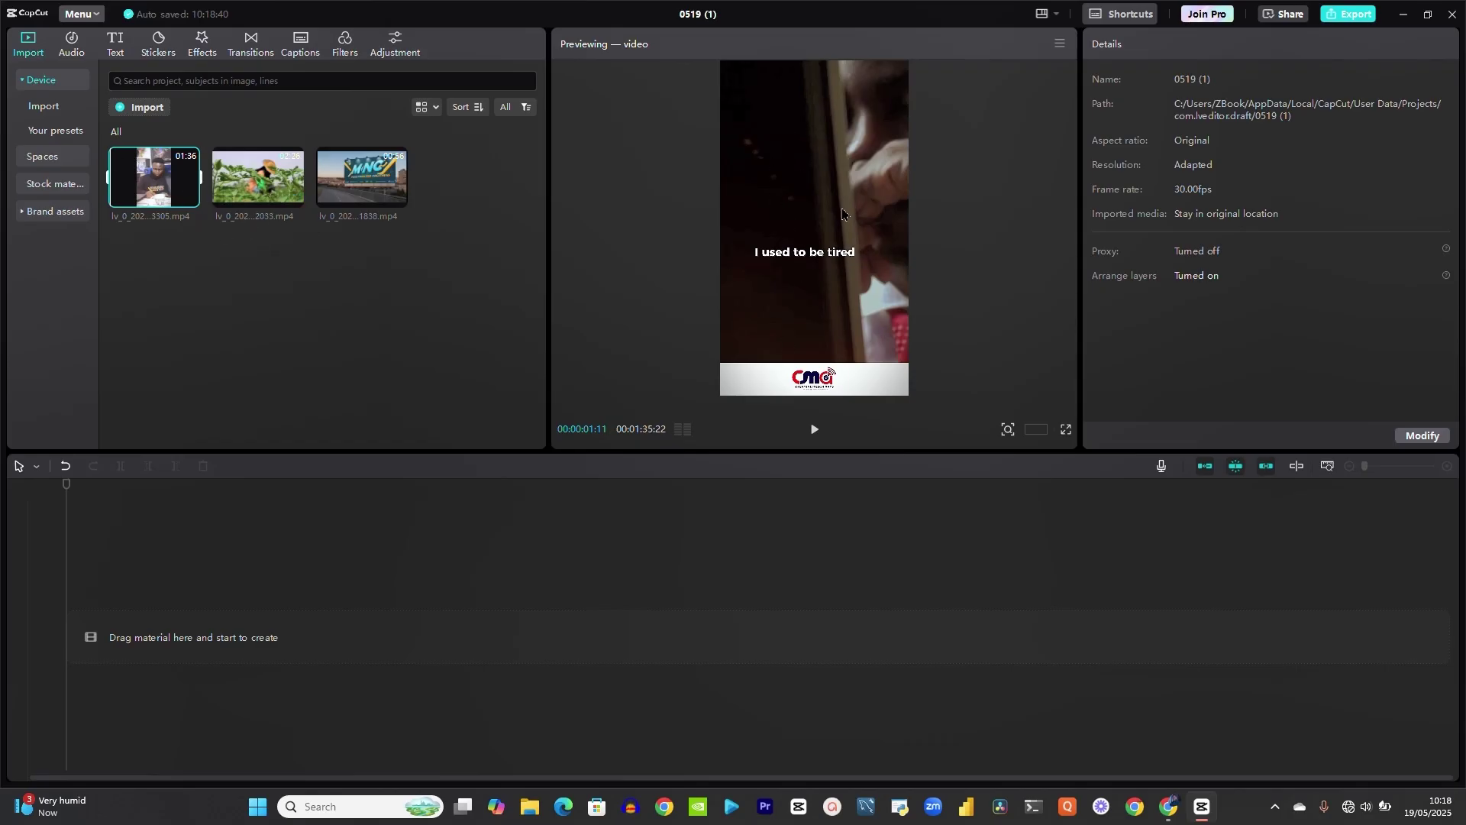
left_click(251, 191)
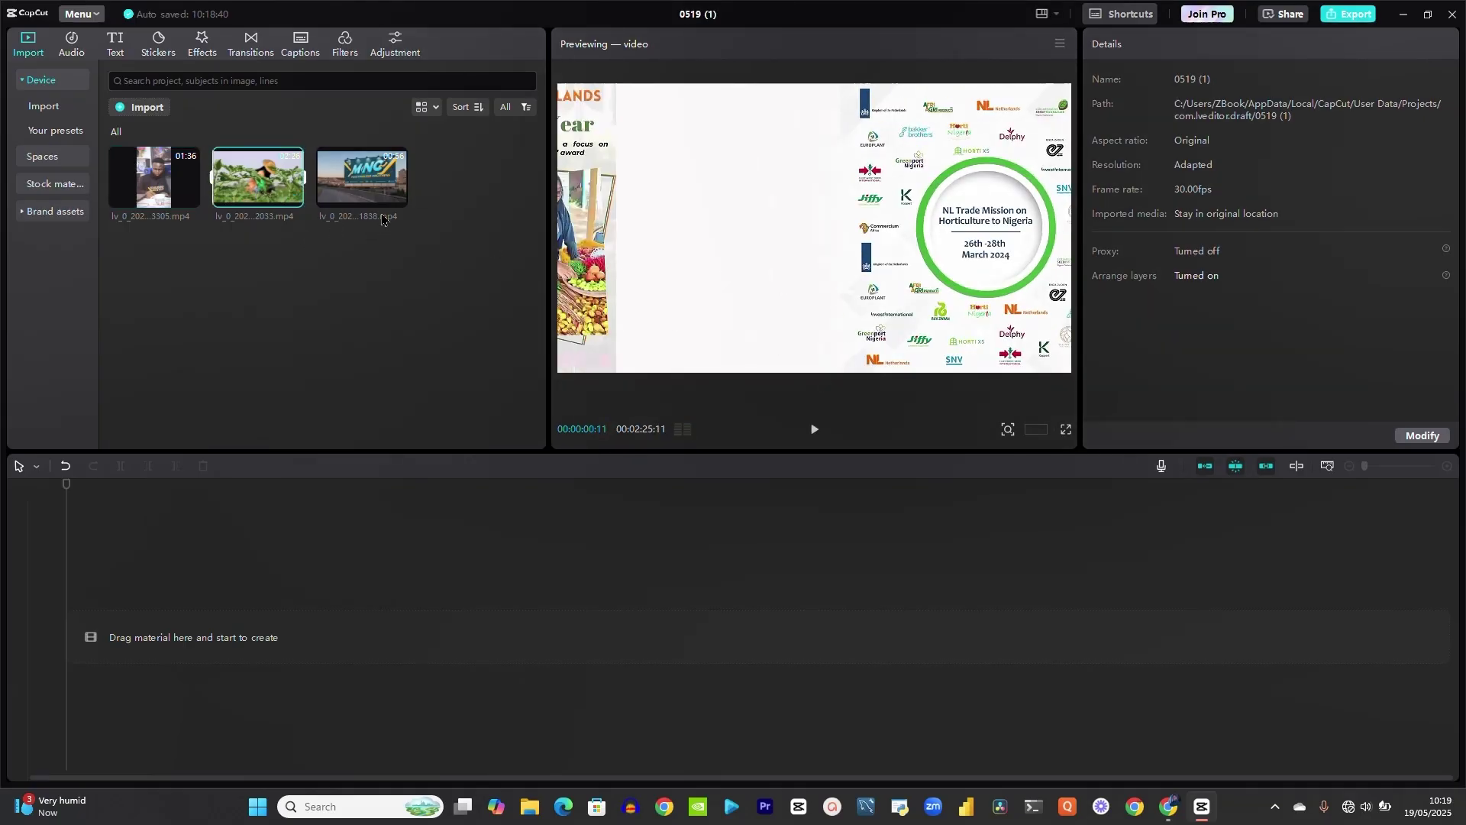
left_click(365, 183)
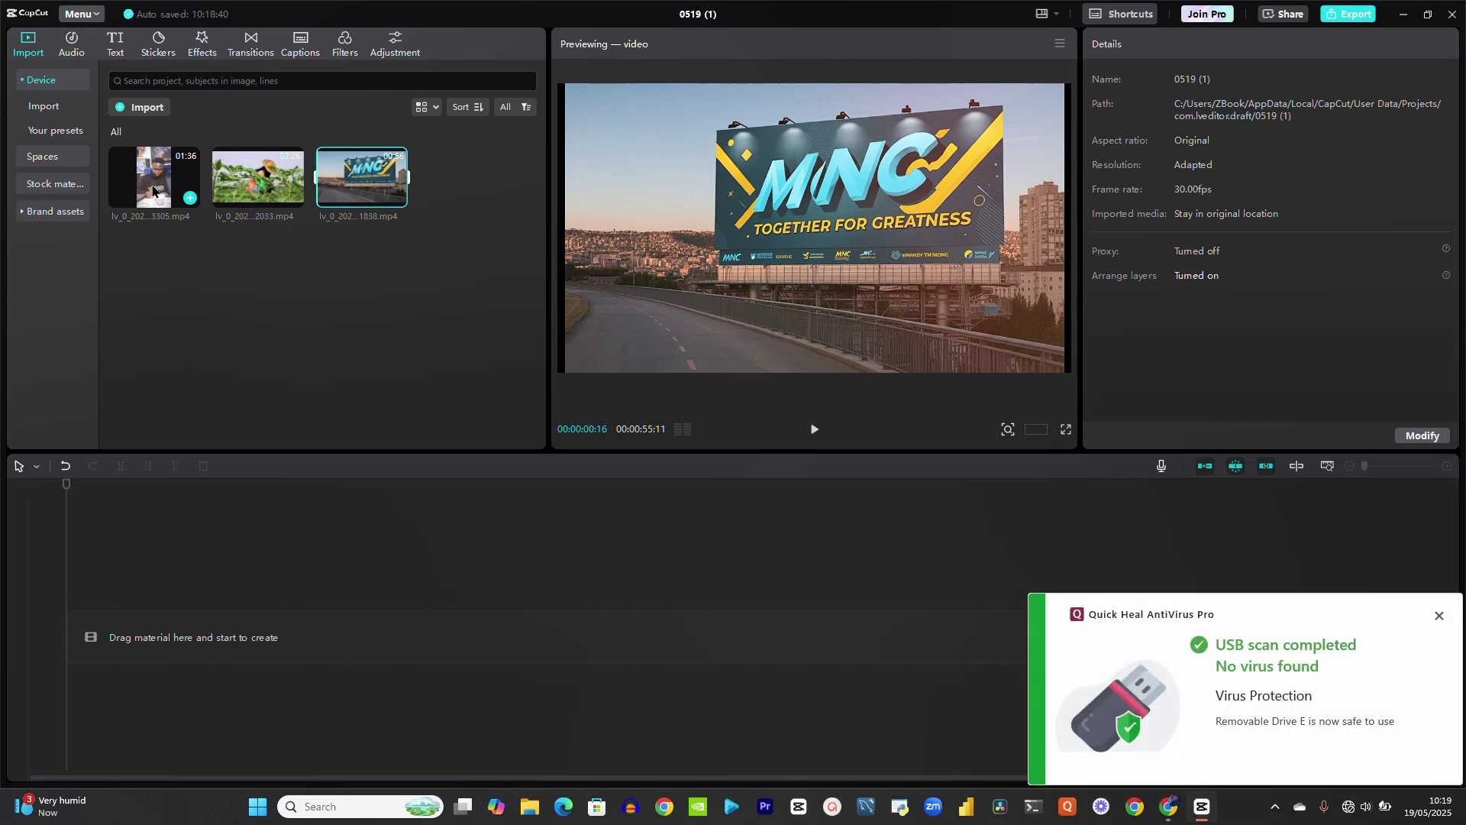
Step: Place the portrait video at the start of the timeline and add the farm video directly after it
key("ctrl+a")
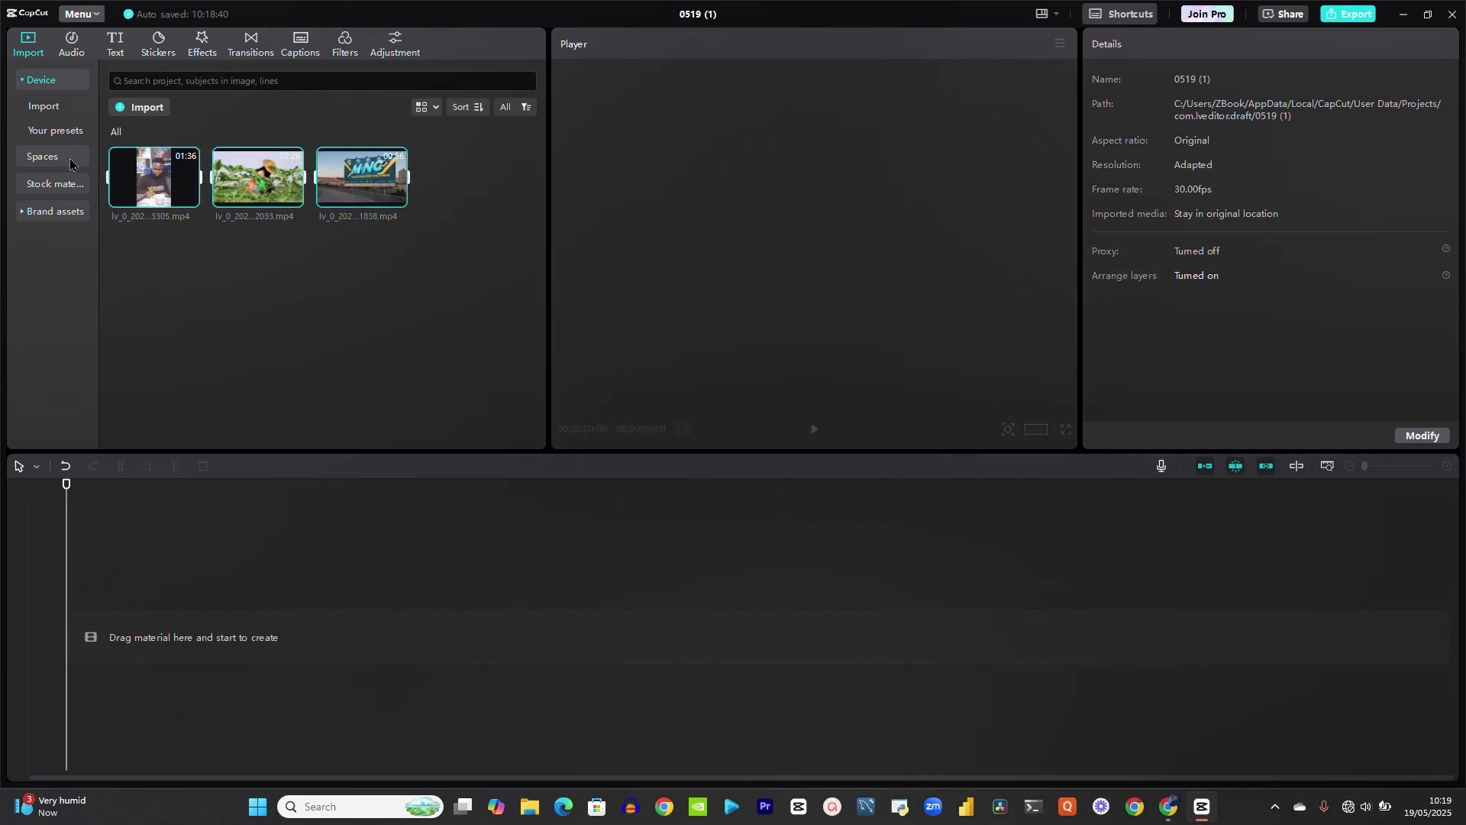
left_click_drag(129, 181, 237, 330)
mouse_move(141, 184)
left_click_drag(142, 179, 274, 665)
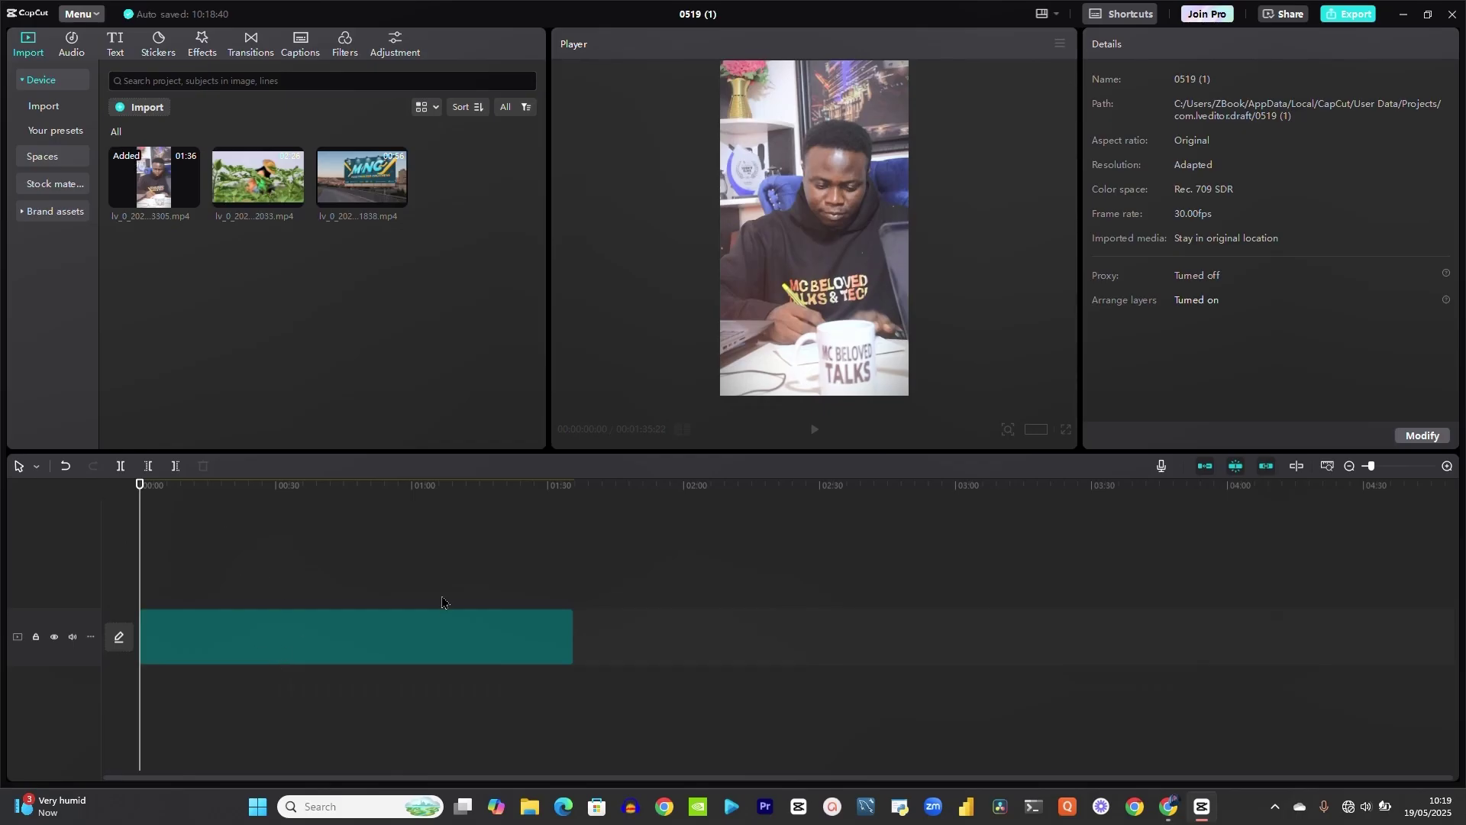
left_click(369, 643)
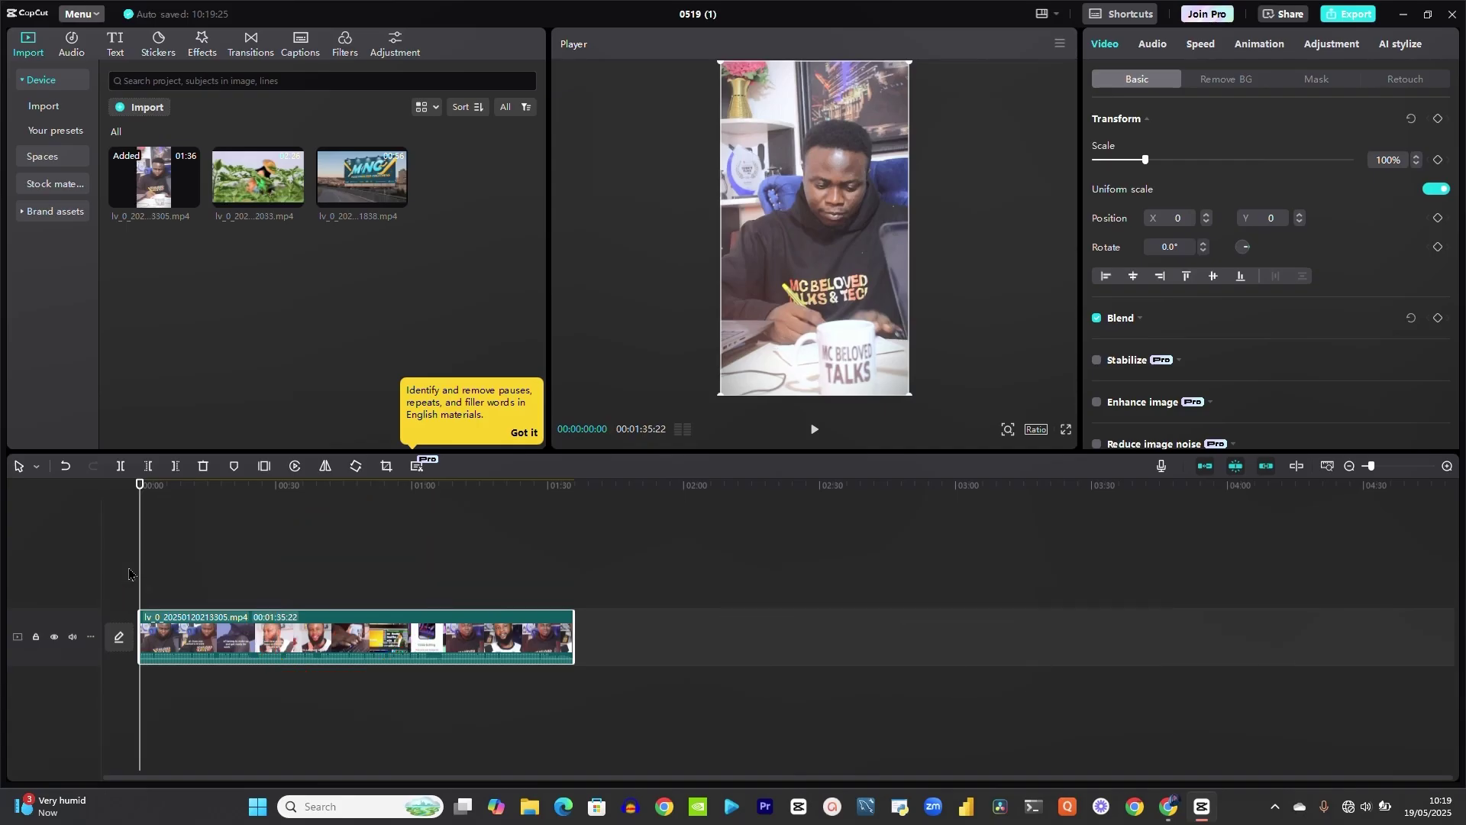
mouse_move(253, 187)
left_click_drag(254, 187, 661, 638)
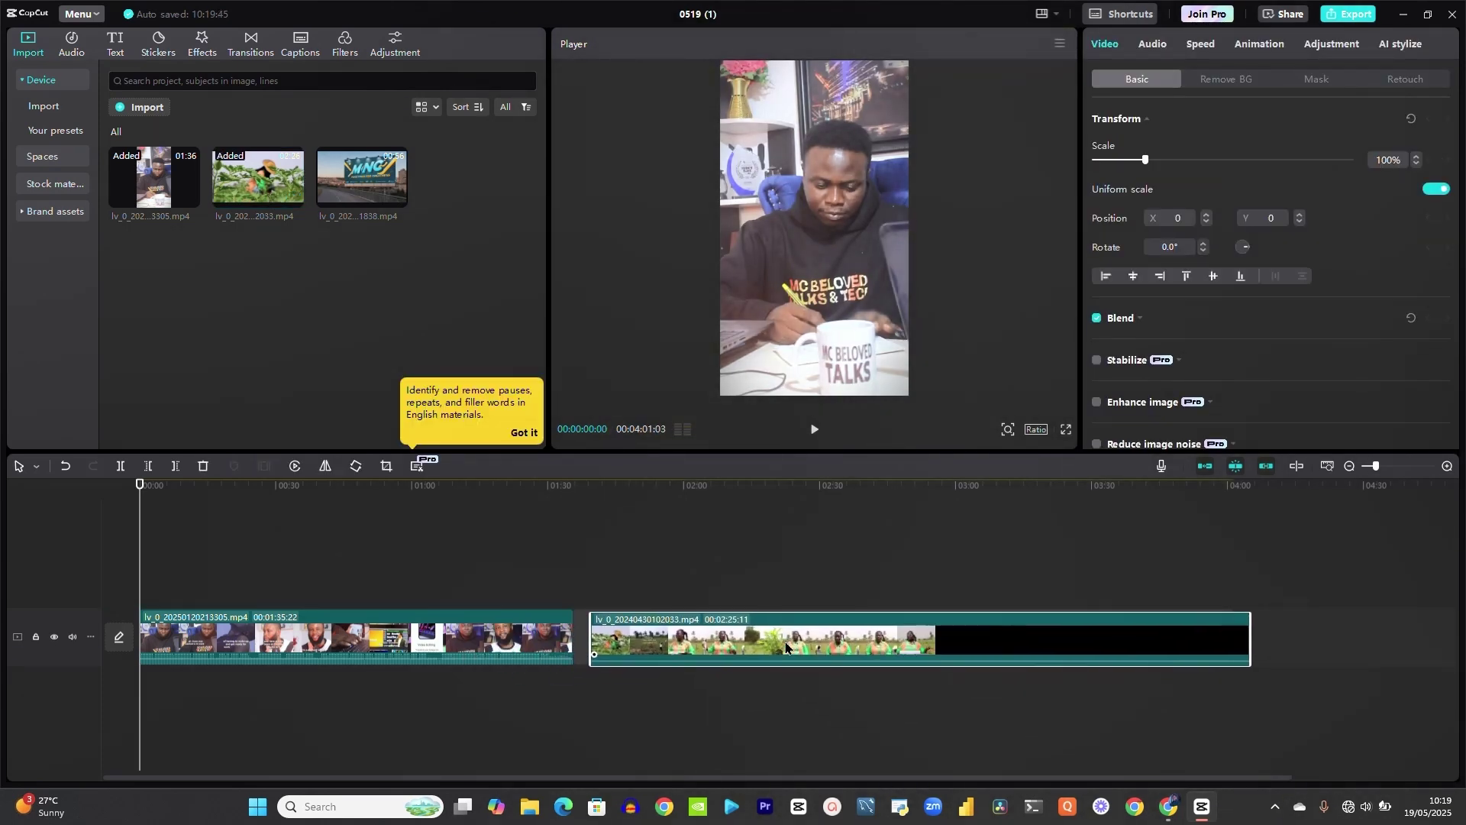
Step: Compare how the portrait clip and the landscape farm clip fill the frame at different points of the timeline
left_click(549, 508)
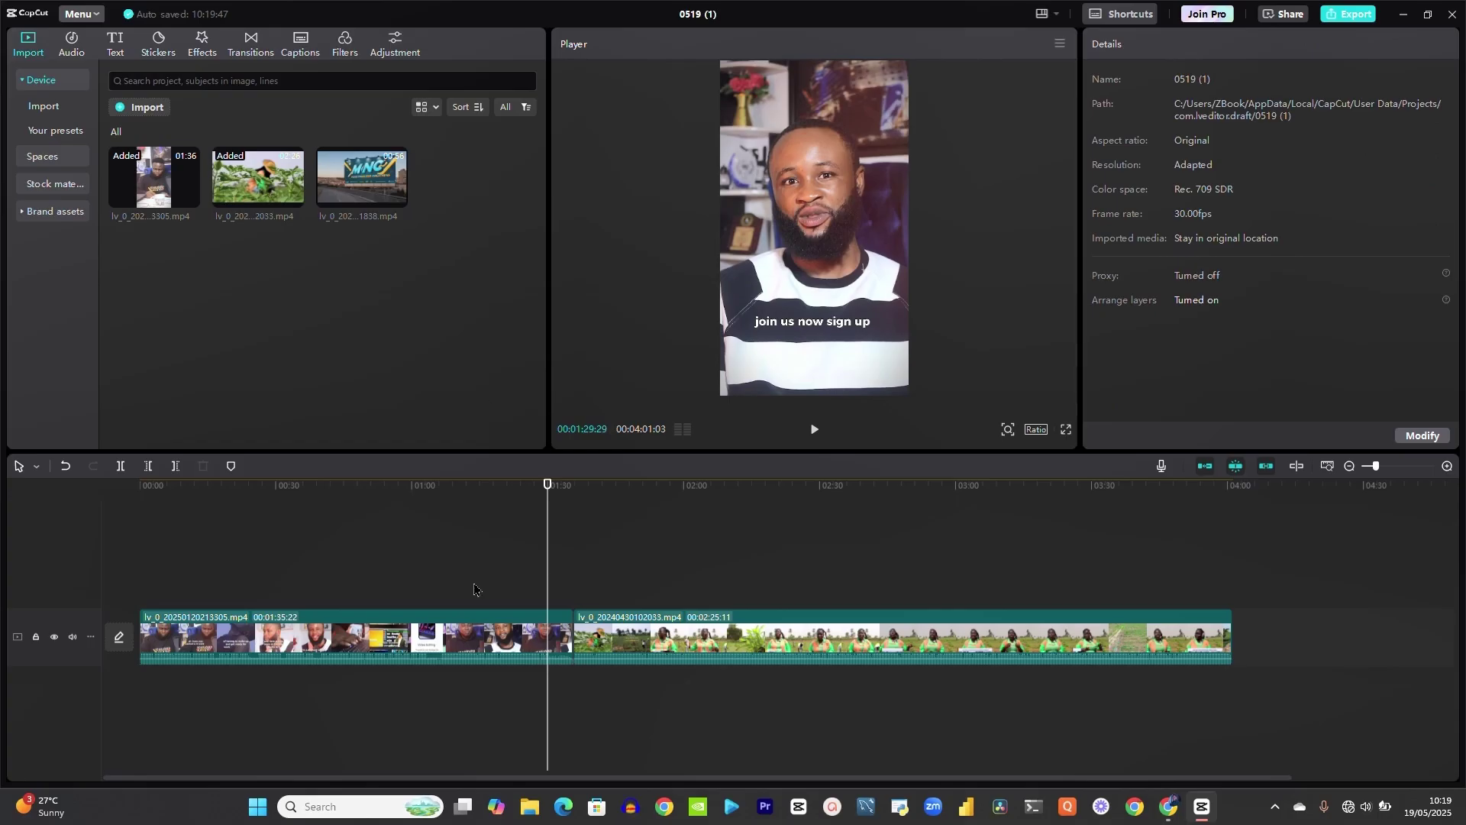
left_click(481, 630)
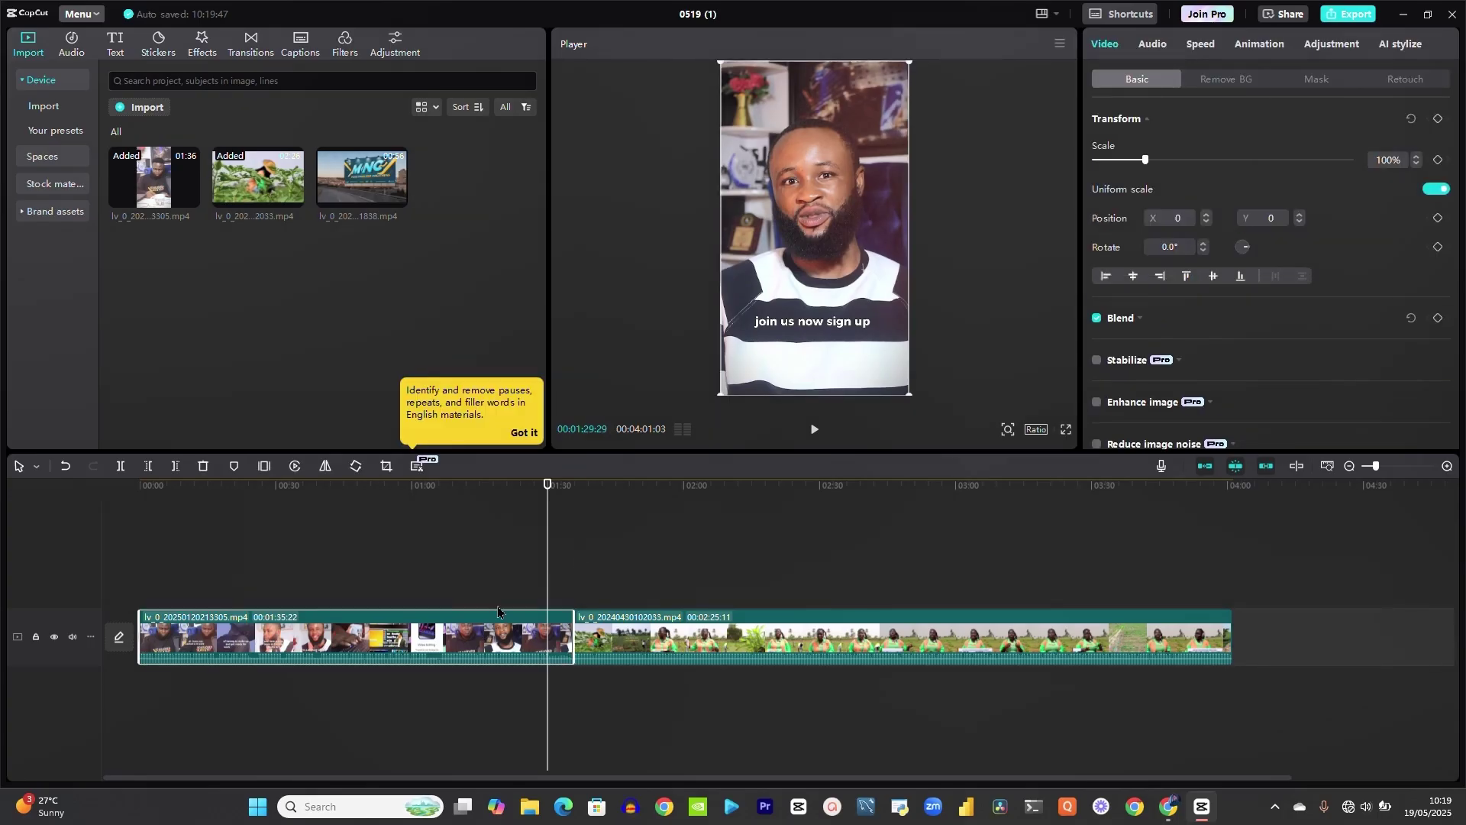
left_click(716, 522)
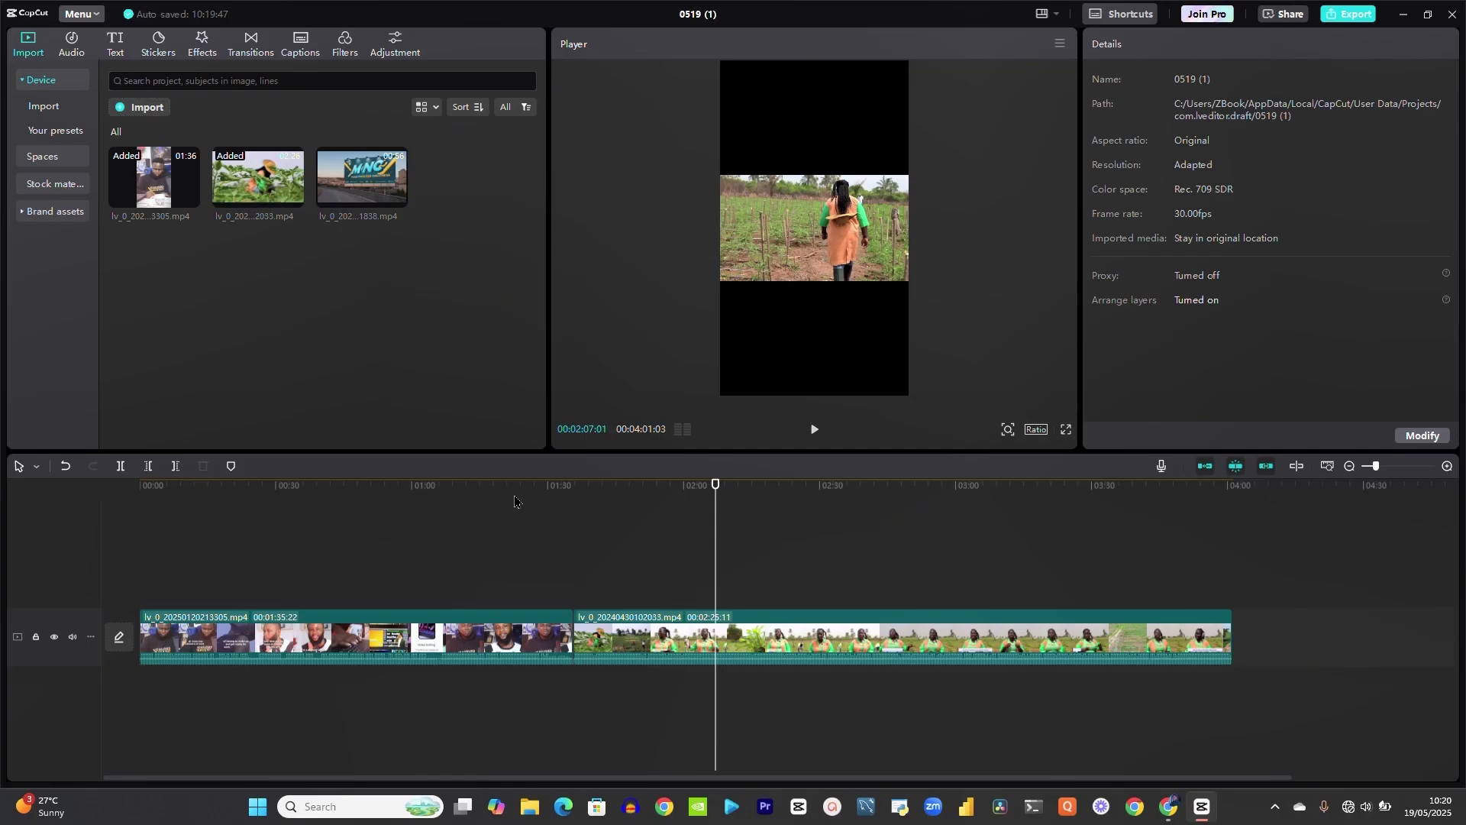
left_click(538, 498)
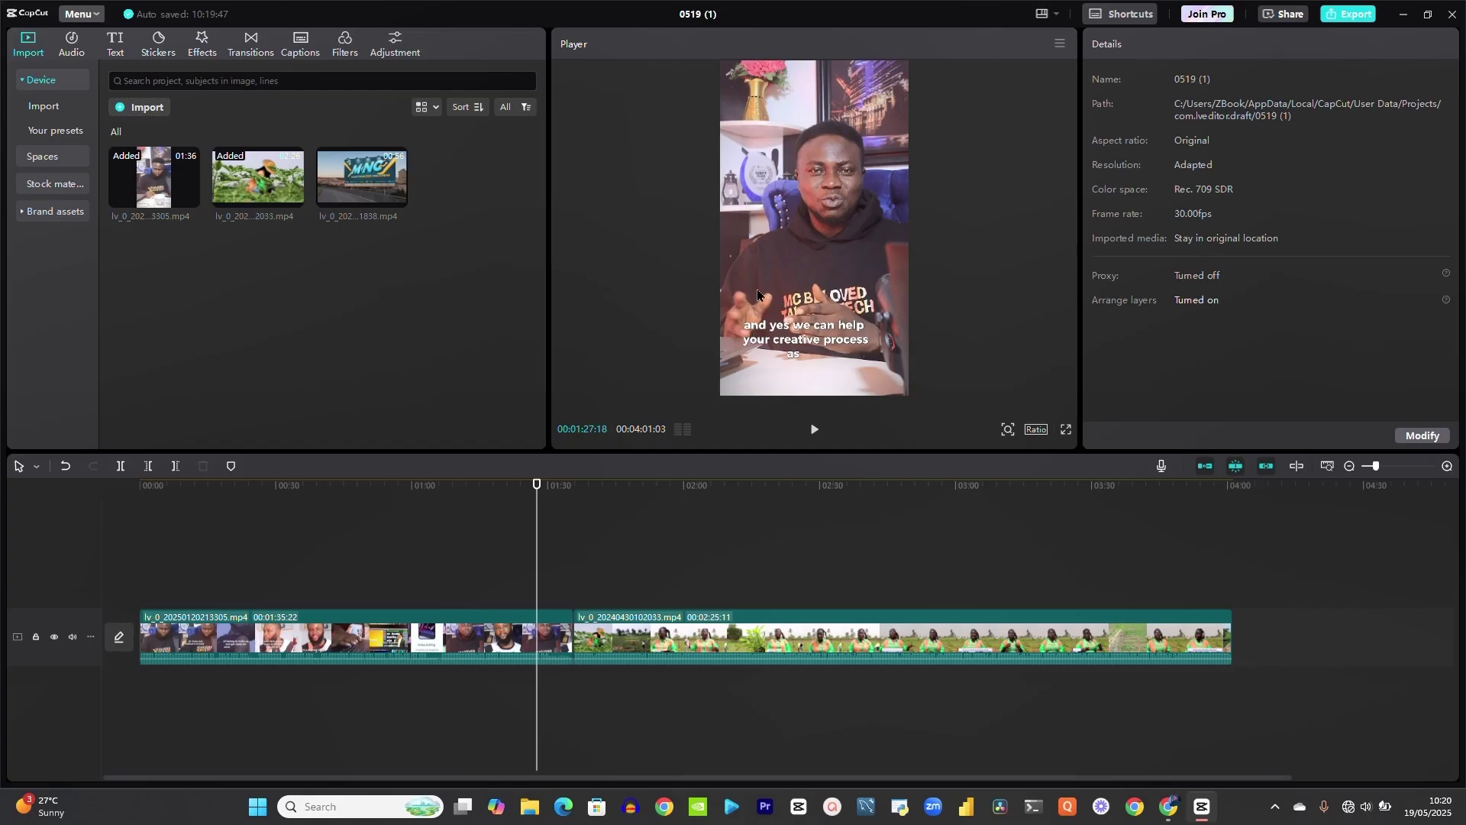
left_click(729, 494)
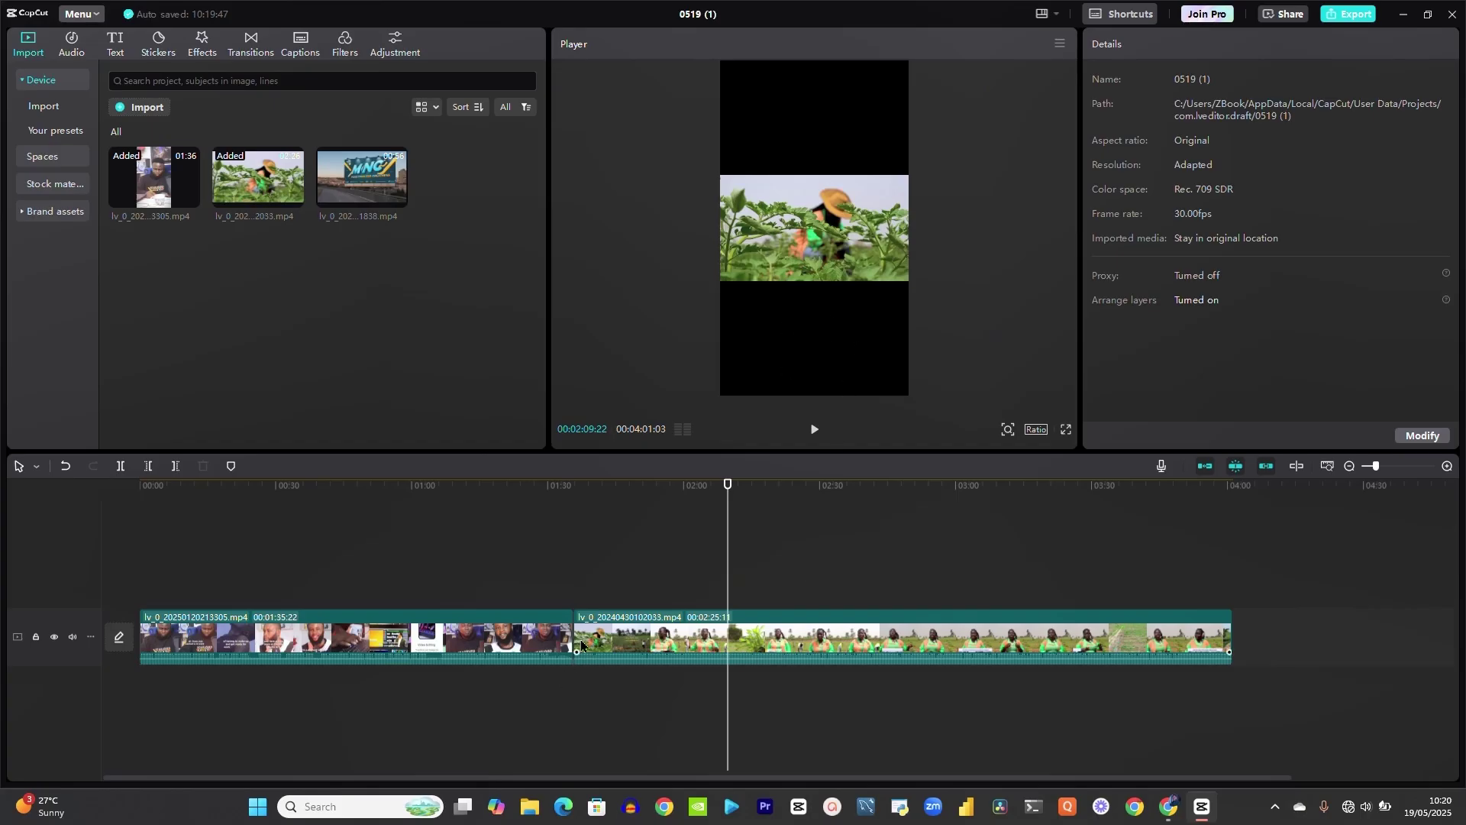
Step: Delete both the portrait clip and the farm clip from the timeline
left_click(503, 648)
left_click_drag(452, 590, 697, 647)
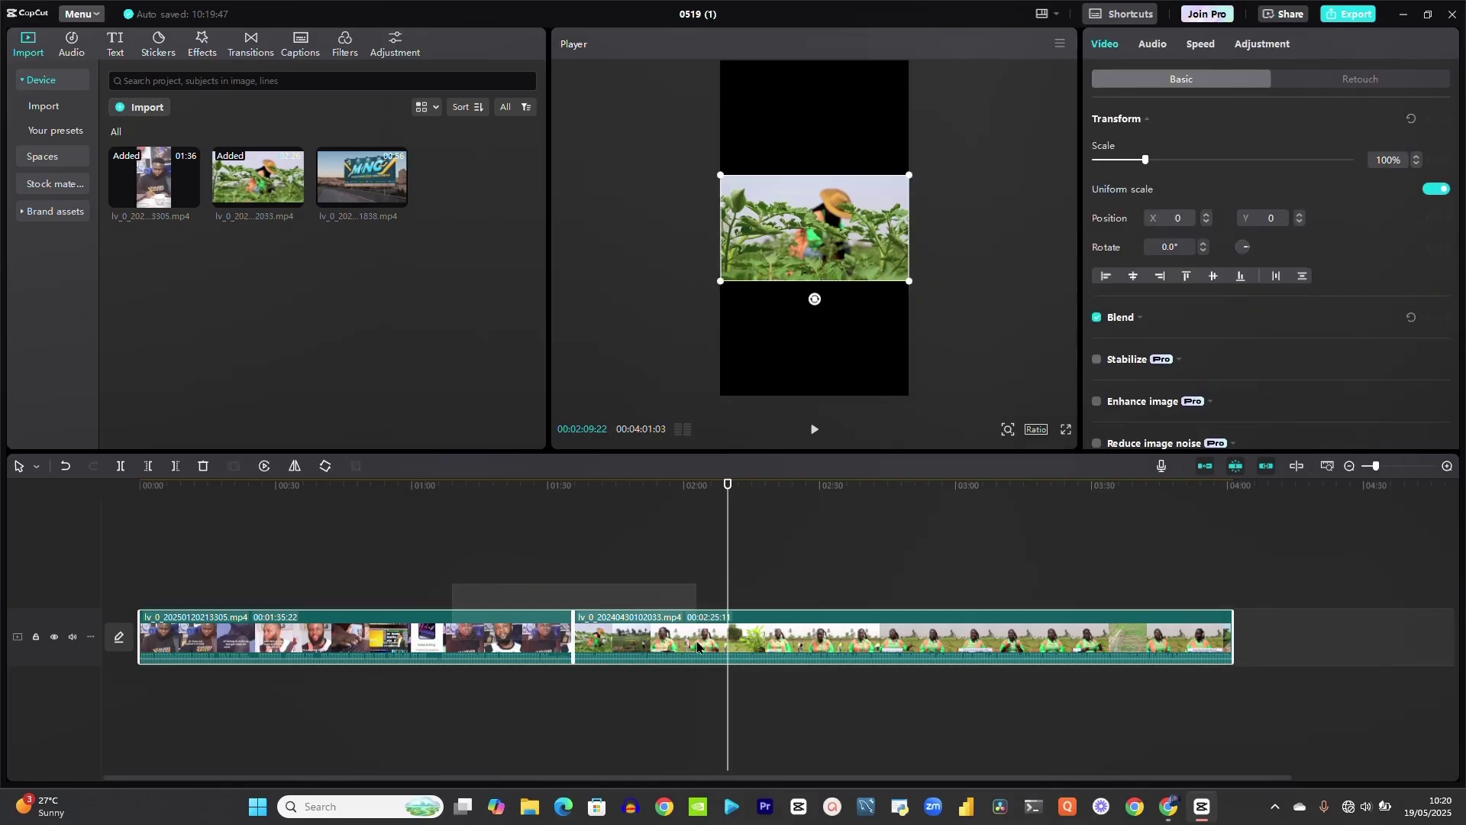
key("Delete")
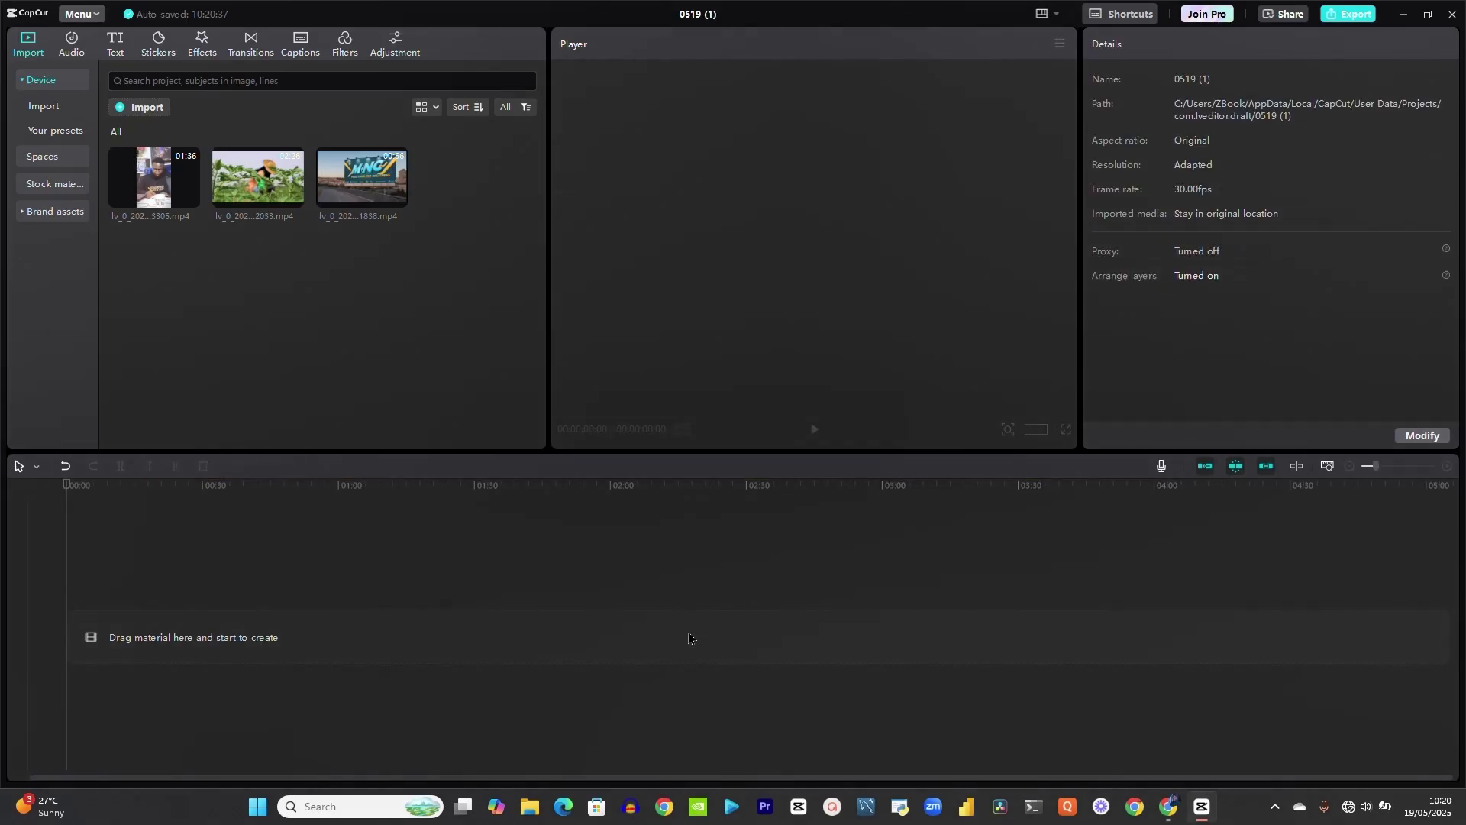
Step: Place the farm video first on the timeline, add the portrait video after it and check its framing
left_click_drag(254, 188, 207, 617)
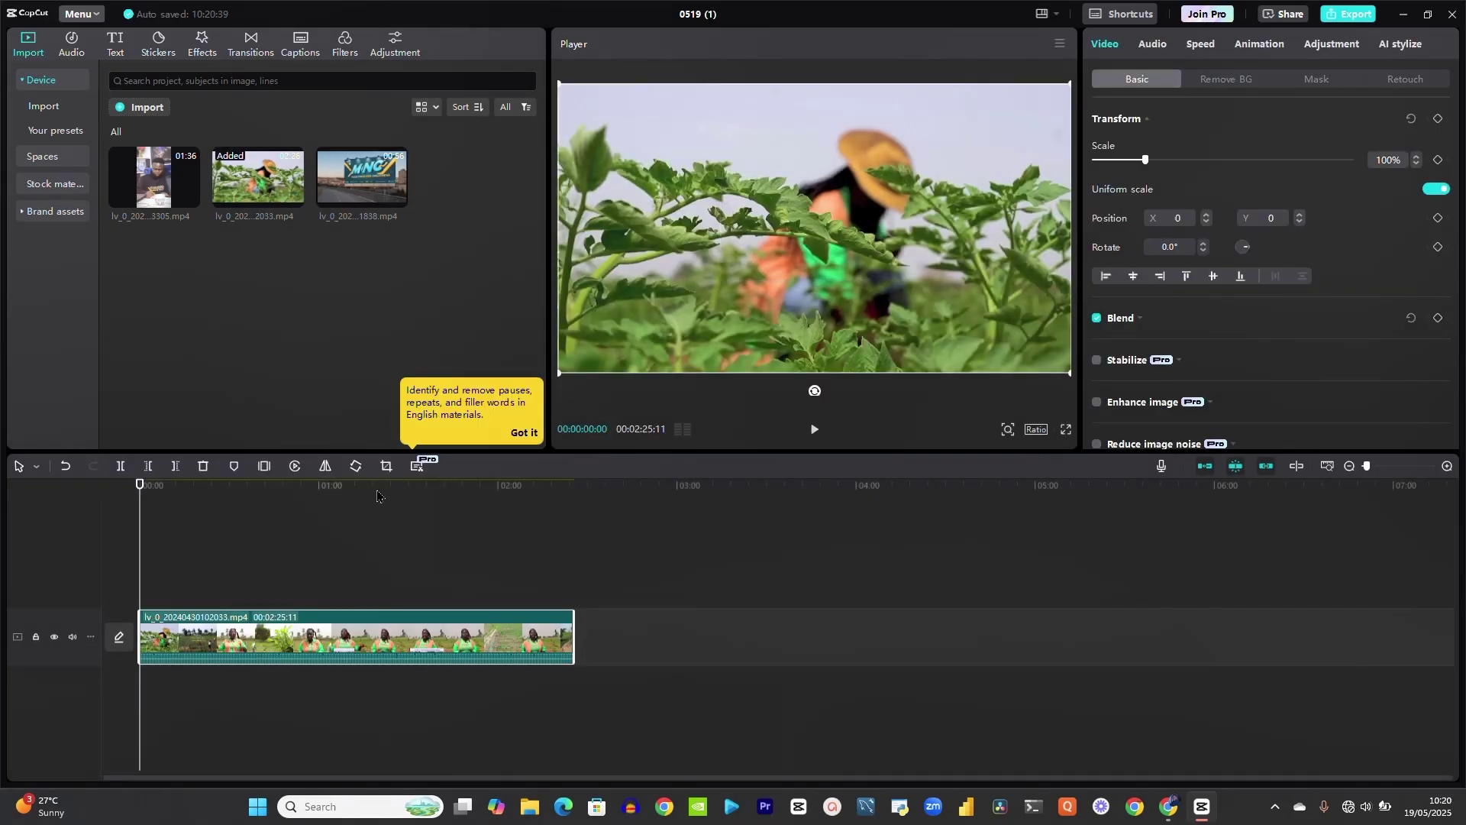
left_click(376, 485)
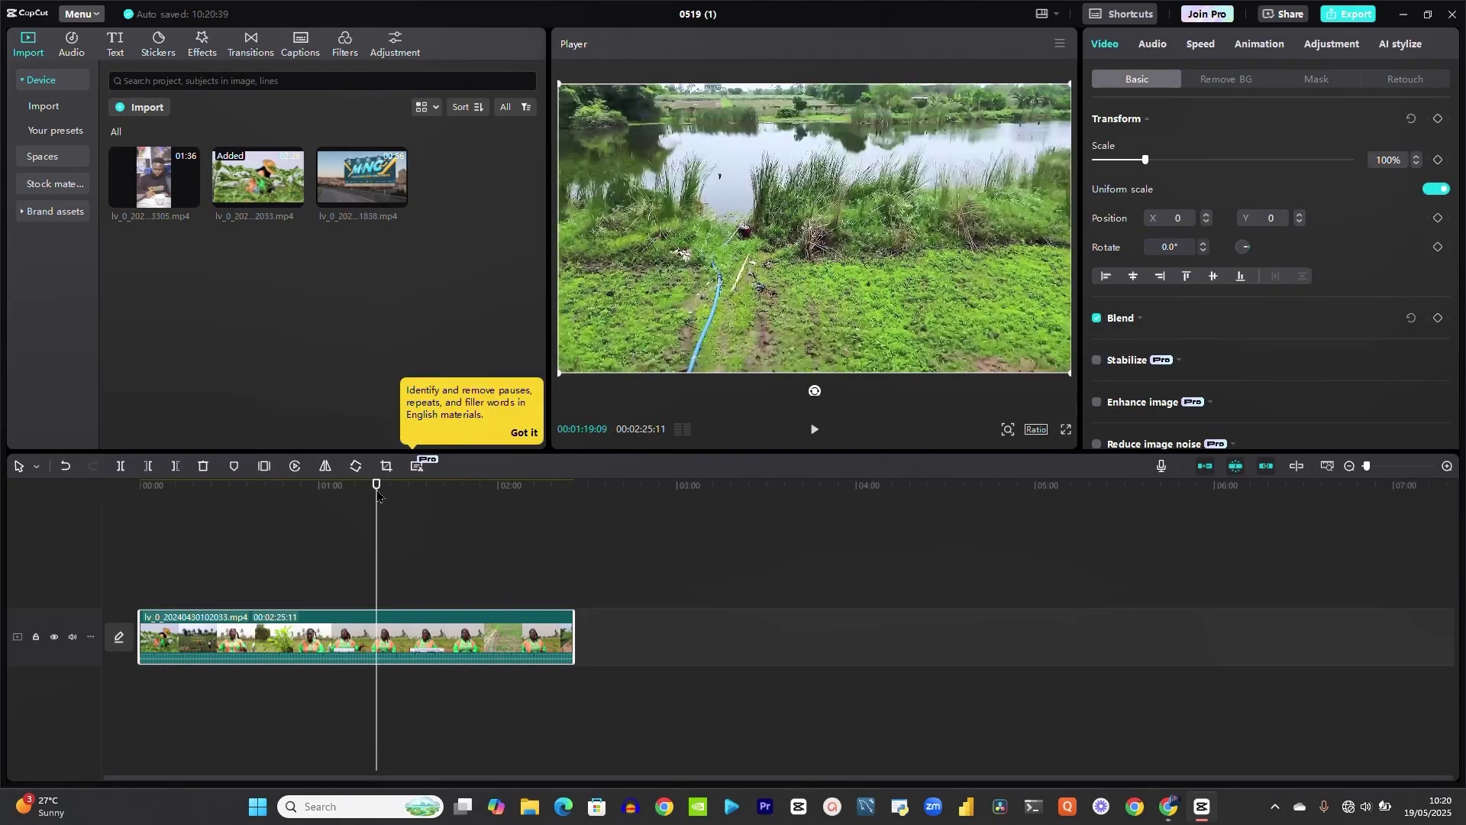
left_click(484, 488)
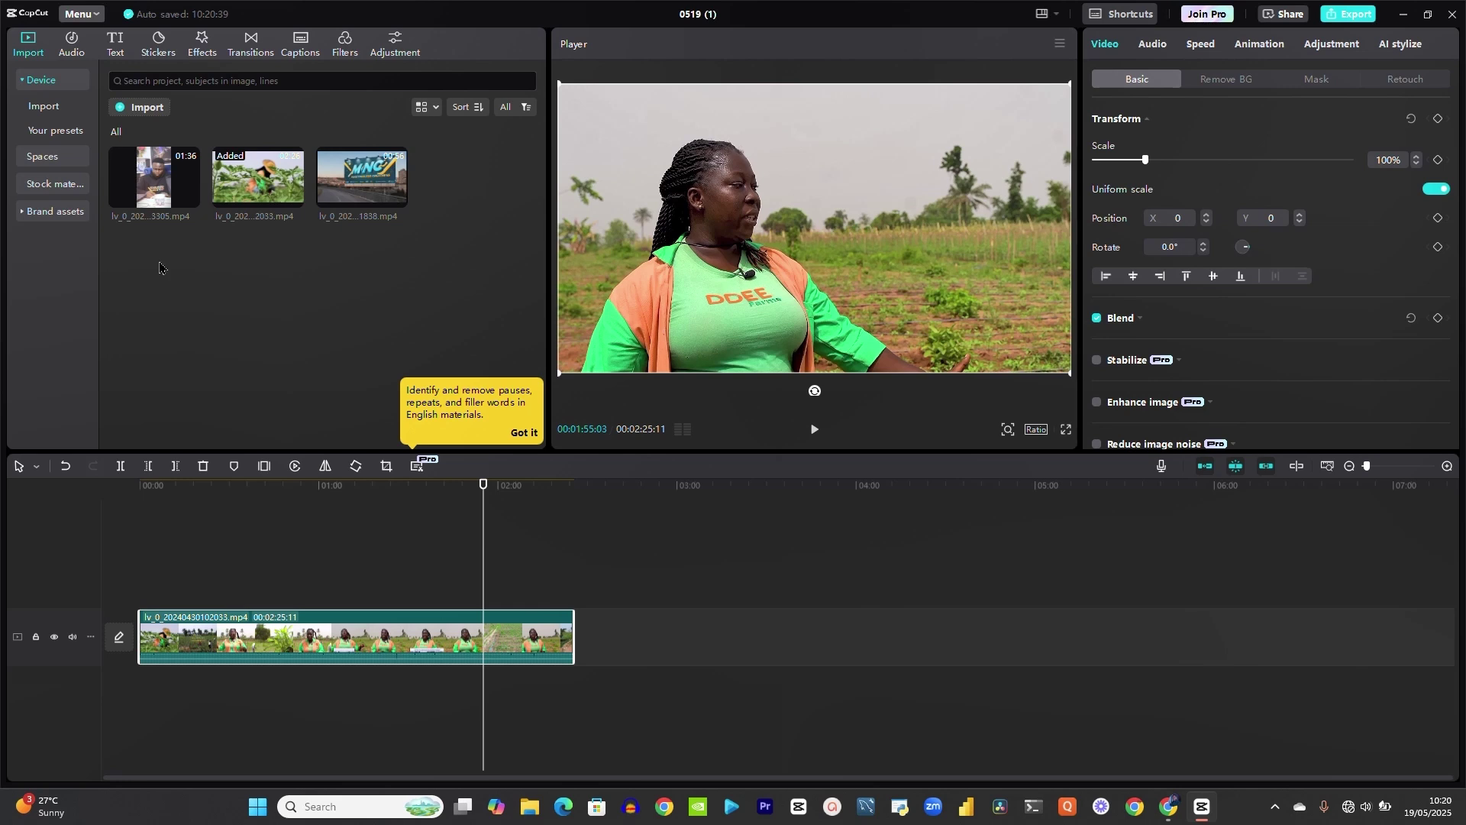
left_click_drag(155, 191, 585, 615)
left_click(671, 494)
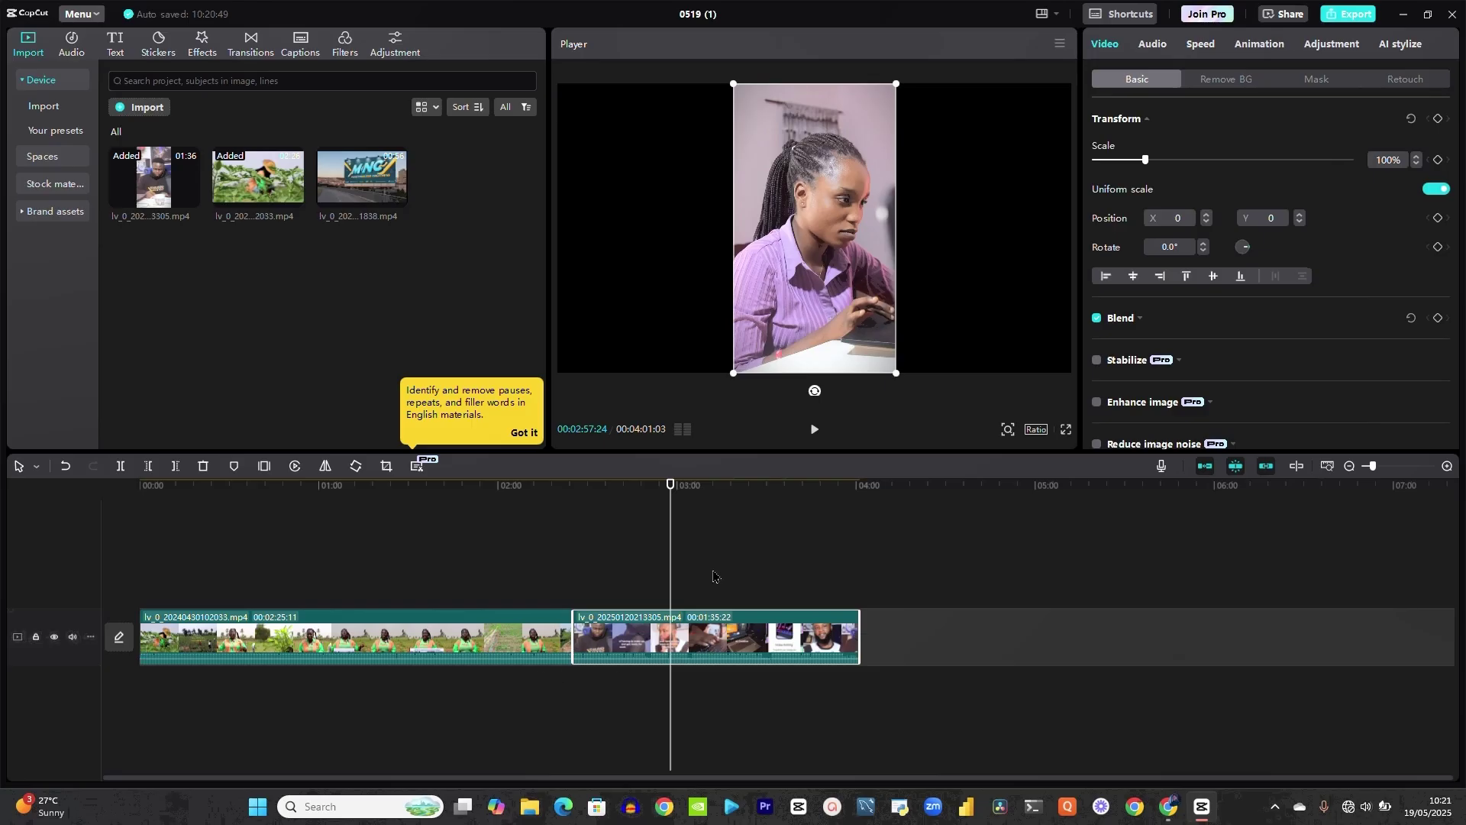
Step: Try the 9:16 aspect ratio, set the project to 16:9 and check the farm clip's framing
left_click(1036, 430)
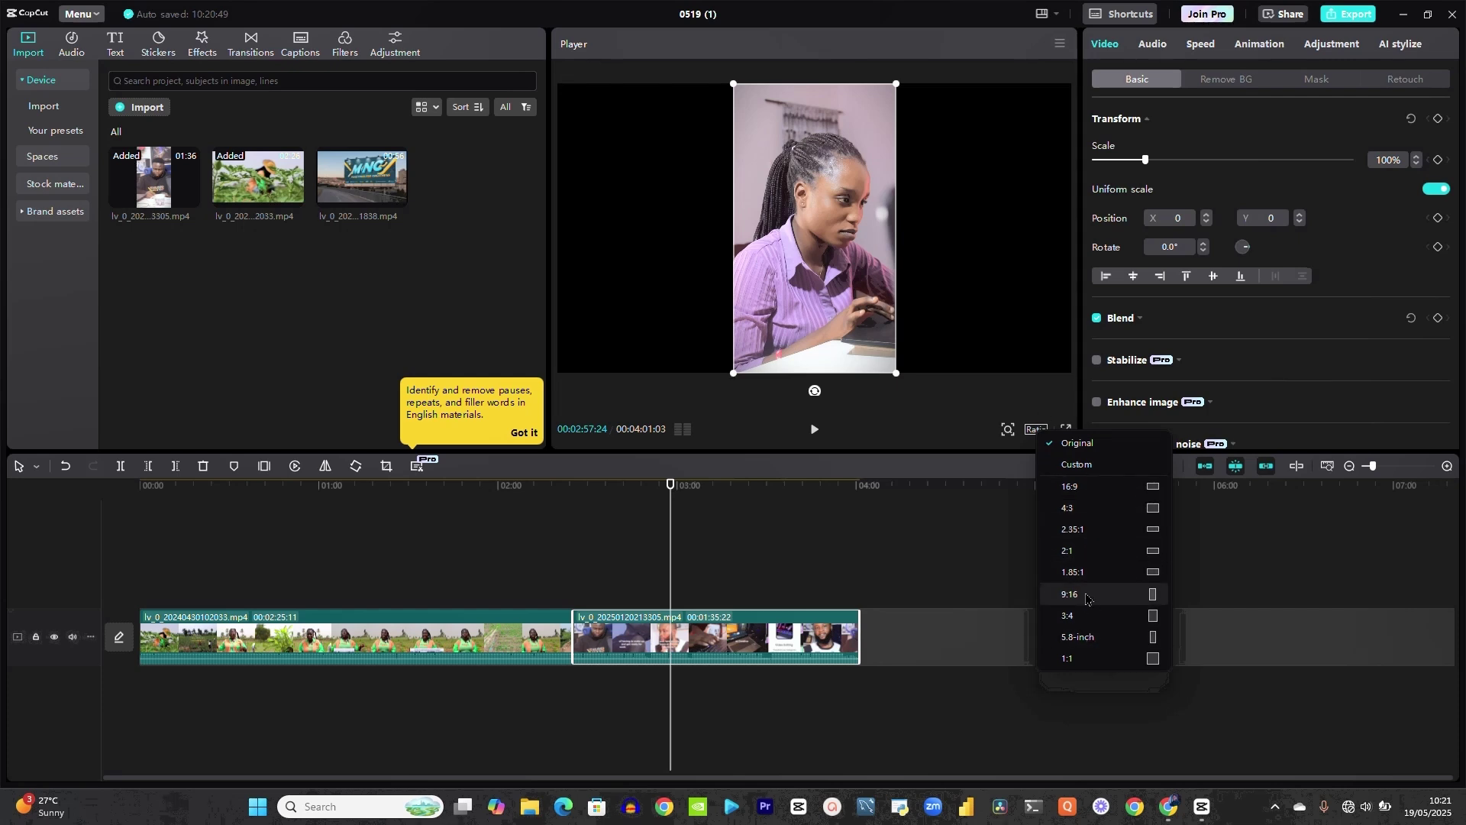
left_click(1083, 595)
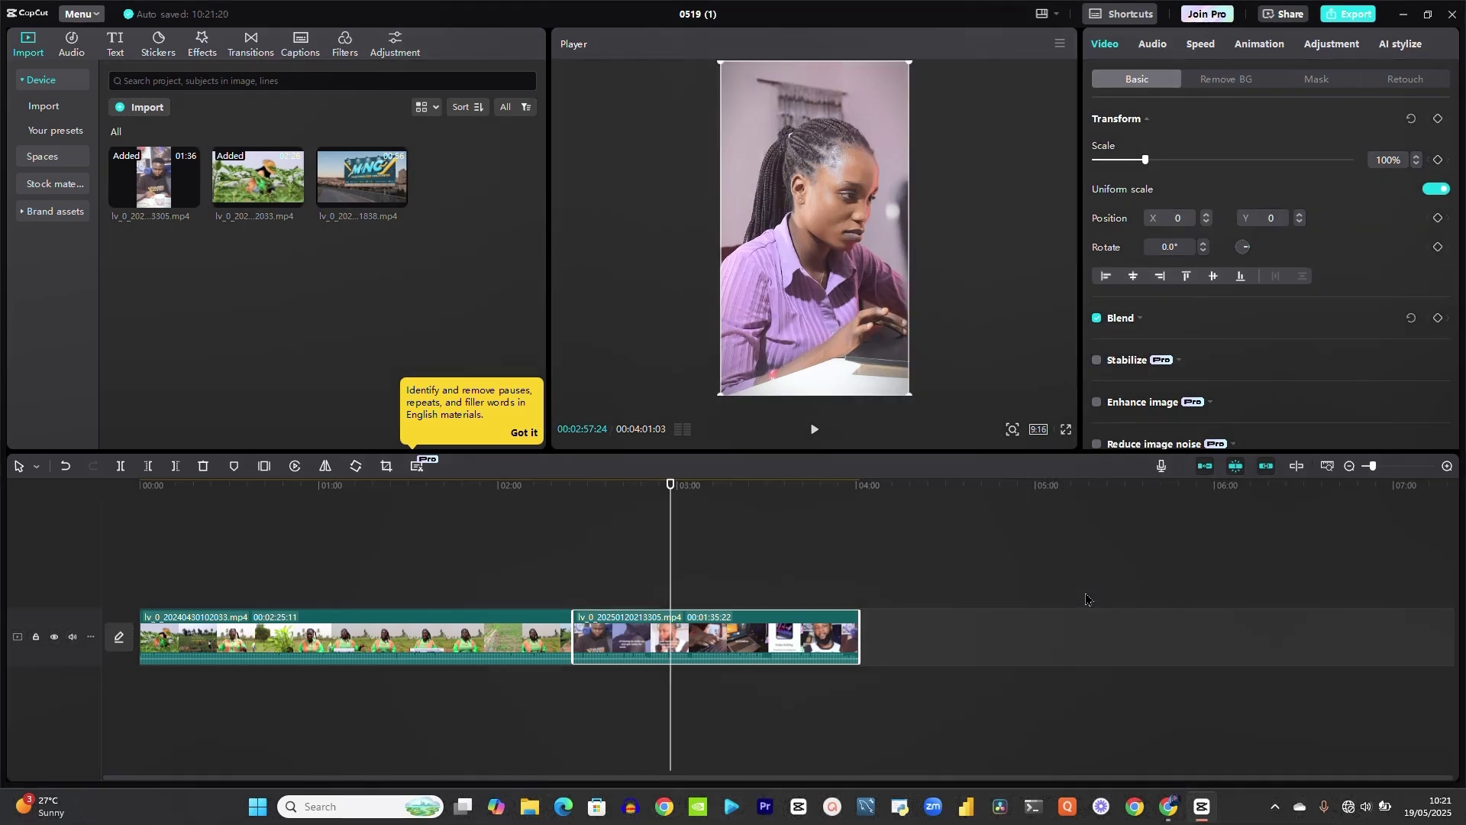
left_click(1040, 431)
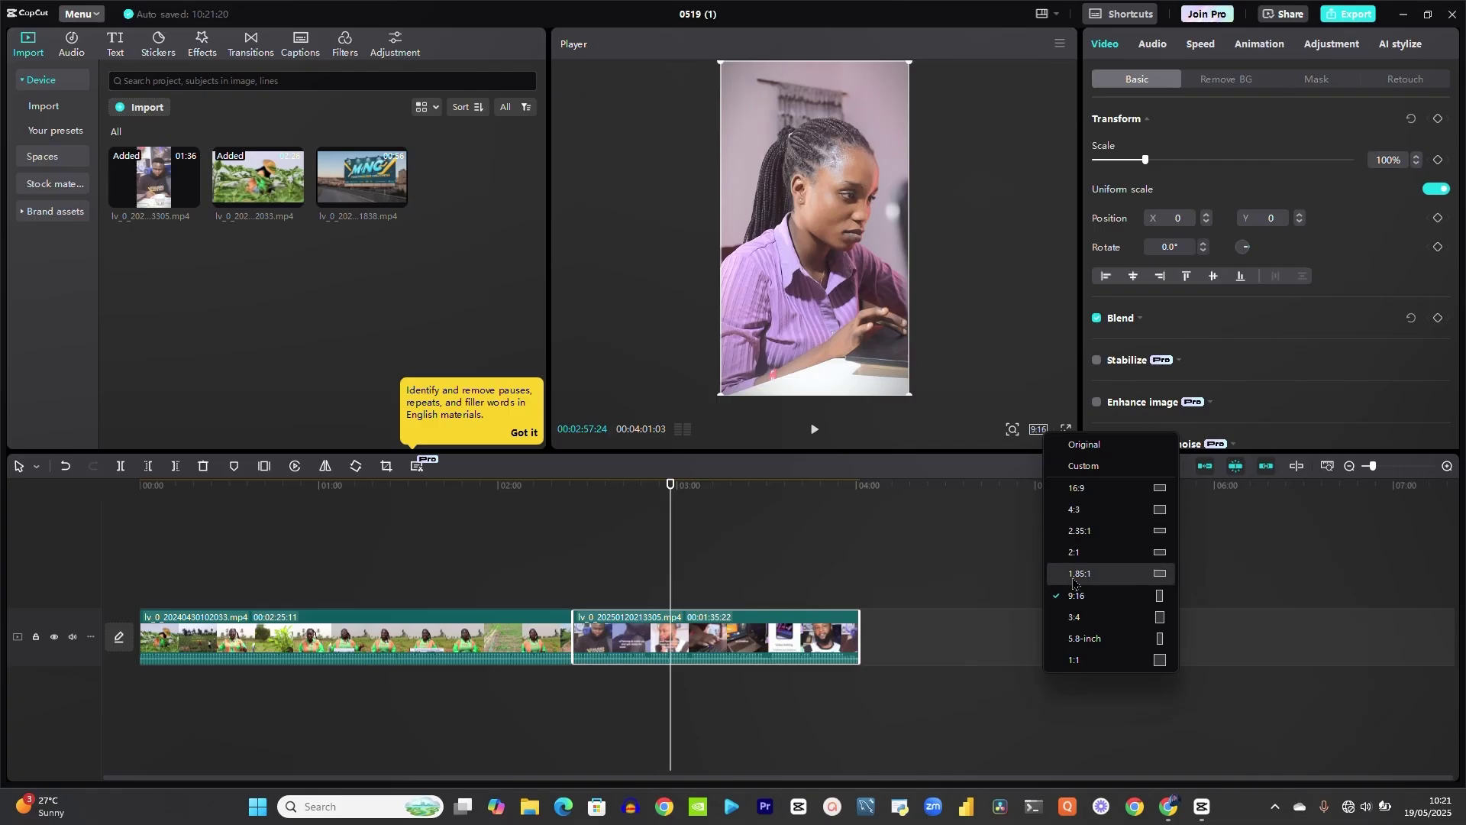
left_click(1079, 489)
left_click(440, 510)
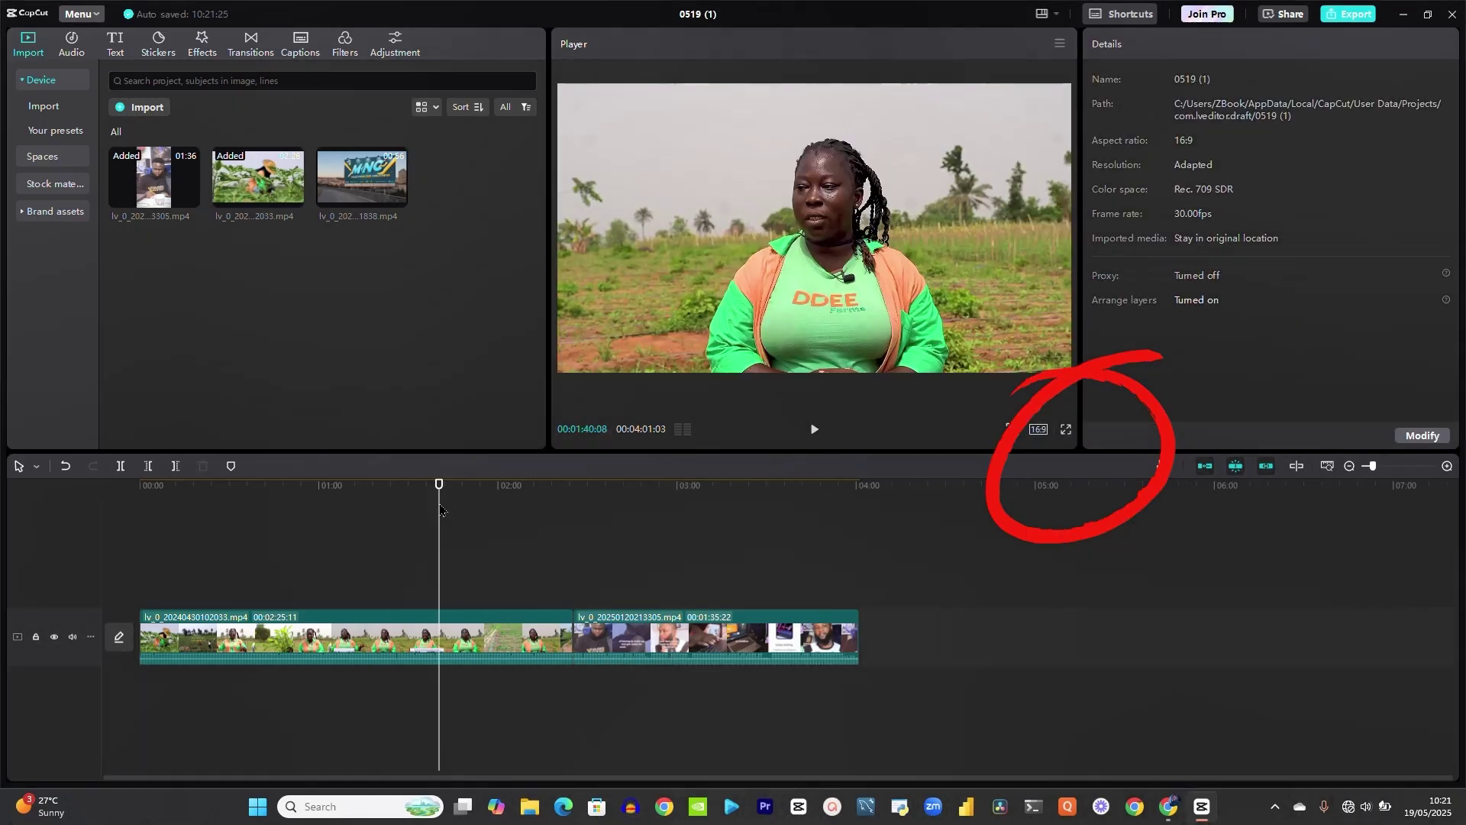
Step: Try Select rightward on the farm clip, and split that clip at 00:01:10:10 and about 13 seconds further along
left_click(37, 473)
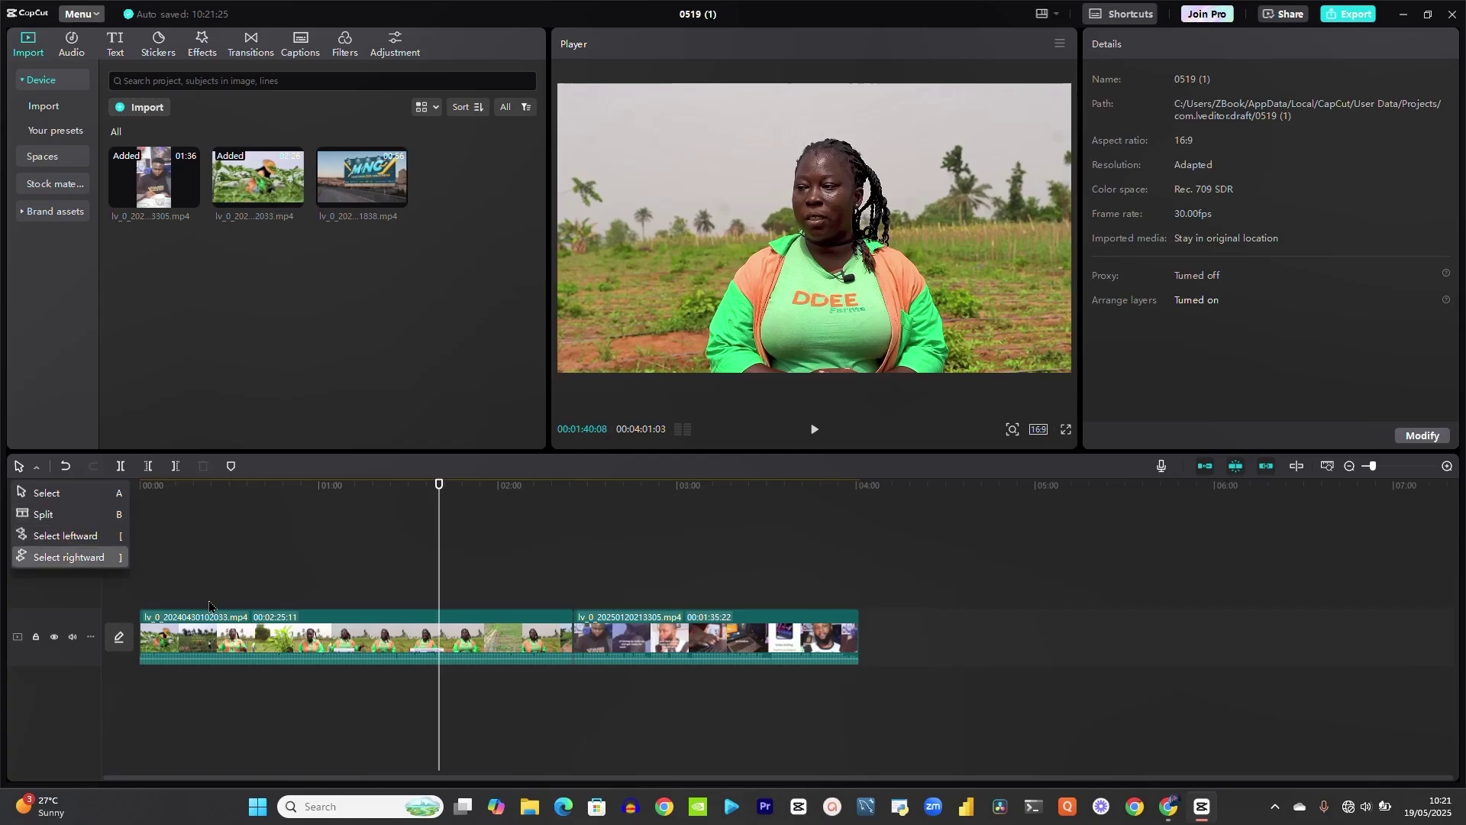
left_click(75, 556)
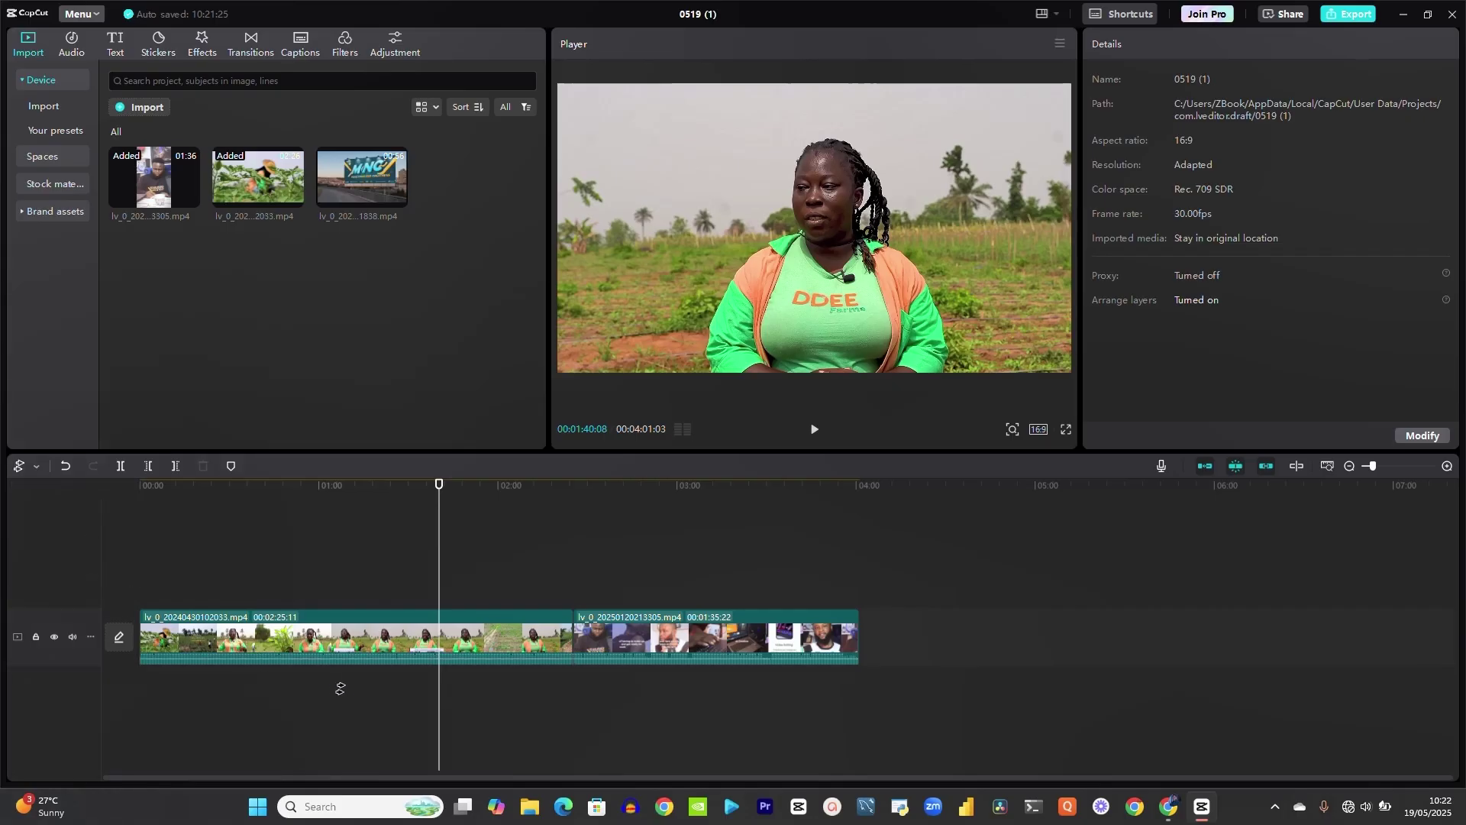
left_click(372, 493)
left_click(351, 500)
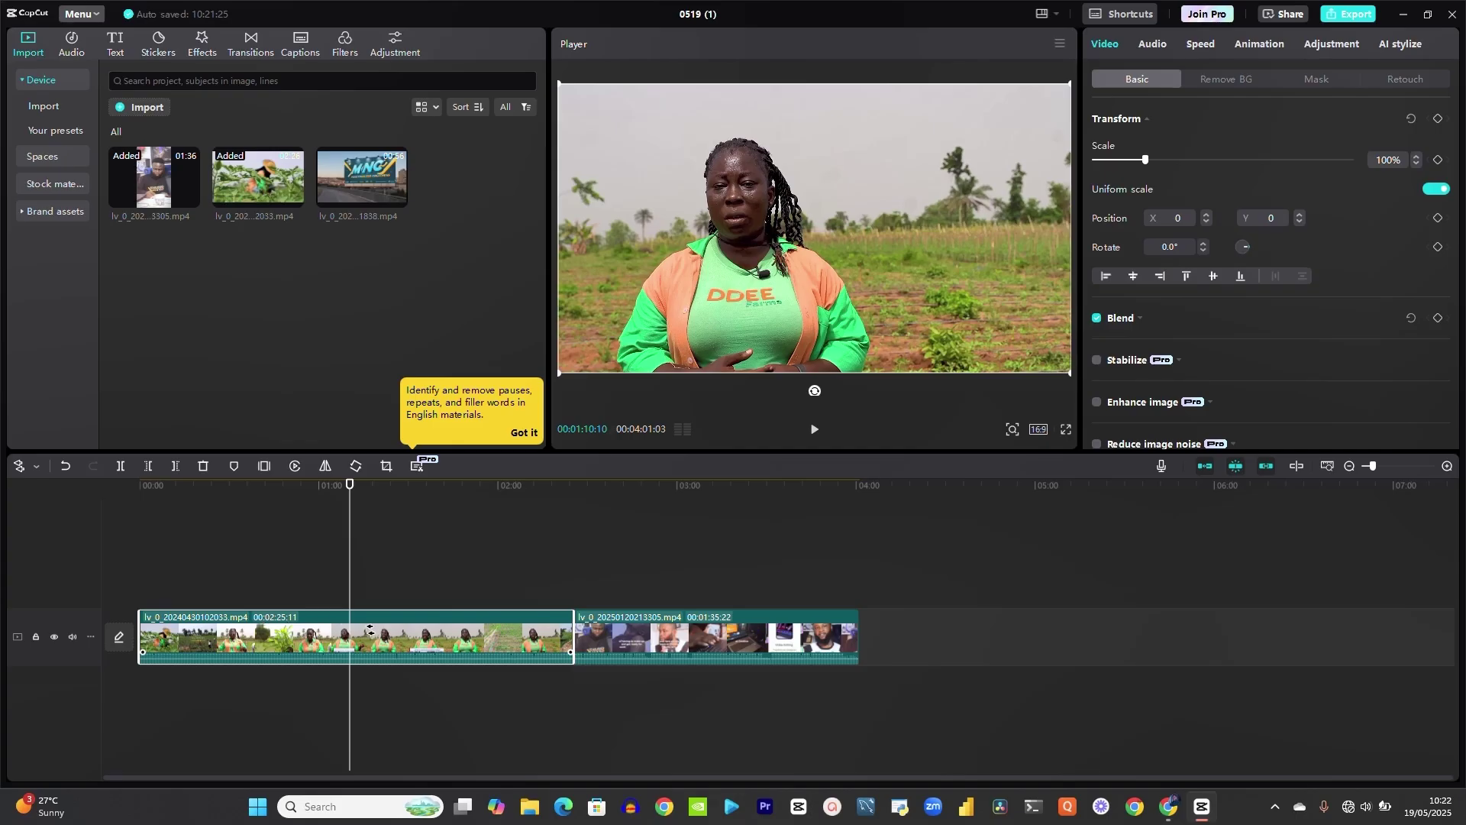
left_click(349, 633)
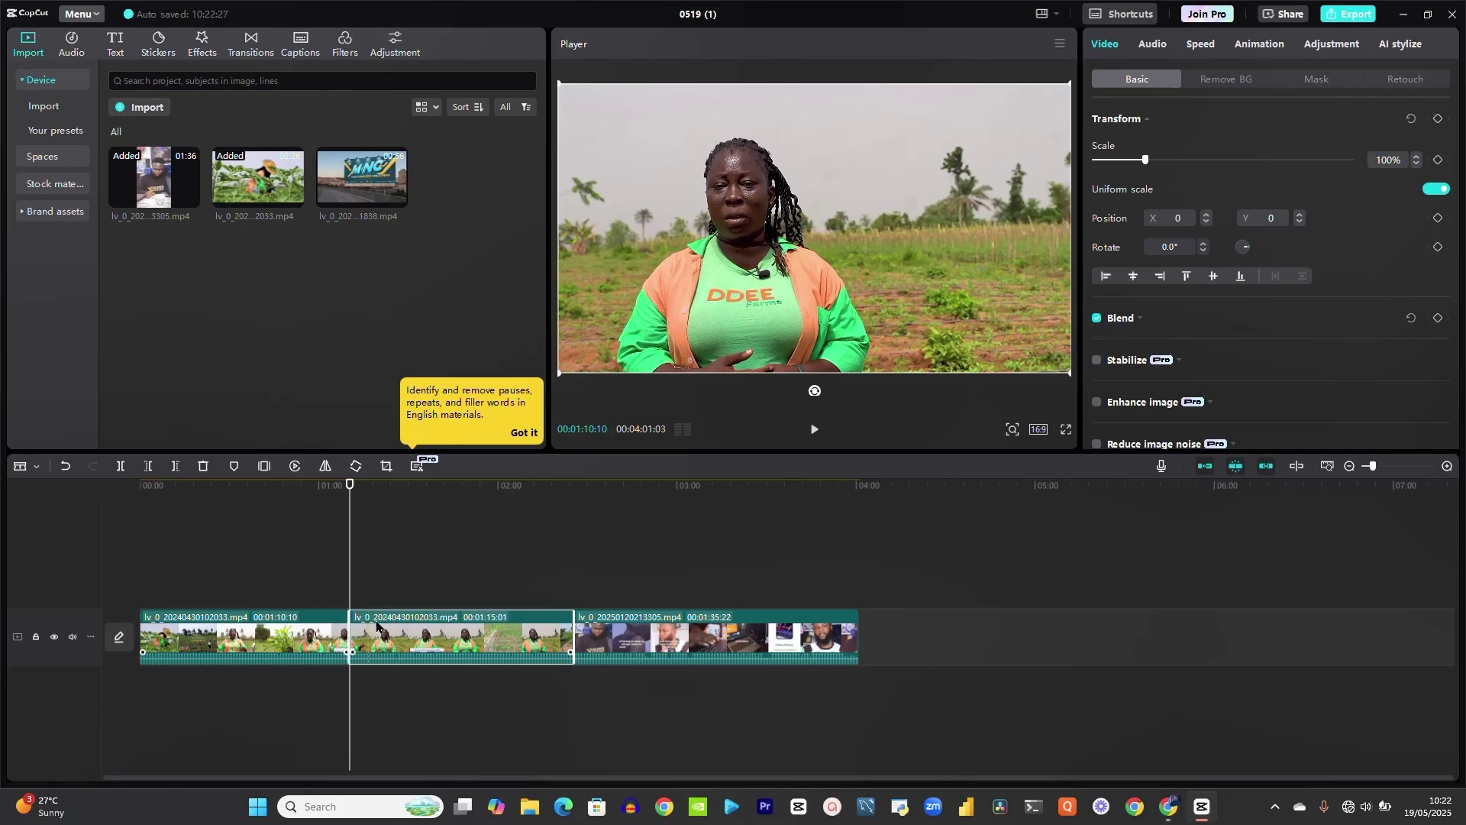
left_click(389, 634)
Step: Try several more splits along the farm clip and undo them
left_click(439, 636)
left_click(492, 637)
left_click(468, 640)
left_click(515, 639)
left_click(310, 635)
key("ctrl+z")
key("ctrl+z")
key("ctrl+z")
key("ctrl+z")
key("ctrl+z")
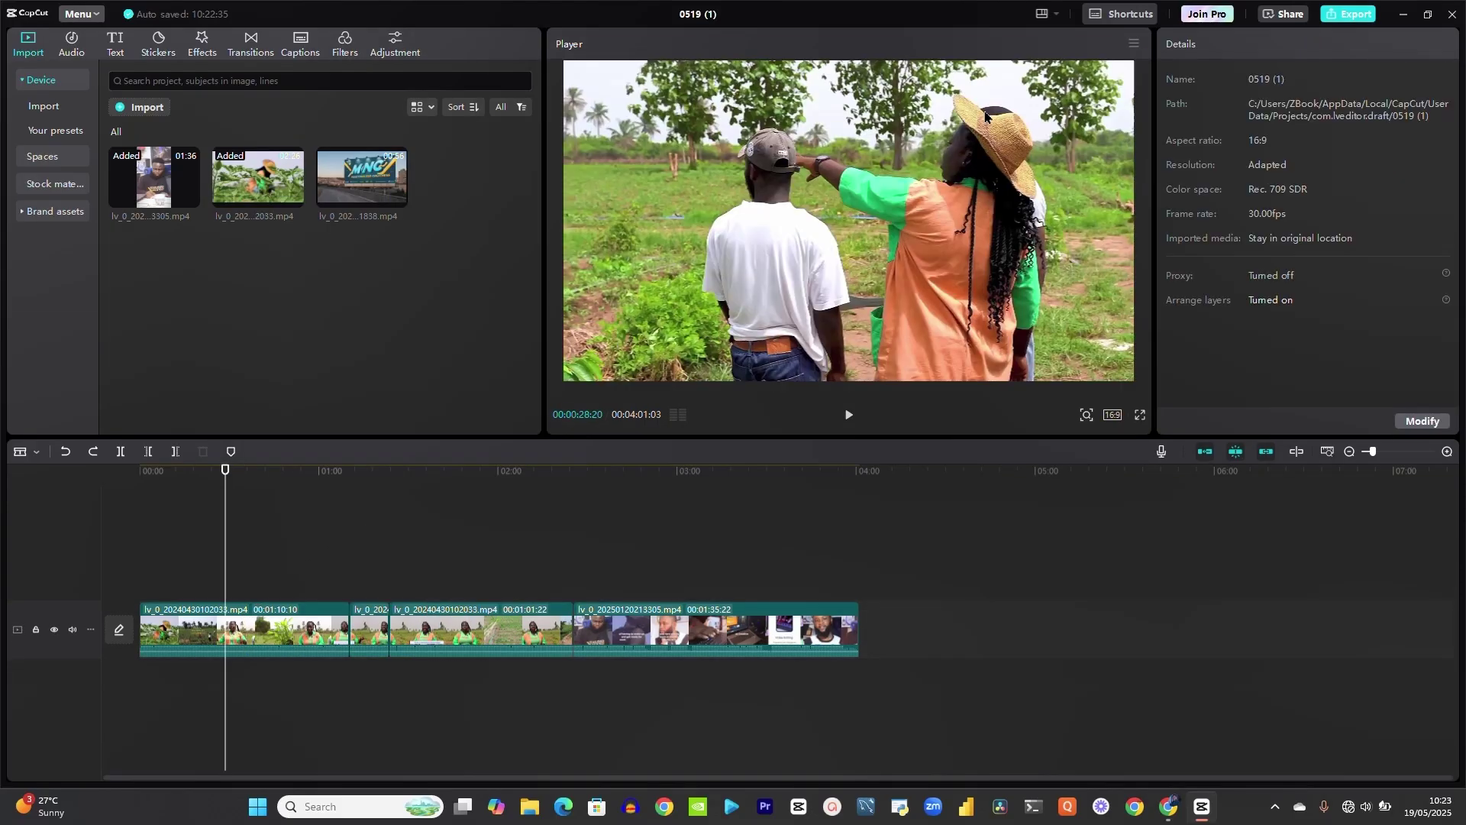
Step: Review the timeline shortcuts, assign C as the shortcut for Split and save the change
left_click(1127, 15)
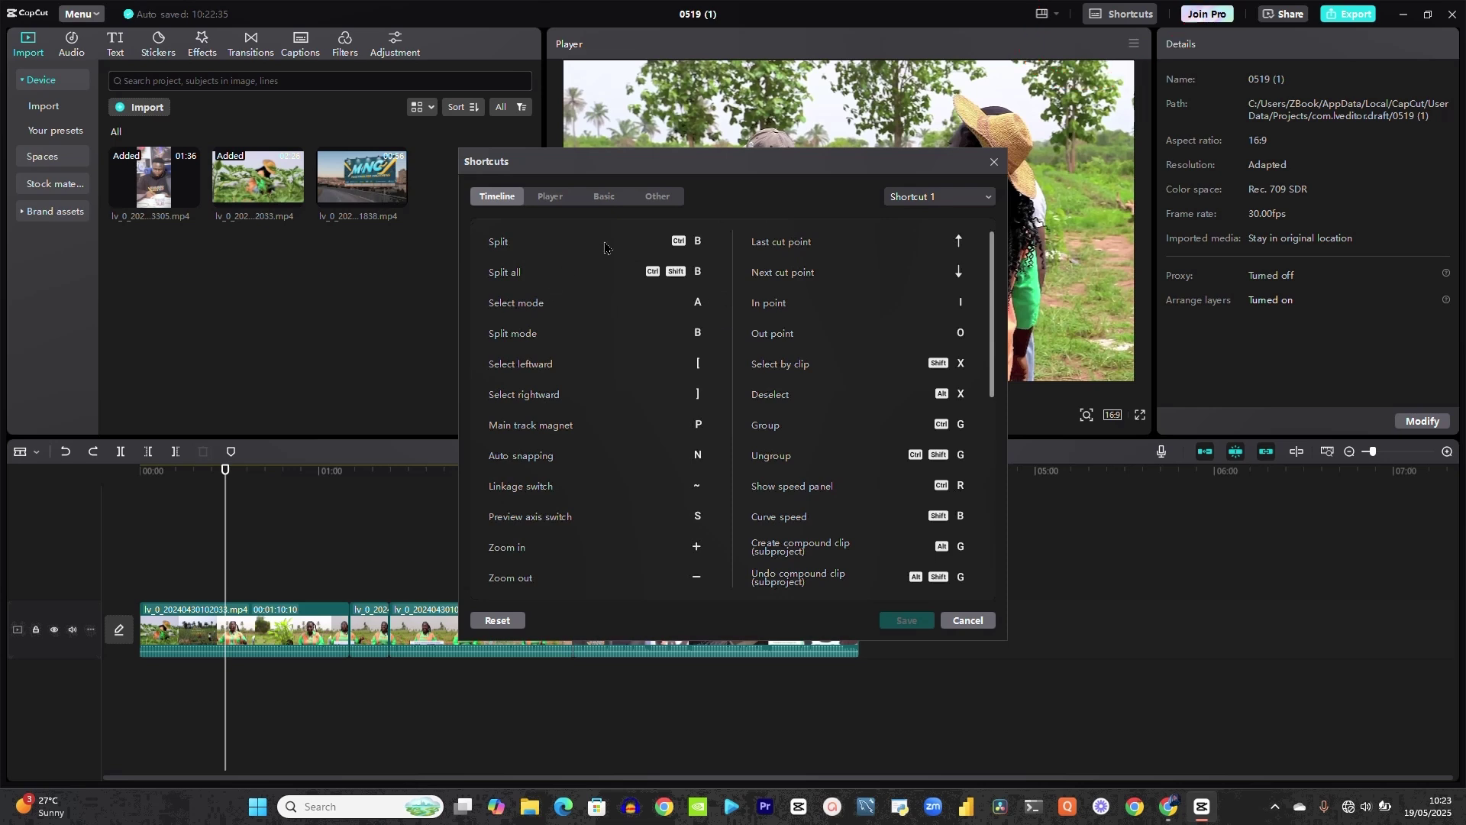
left_click(693, 249)
left_click(756, 473)
left_click(583, 246)
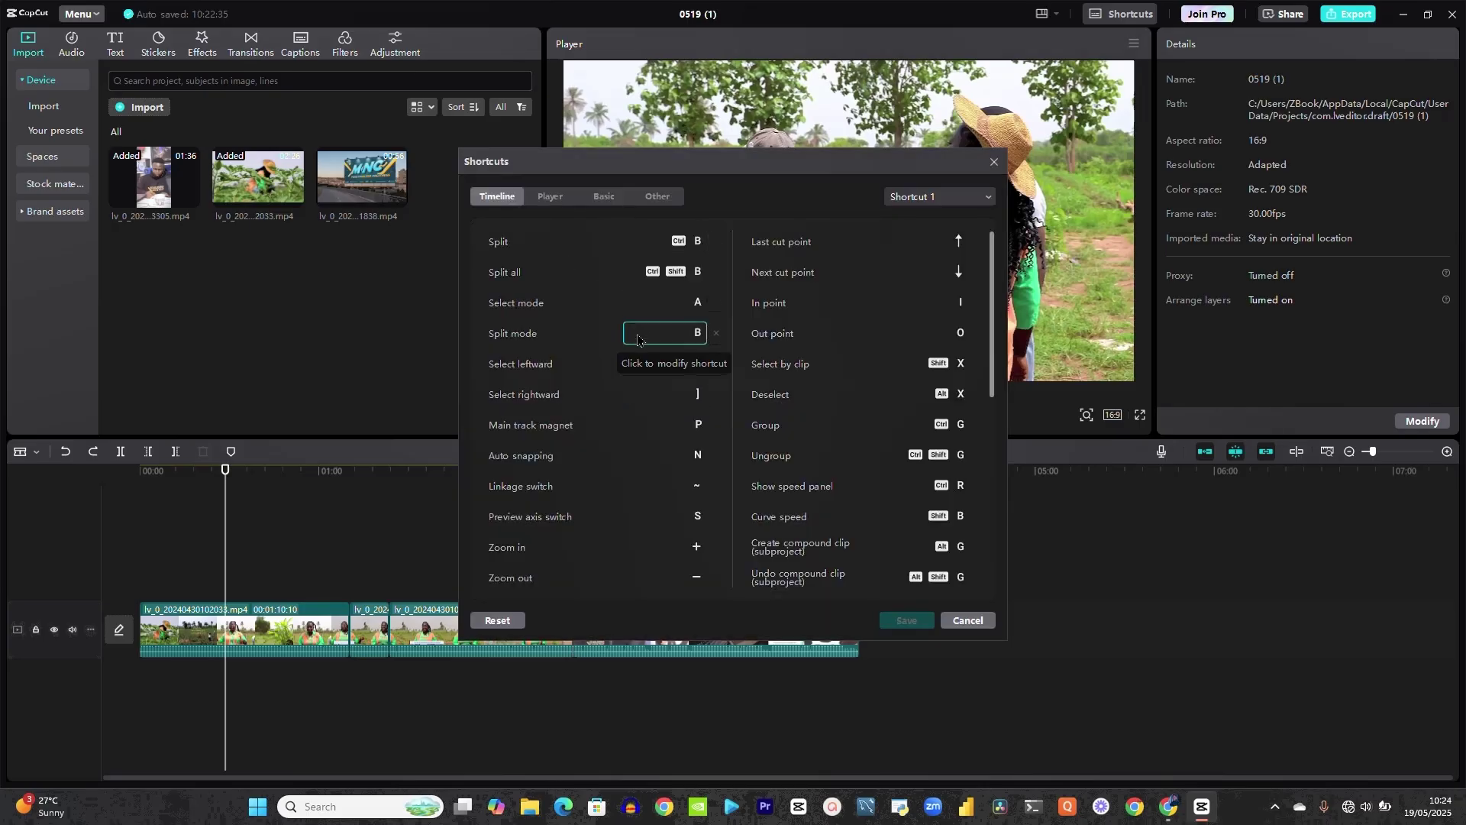
left_click(661, 426)
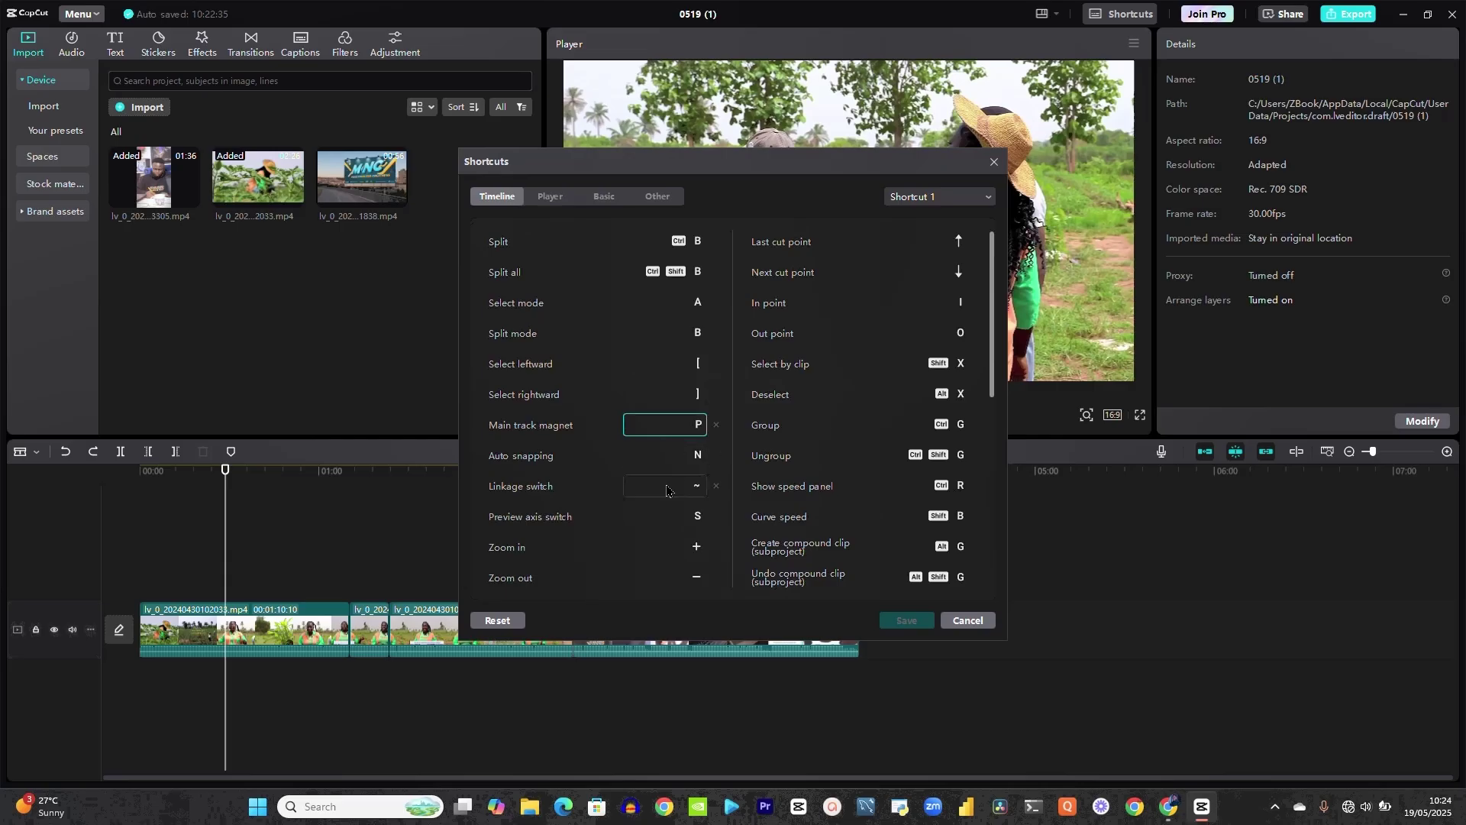
left_click(920, 363)
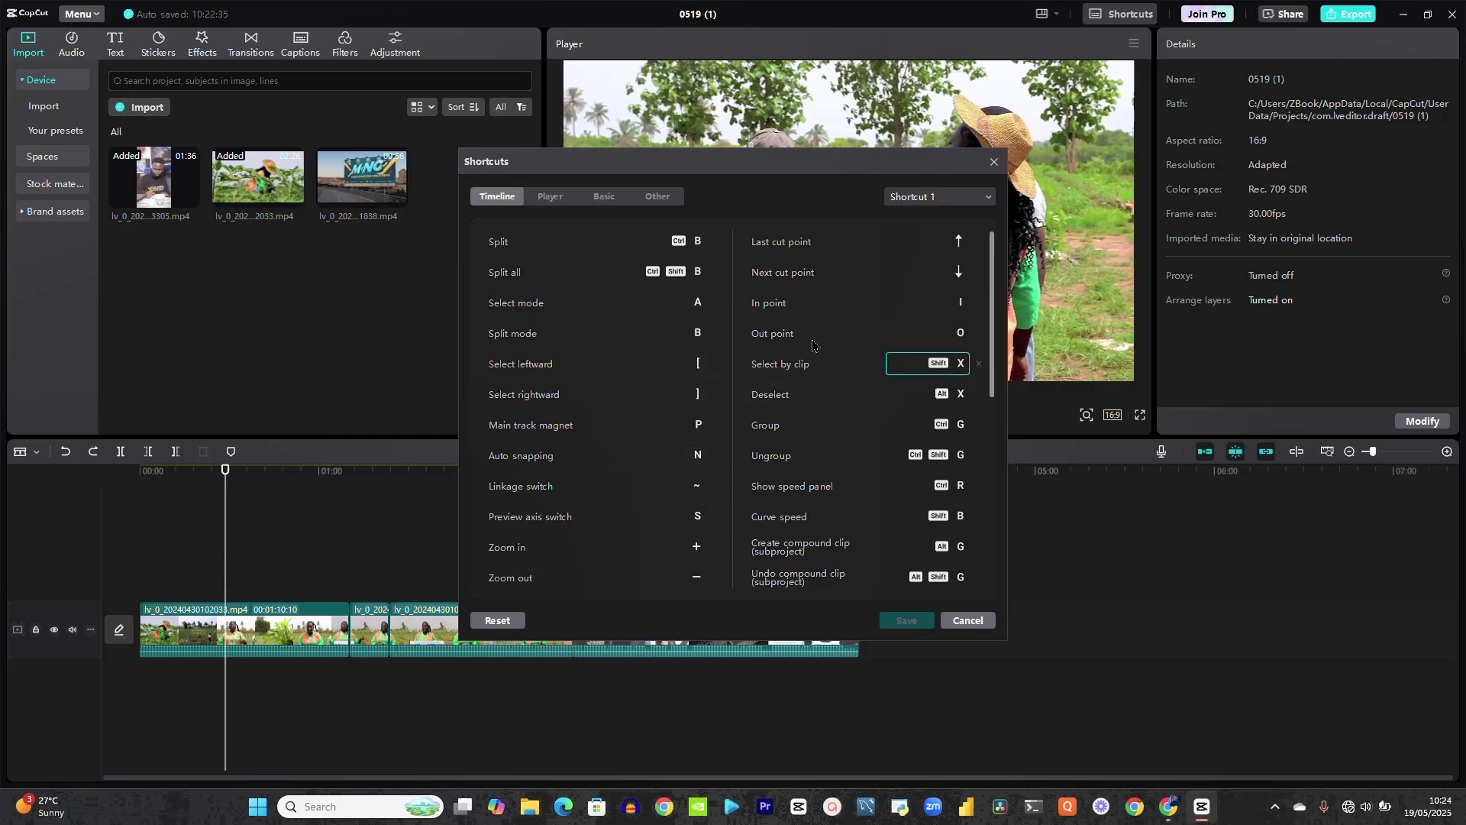
left_click(936, 308)
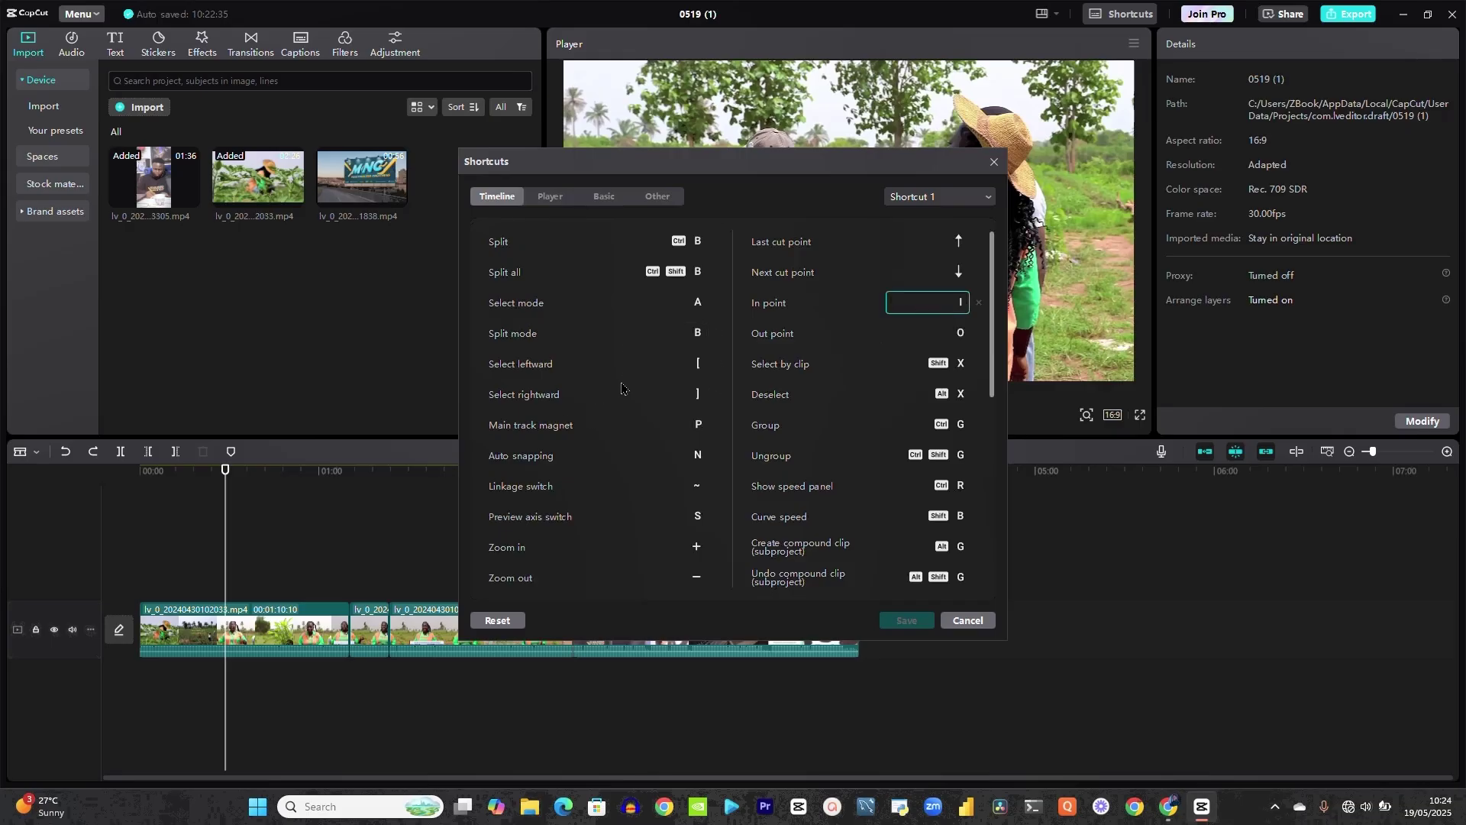
left_click(661, 247)
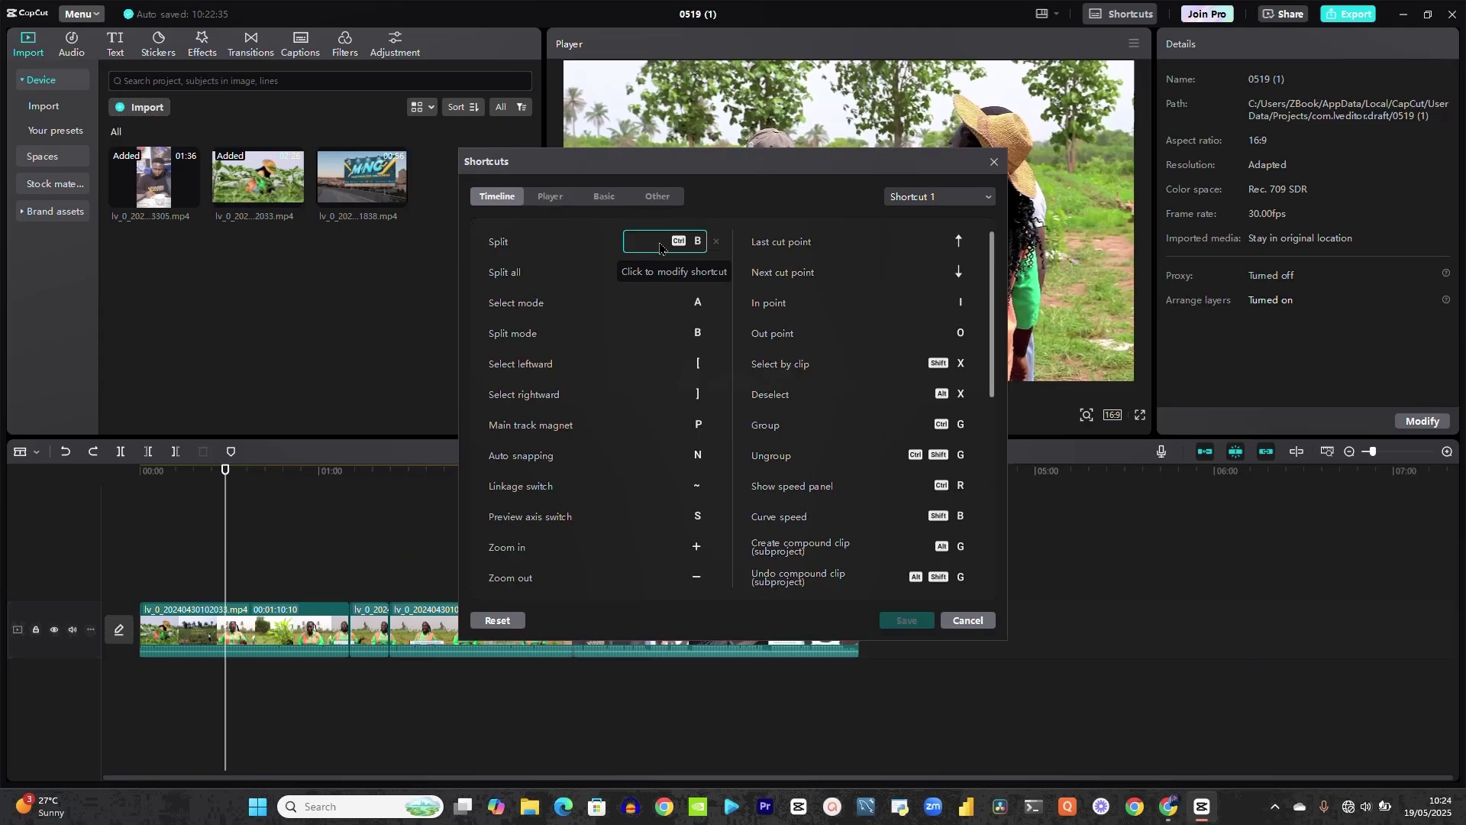
key("c")
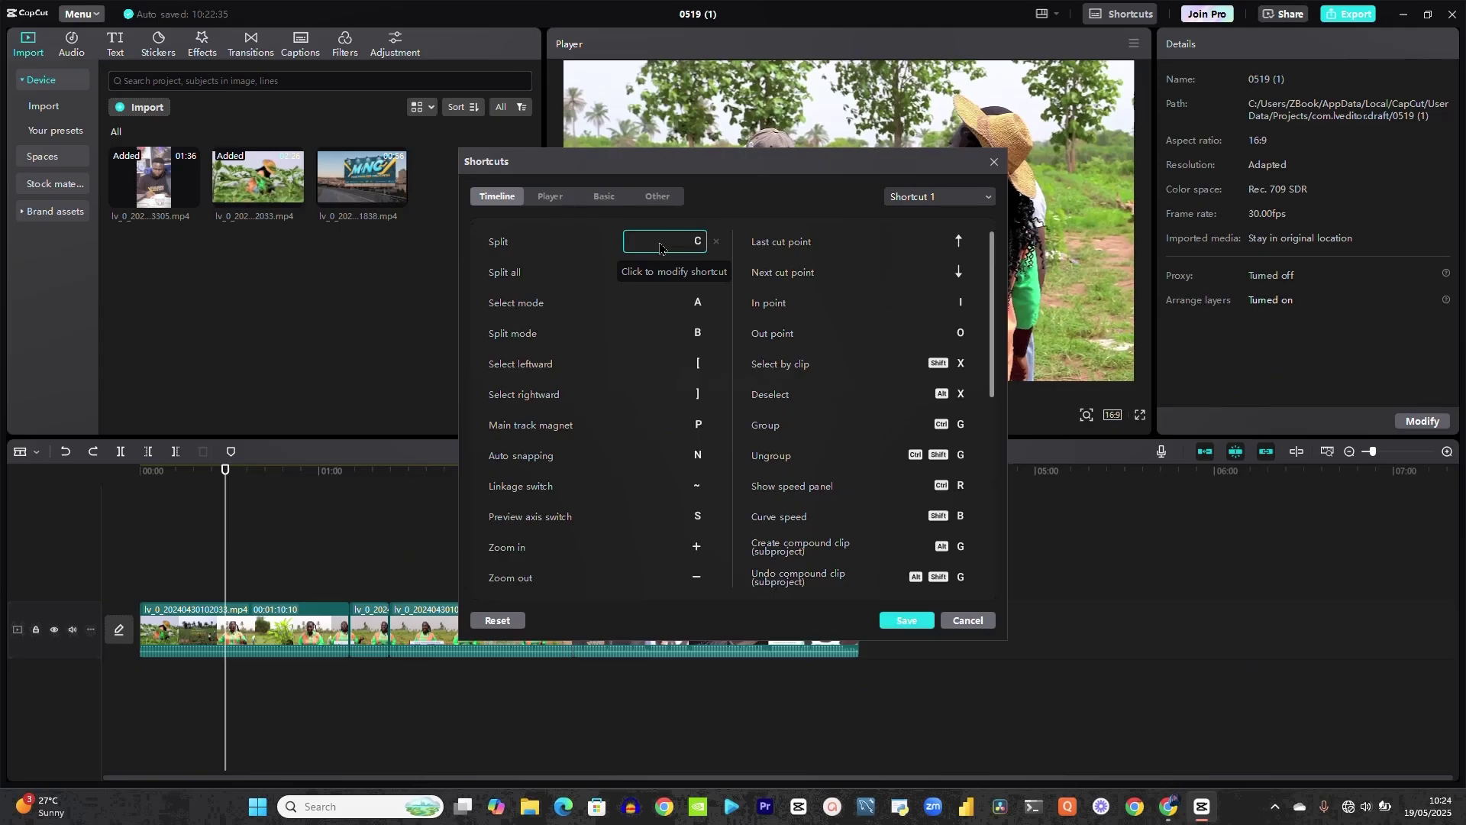
left_click(906, 620)
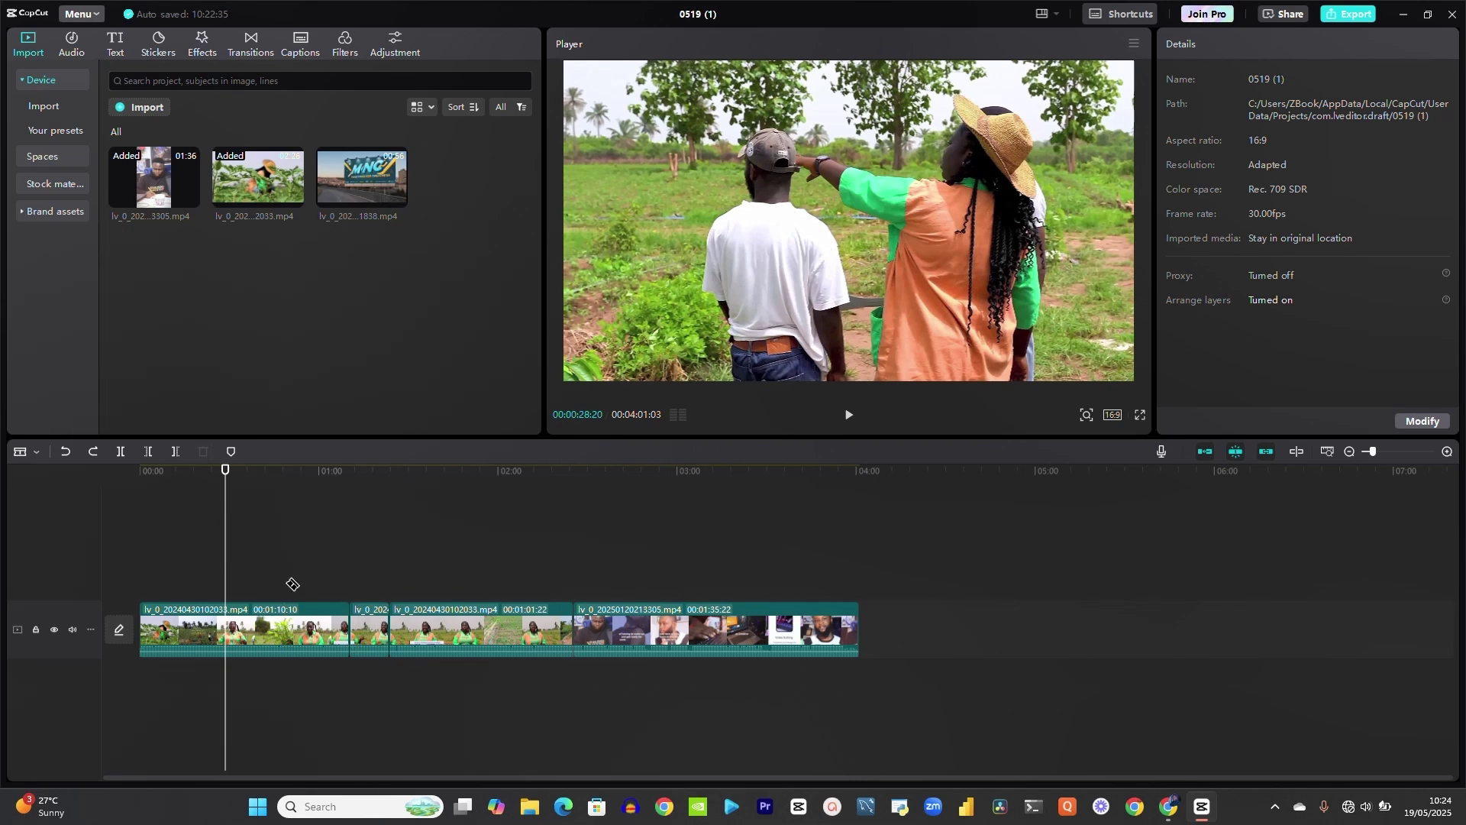
Step: Split the first farm segment at 00:00:28:20, at about 52 seconds and at 00:00:44:15
key("a")
key("ctrl+b")
left_click(294, 508)
key("ctrl+b")
left_click(271, 522)
key("ctrl+b")
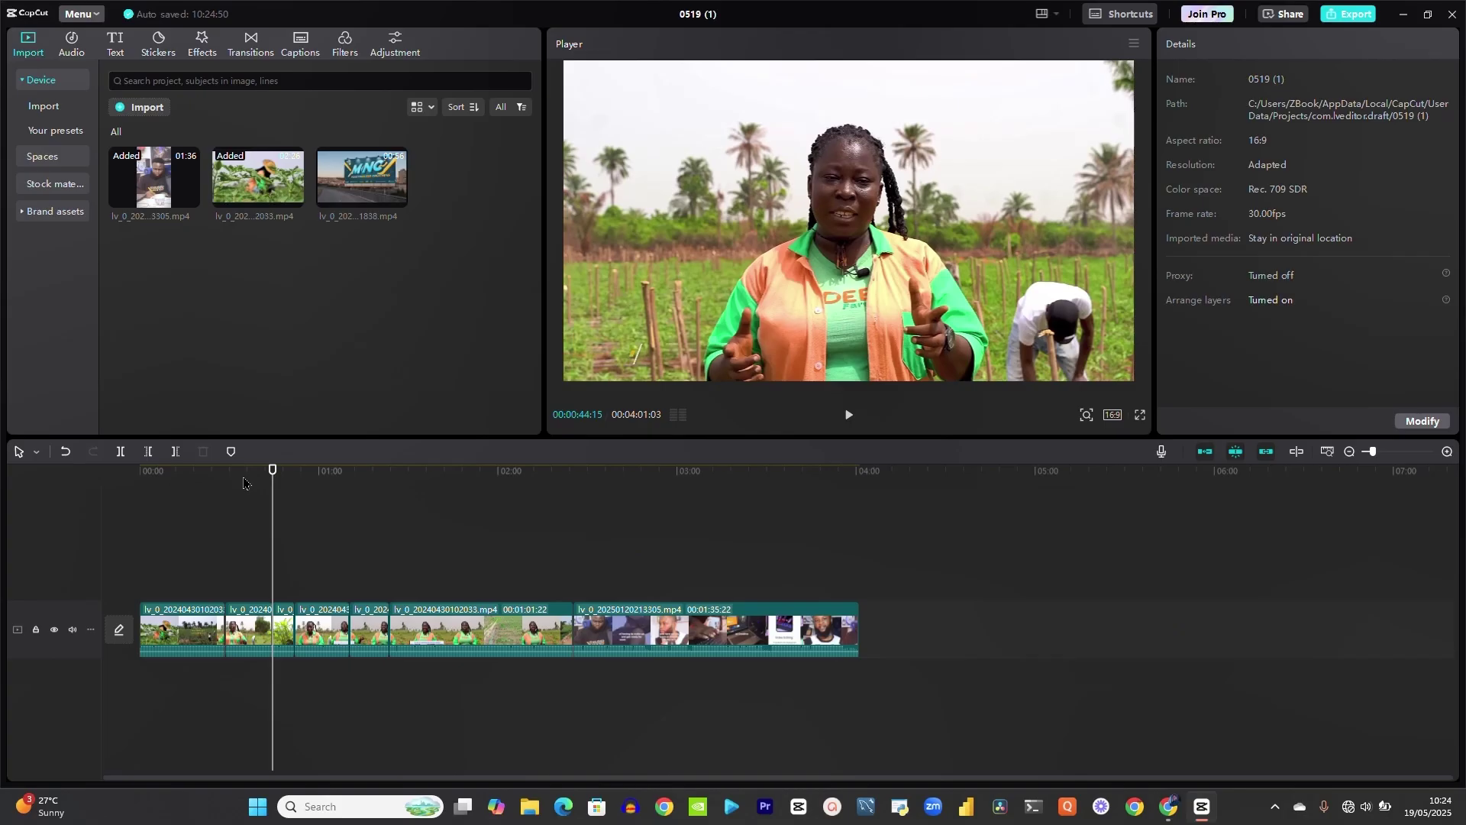
Step: Split the farm footage at 00:01:01:06, 00:01:16:03, 00:01:19:09 and 00:01:30:13
scroll(243, 483, "up", 3)
left_click(472, 493)
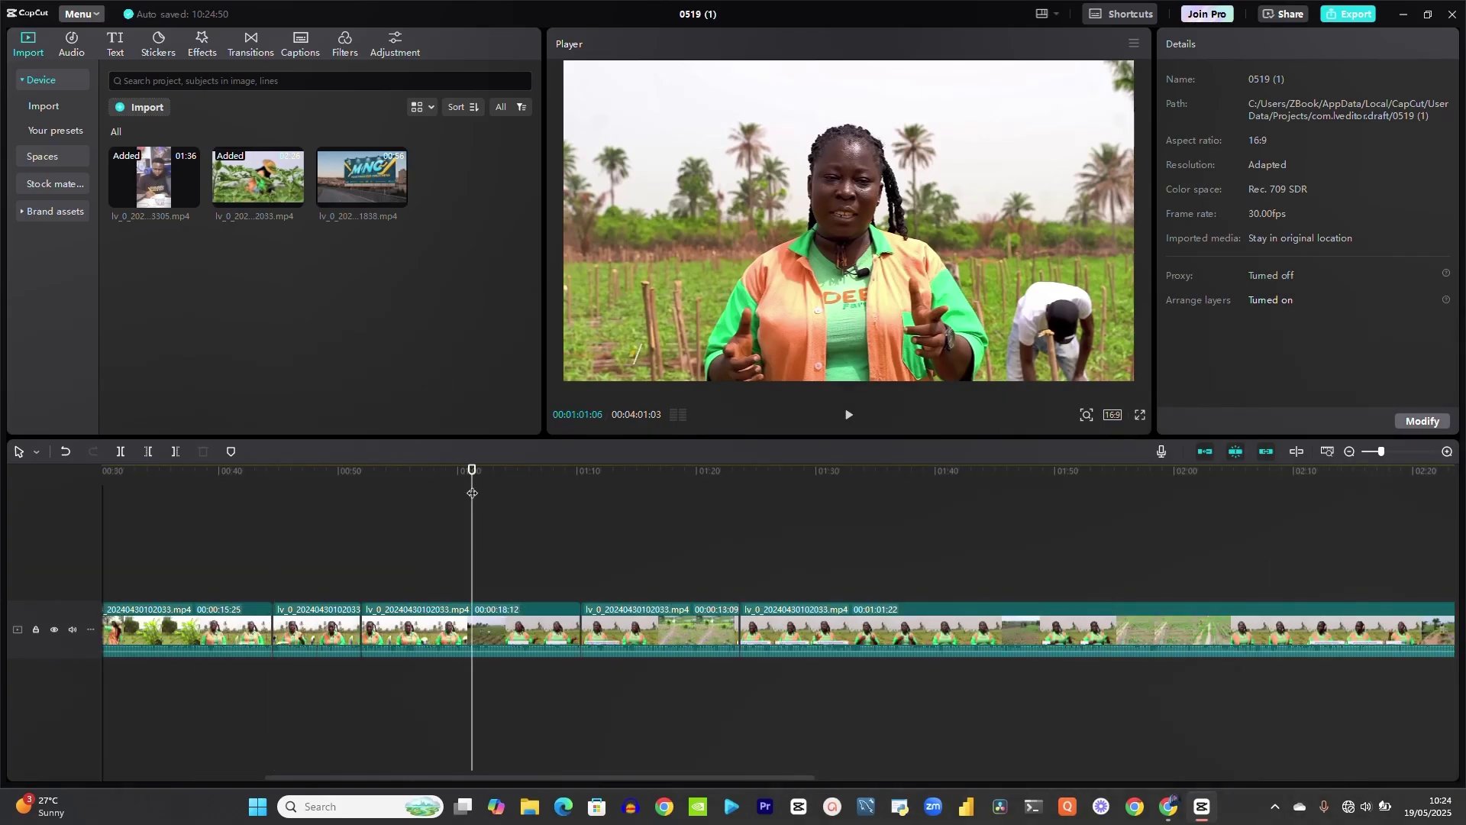
key("ctrl+b")
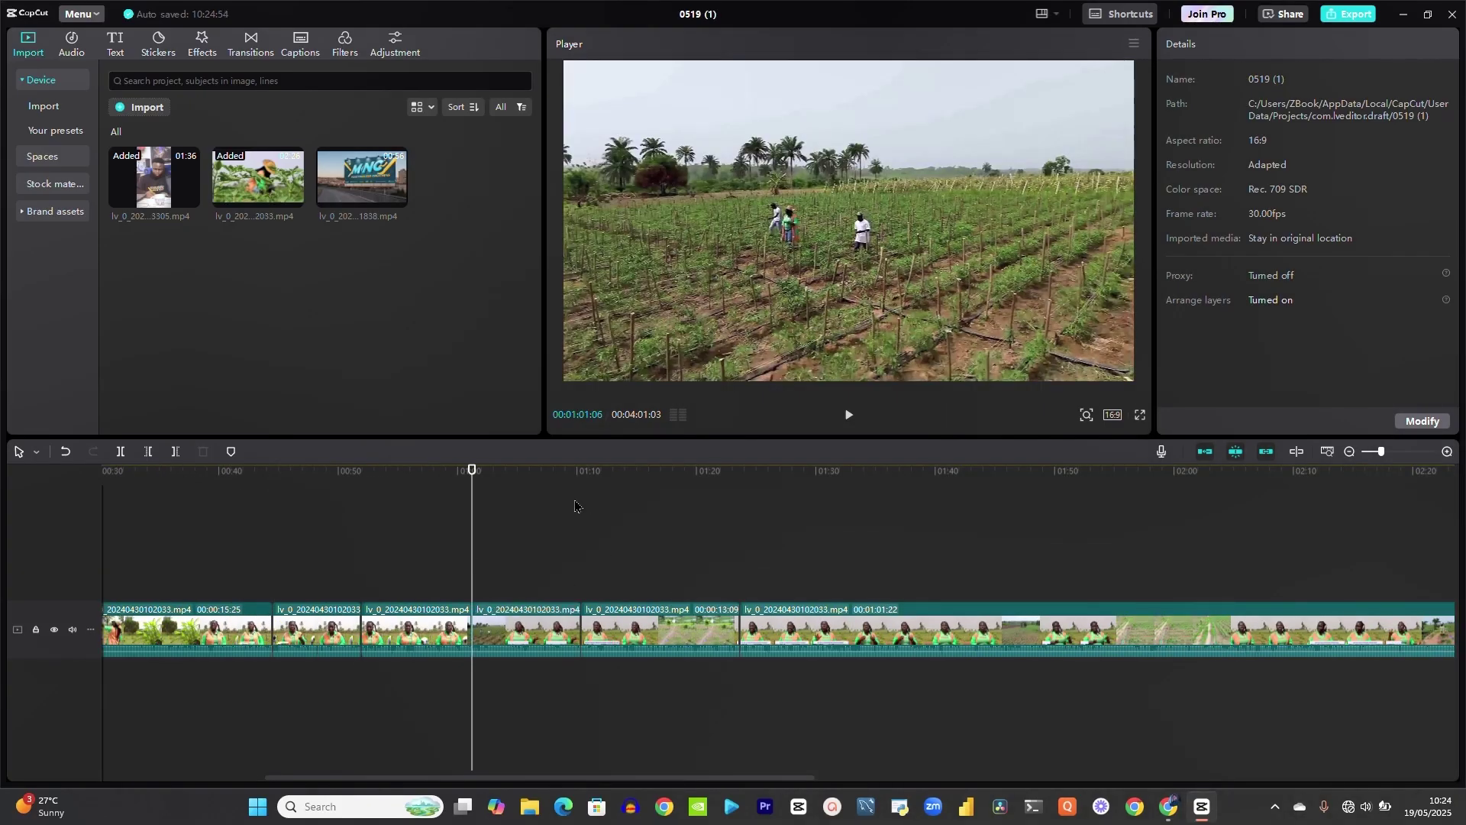
left_click(651, 491)
key("ctrl+b")
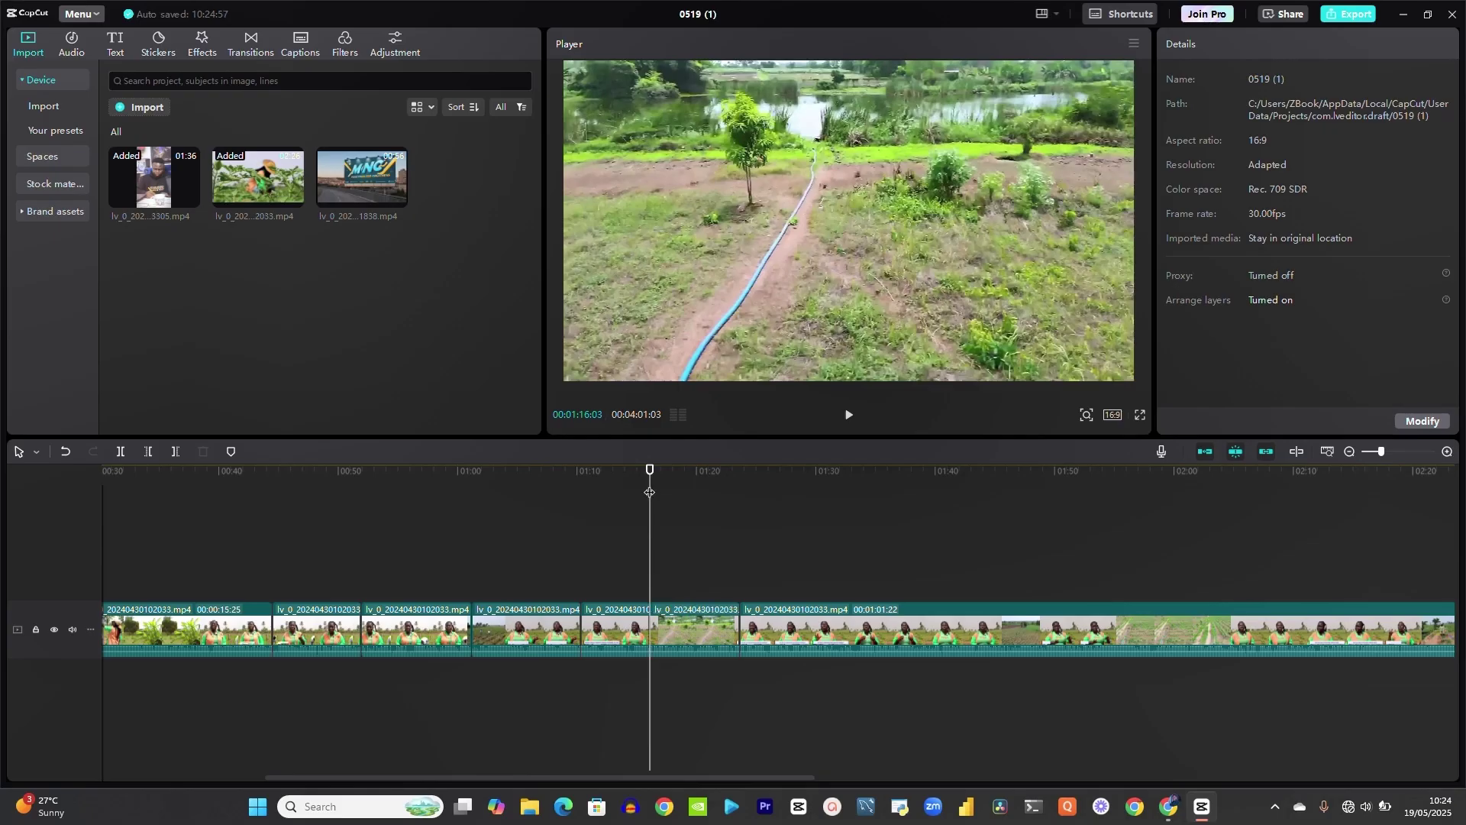
left_click(687, 483)
key("ctrl+b")
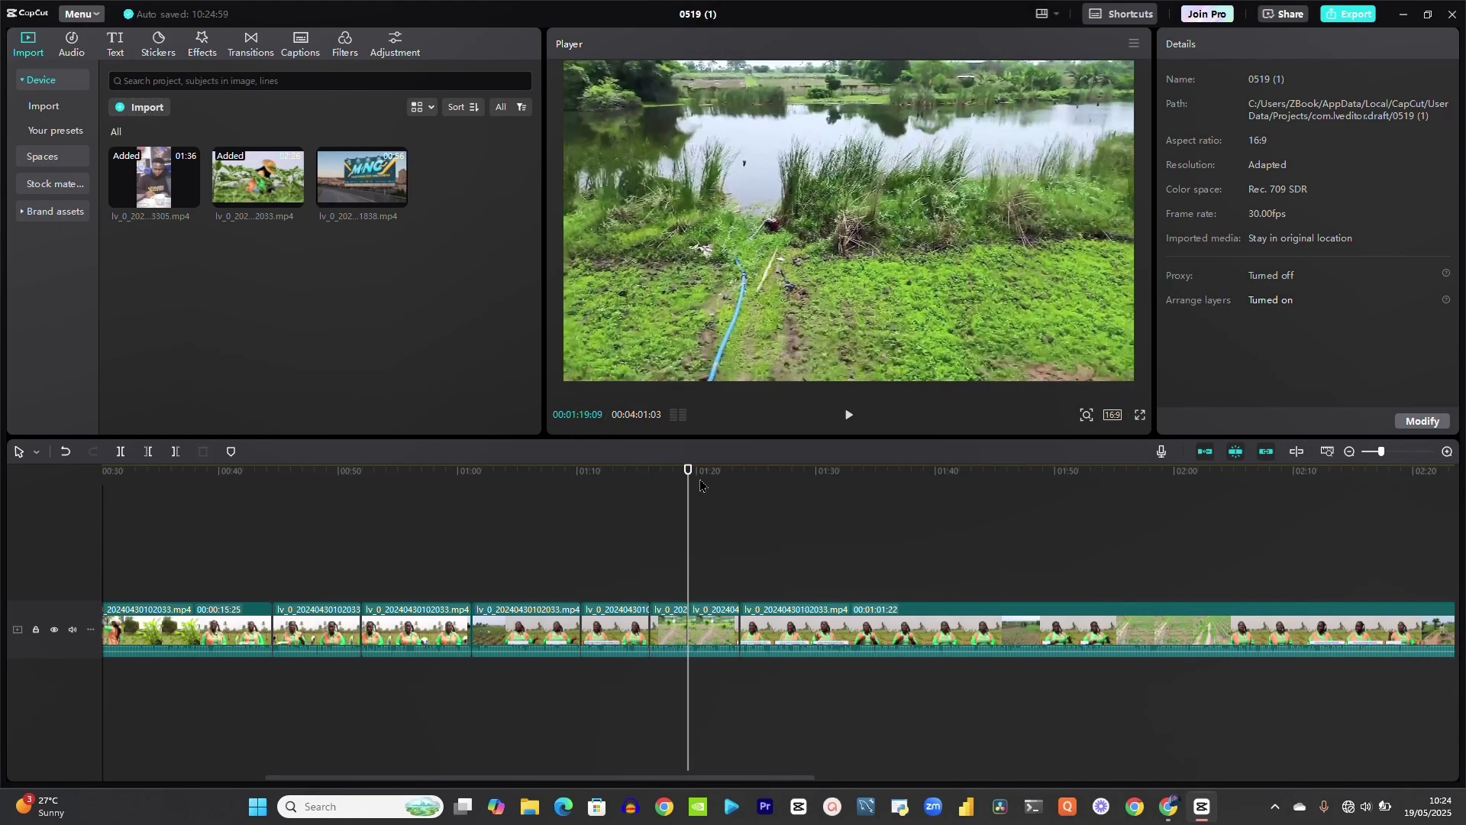
left_click(822, 485)
key("ctrl+b")
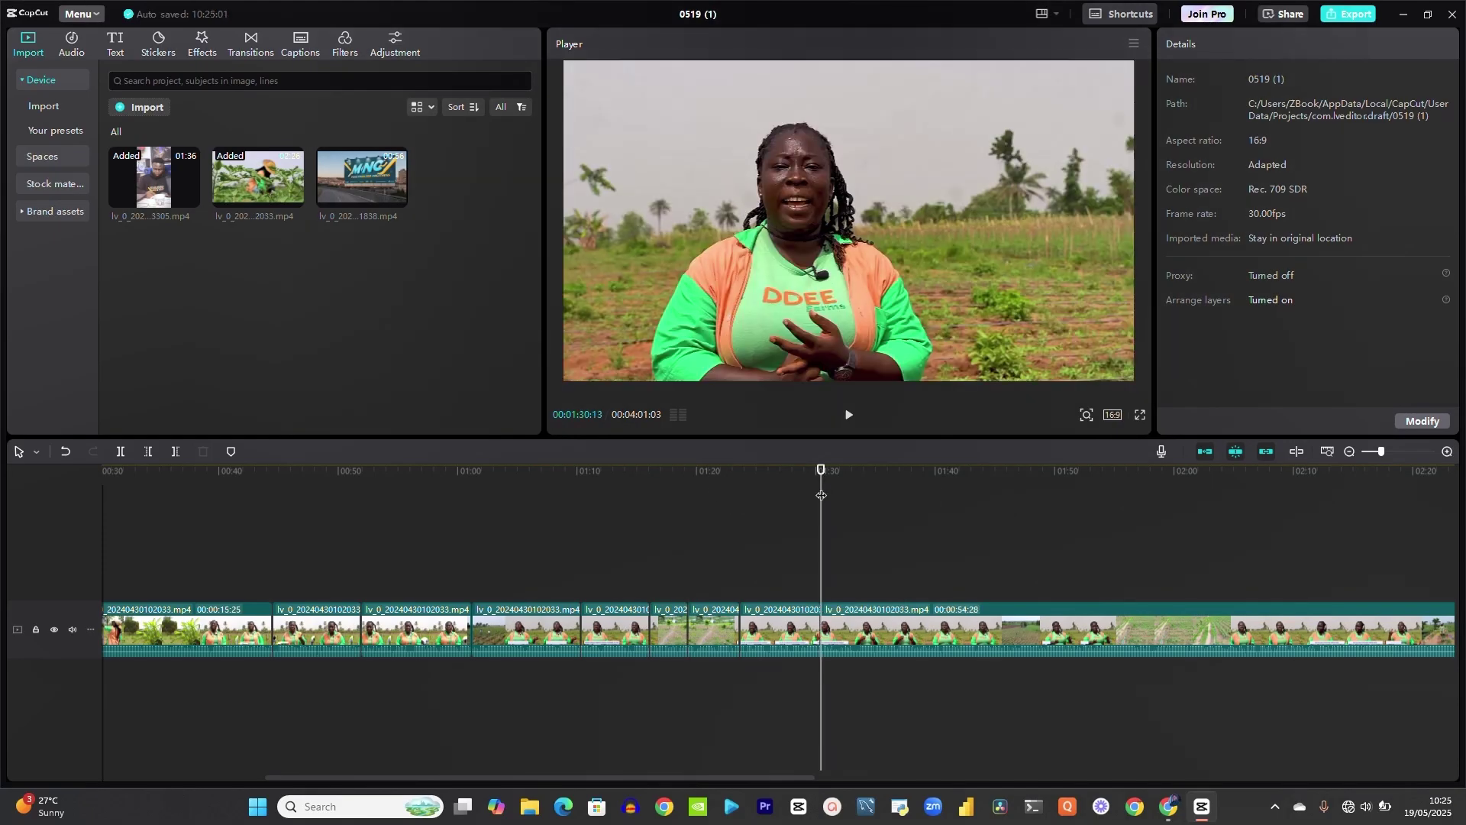
Step: Disable the farm segment that starts at 00:01:30:13 and enable it again
left_click(853, 631)
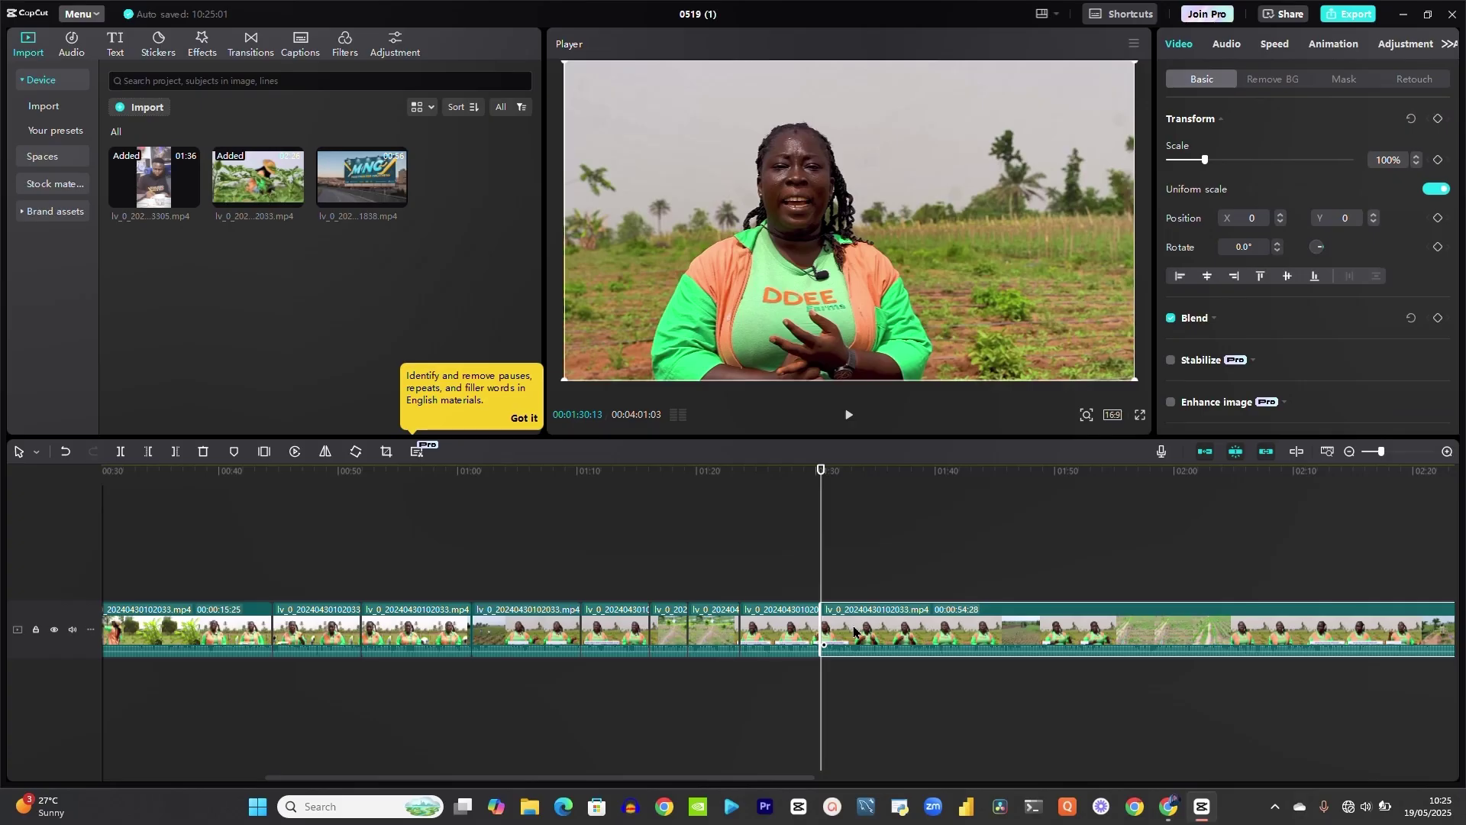
key("ctrl+b")
key("v")
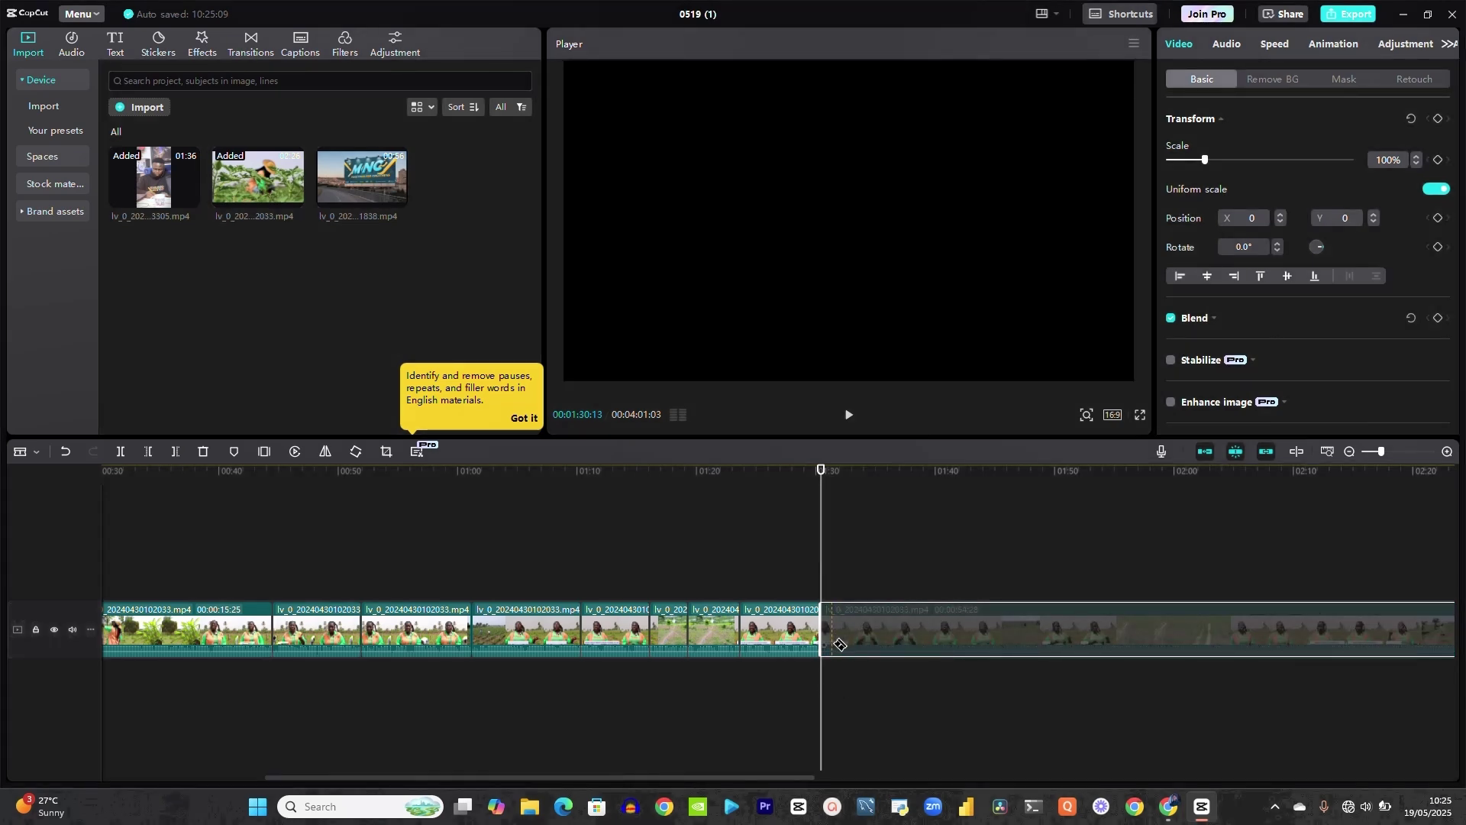
key("v")
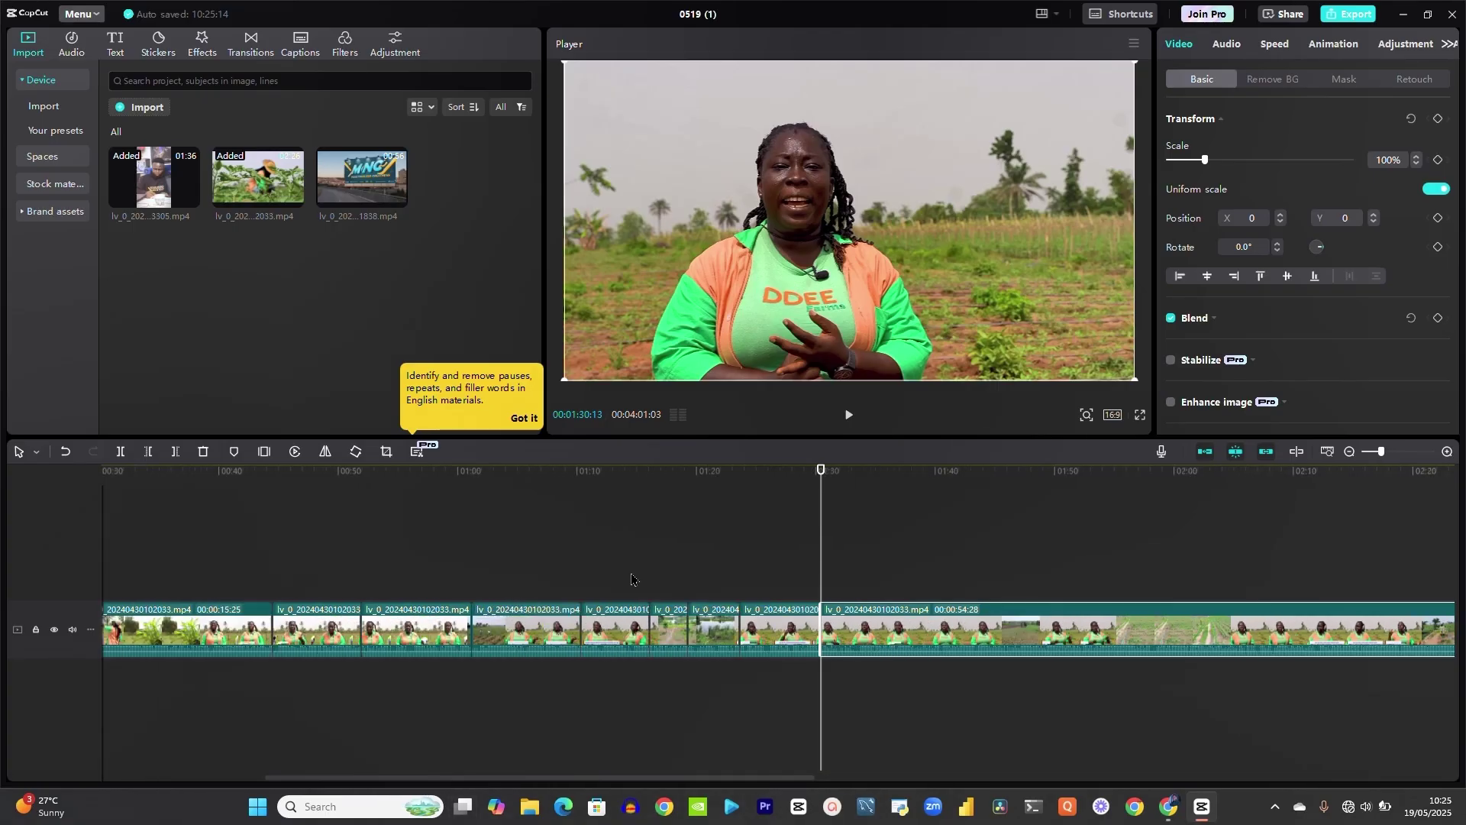
Step: Place the farm video on a track above the main one from about 20 seconds, and the MNC billboard video above it from about 50 seconds
scroll(632, 579, "down", 3)
scroll(631, 579, "down", 2)
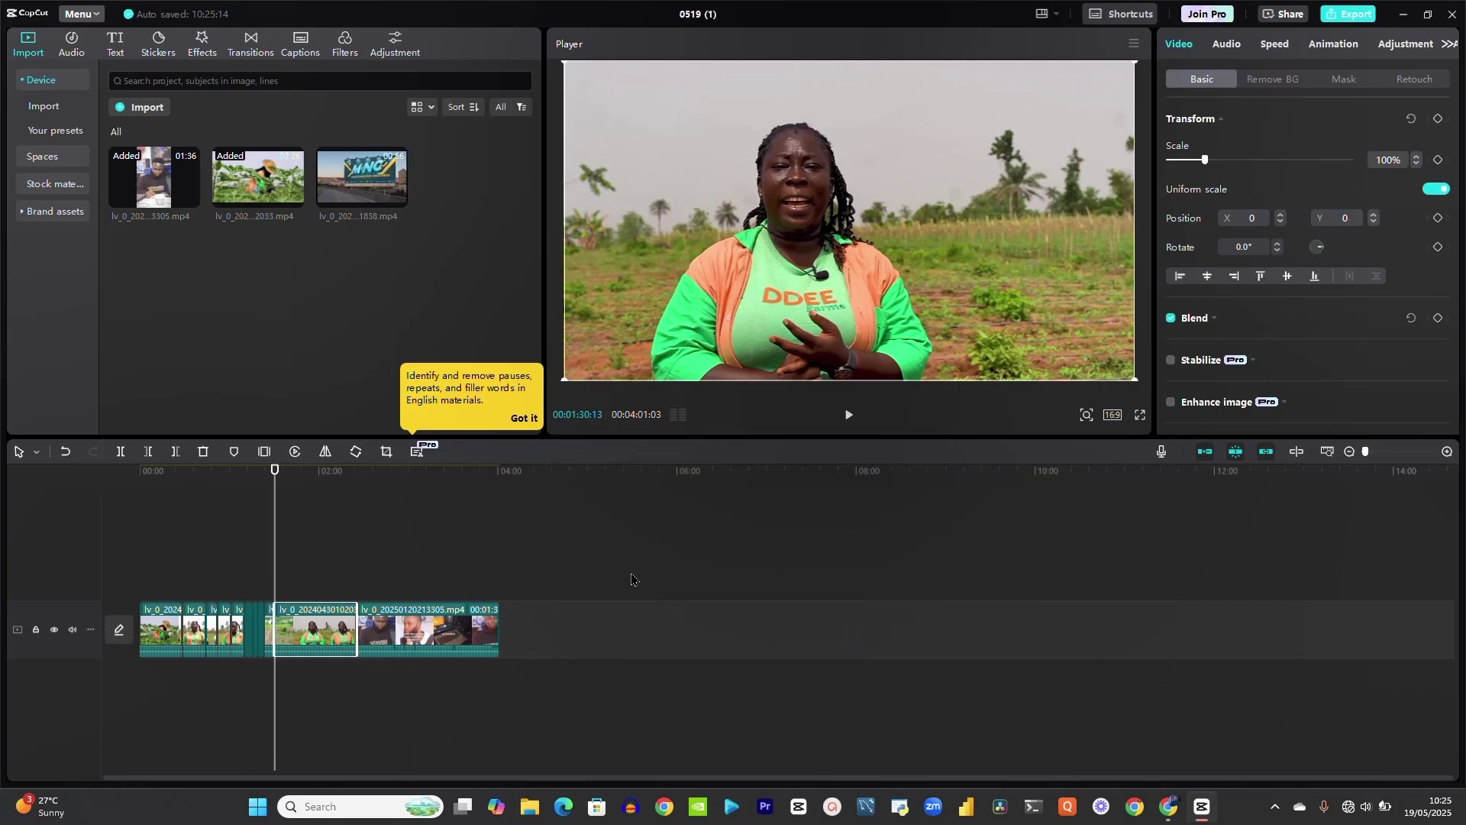
scroll(445, 598, "up", 2)
scroll(445, 599, "down", 2)
left_click(91, 631)
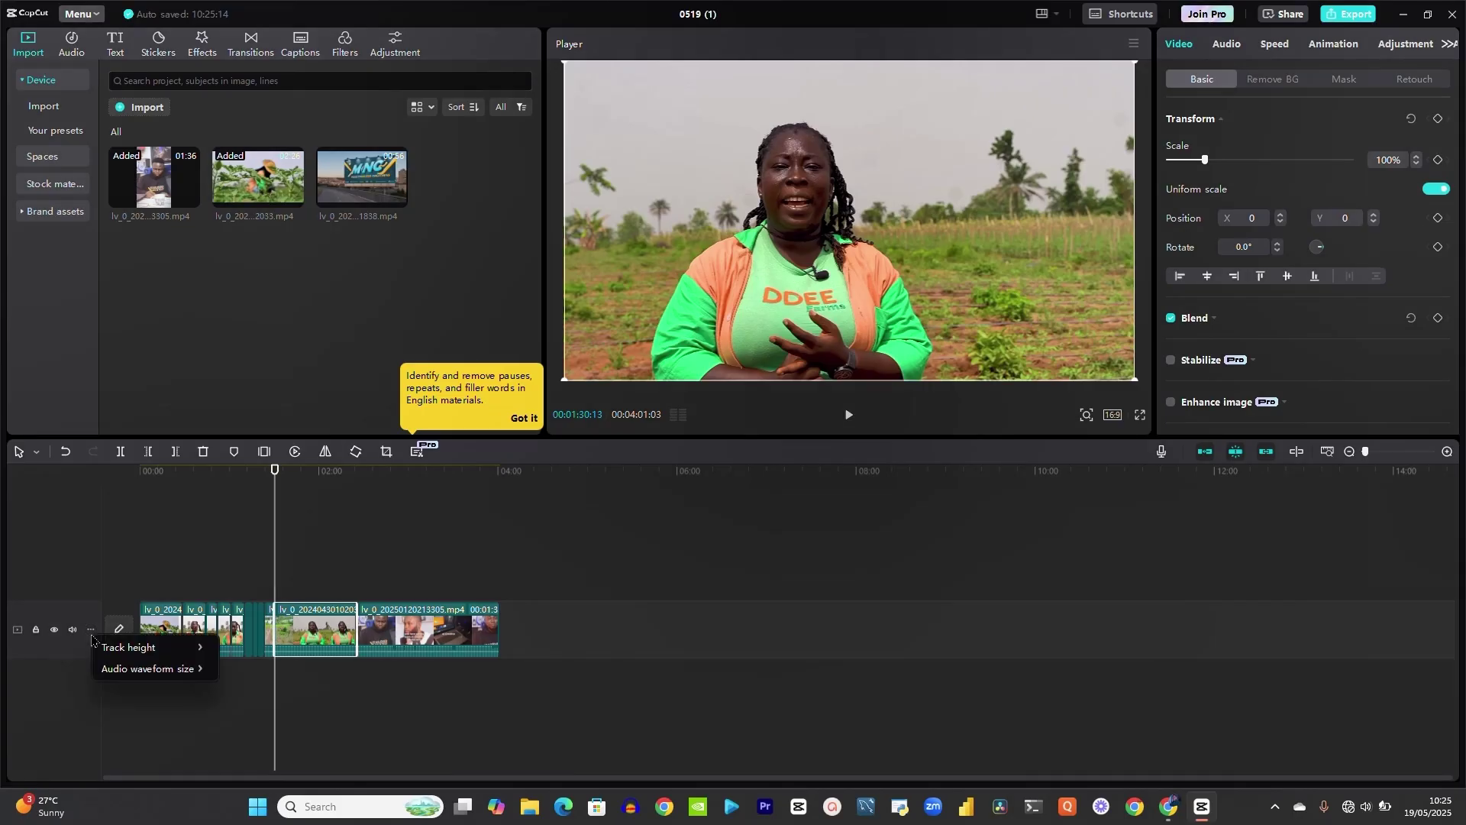
left_click(30, 584)
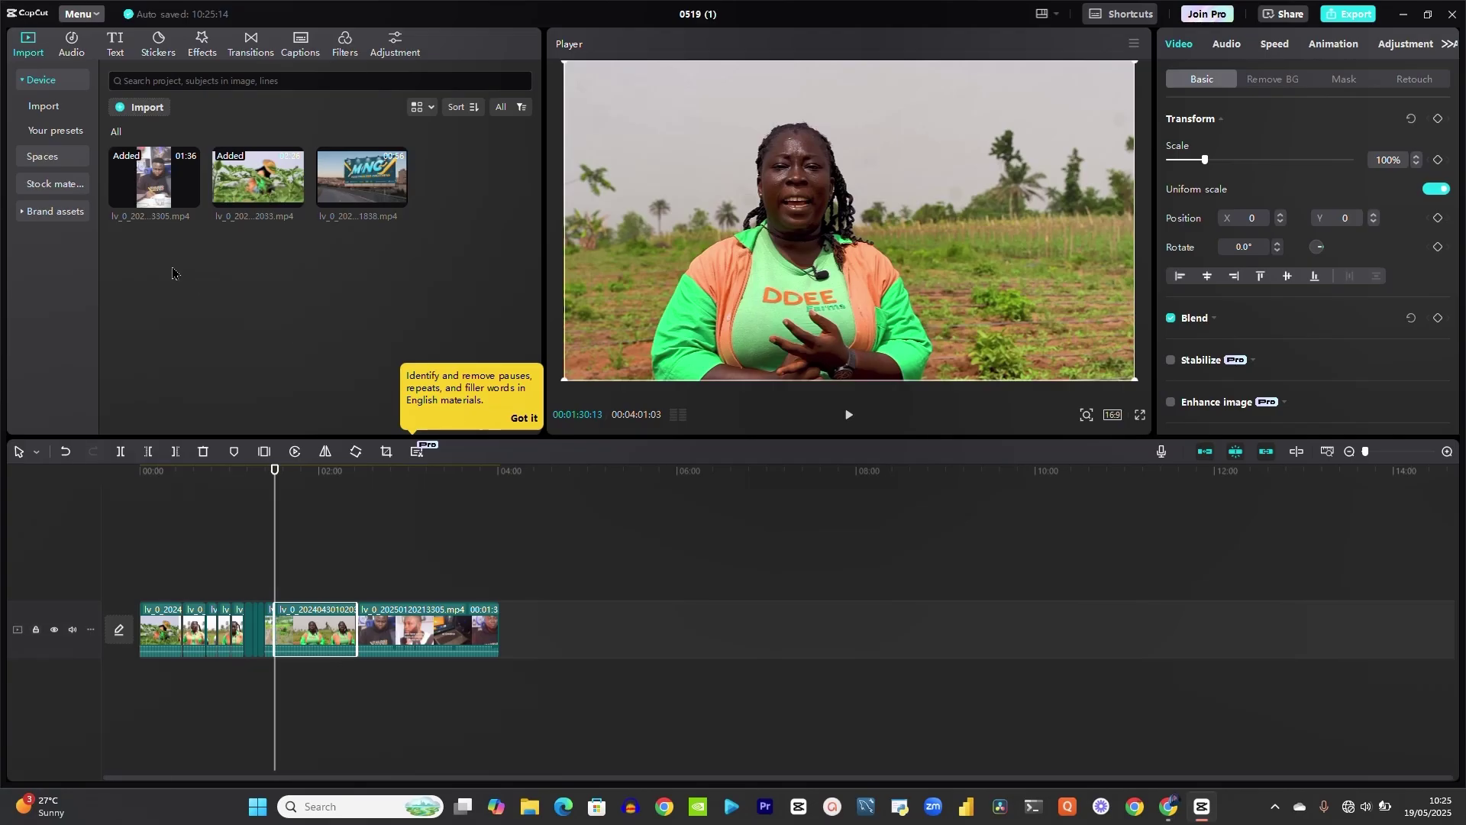
left_click_drag(256, 181, 174, 585)
left_click_drag(363, 196, 222, 534)
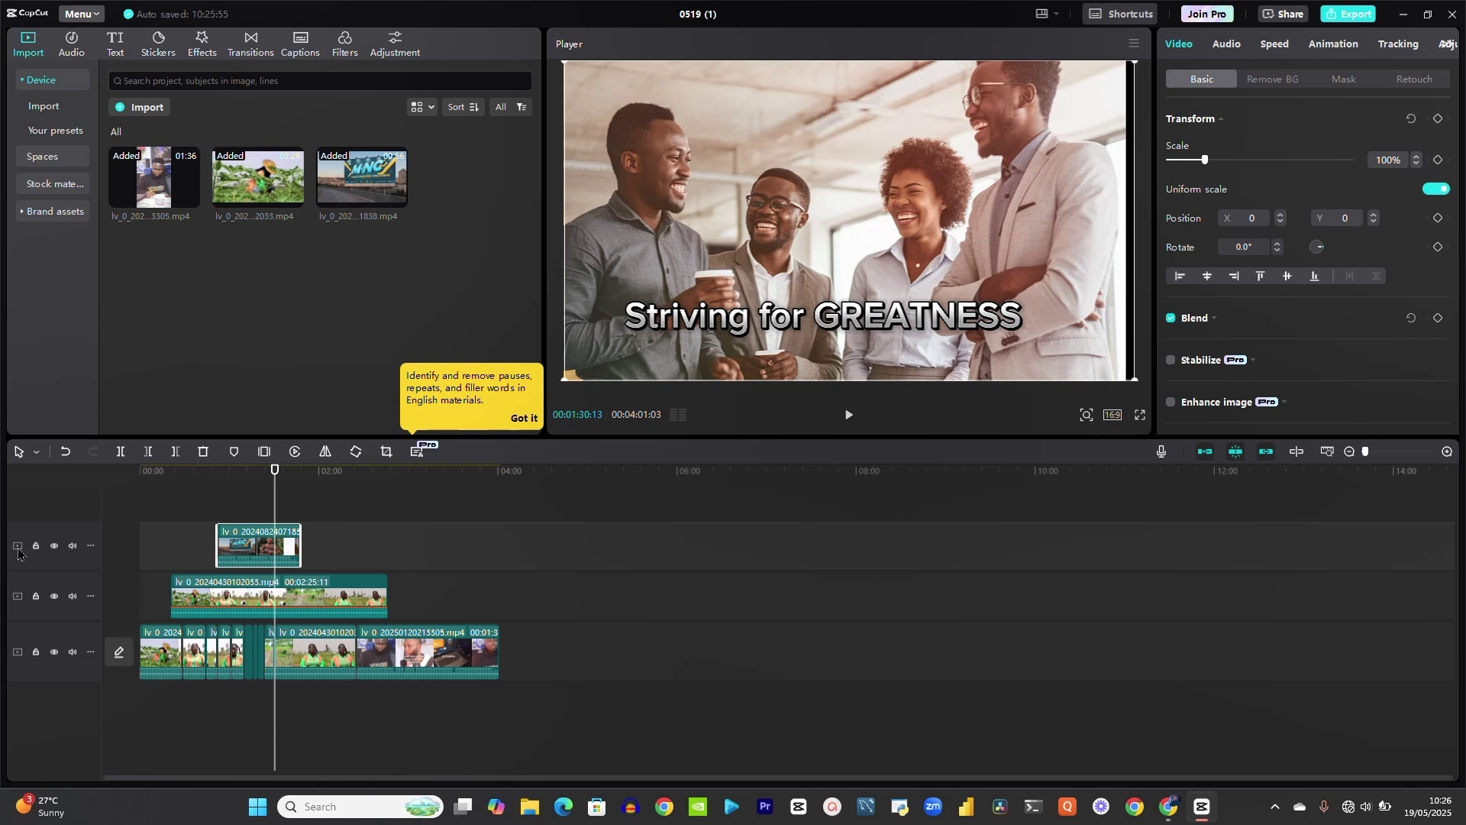
Step: Import the Tope-Alabi-Aso-Mi-A-Funfun-Lau MP3 from the Music folder and place it on an audio track at the timeline's start
left_click(119, 109)
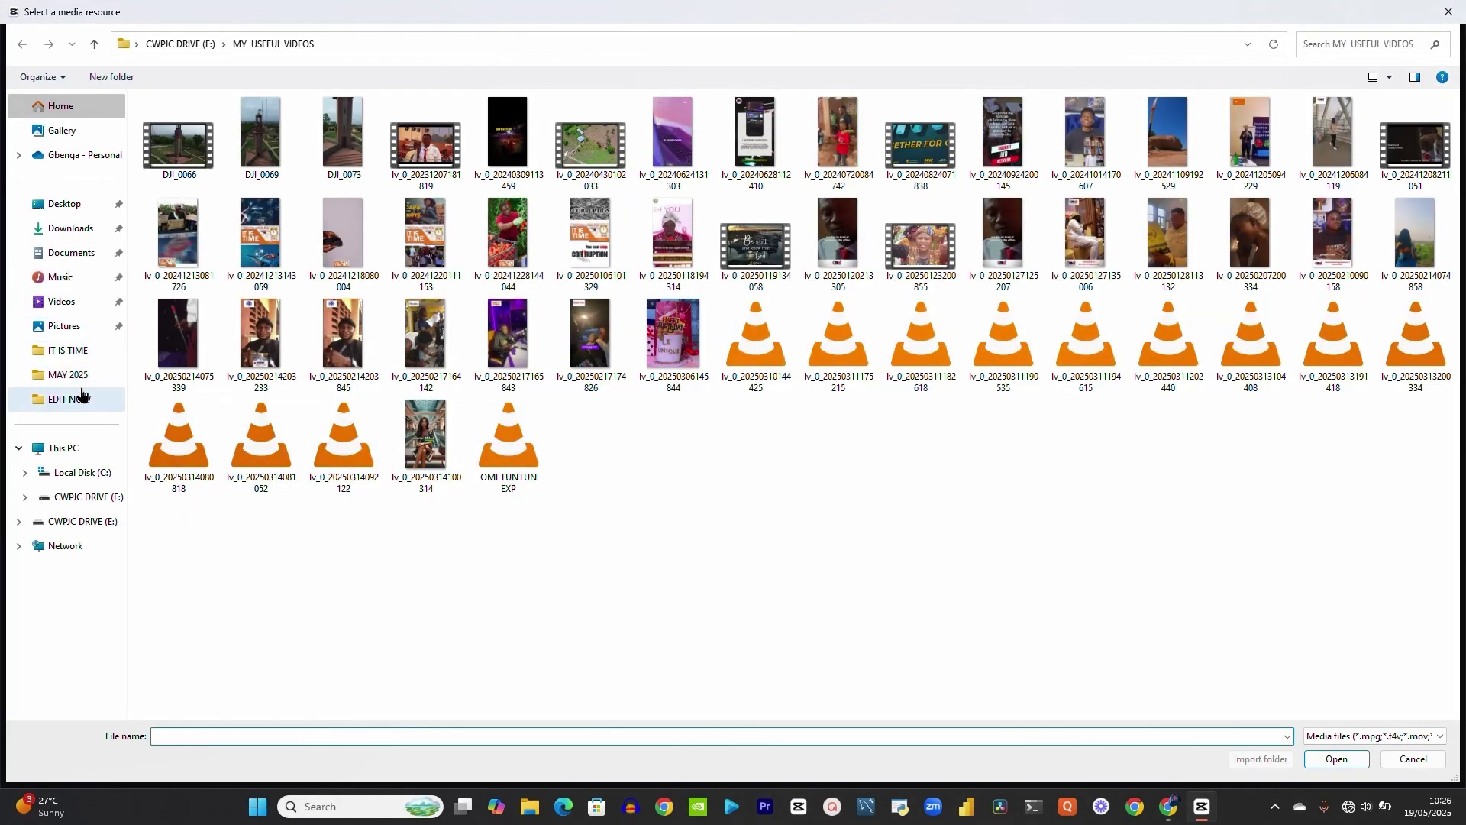
left_click(73, 277)
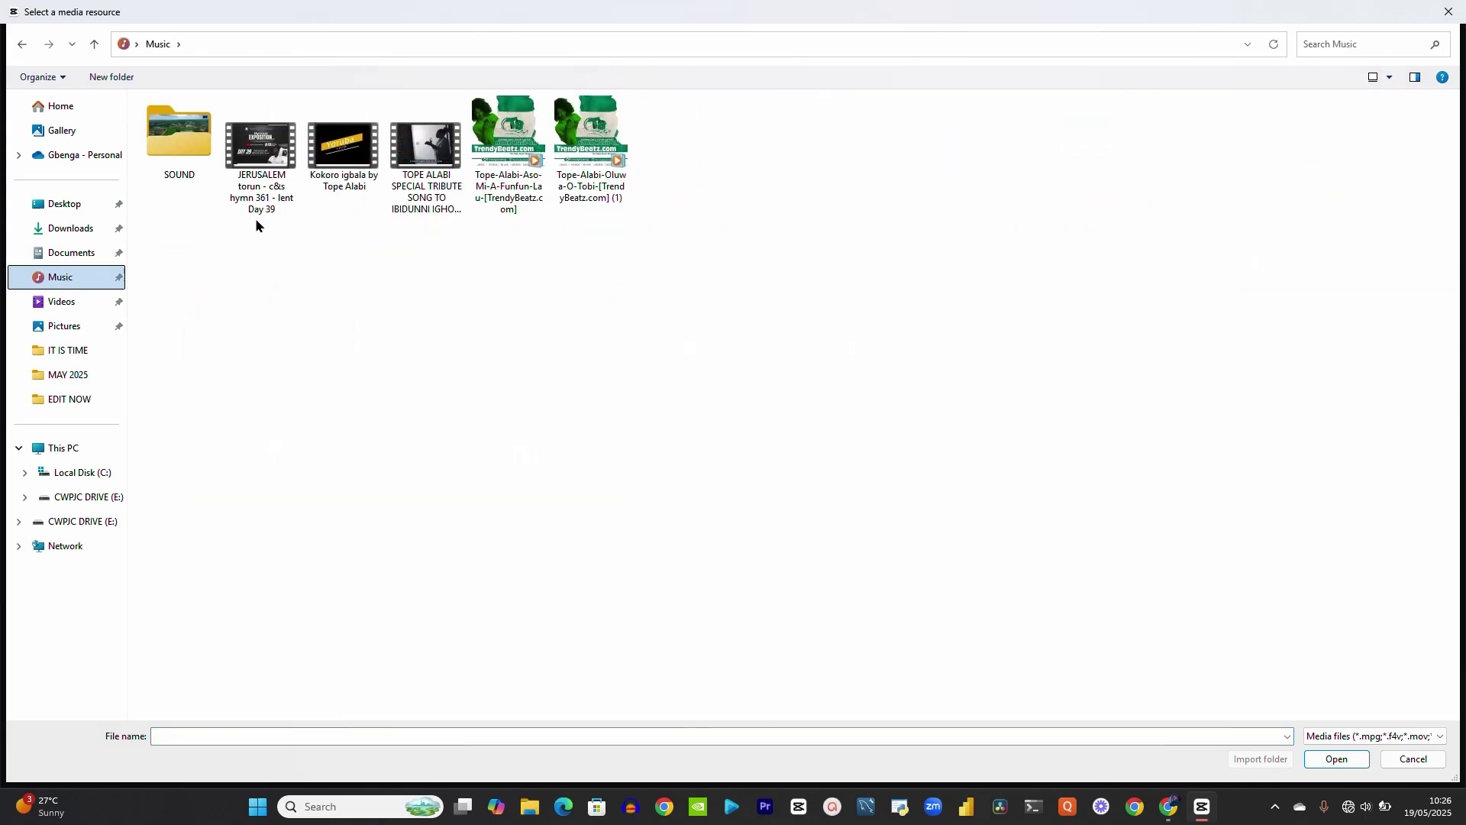
double_click(522, 135)
left_click_drag(475, 177, 212, 502)
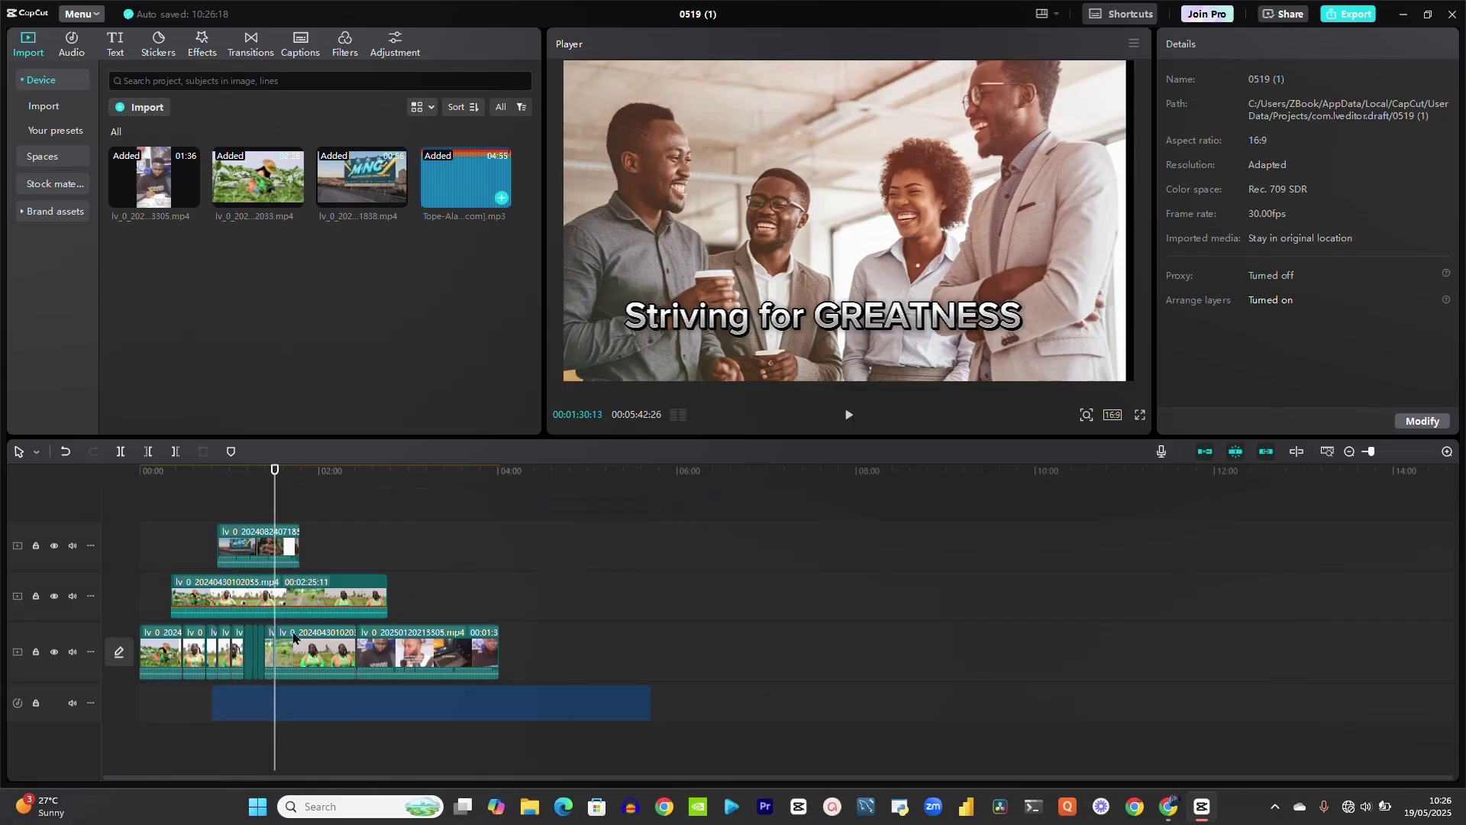
left_click(305, 709)
left_click_drag(348, 706, 255, 716)
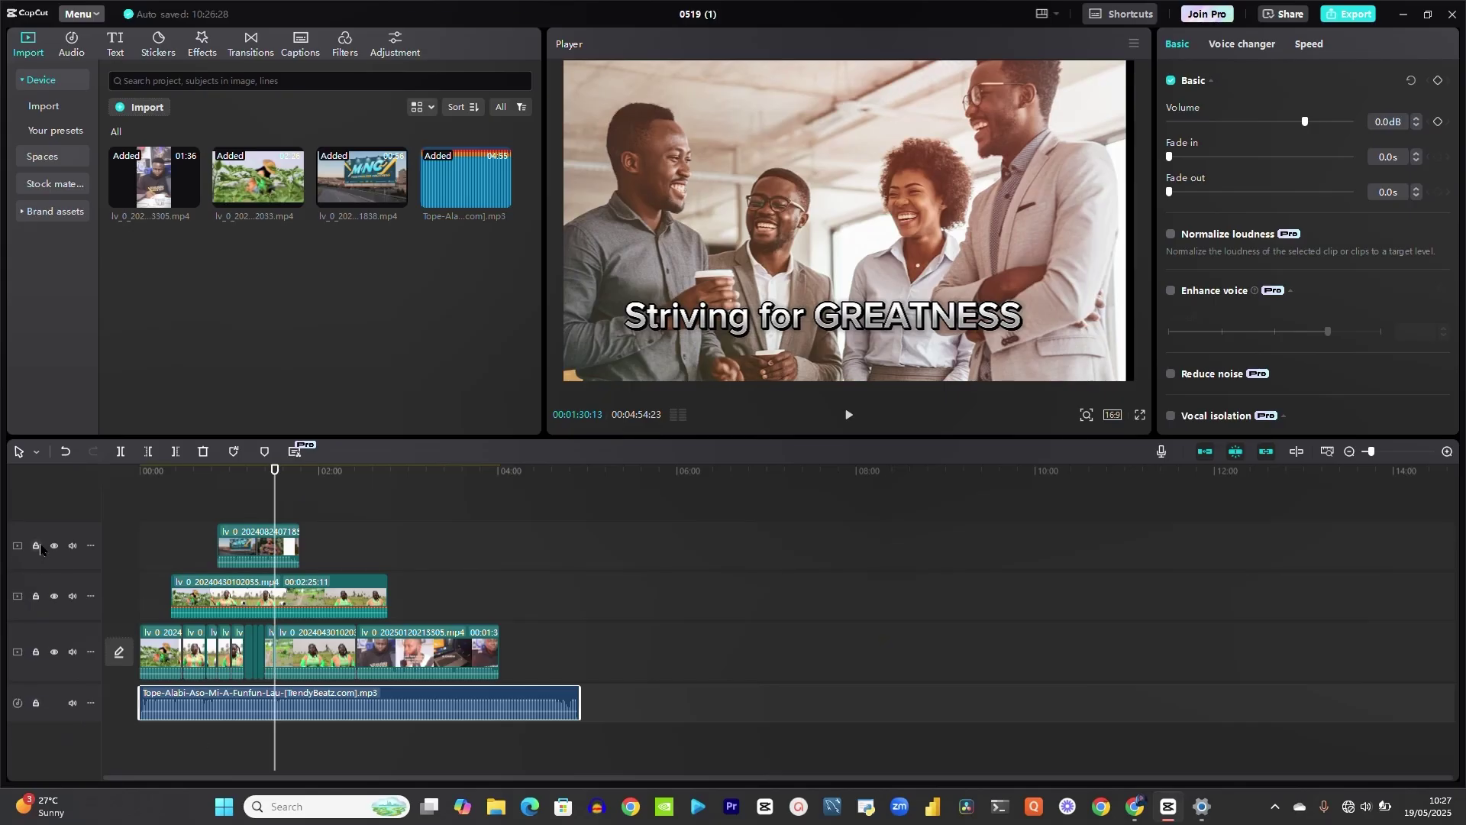
Step: Lock and unlock the audio track, and play a short preview from 00:01:30:13
left_click(36, 704)
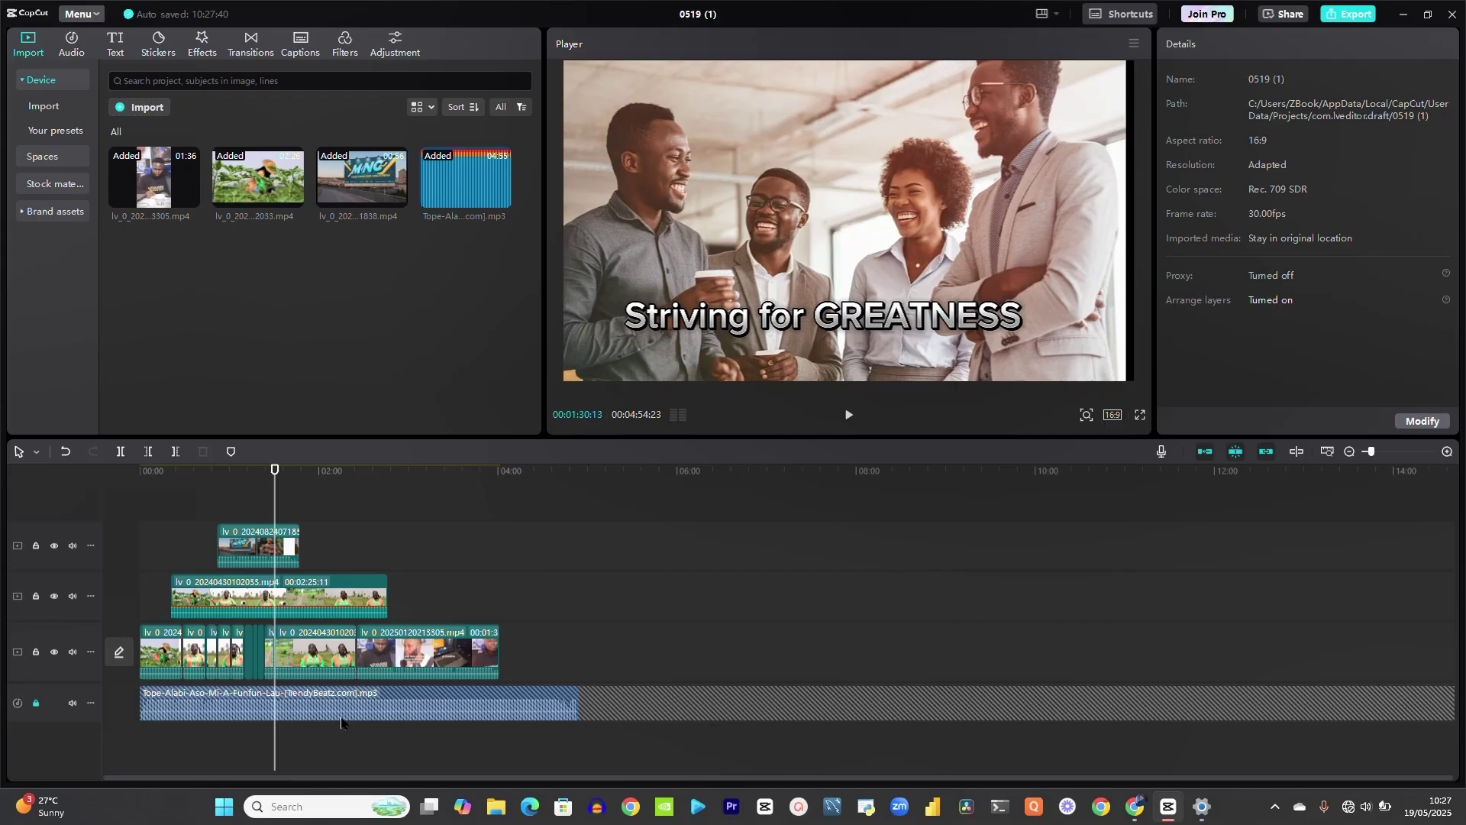
left_click(36, 703)
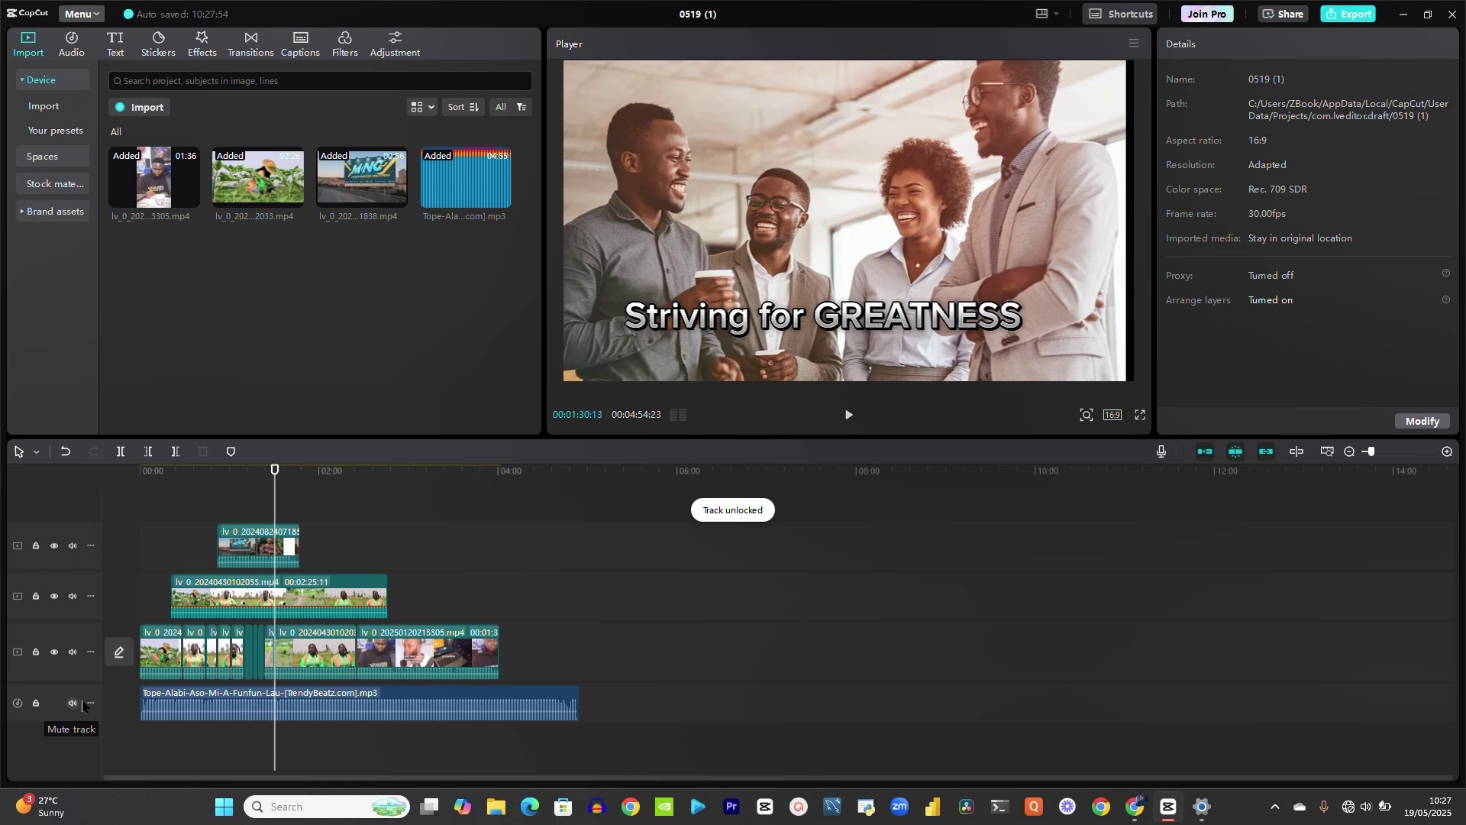
key("space")
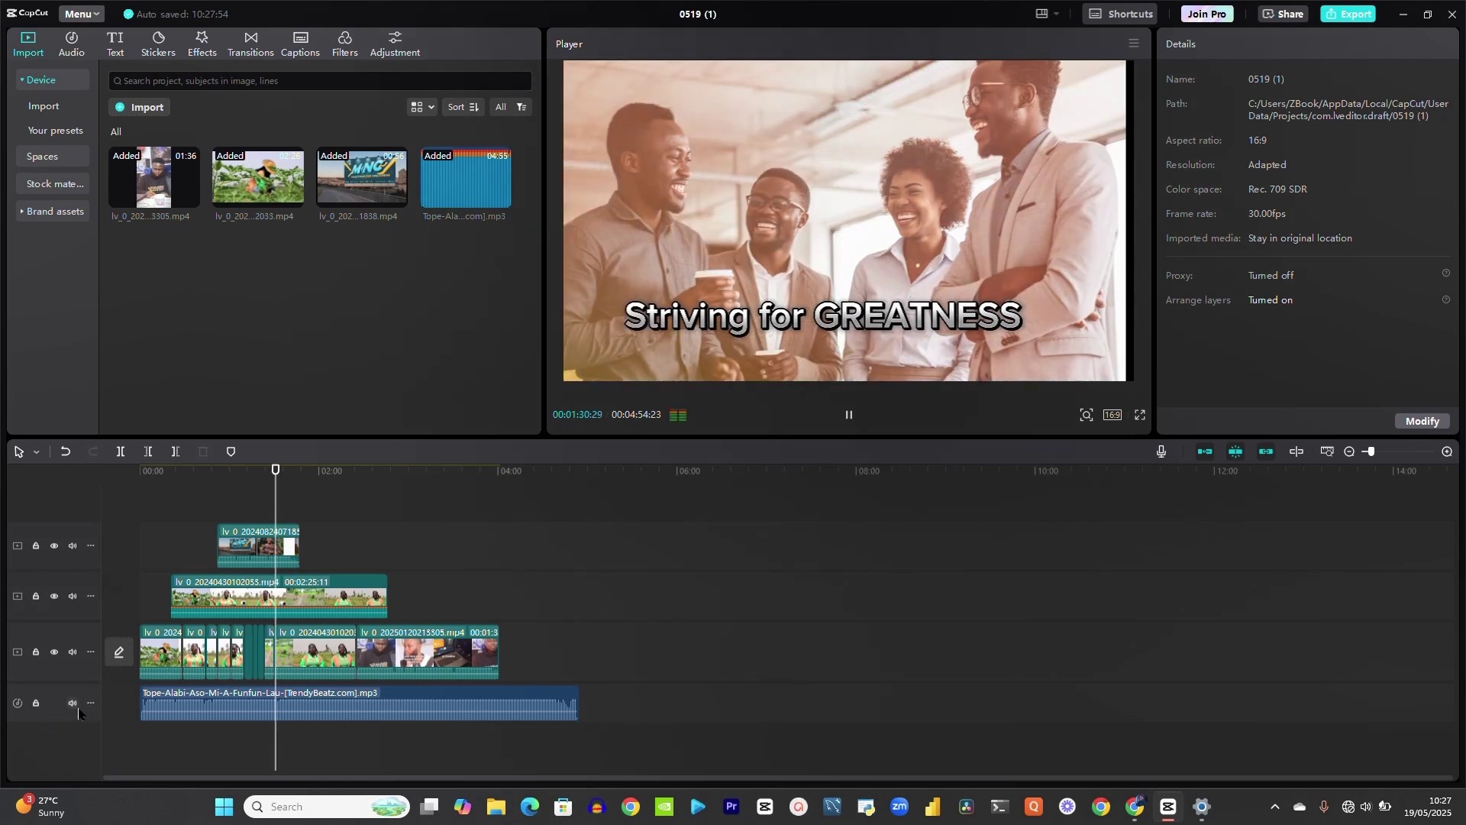
key("space")
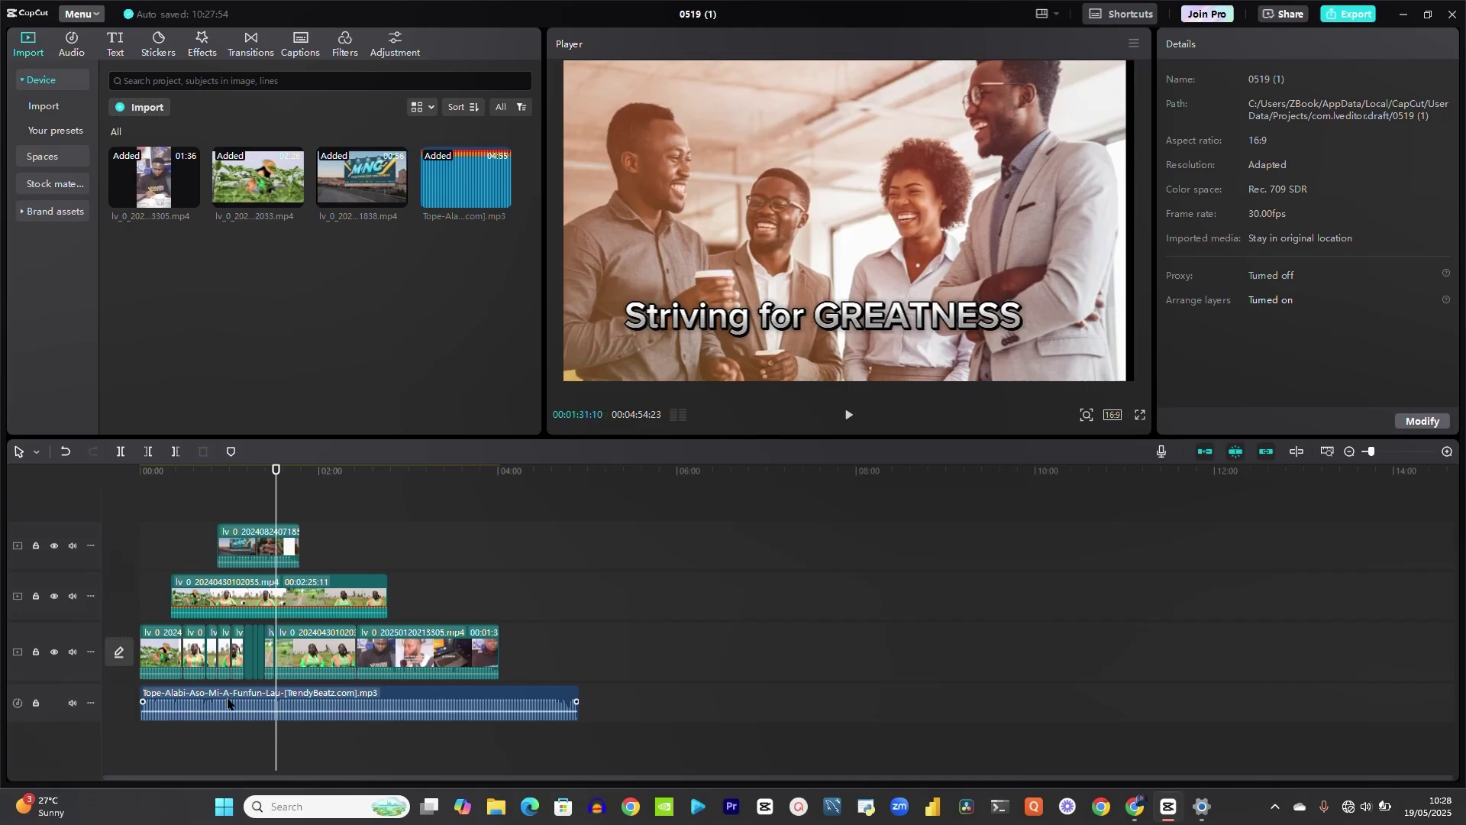
Step: Mute the audio track and play a short stretch of the timeline without the music
left_click(73, 709)
key("space")
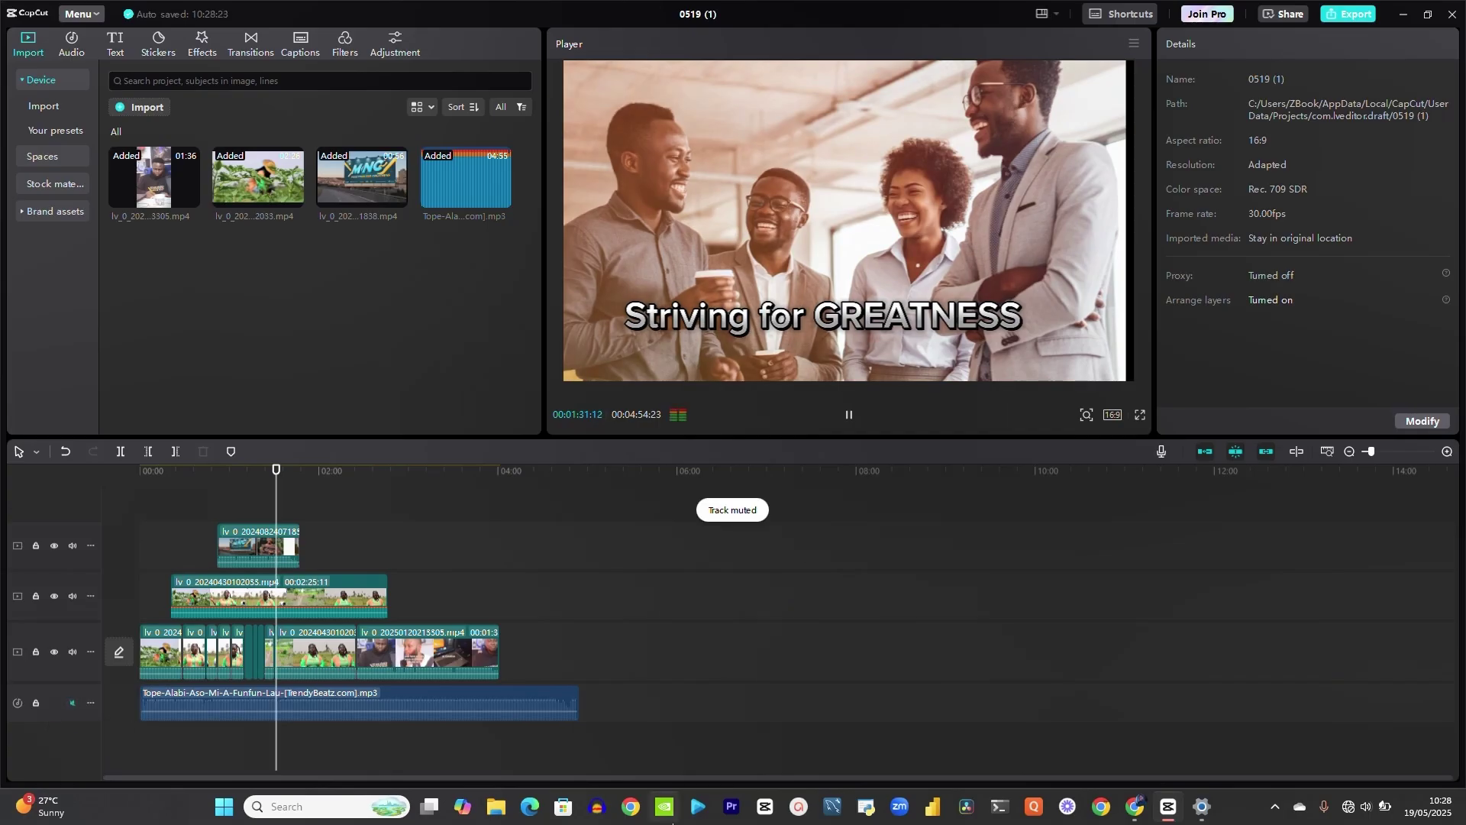
key("space")
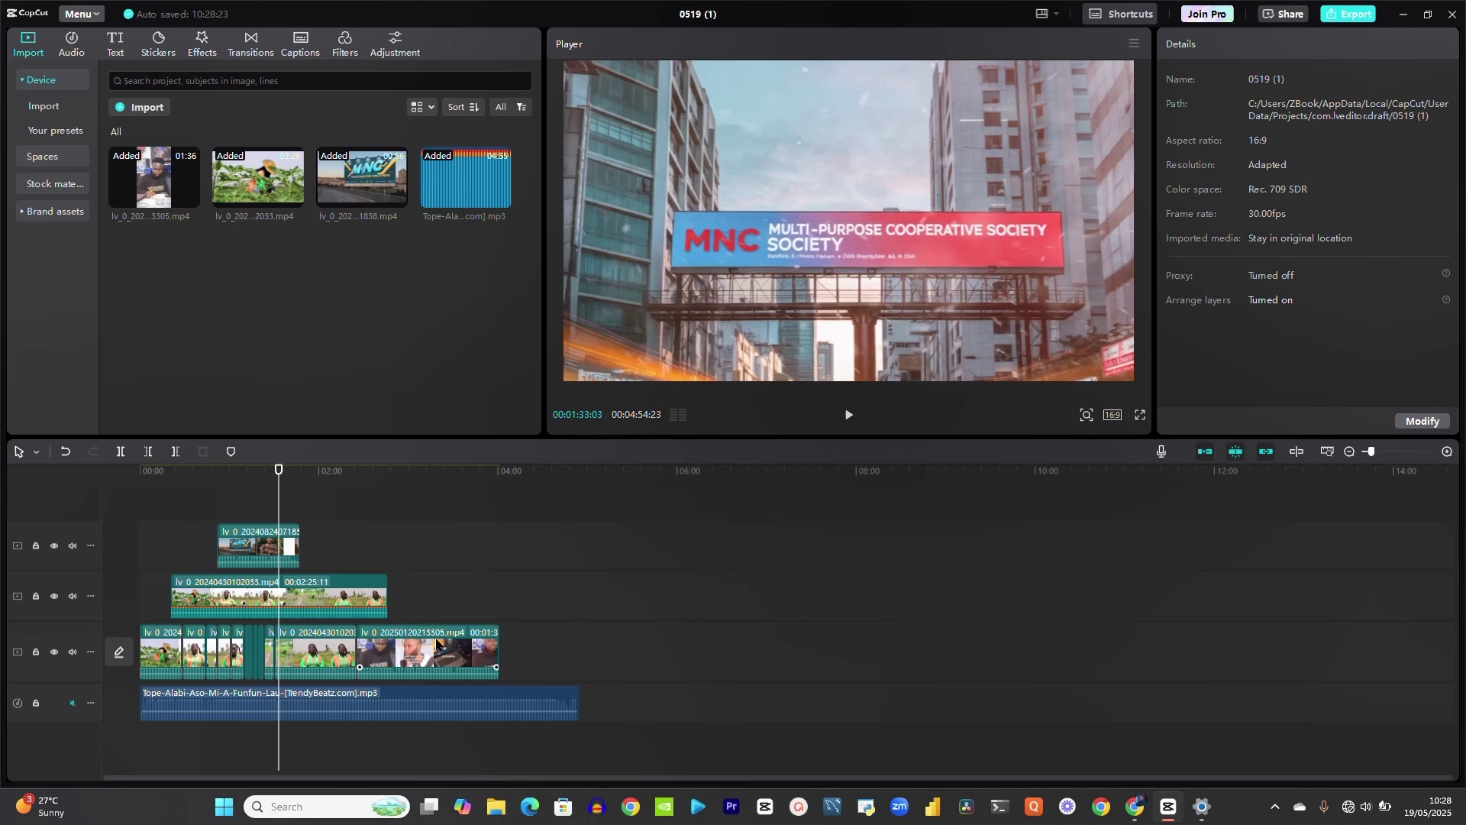
Step: Mute all three video tracks and unmute the audio track, previewing playback after each change
left_click(73, 652)
left_click(73, 594)
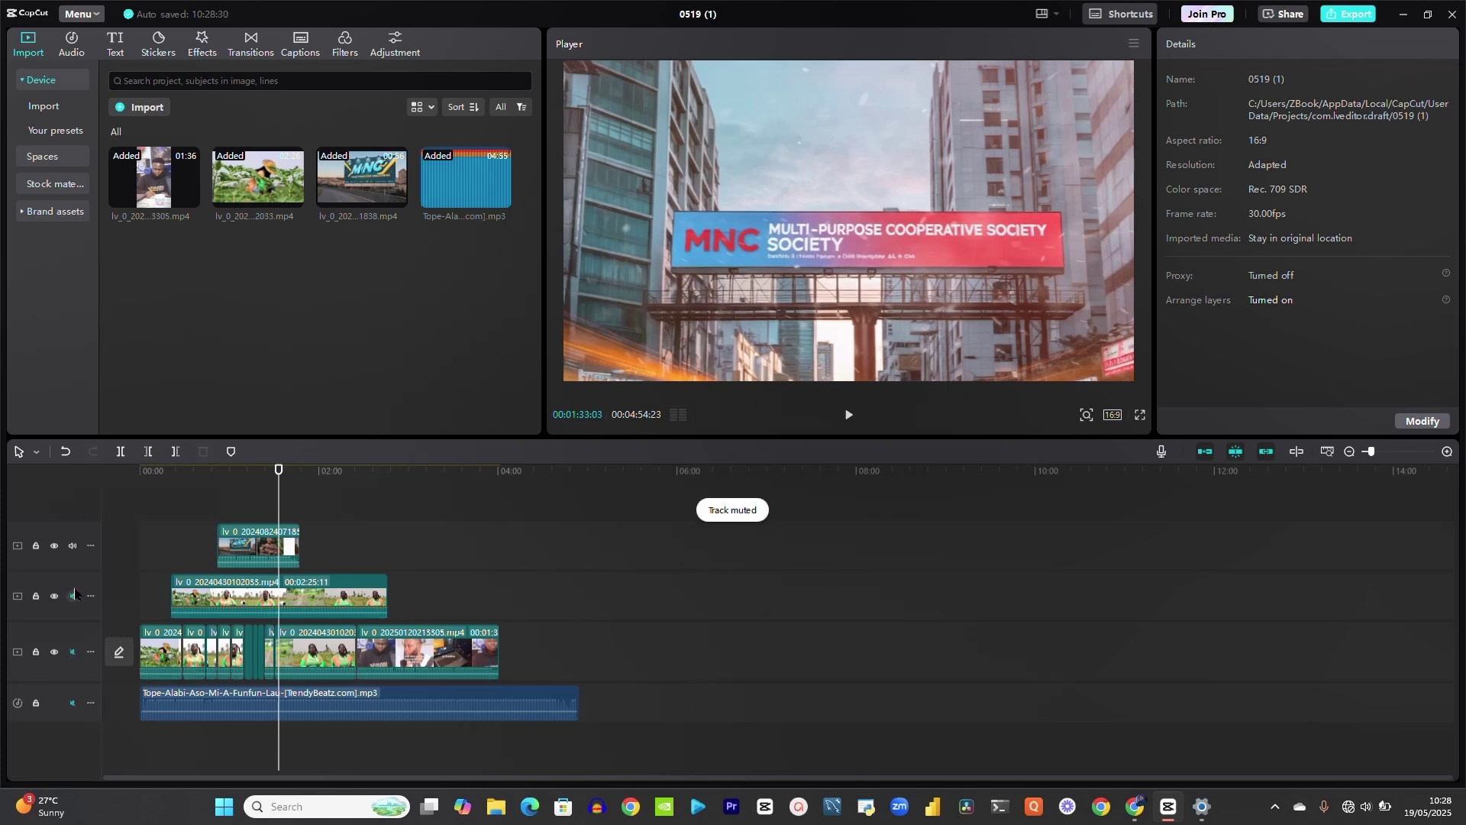
left_click(72, 547)
key("space")
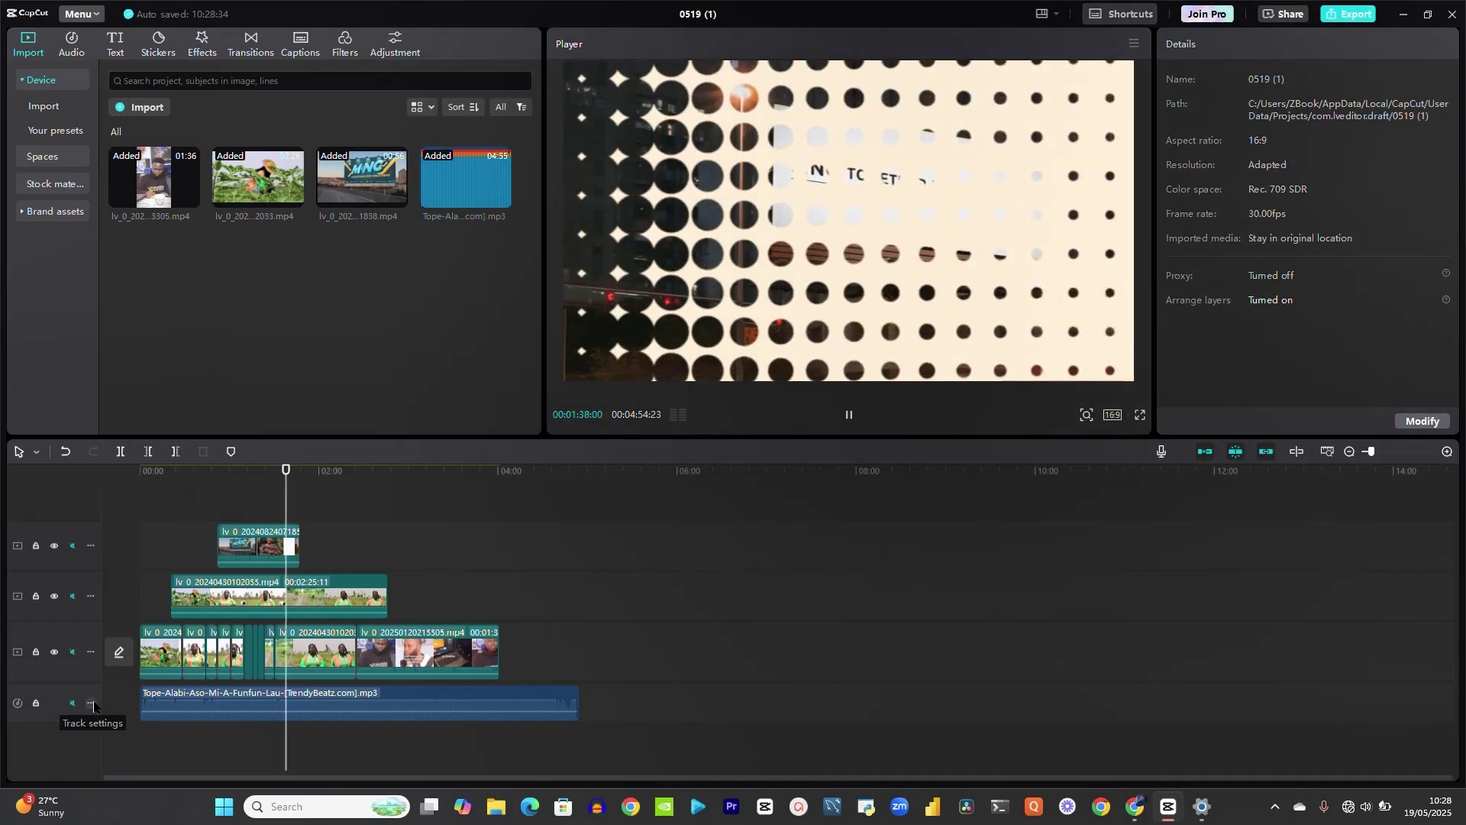
key("space")
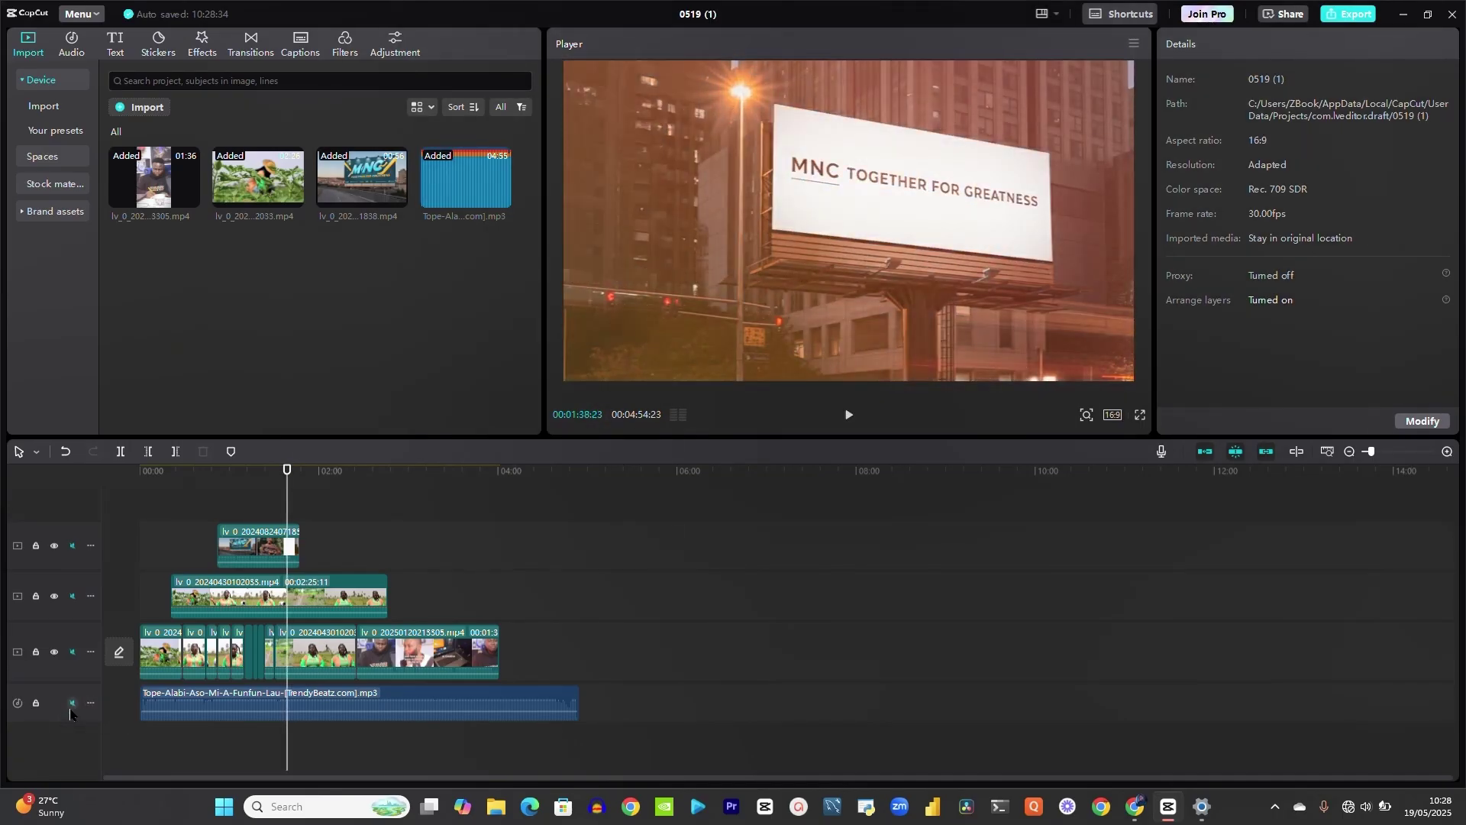
left_click(73, 703)
key("space")
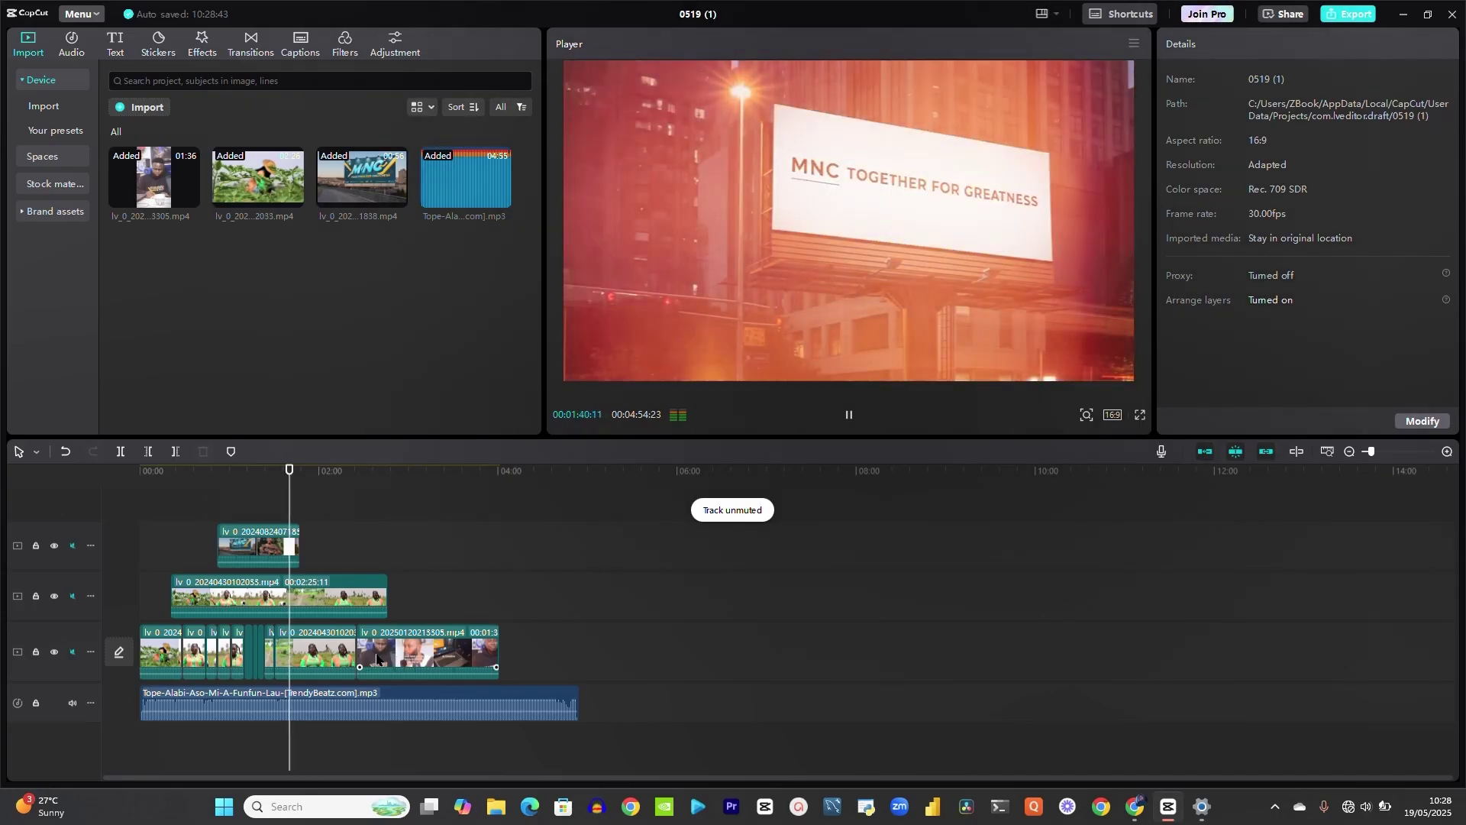
Step: Pause the playback and unmute all three video tracks
key("space")
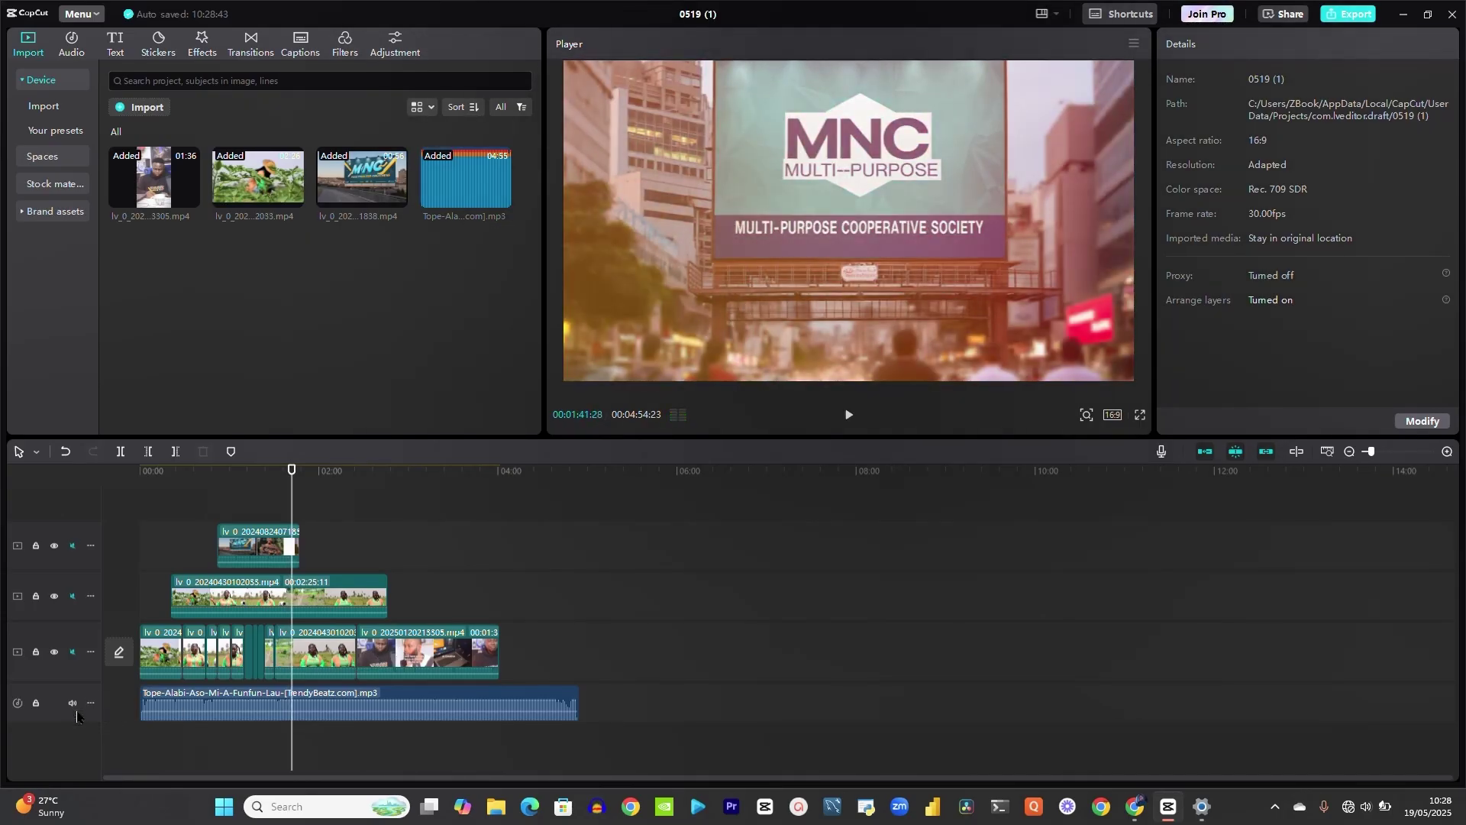
left_click(72, 651)
left_click(73, 596)
left_click(73, 546)
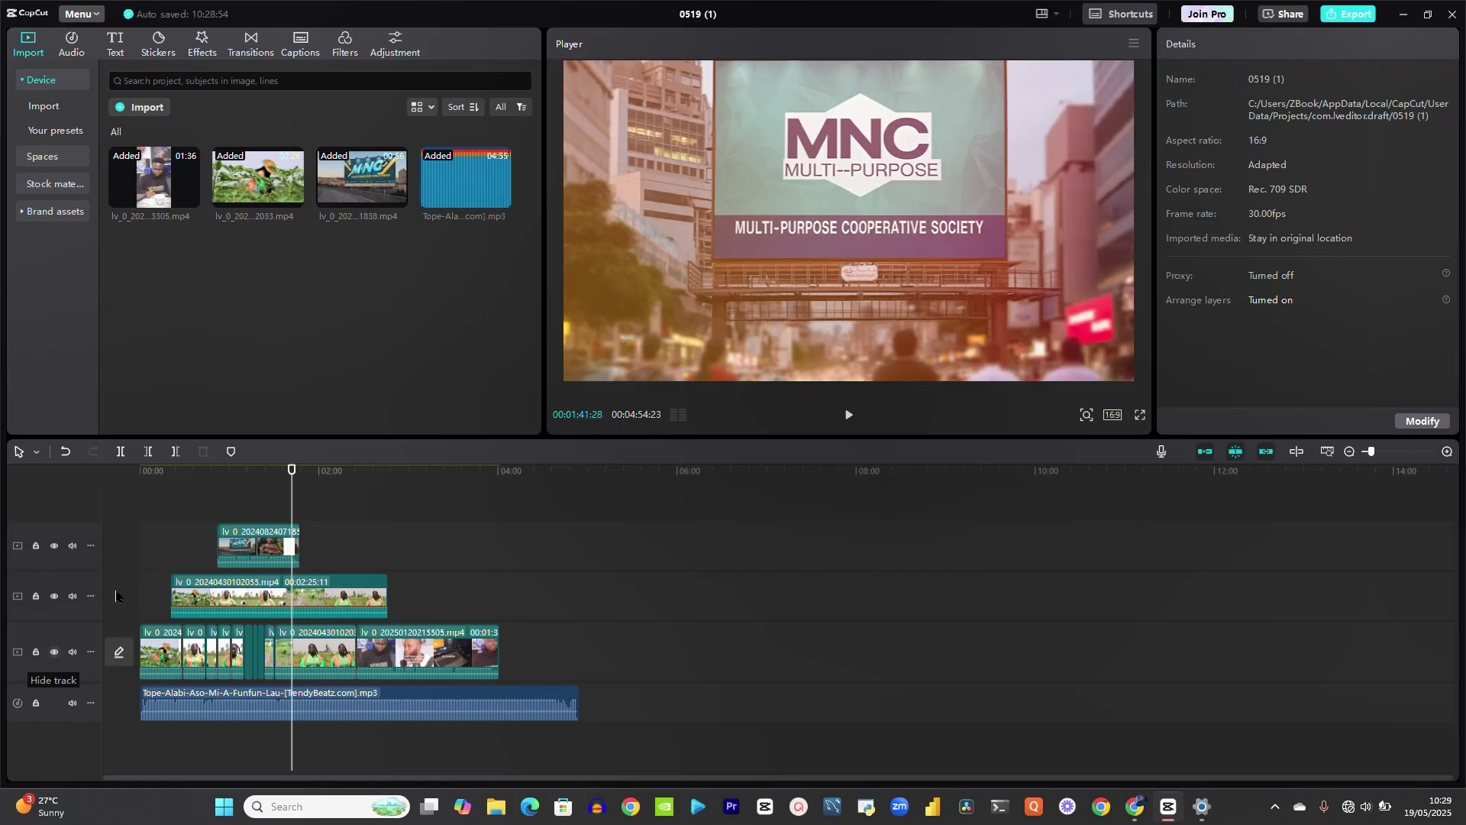
Step: Hide and reshow each video track in turn, from the main track upwards, with the playhead at 00:00:16:27, 00:00:35:24 and 00:01:19:09
left_click(166, 478)
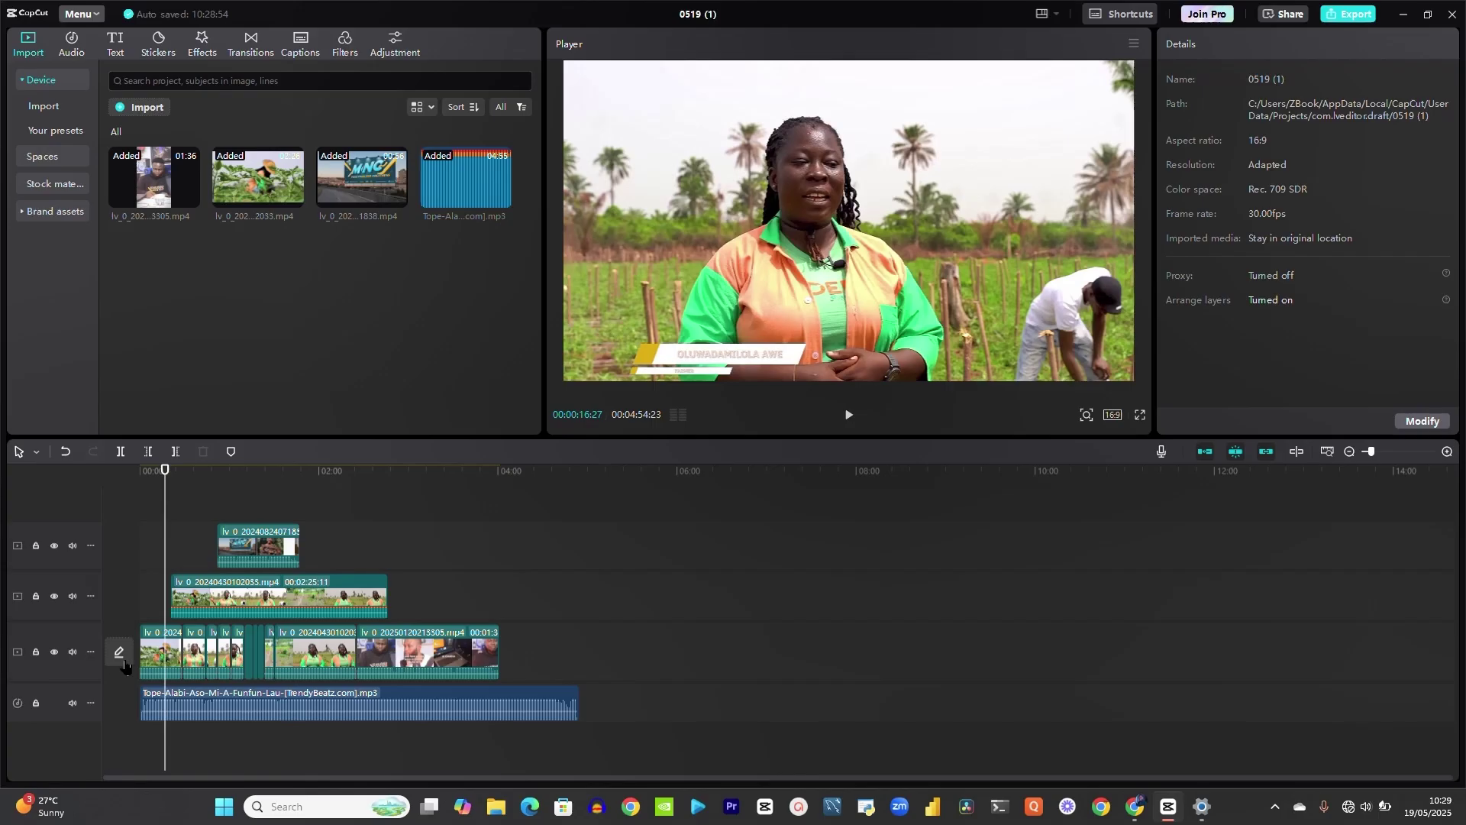
left_click(54, 653)
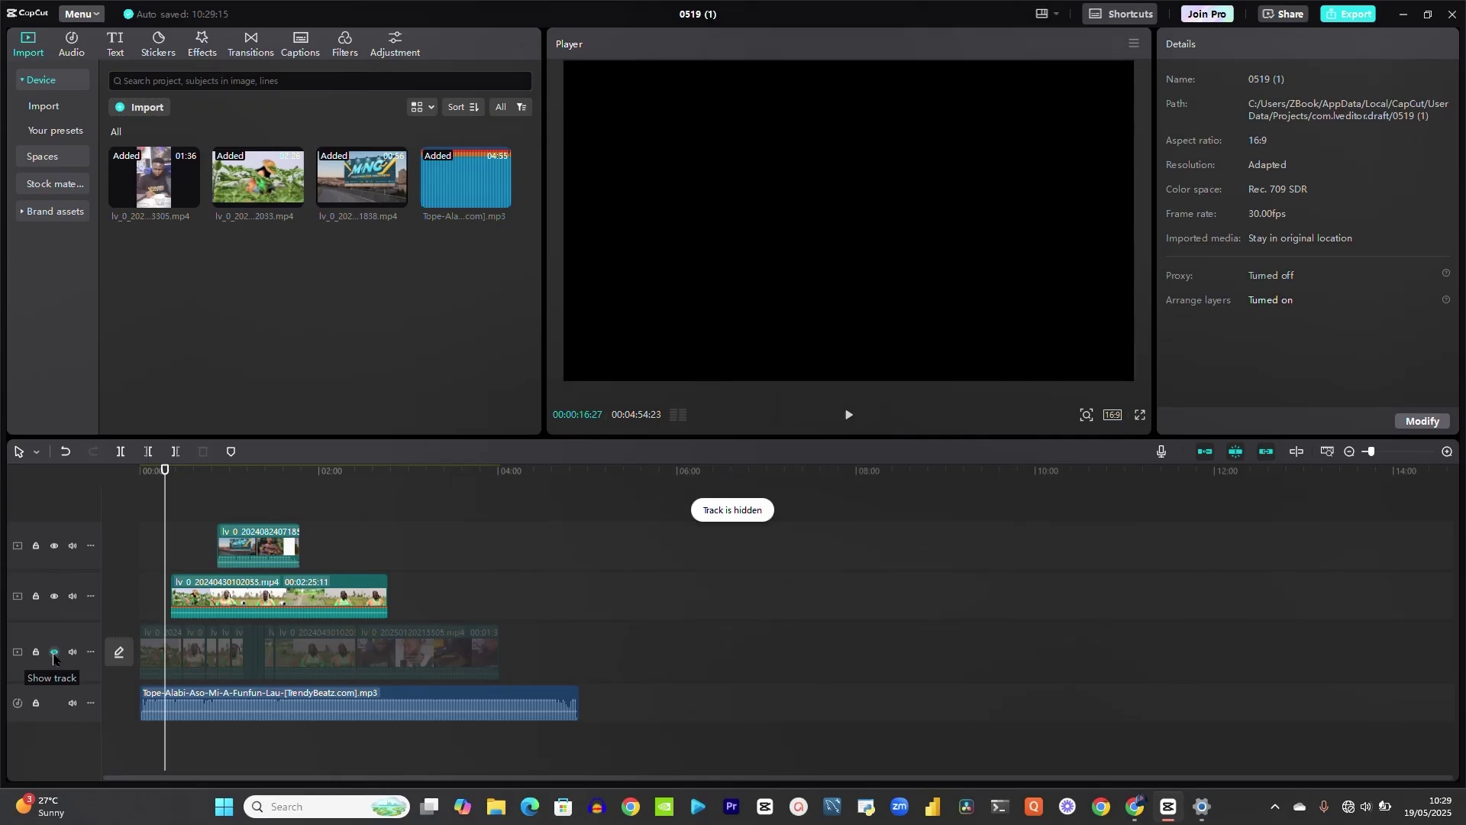
left_click(53, 653)
left_click(194, 540)
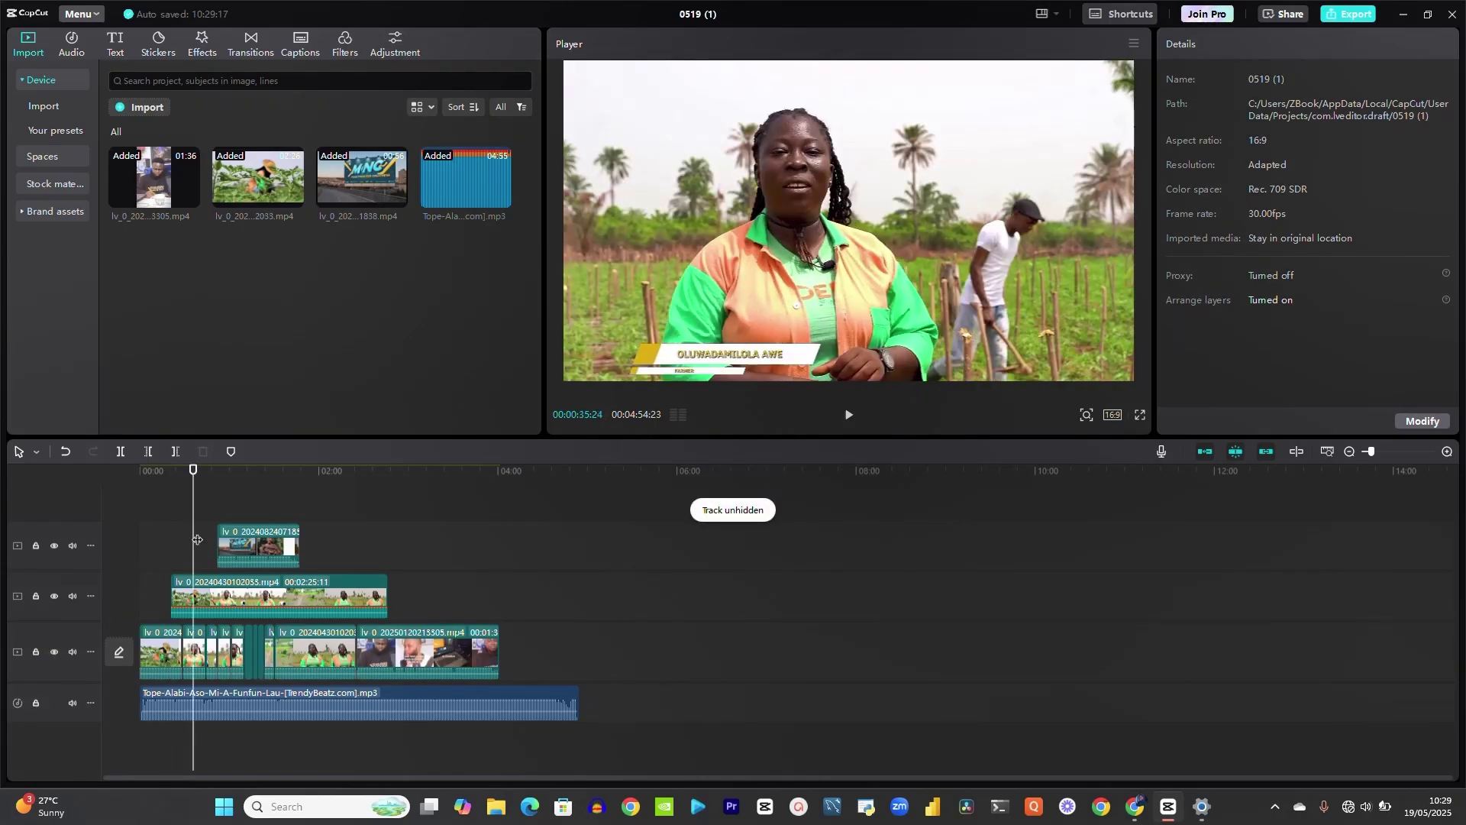
left_click(53, 596)
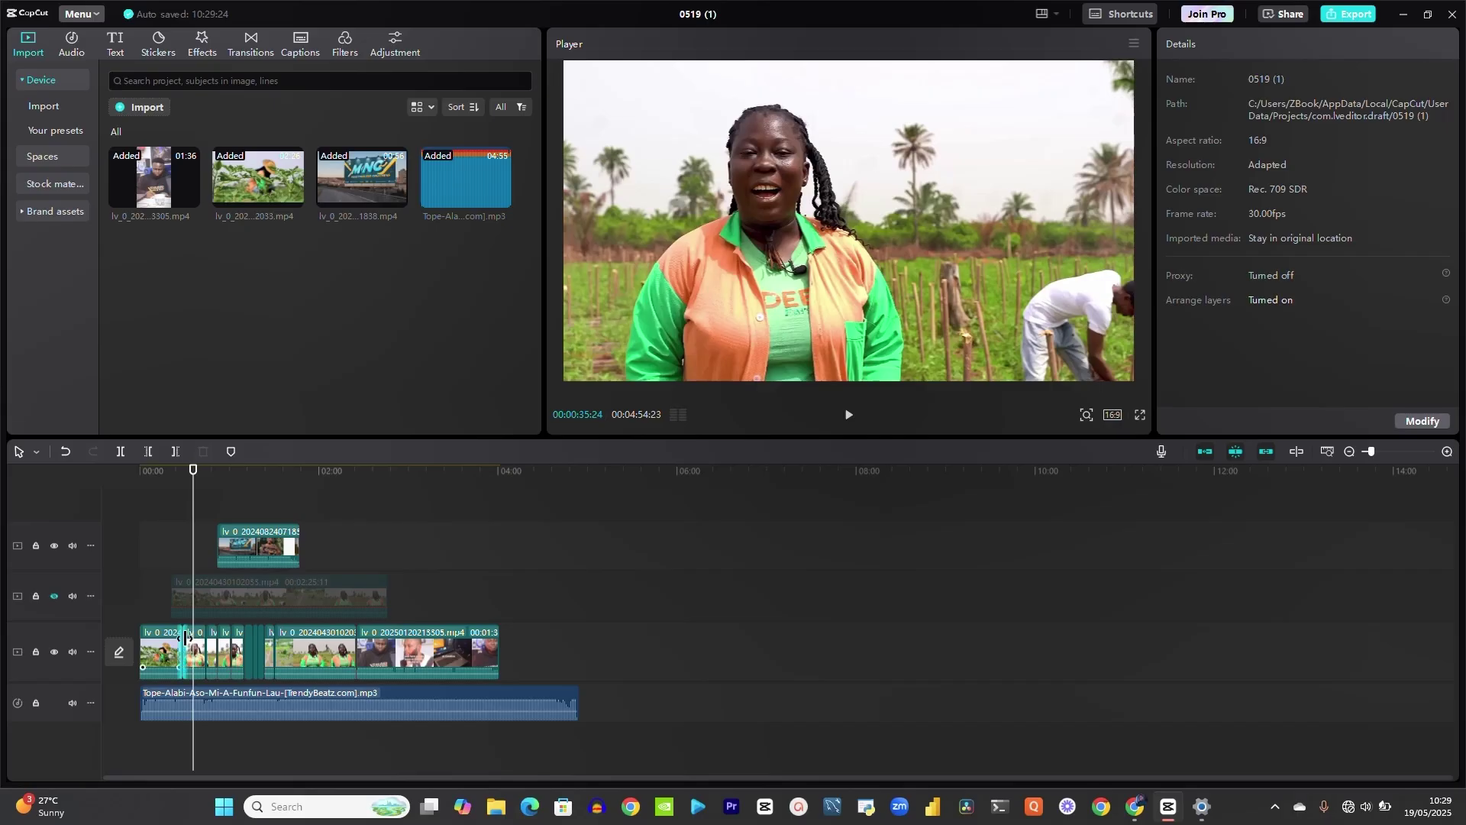
left_click(54, 595)
left_click(258, 489)
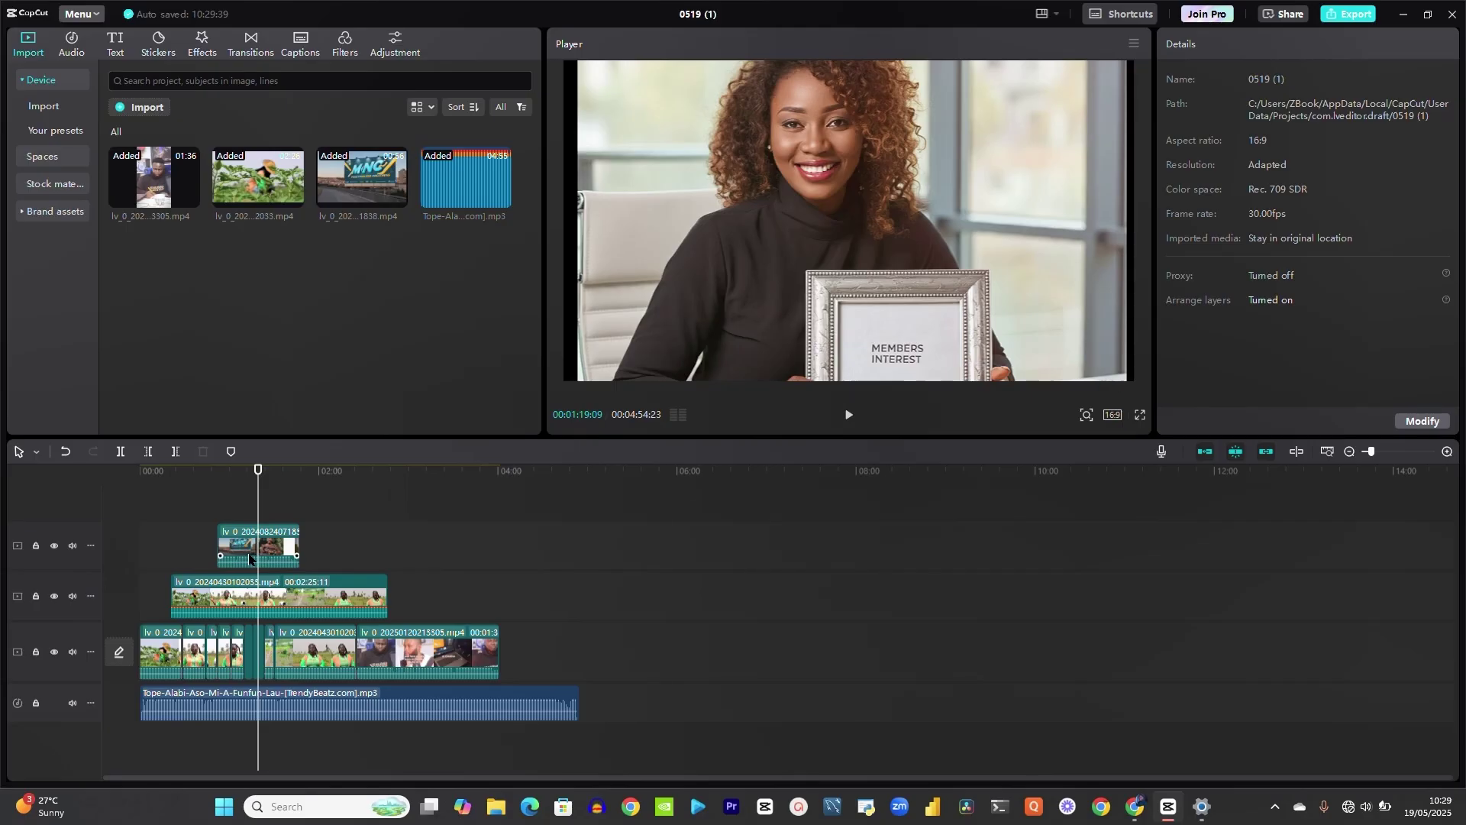
left_click(53, 545)
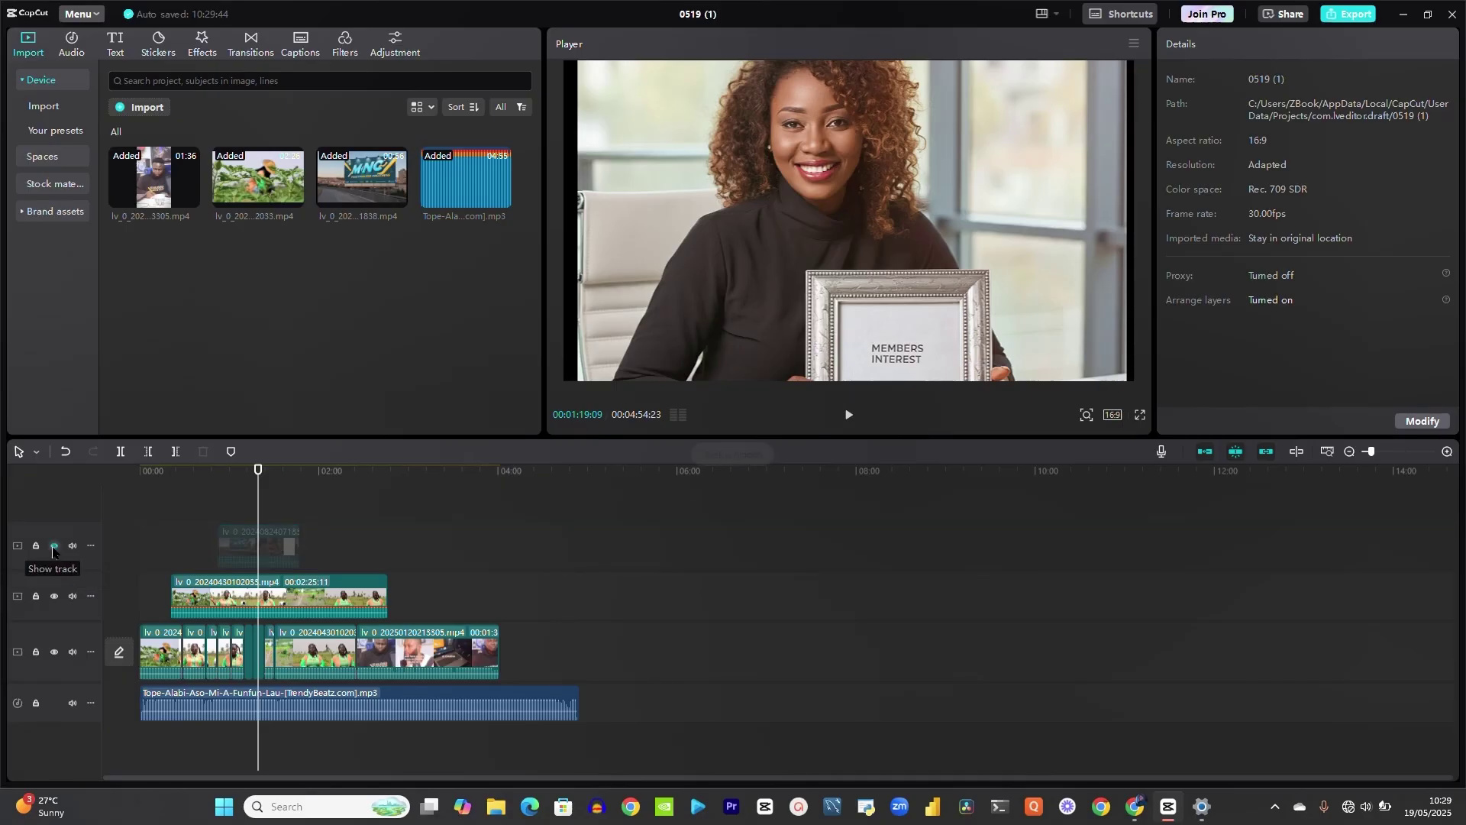
left_click(54, 546)
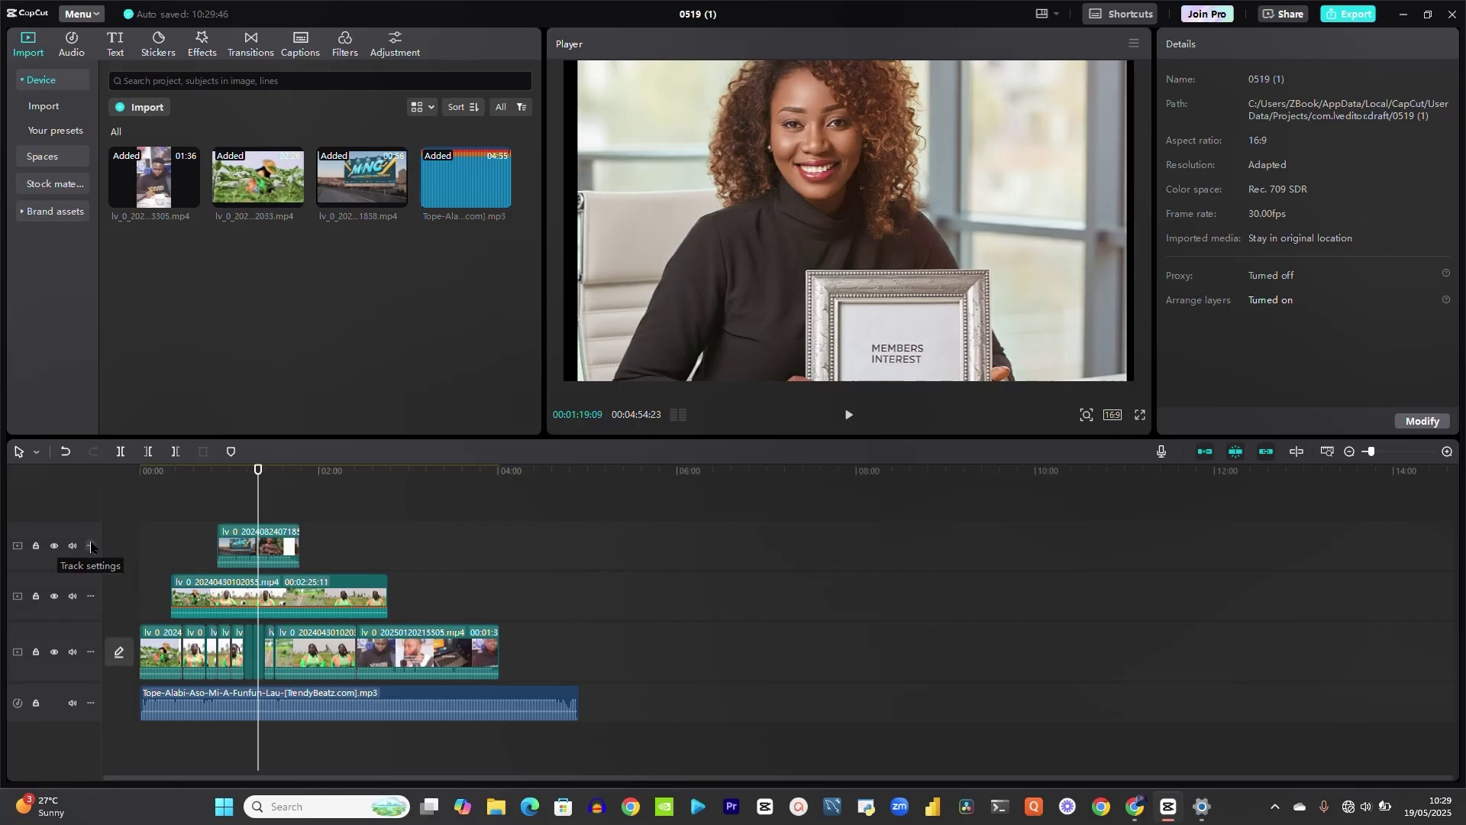
Step: Set the track height of the uppermost video track to Short
left_click(91, 547)
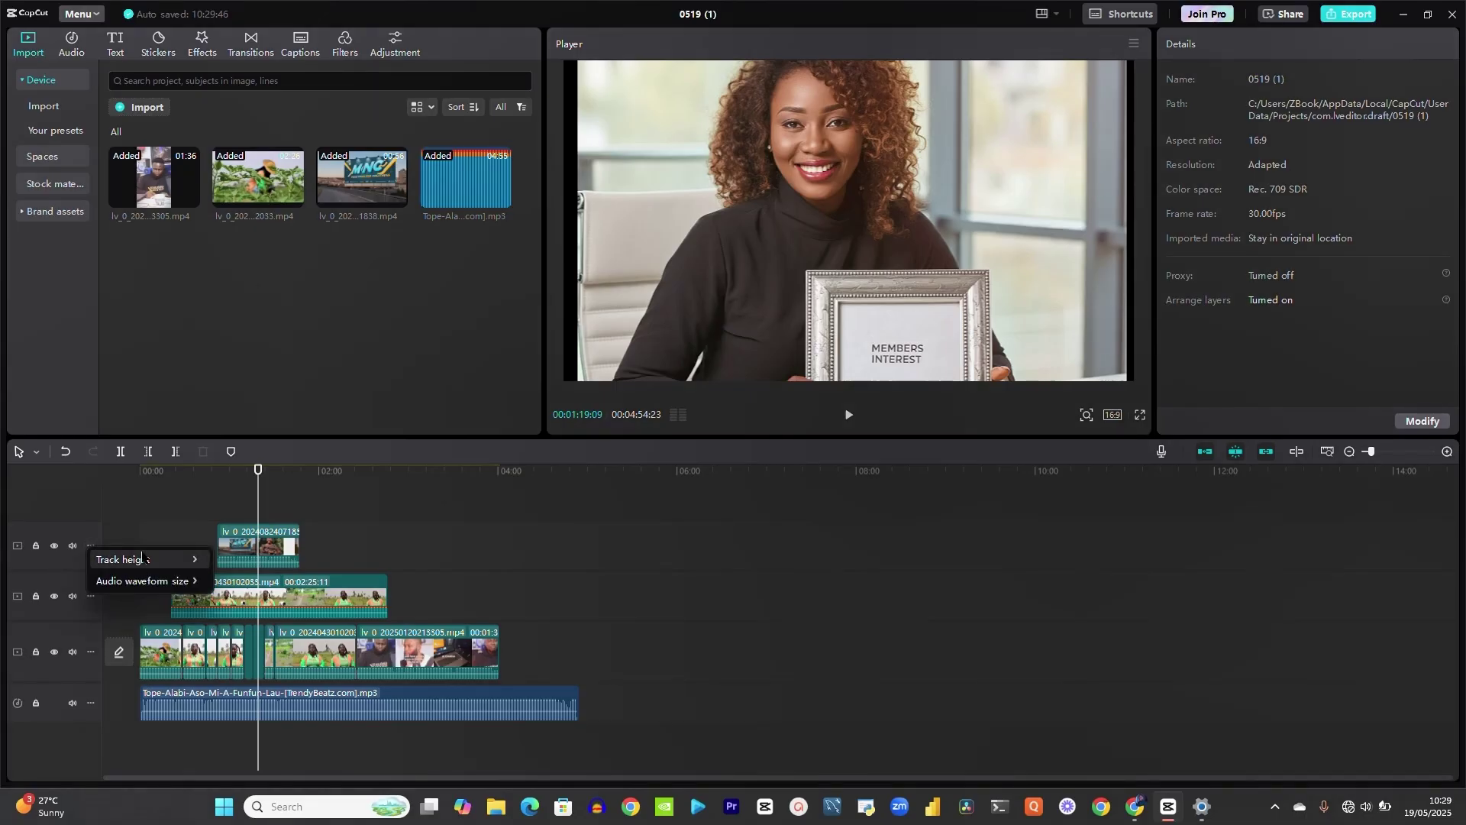
mouse_move(142, 557)
left_click(90, 541)
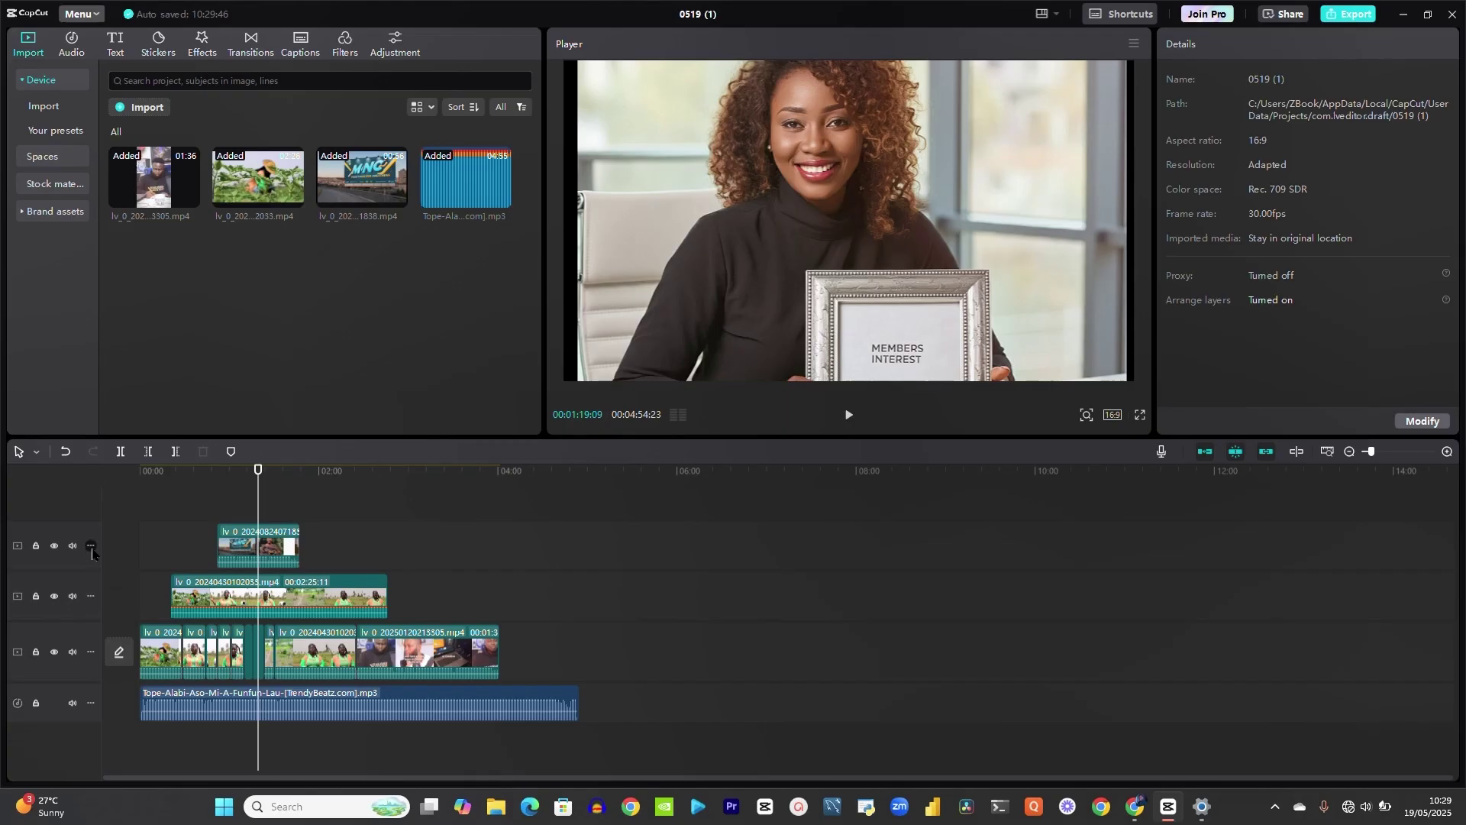
left_click(94, 543)
mouse_move(189, 563)
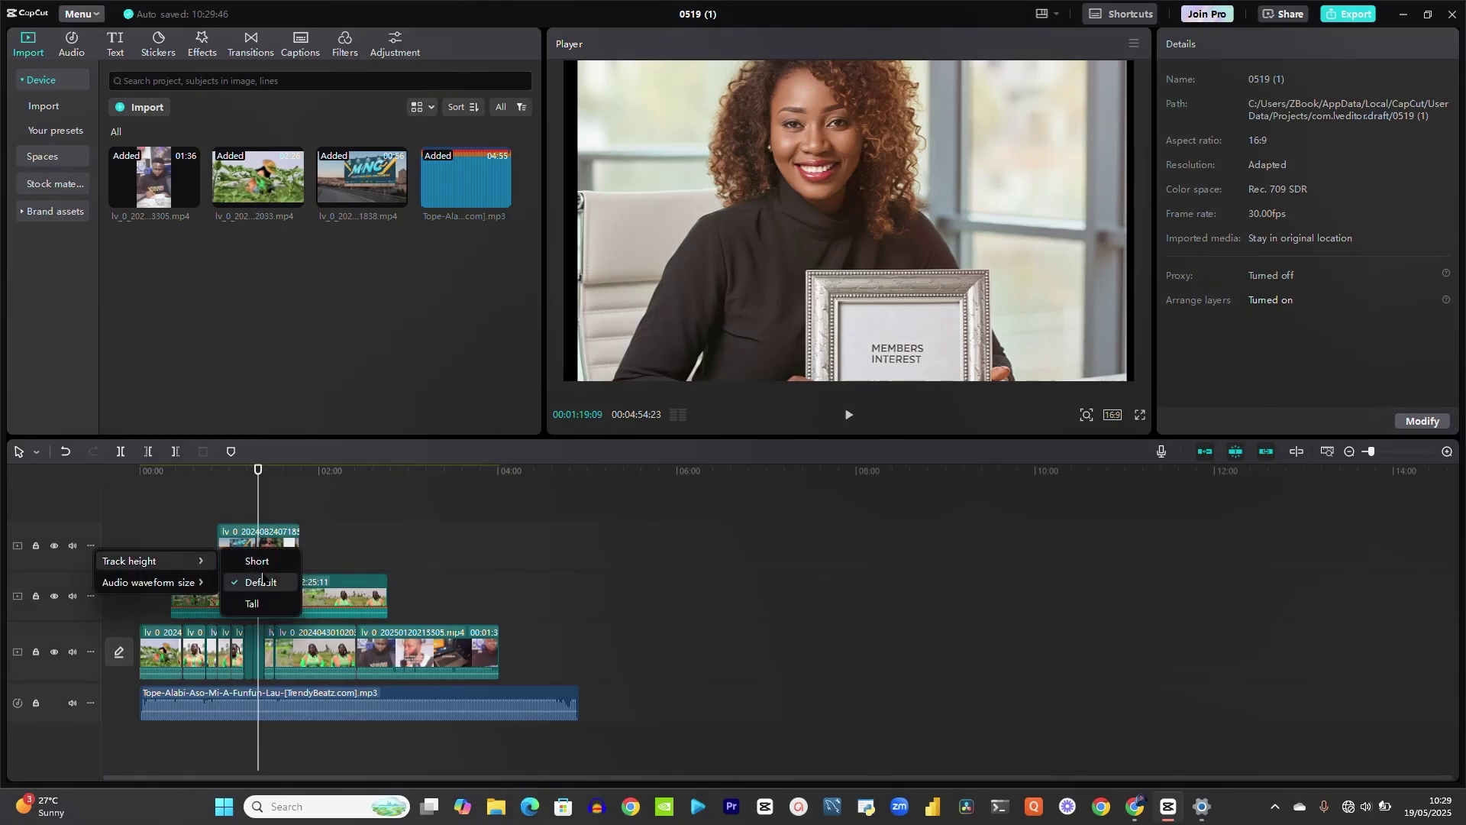
left_click(265, 564)
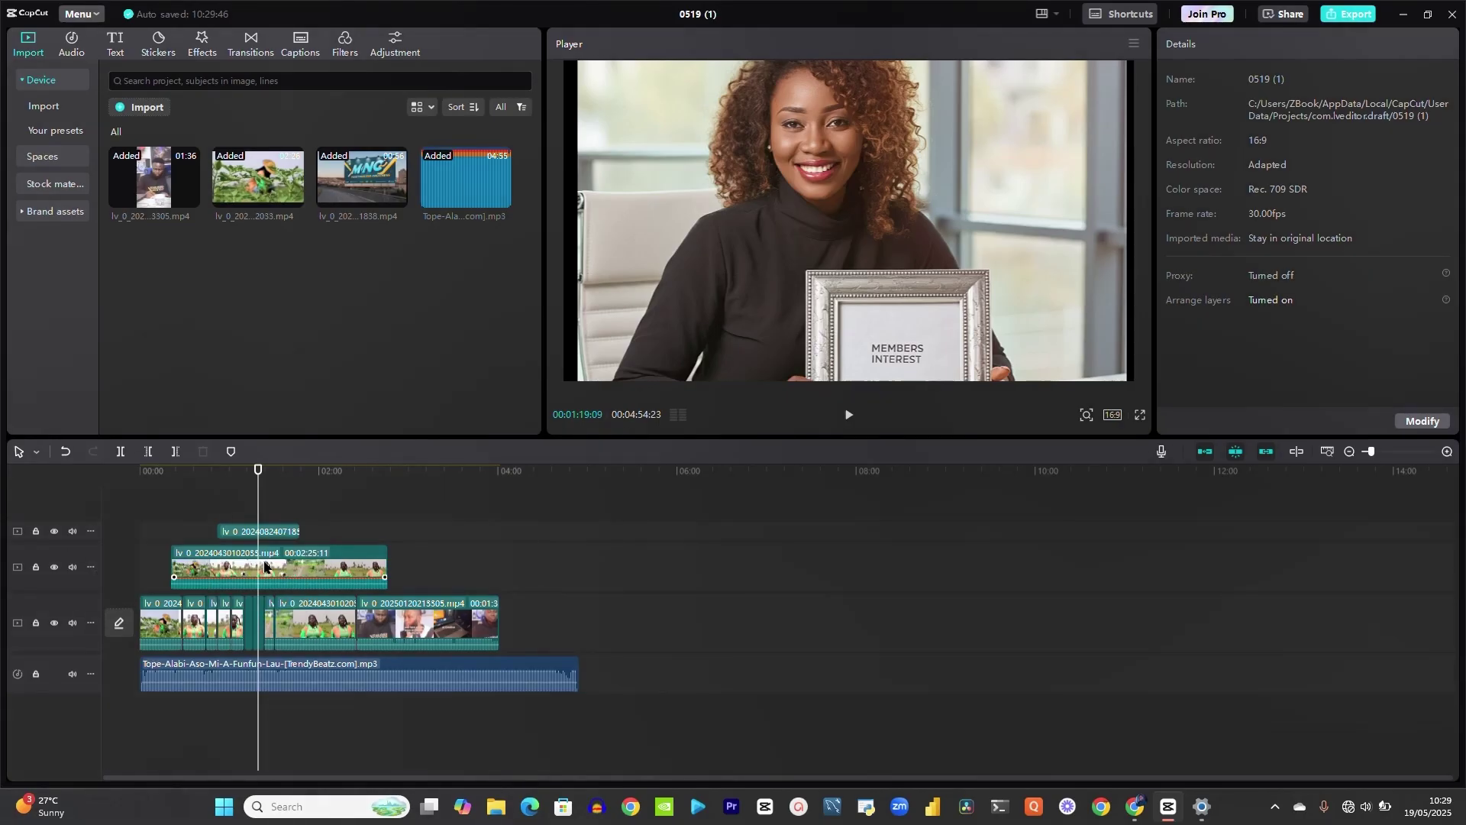
Step: Set the uppermost video track's height to Tall, and return it to Default
left_click(90, 530)
mouse_move(172, 557)
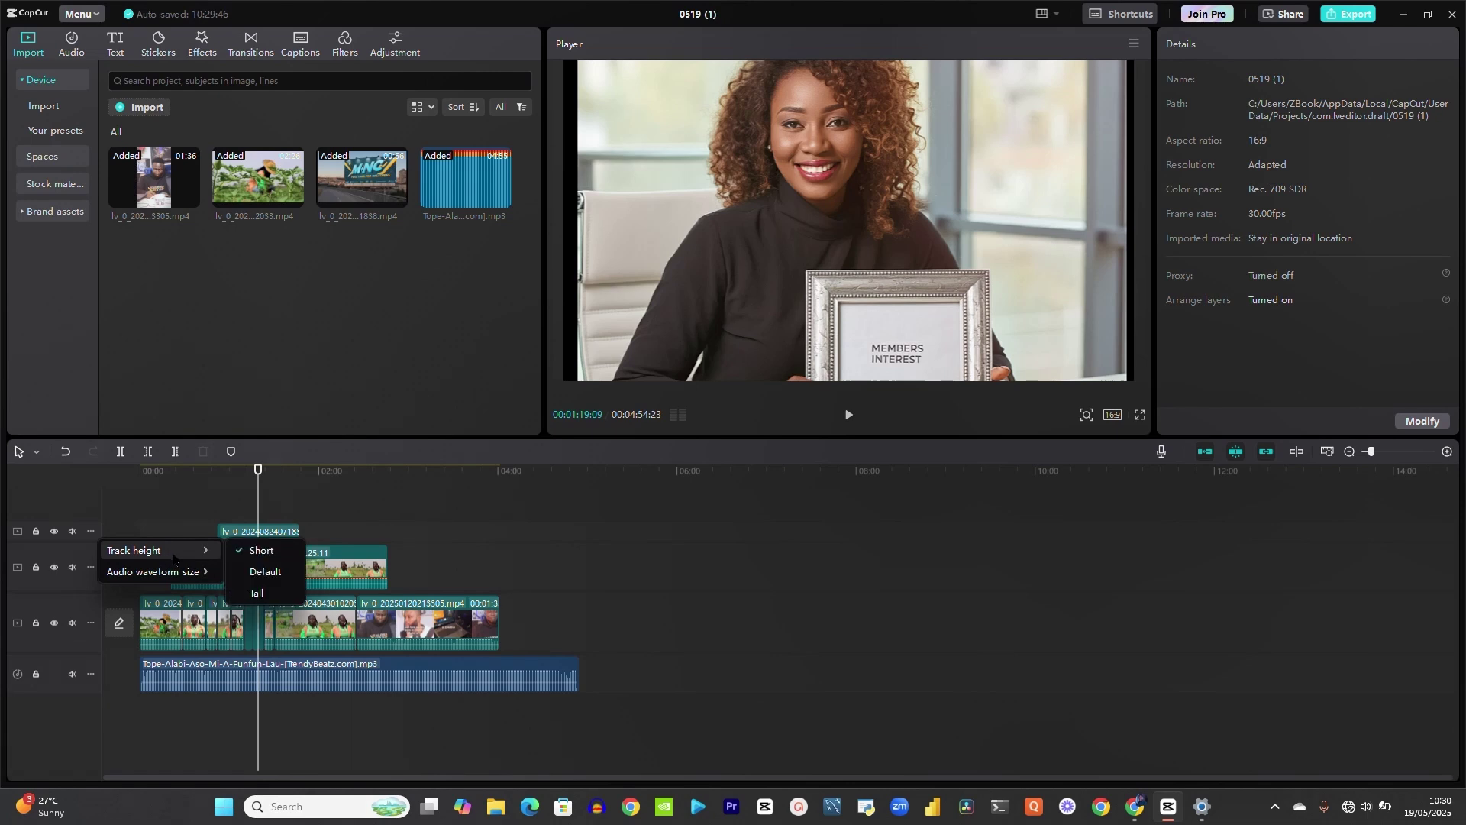
left_click(261, 594)
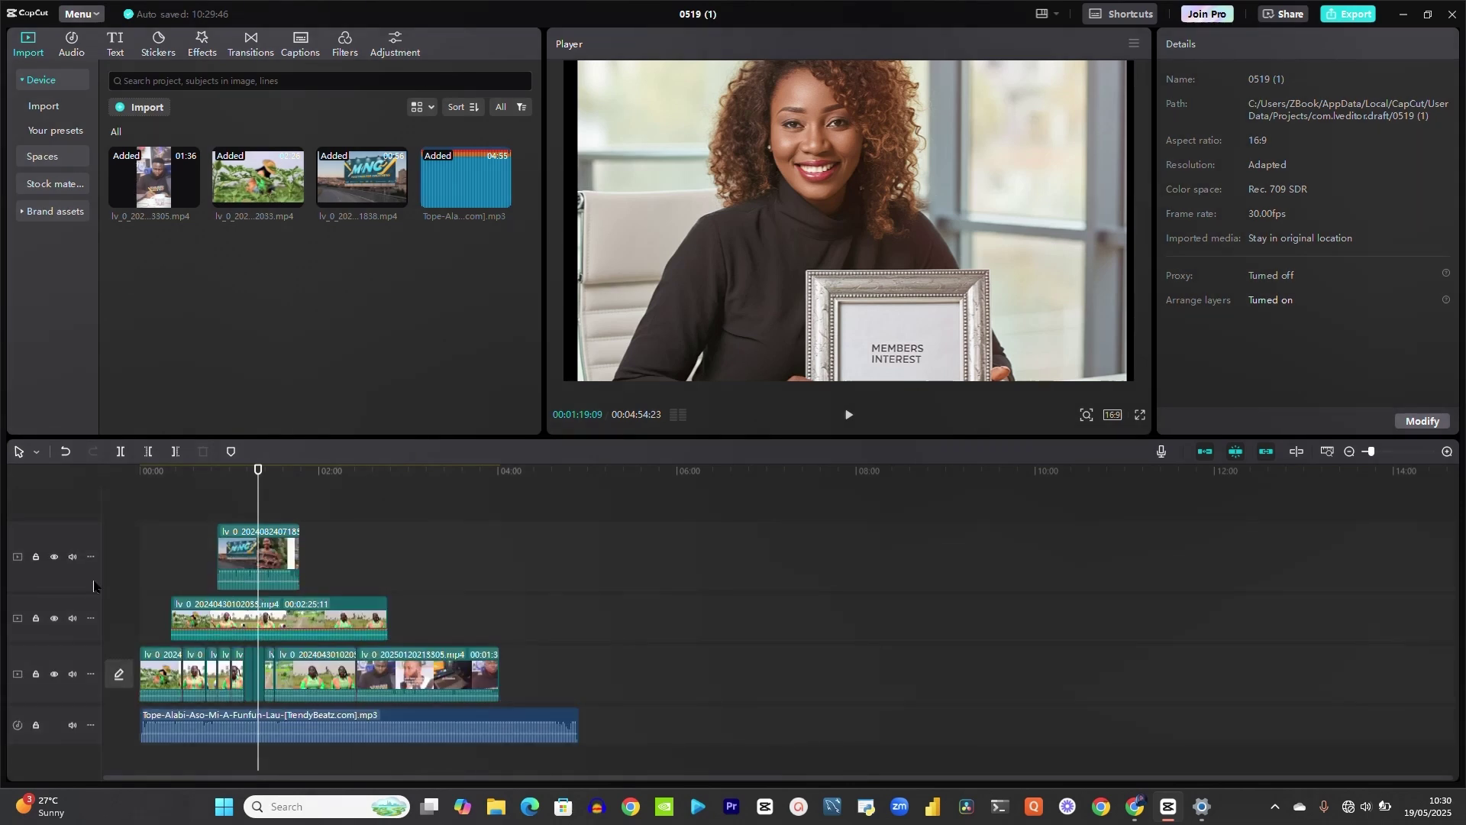
left_click(90, 556)
mouse_move(194, 571)
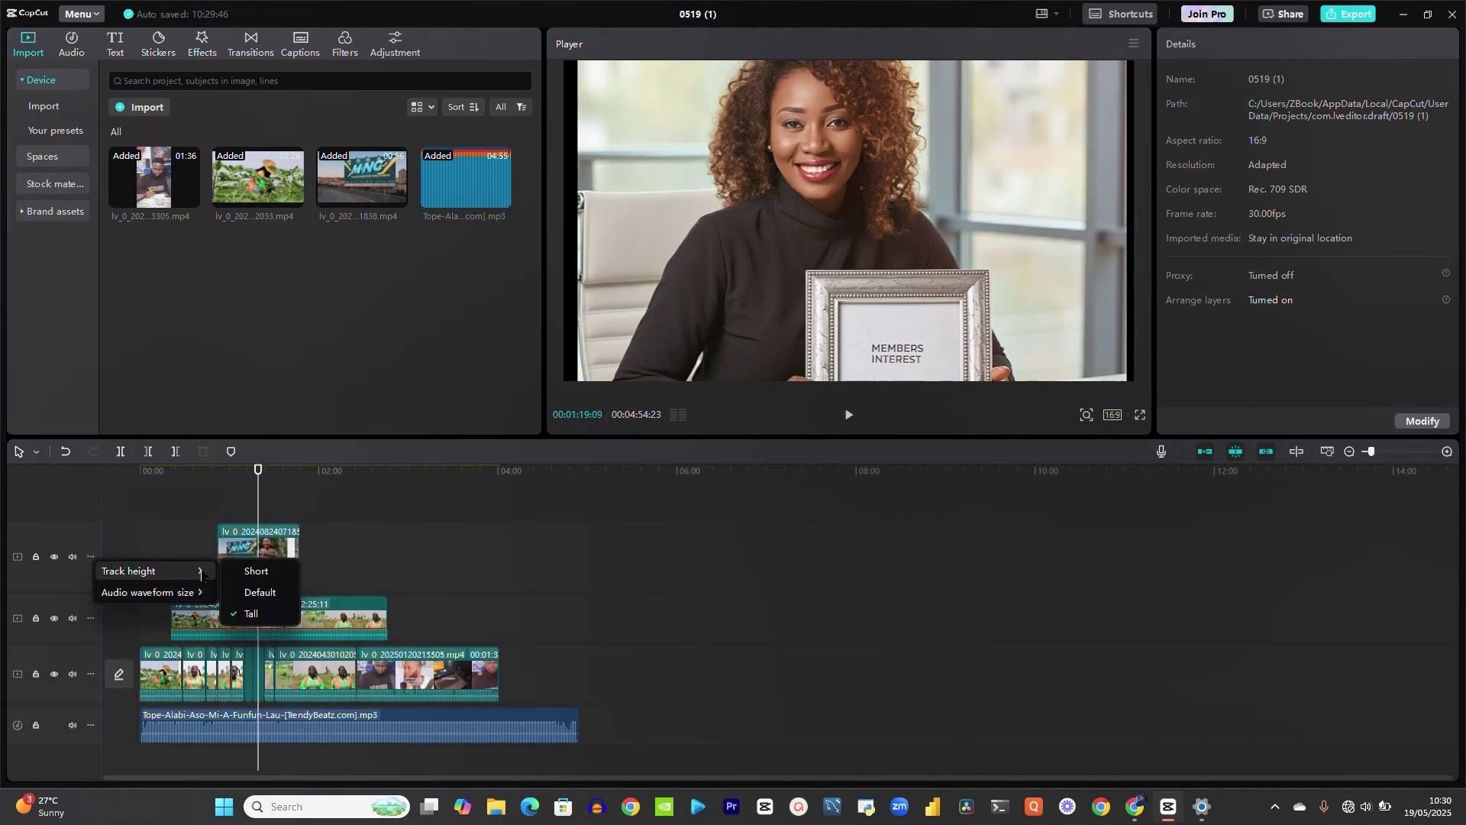
left_click(269, 594)
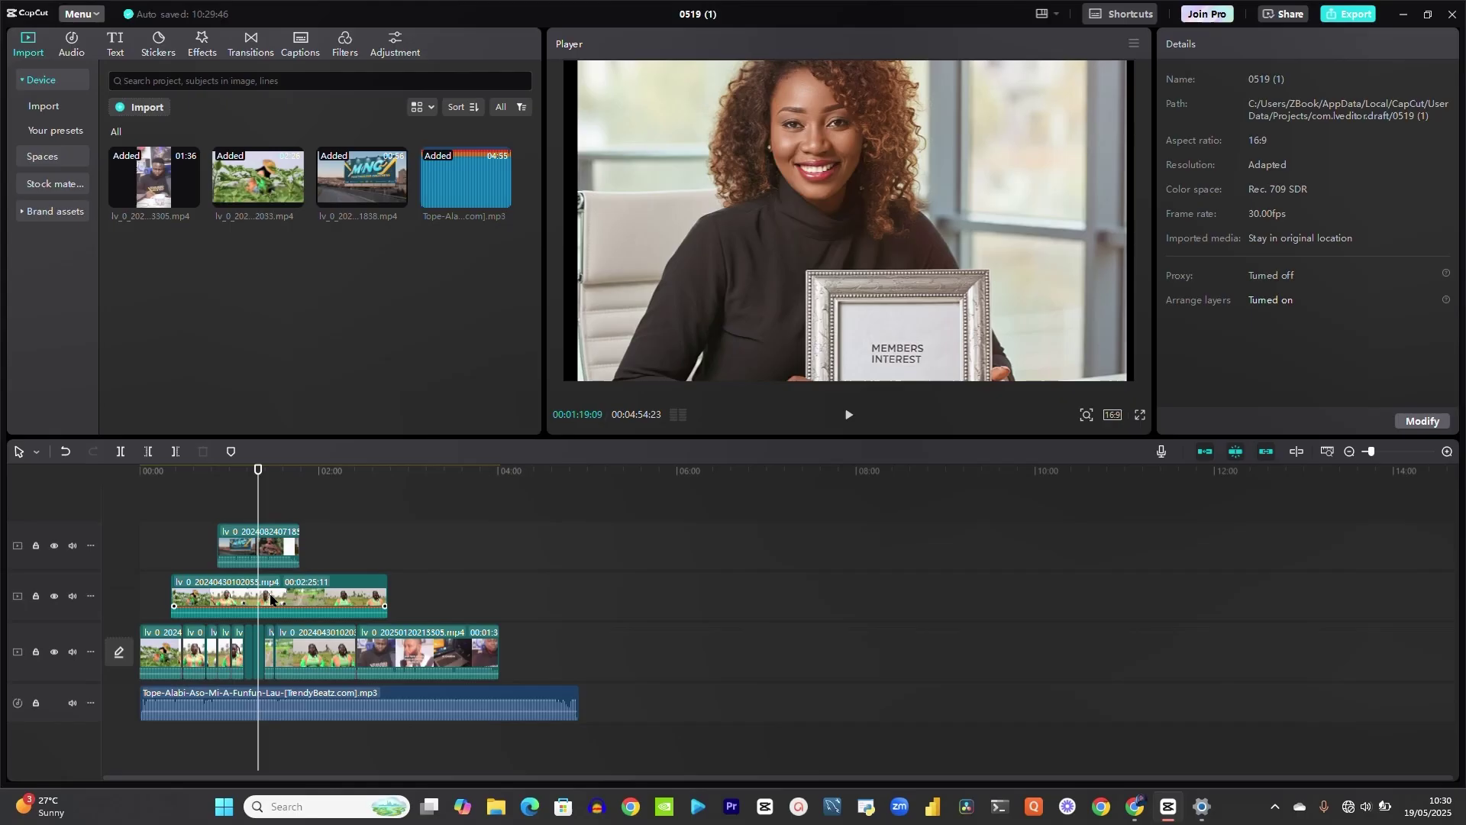
Step: Set the uppermost video track's audio waveform size to 100% and examine its waveform up close
left_click(91, 546)
mouse_move(173, 581)
left_click(219, 562)
left_click(90, 545)
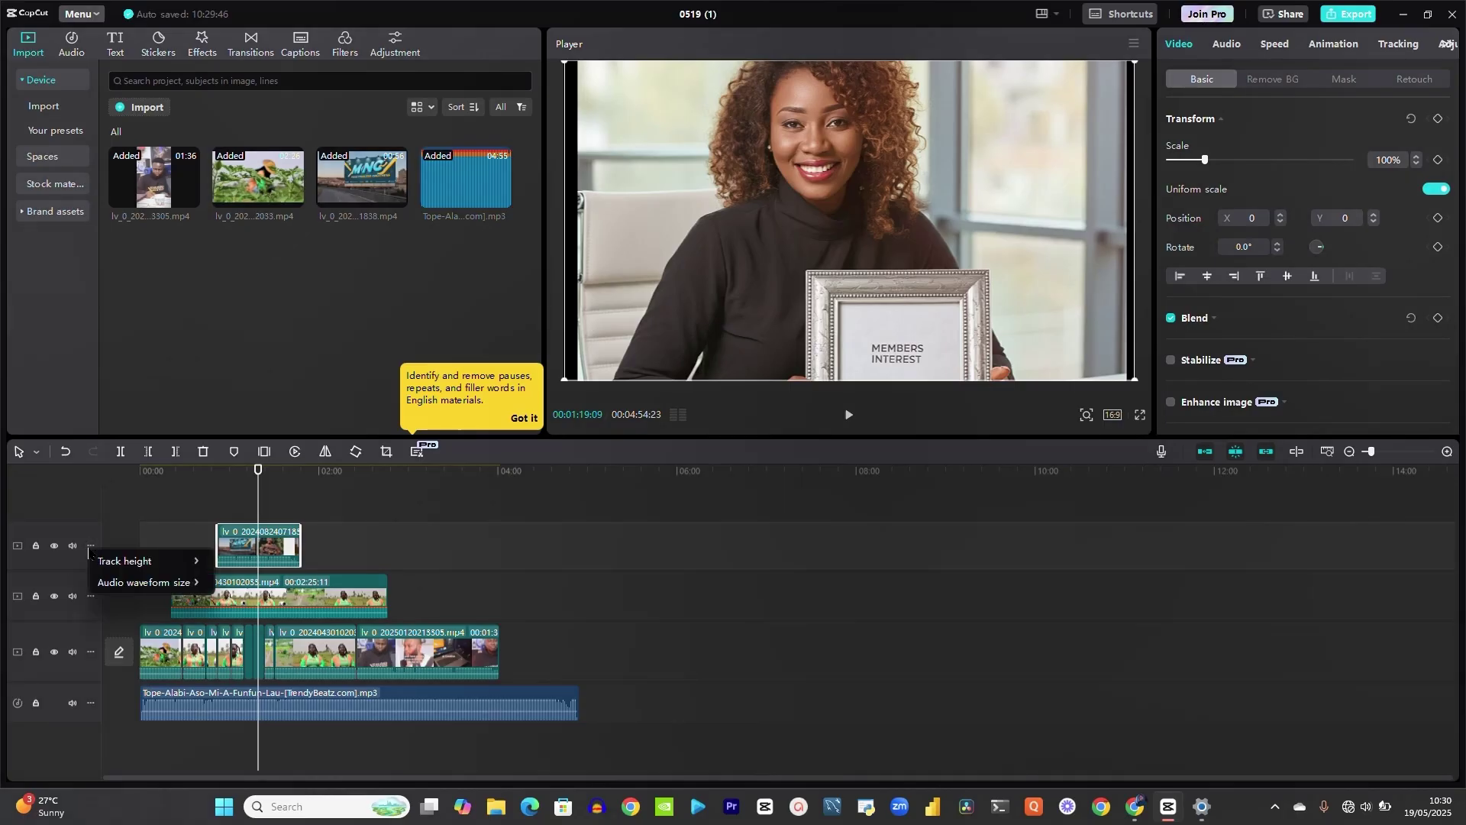
mouse_move(153, 581)
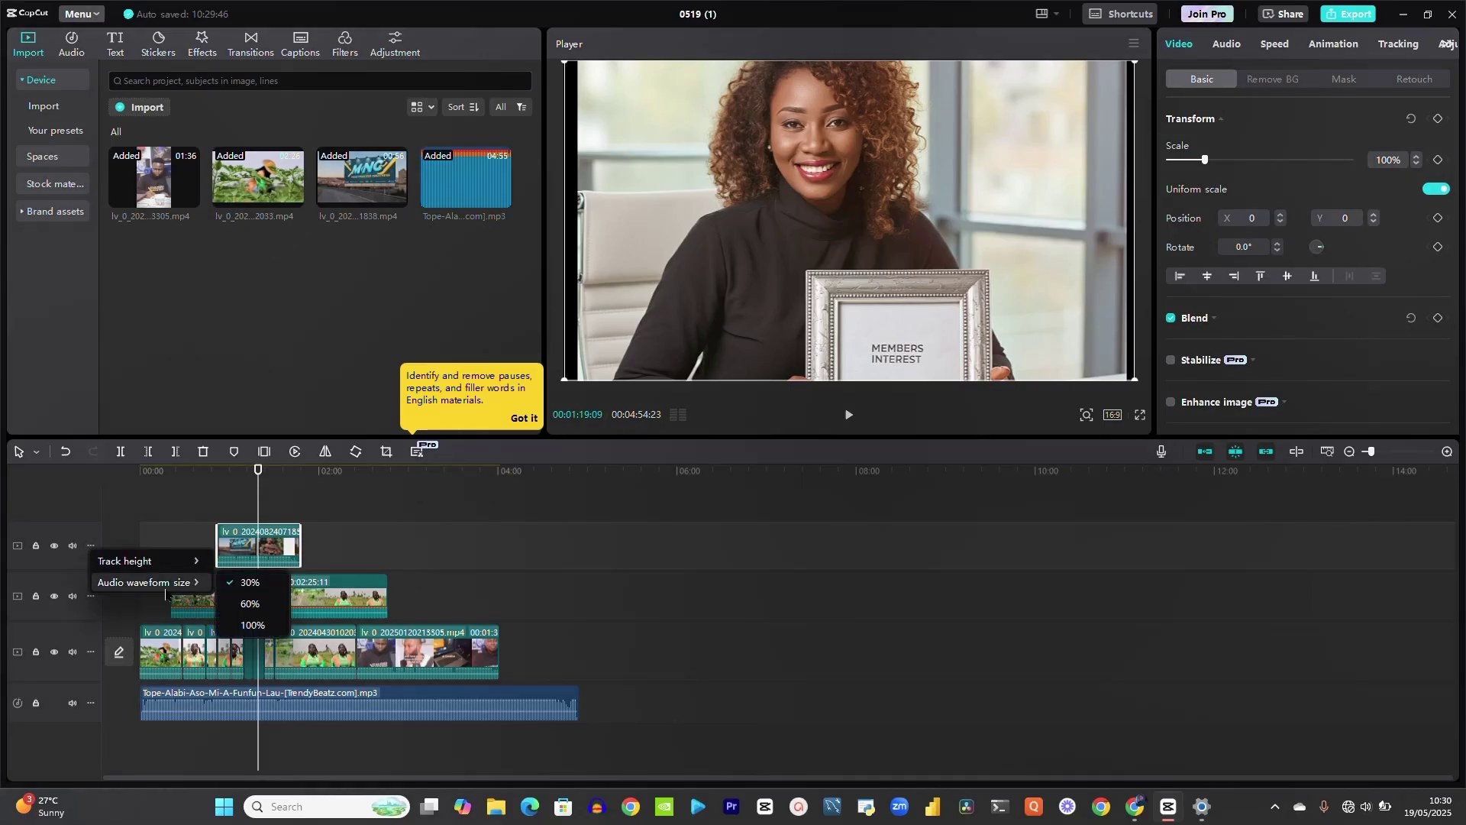
left_click(255, 625)
mouse_move(250, 551)
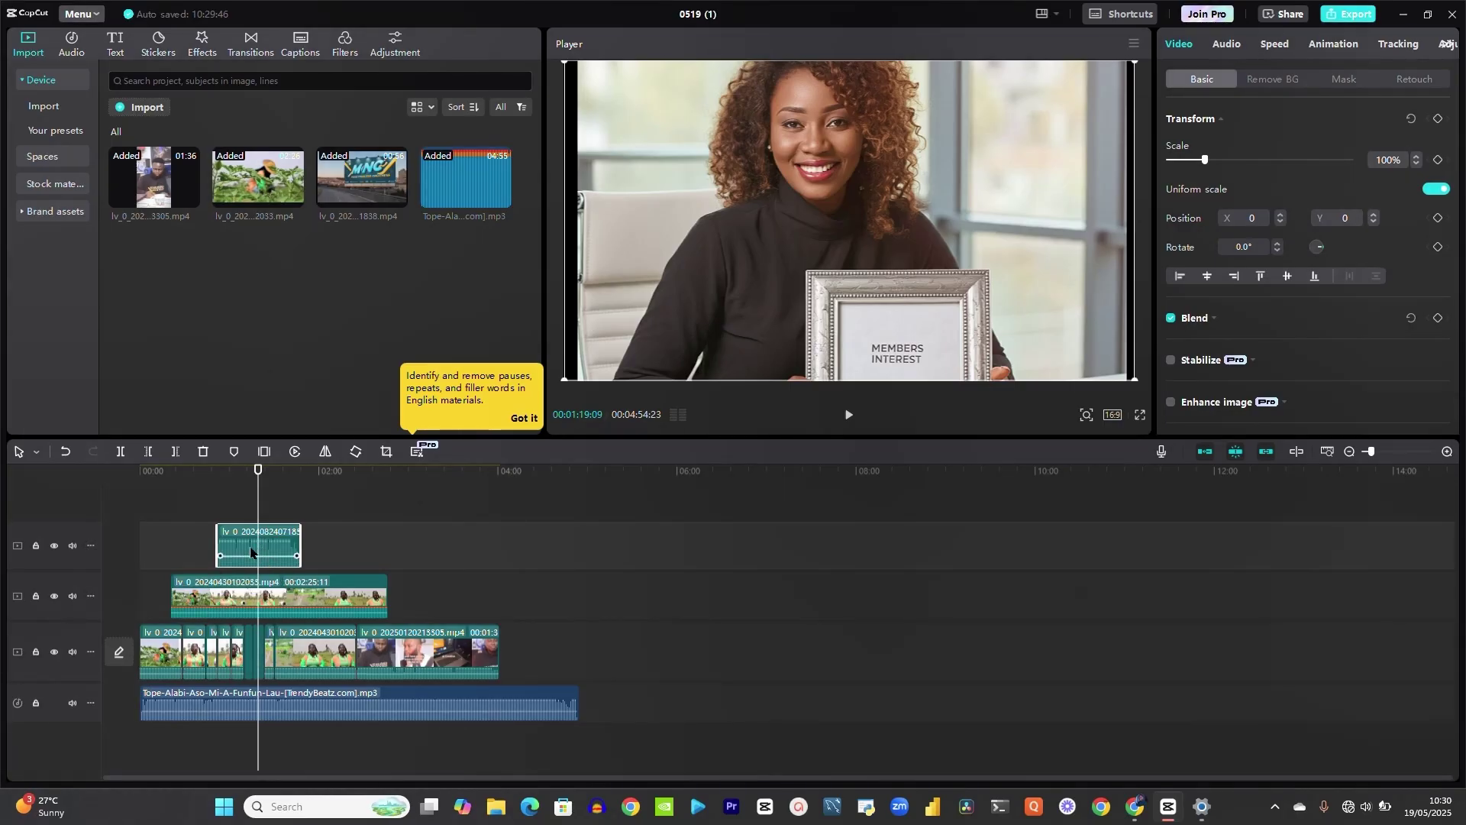
scroll(274, 553, "up", 5, "ctrl")
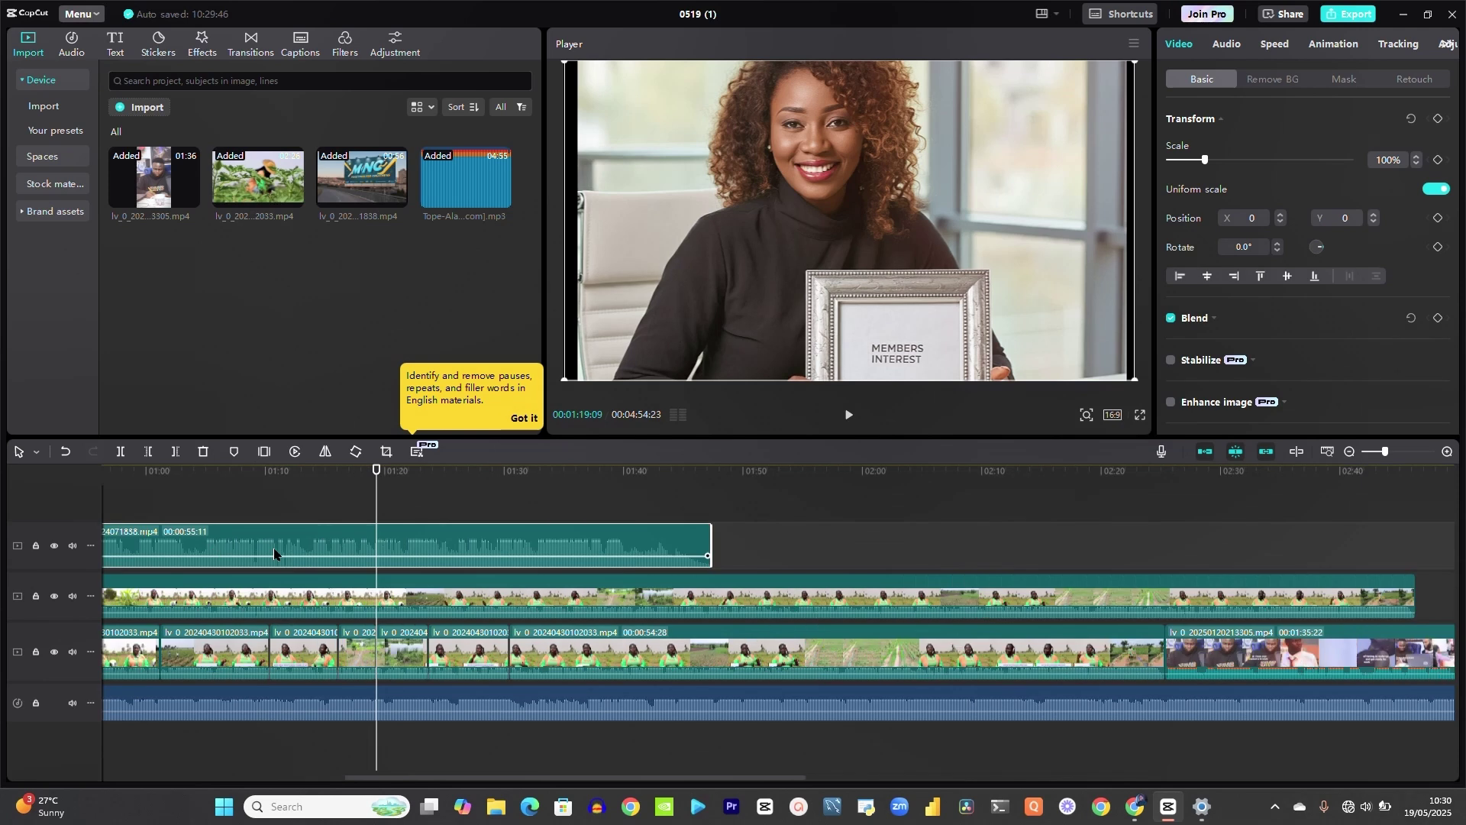
scroll(273, 553, "down", 2, "ctrl")
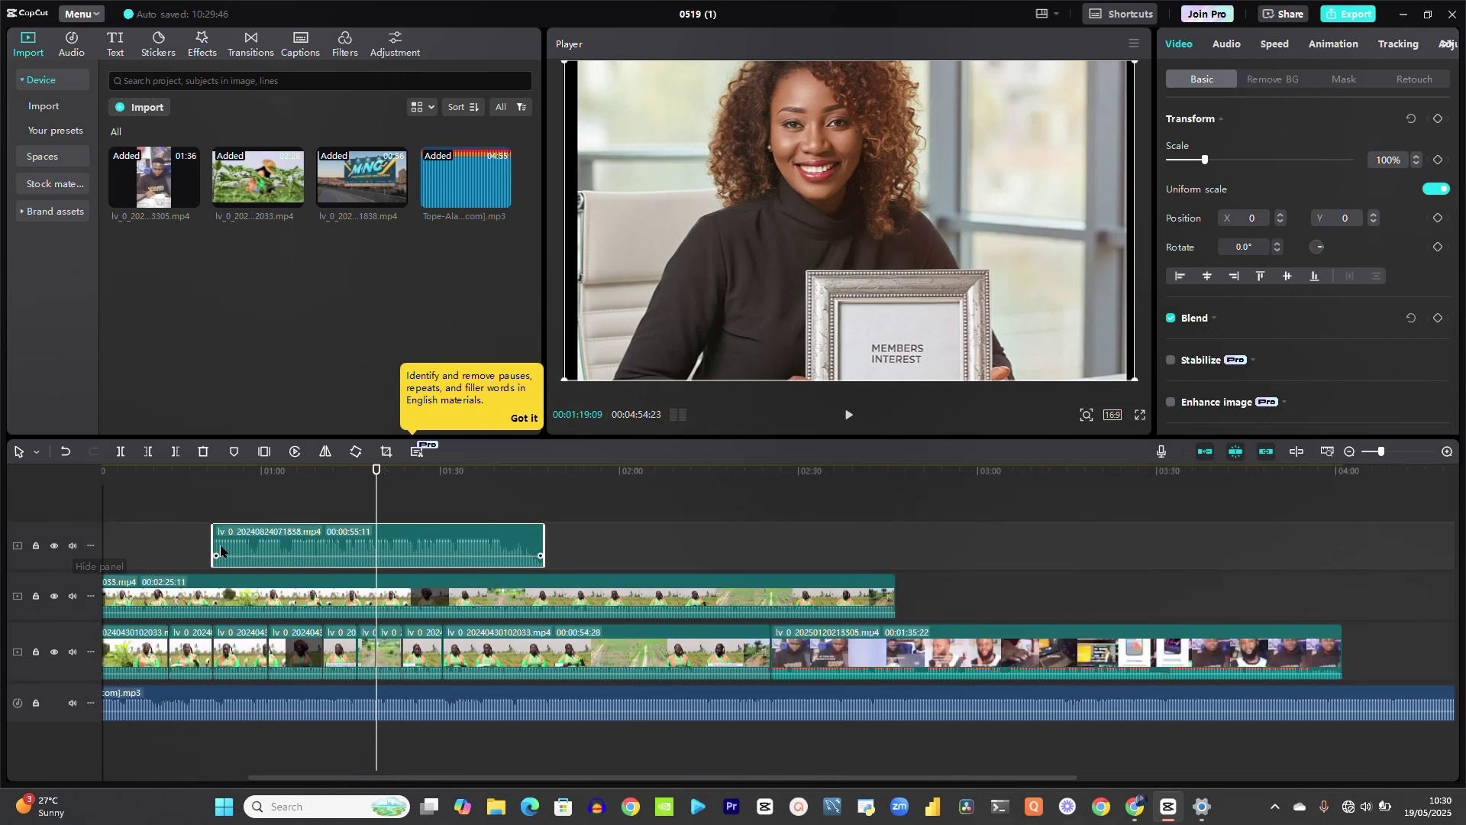
Step: Reduce the uppermost video track's audio waveform size to 60%, and return it to 30%
left_click(90, 545)
mouse_move(175, 577)
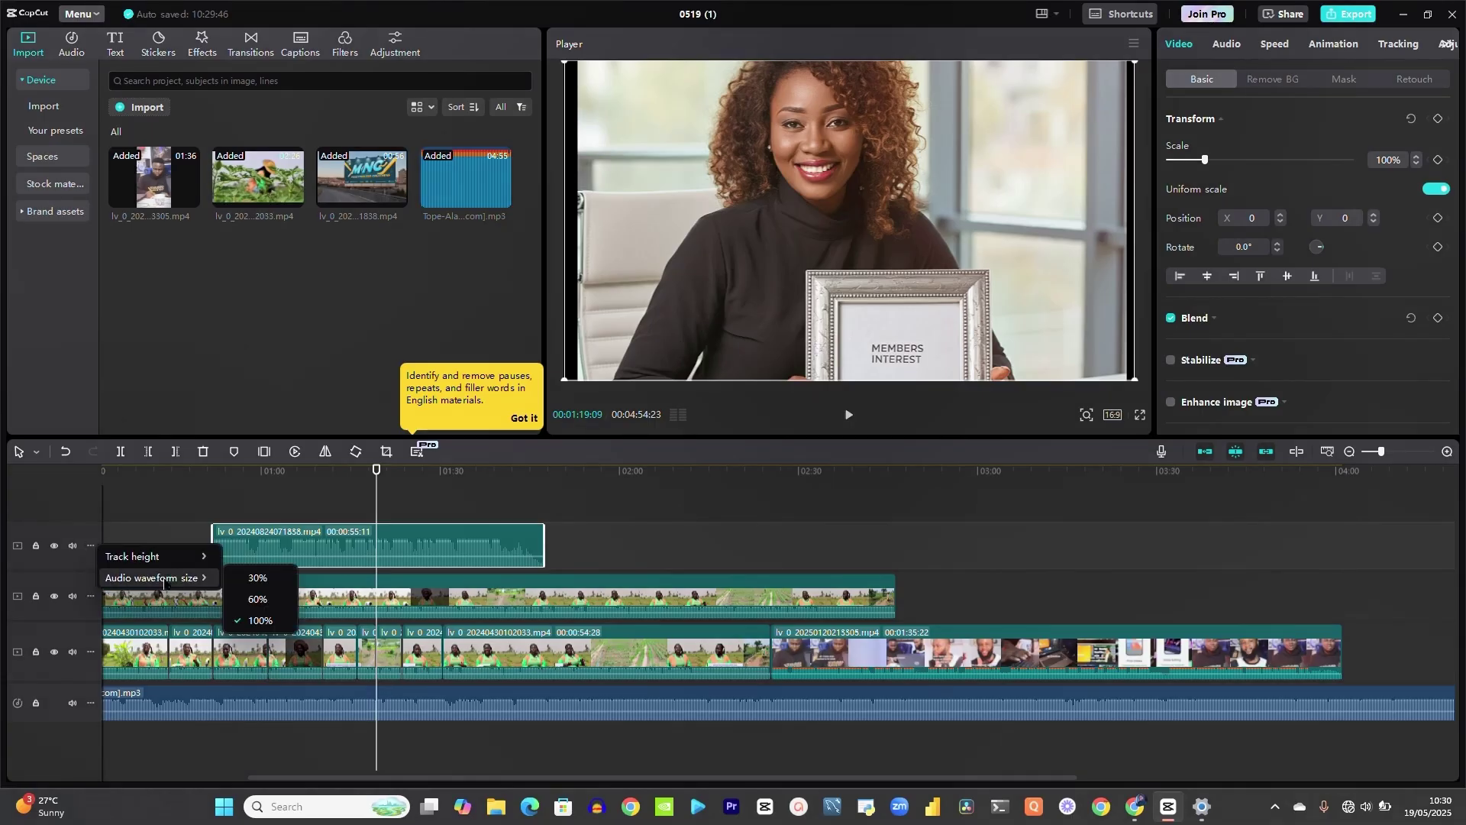
left_click(259, 599)
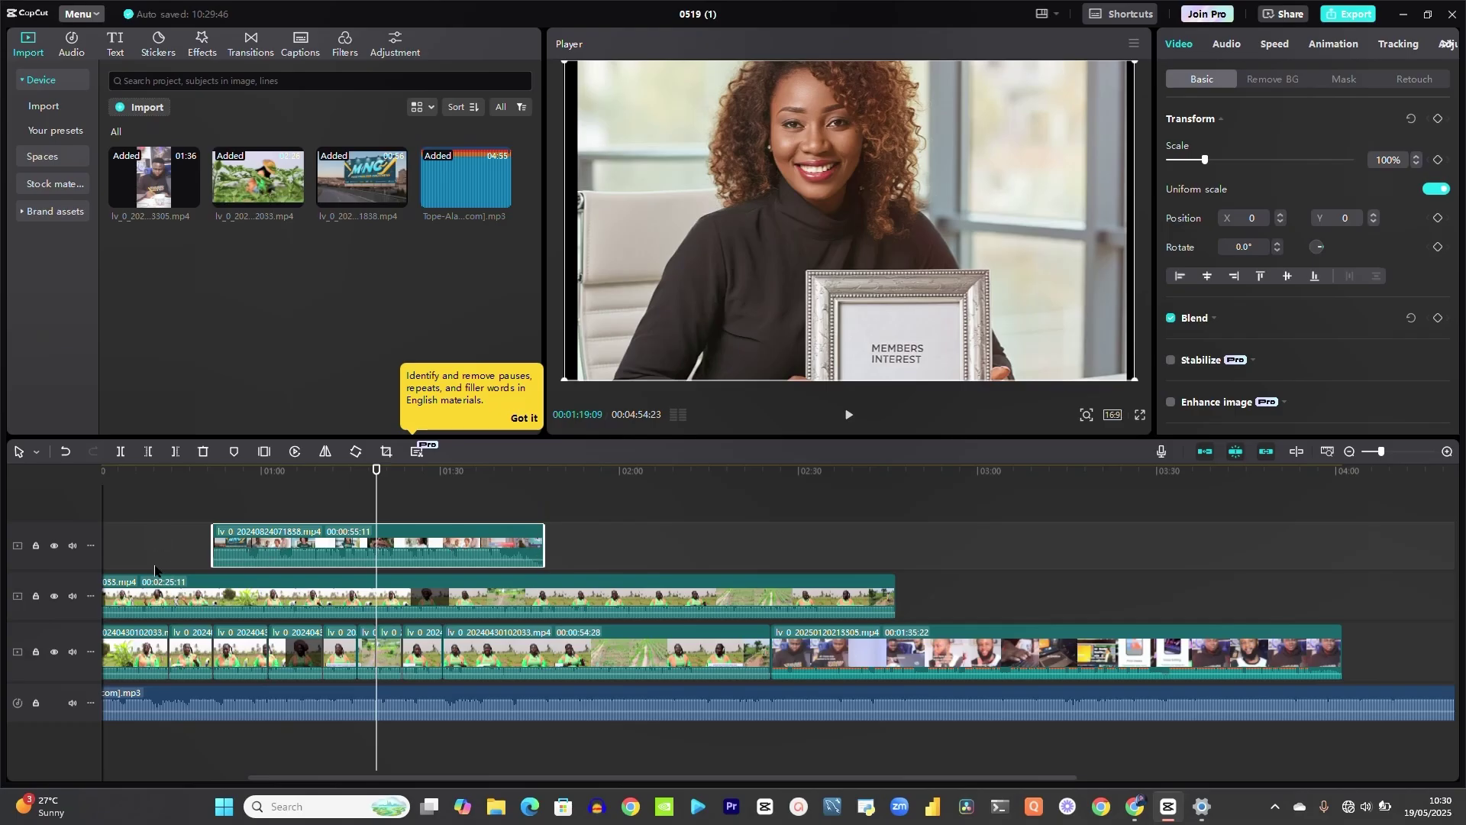
left_click(89, 546)
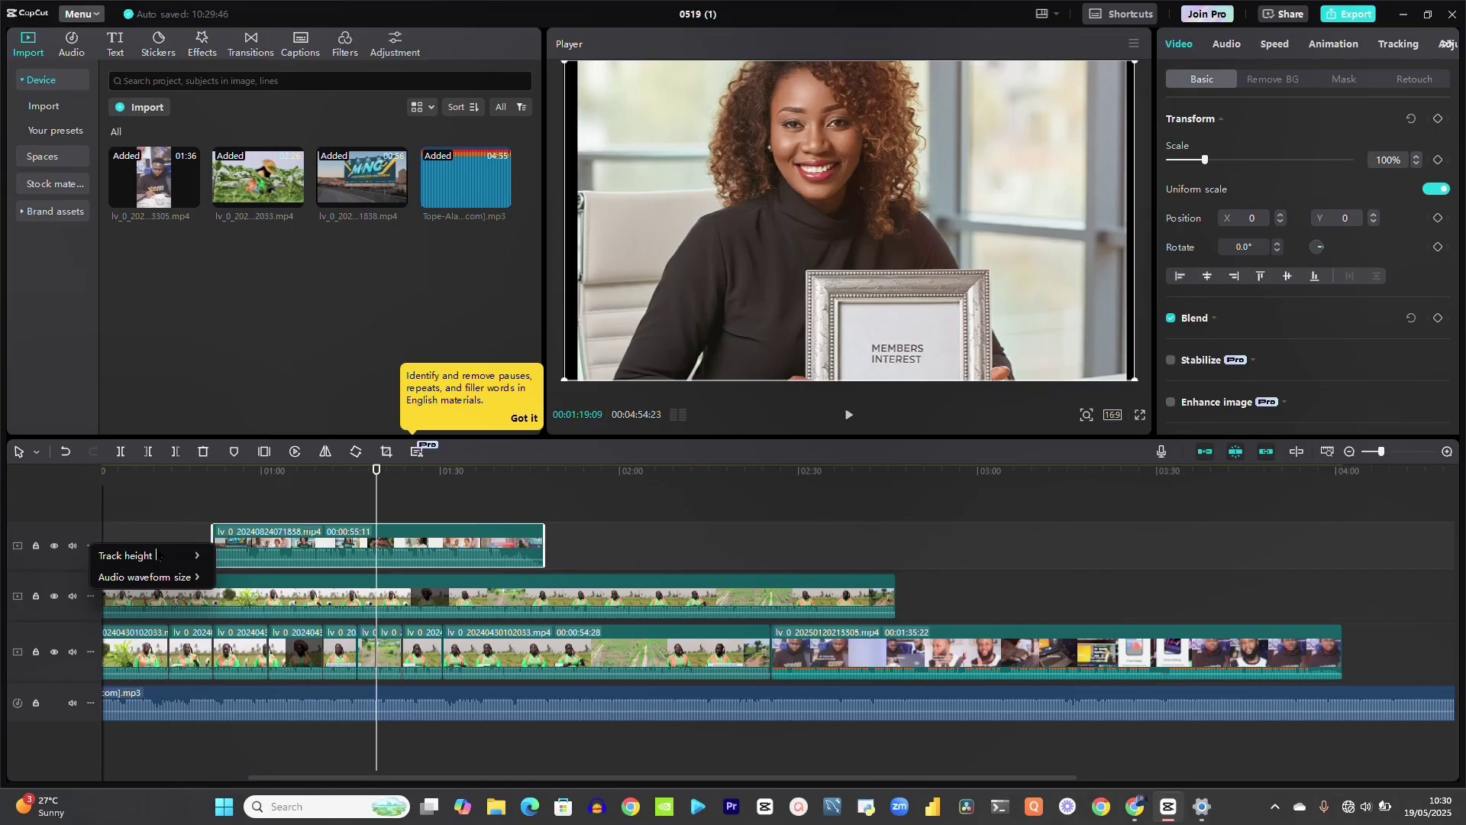
mouse_move(196, 580)
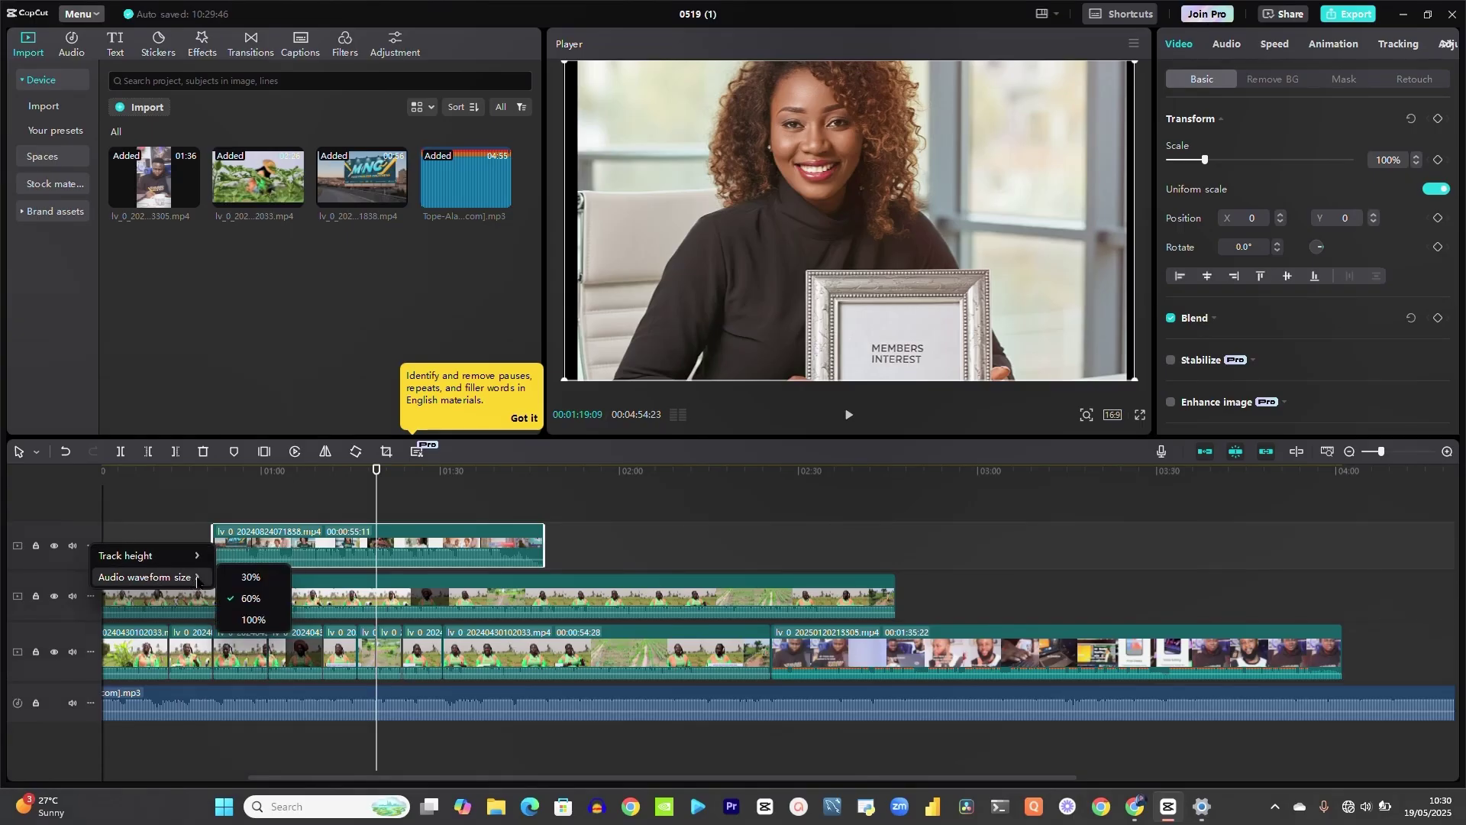
left_click(250, 580)
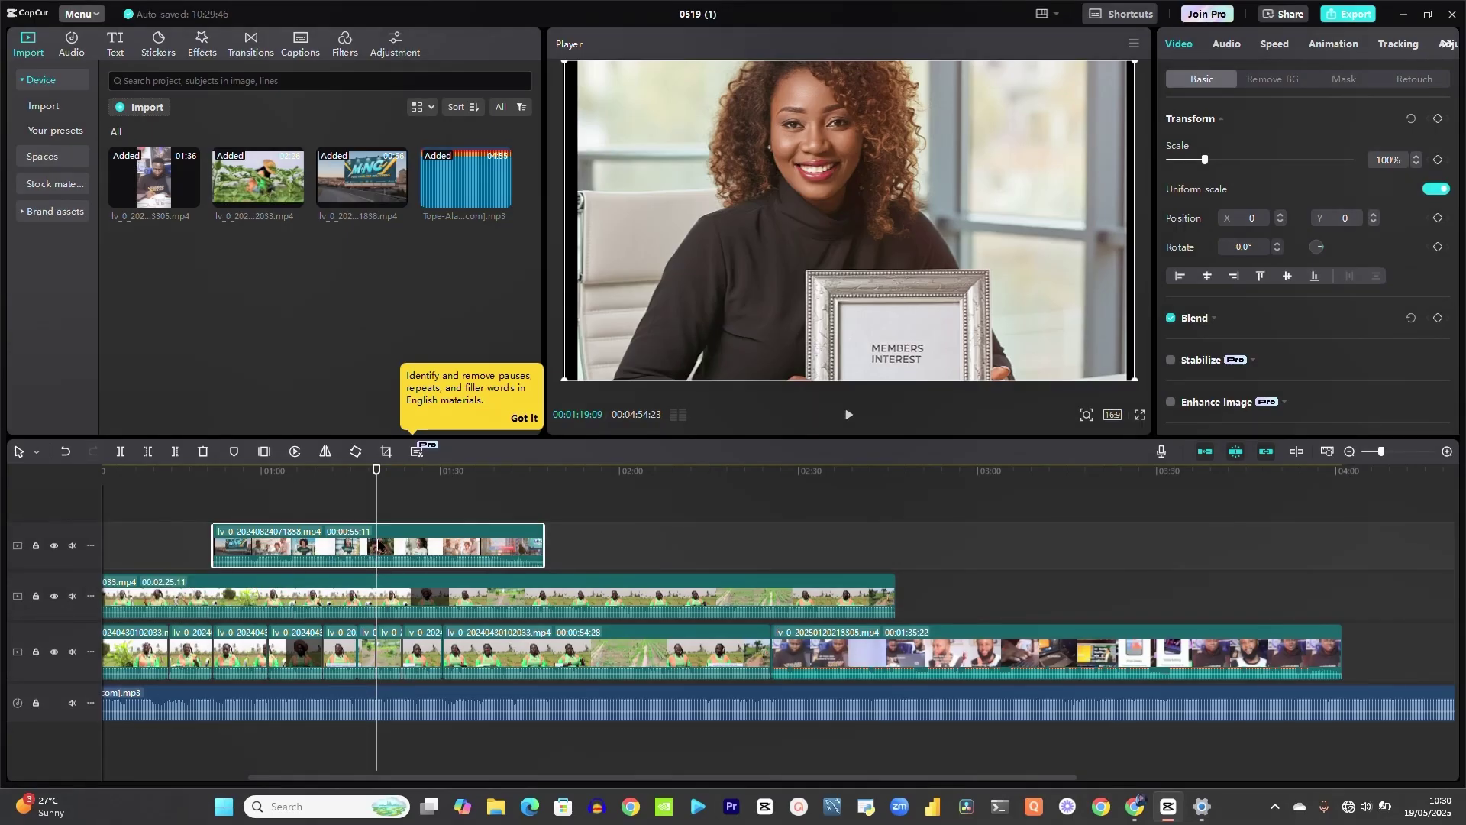
Step: Zoom the timeline in and out repeatedly to examine the clips at different time scales
scroll(374, 542, "up", 2)
scroll(374, 546, "down", 3)
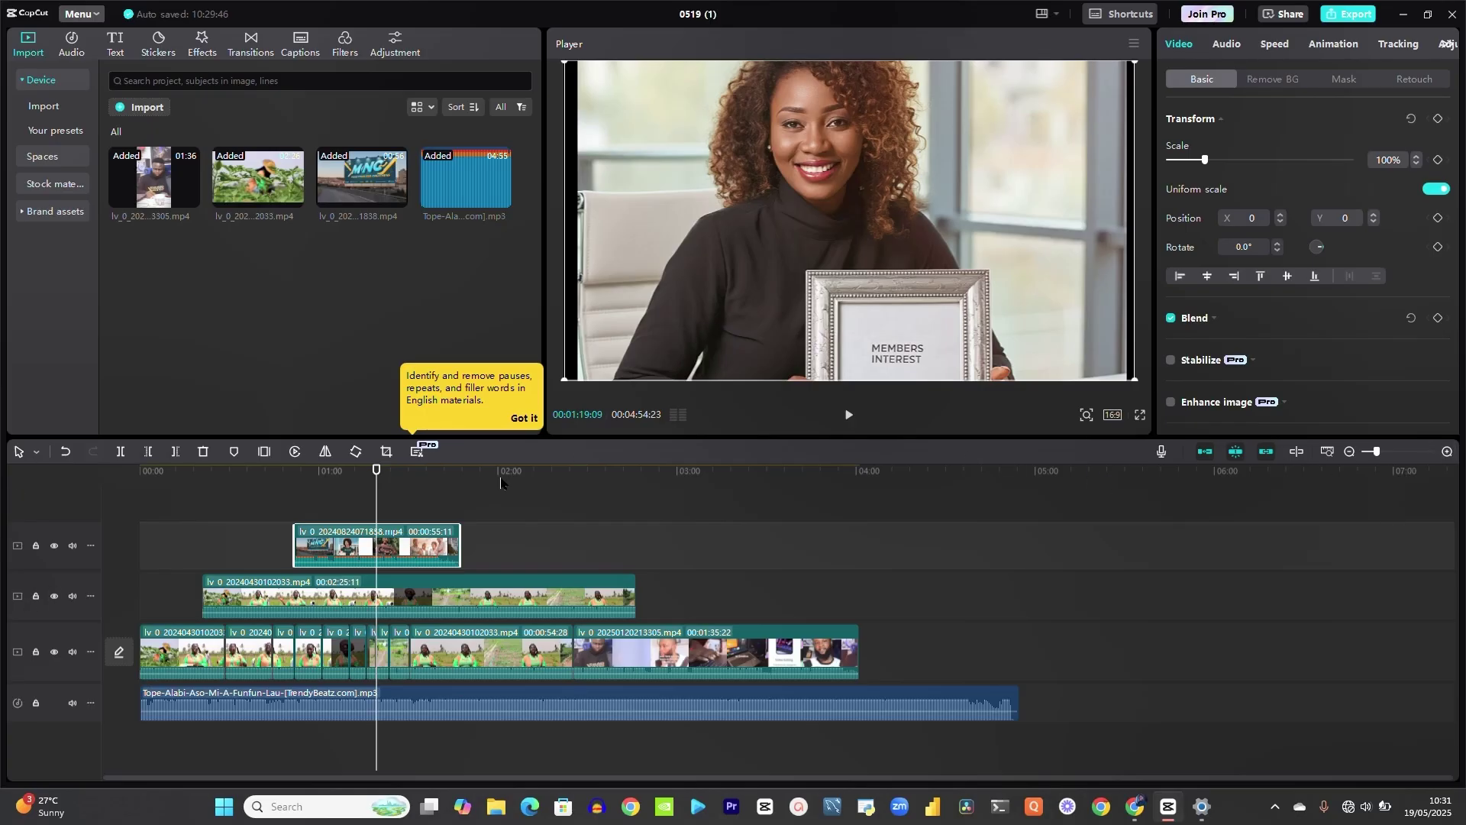
left_click(1446, 452)
left_click(1446, 452)
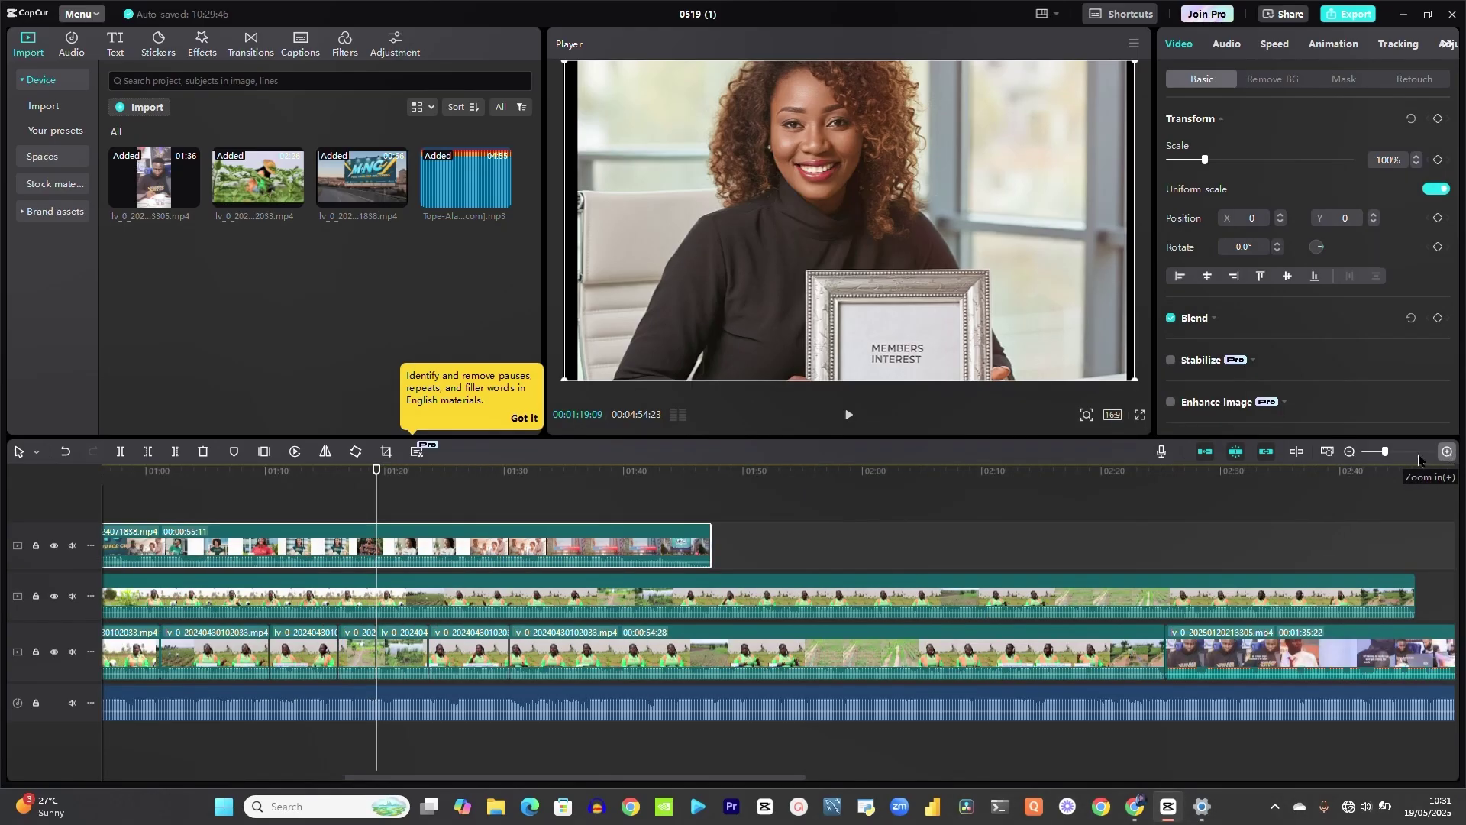
left_click(1349, 451)
left_click(1349, 451)
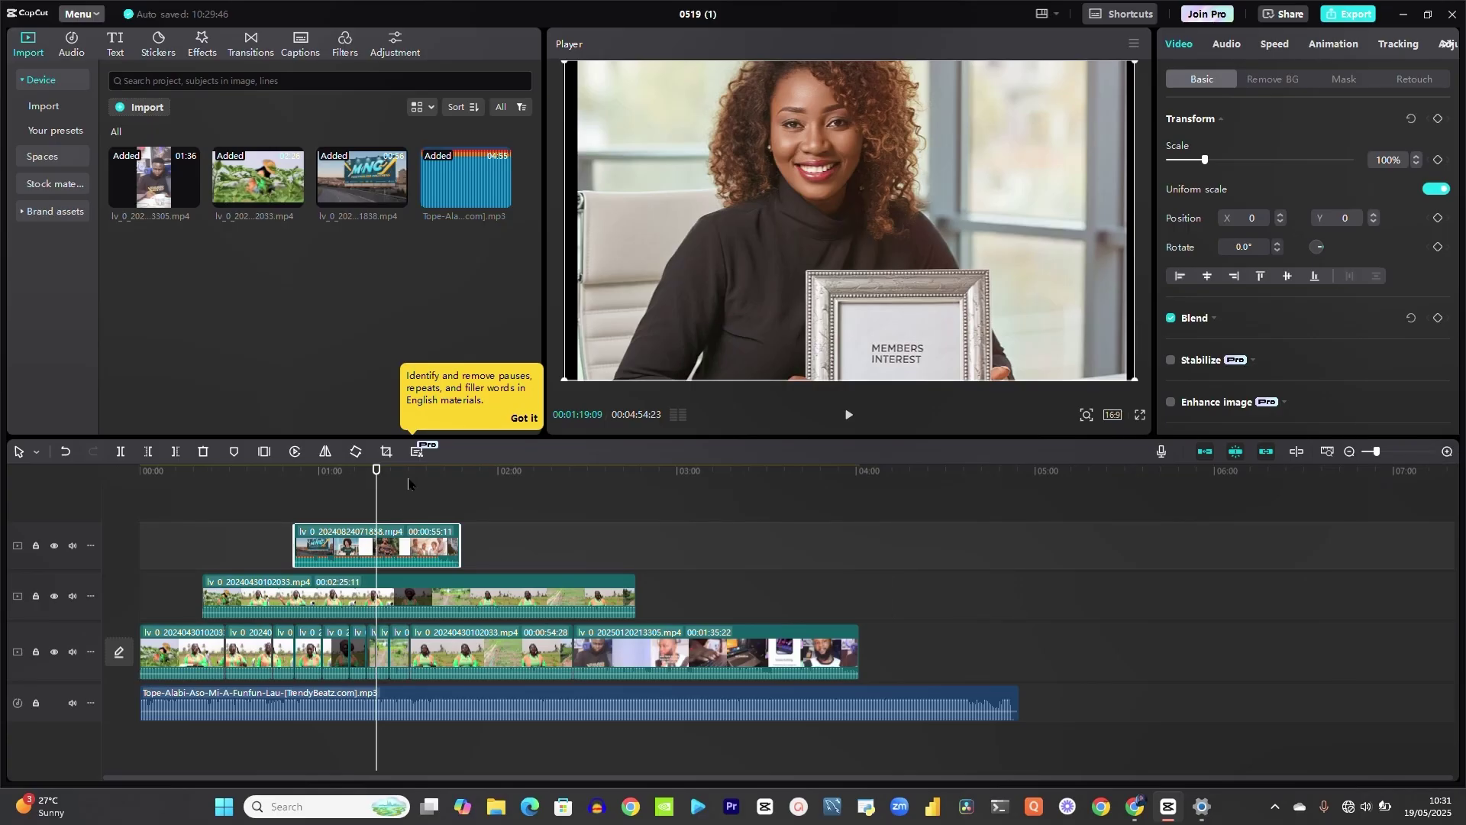
scroll(407, 482, "up", 3)
scroll(408, 483, "down", 3)
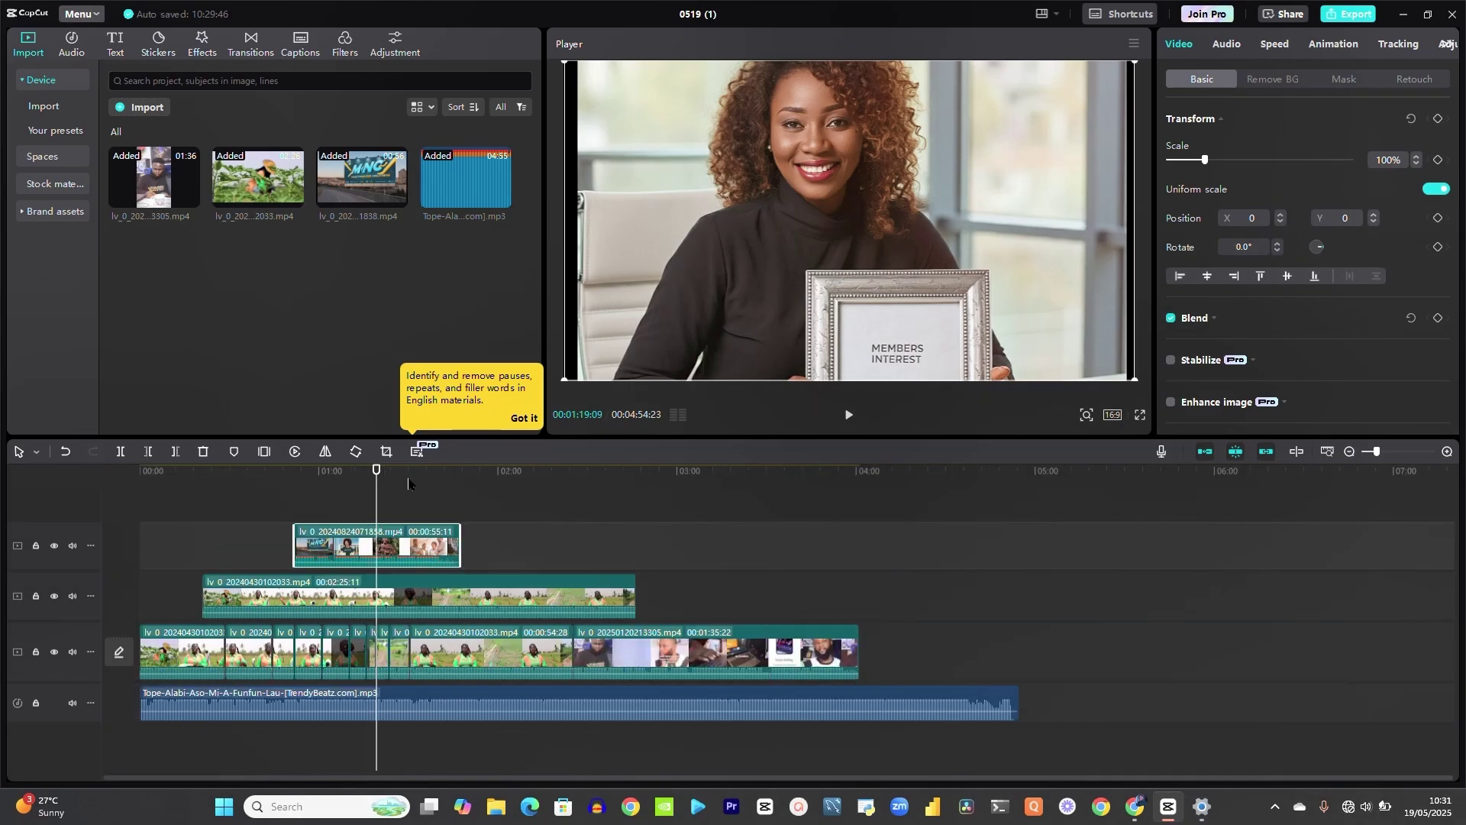
scroll(408, 483, "up", 5)
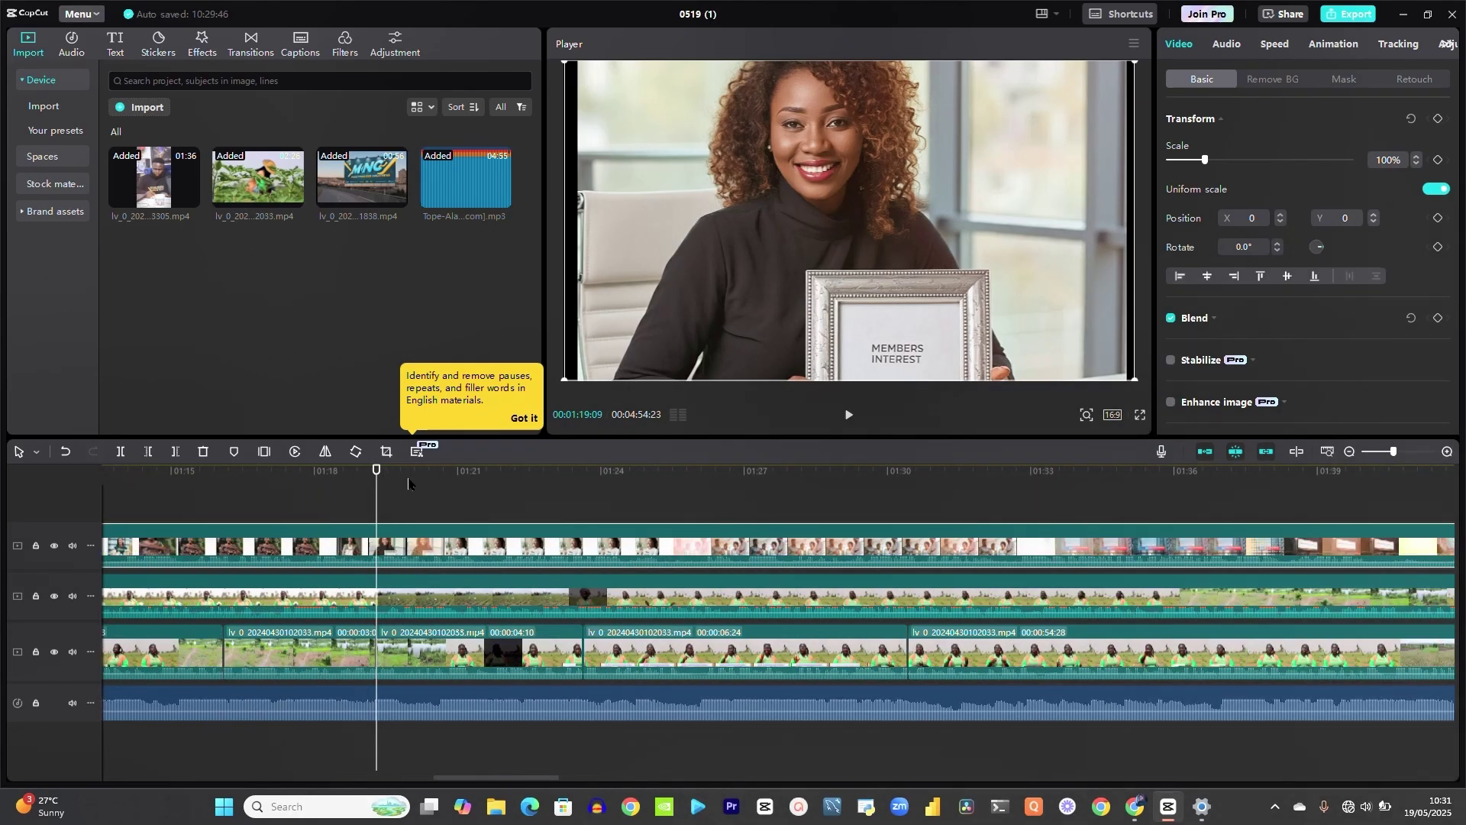
scroll(408, 483, "down", 10)
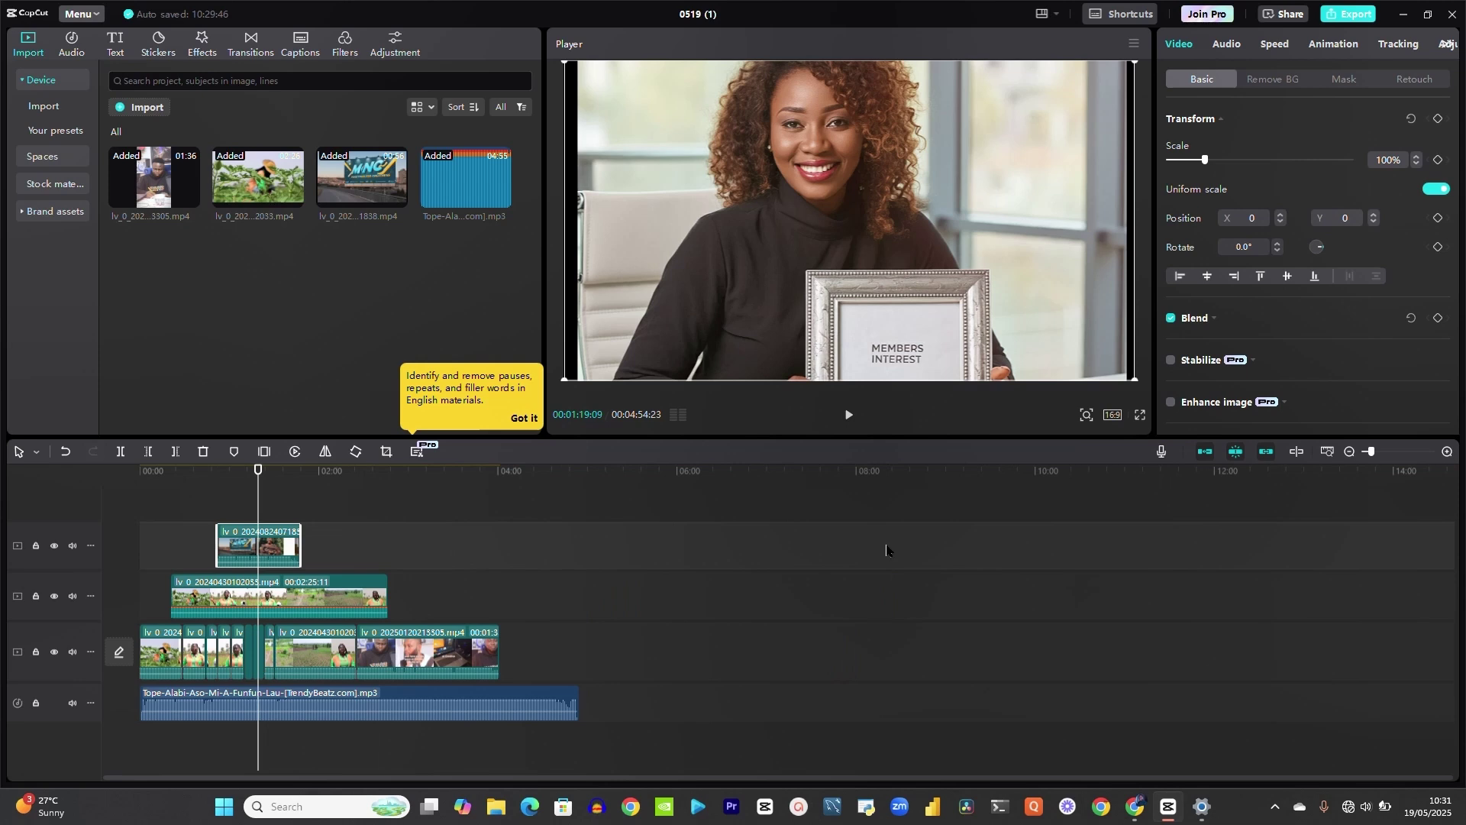
Step: Fit the whole project in the timeline and place the playhead at its end, 00:04:54:23
left_click(1326, 453)
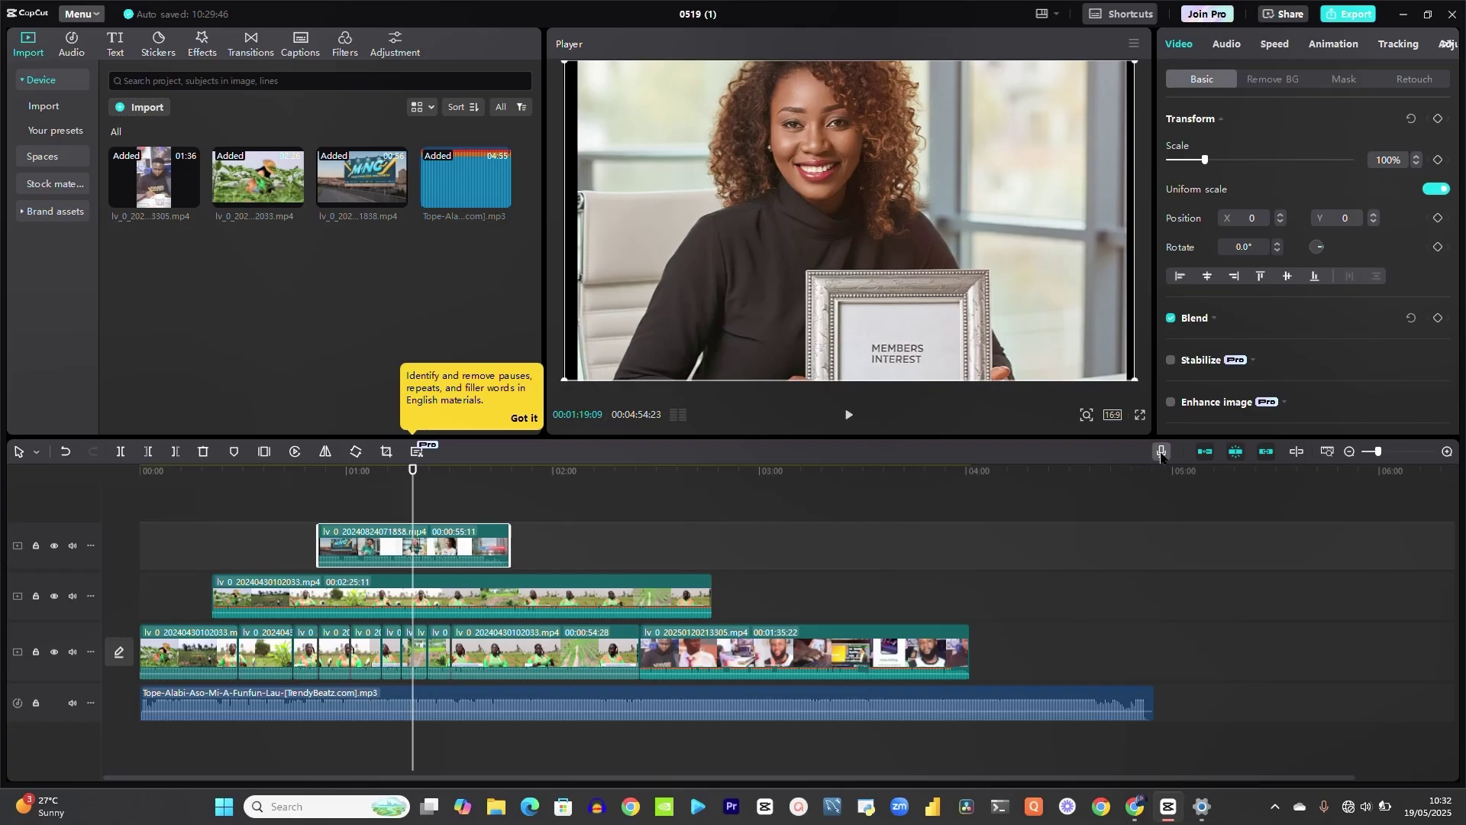
left_click(1180, 489)
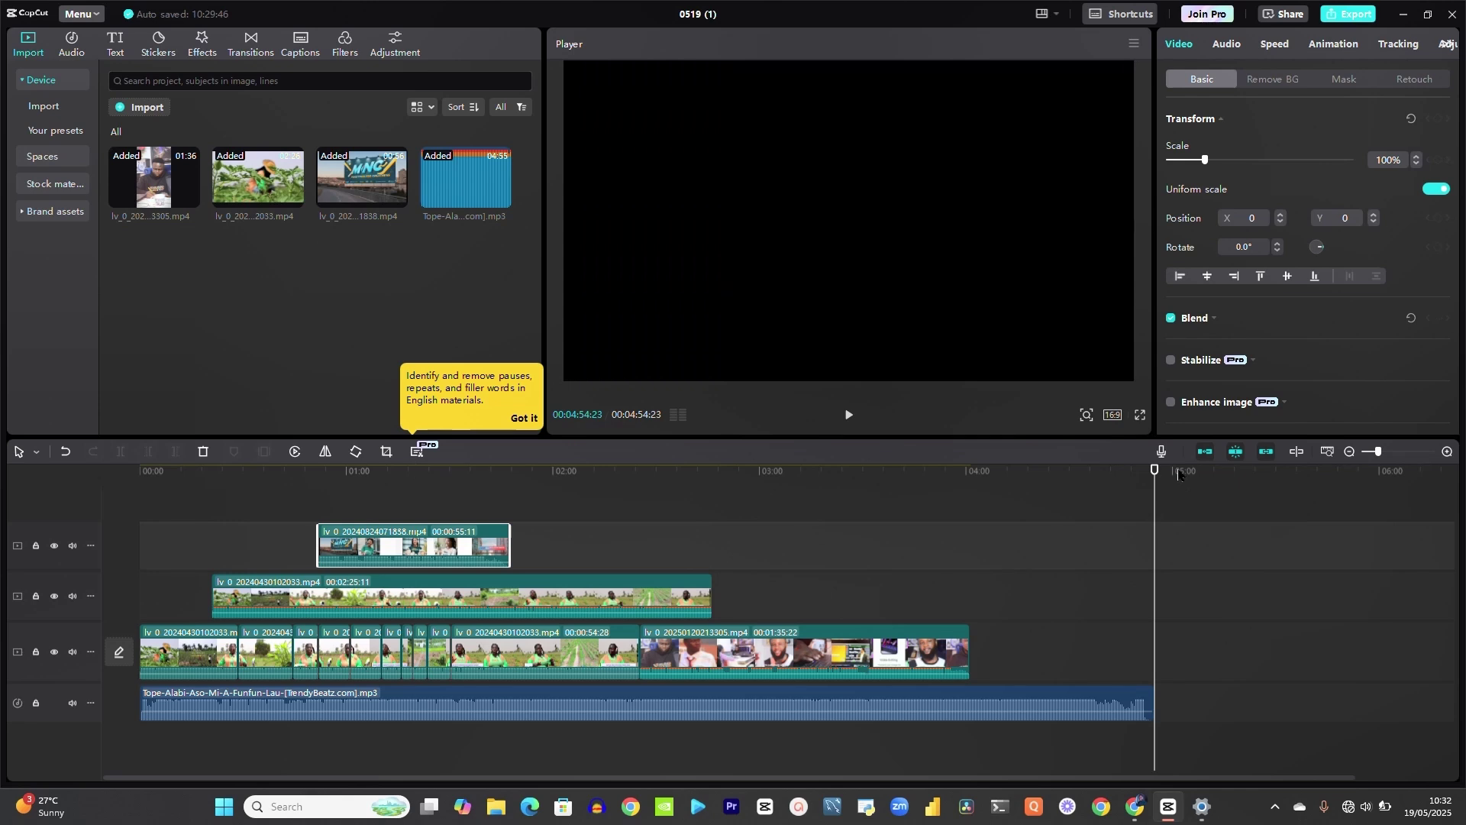
Step: Open the voiceover recorder with the playhead at 00:04:26:25, turn on Echo reduction, Mute project and Enhance voice, and close the recorder
mouse_move(1077, 484)
left_mouse_down()
mouse_move(1191, 497)
mouse_move(1059, 486)
left_mouse_up()
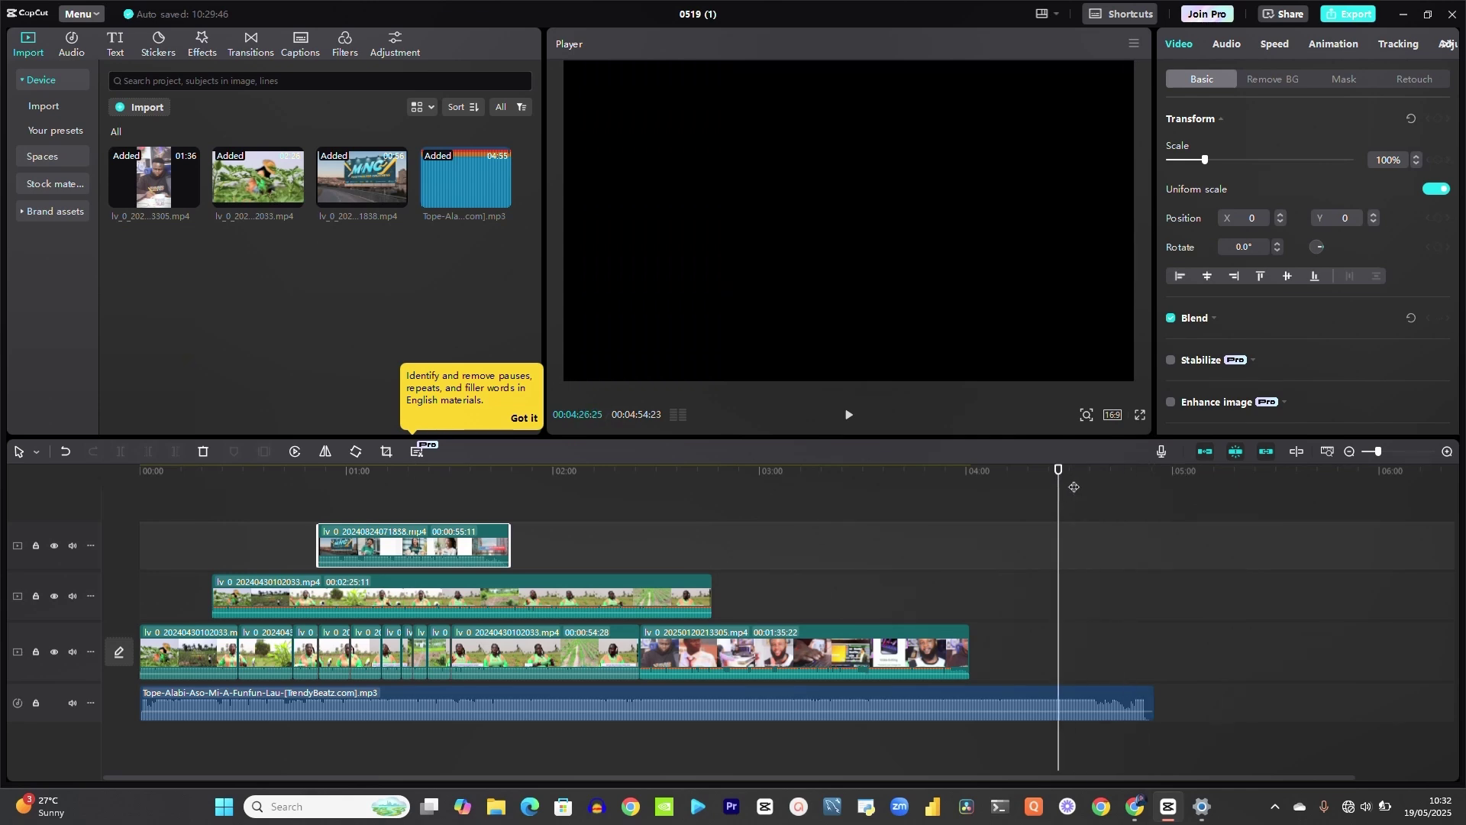
left_click(1162, 452)
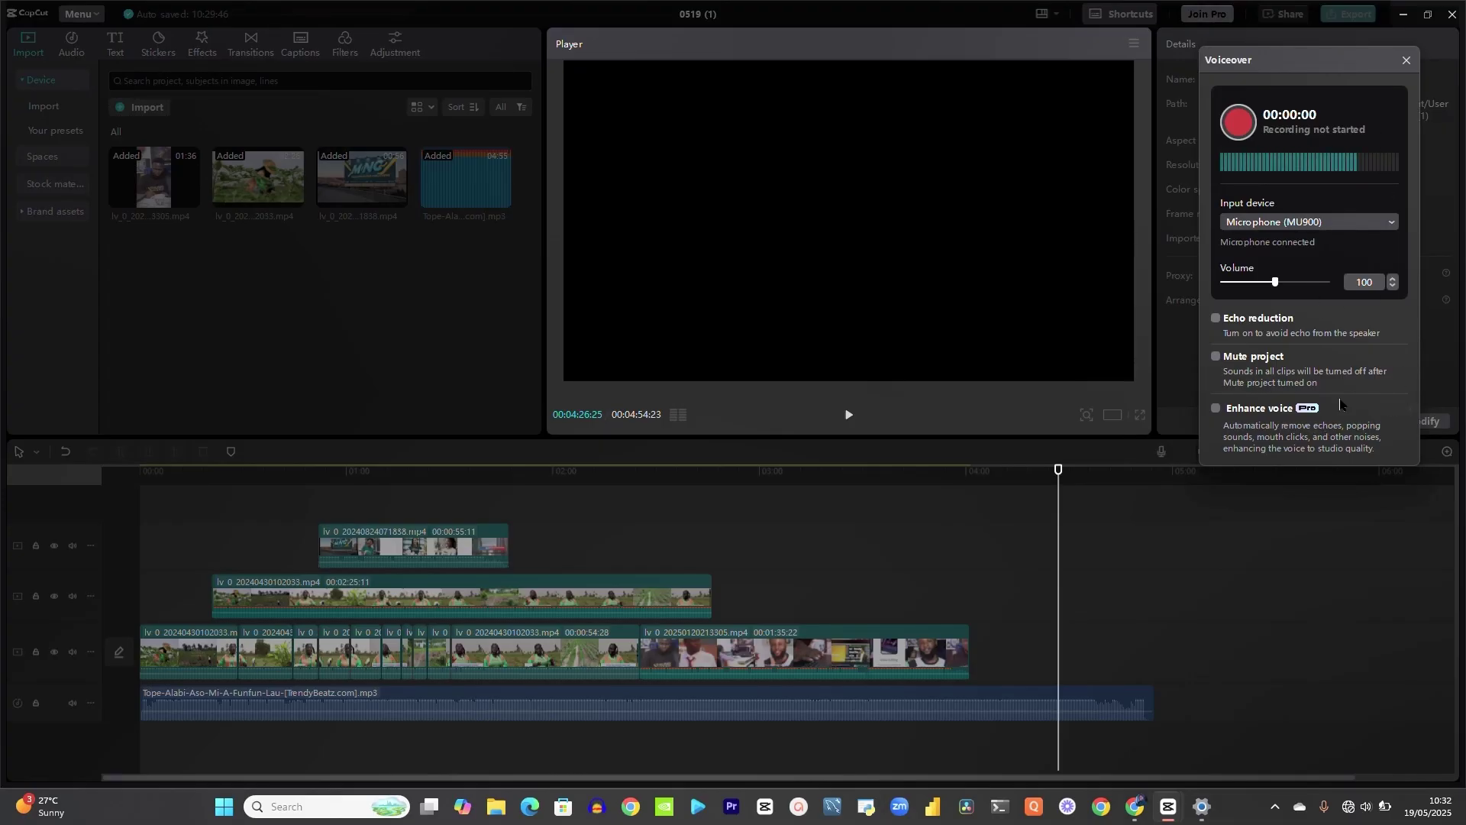
left_click(1215, 320)
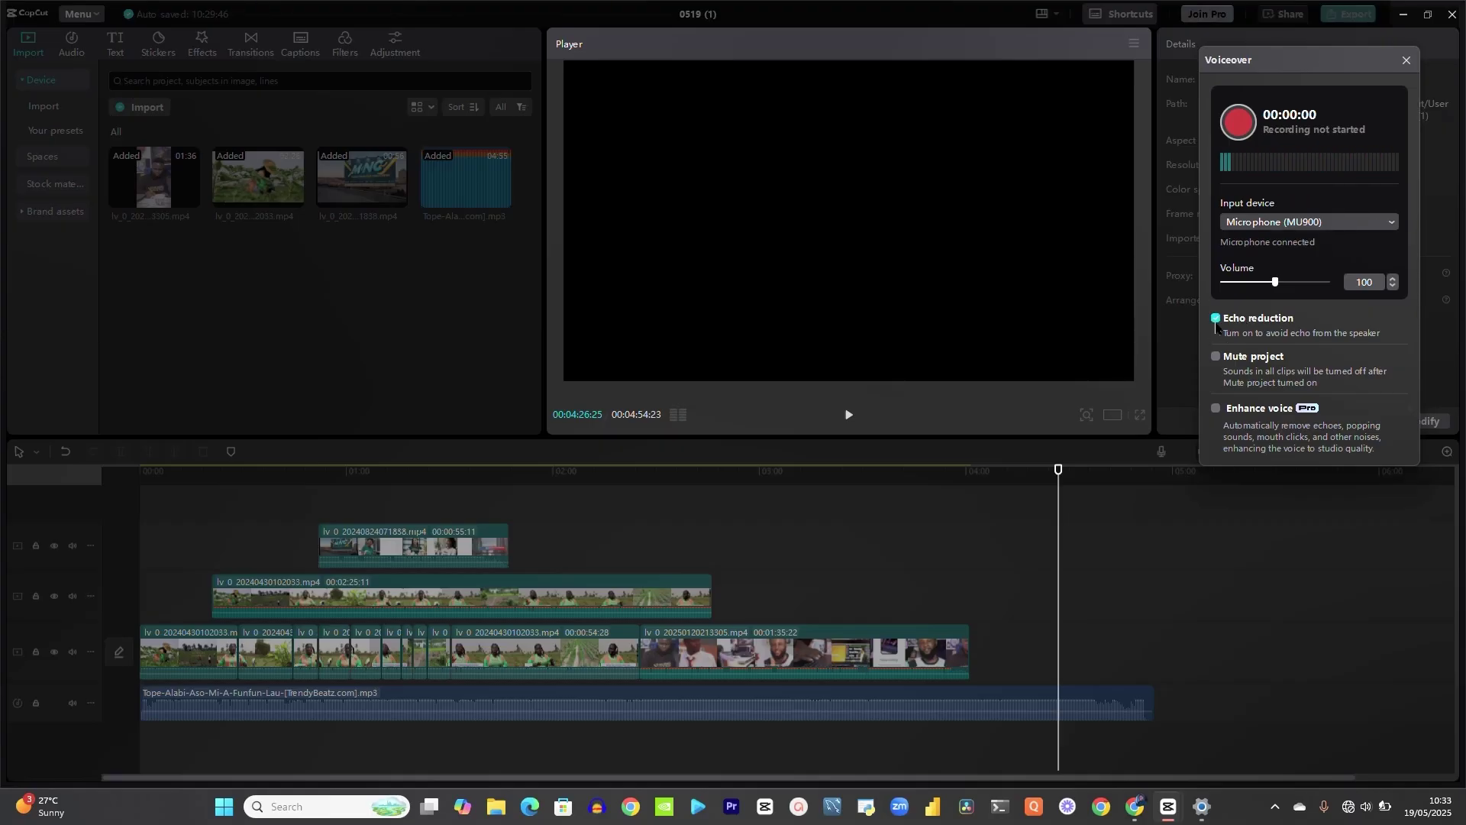
left_click(1216, 357)
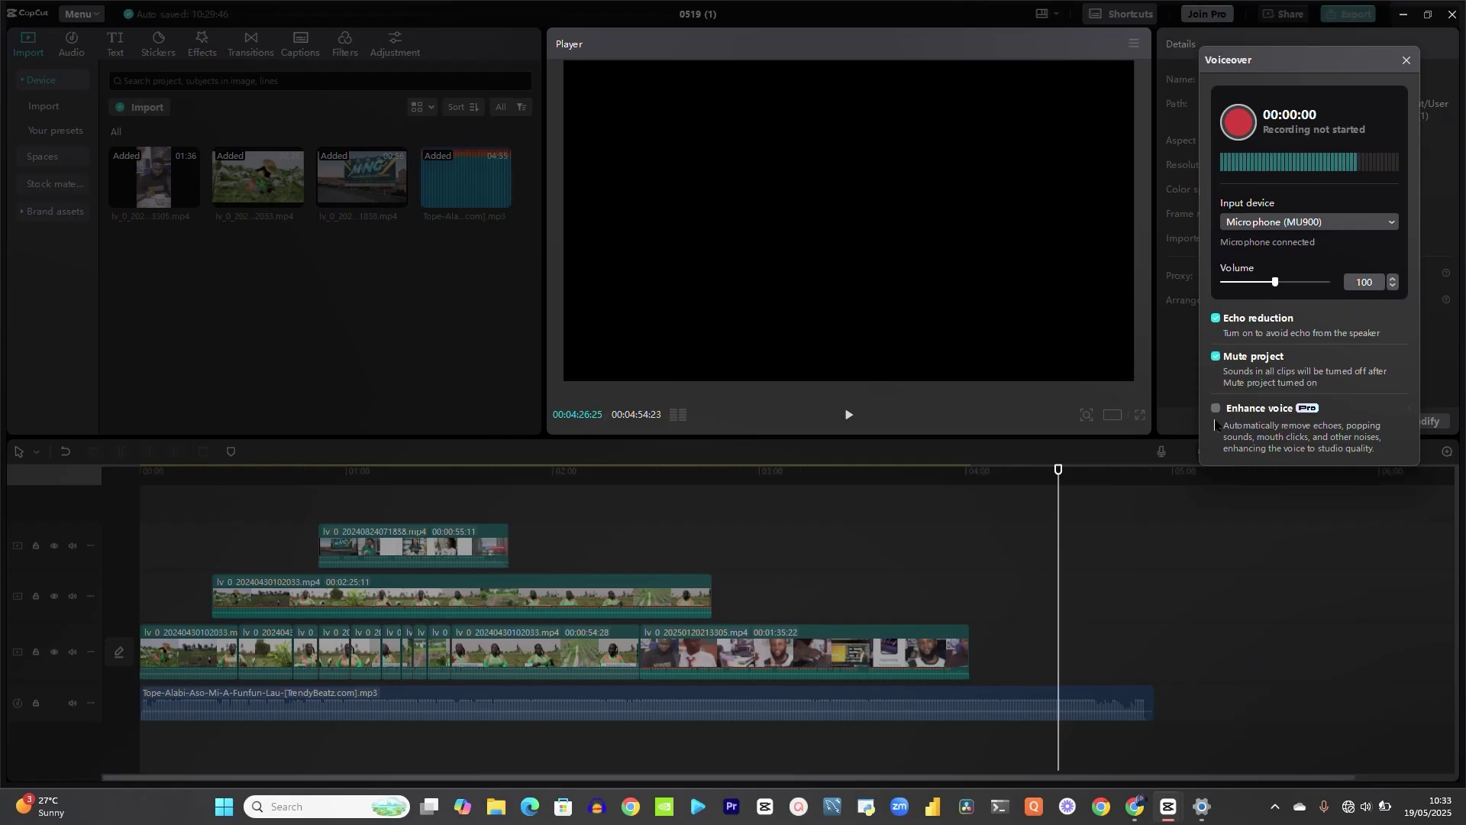
left_click(1215, 407)
left_click(1408, 67)
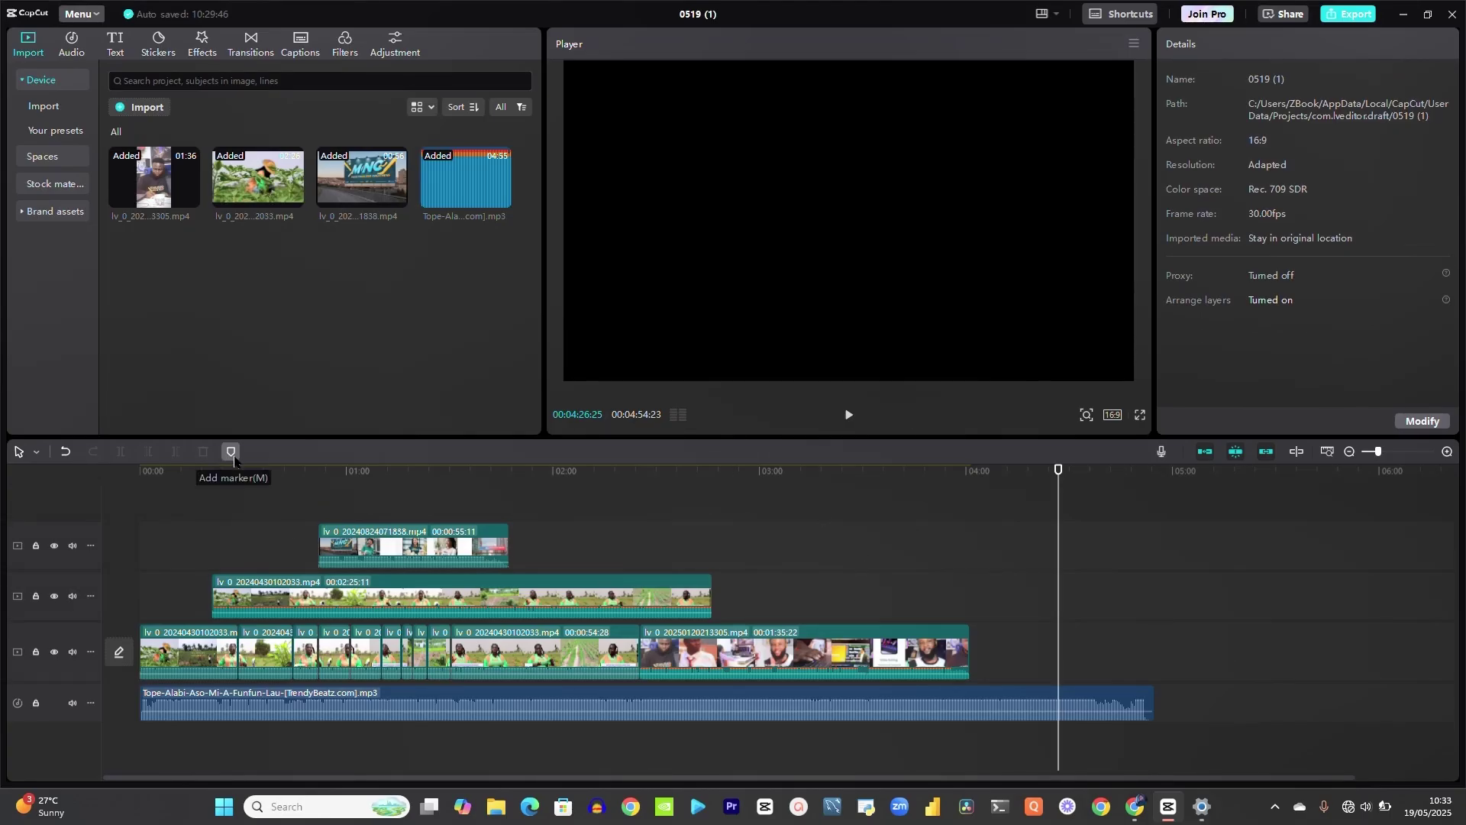
Step: Place the playhead at 00:02:02:20 and add a timeline marker there
left_click(824, 473)
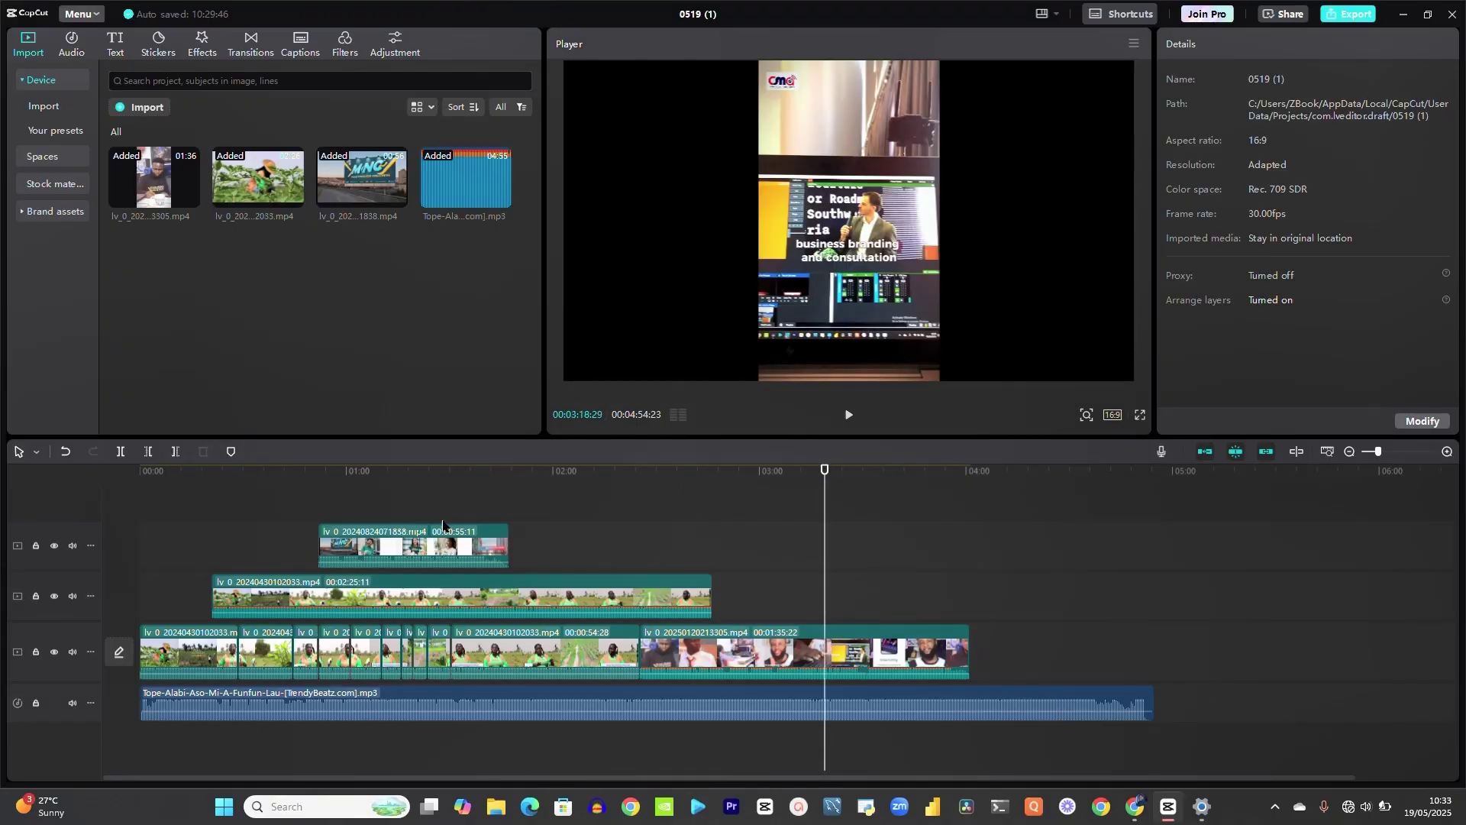
left_click(563, 480)
scroll(564, 481, "up", 2)
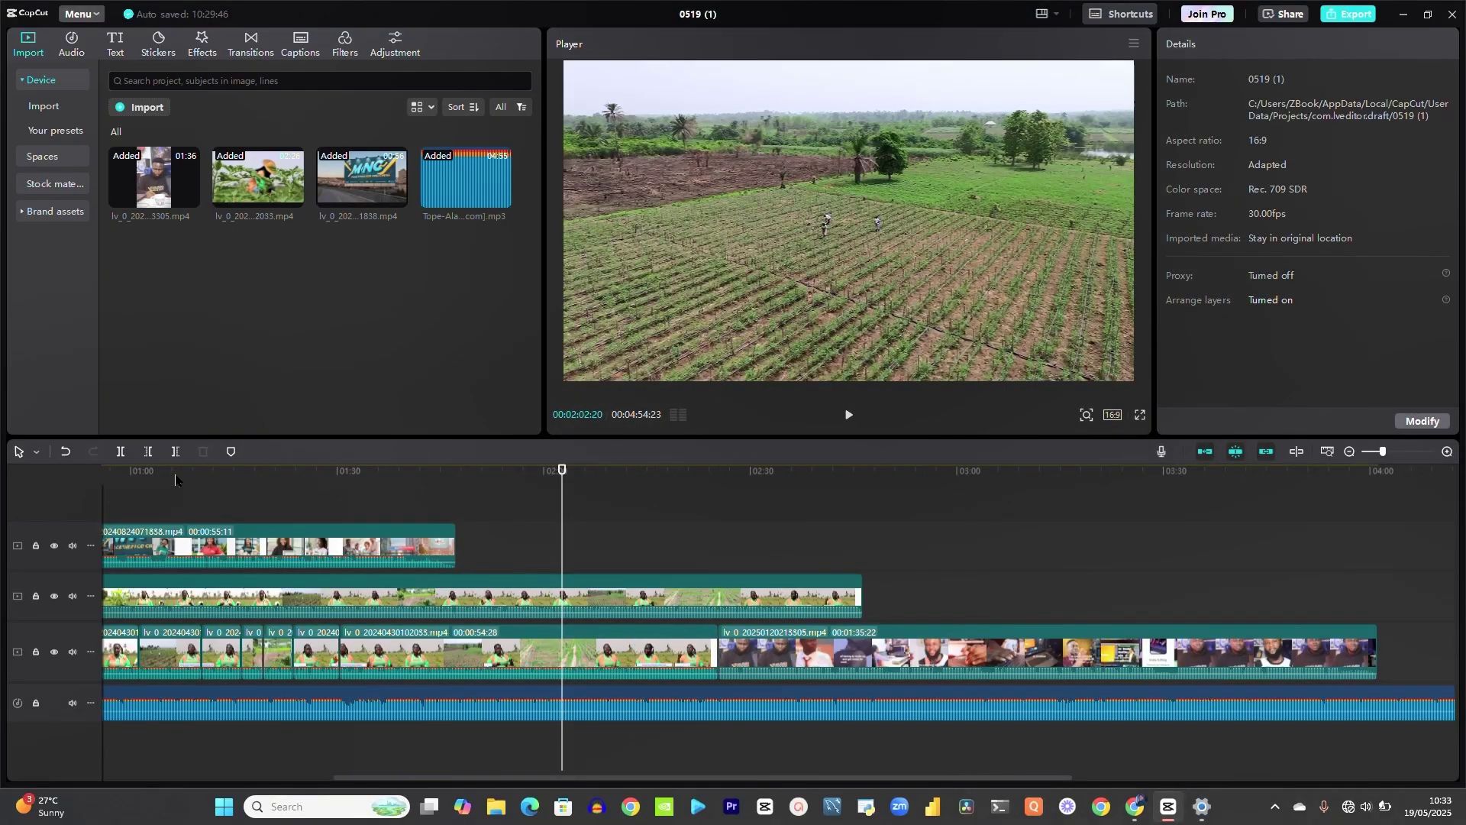
left_click(231, 452)
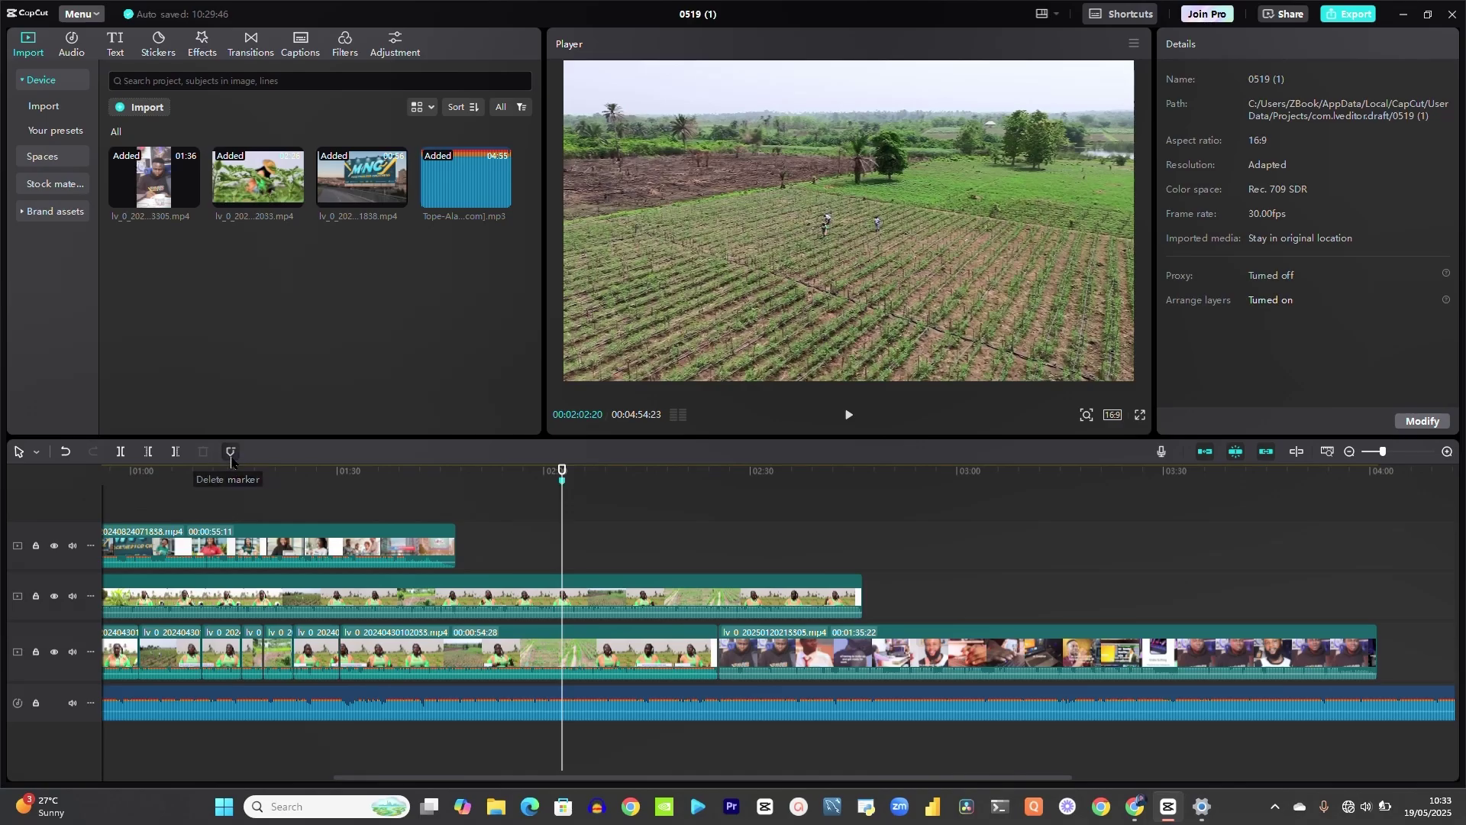
Step: Add a second timeline marker at about 00:02:22 and move it to 00:02:17:04
scroll(591, 492, "up", 3)
left_click(607, 473)
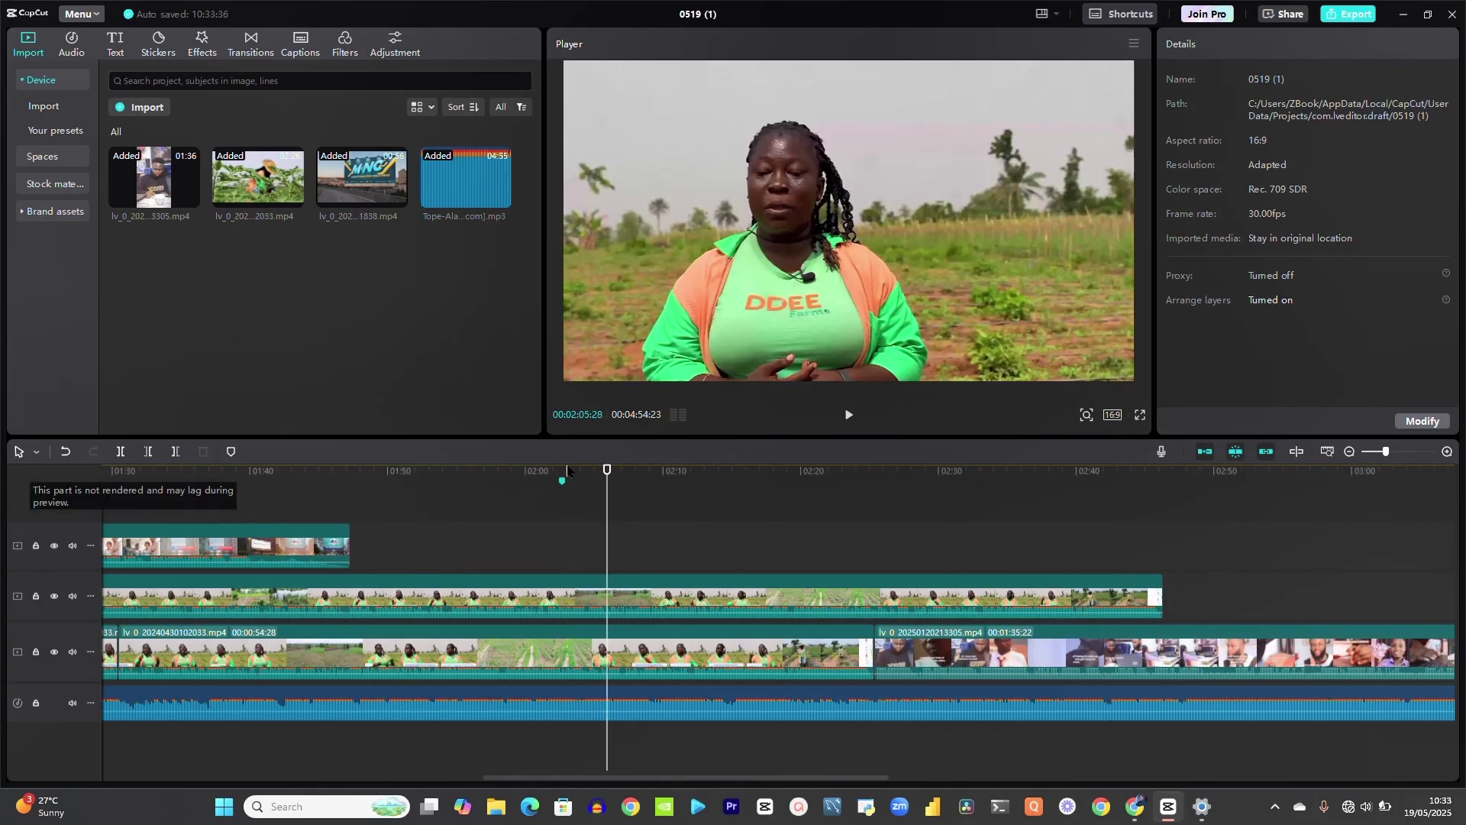
left_click(829, 480)
left_click(230, 451)
left_click(785, 490)
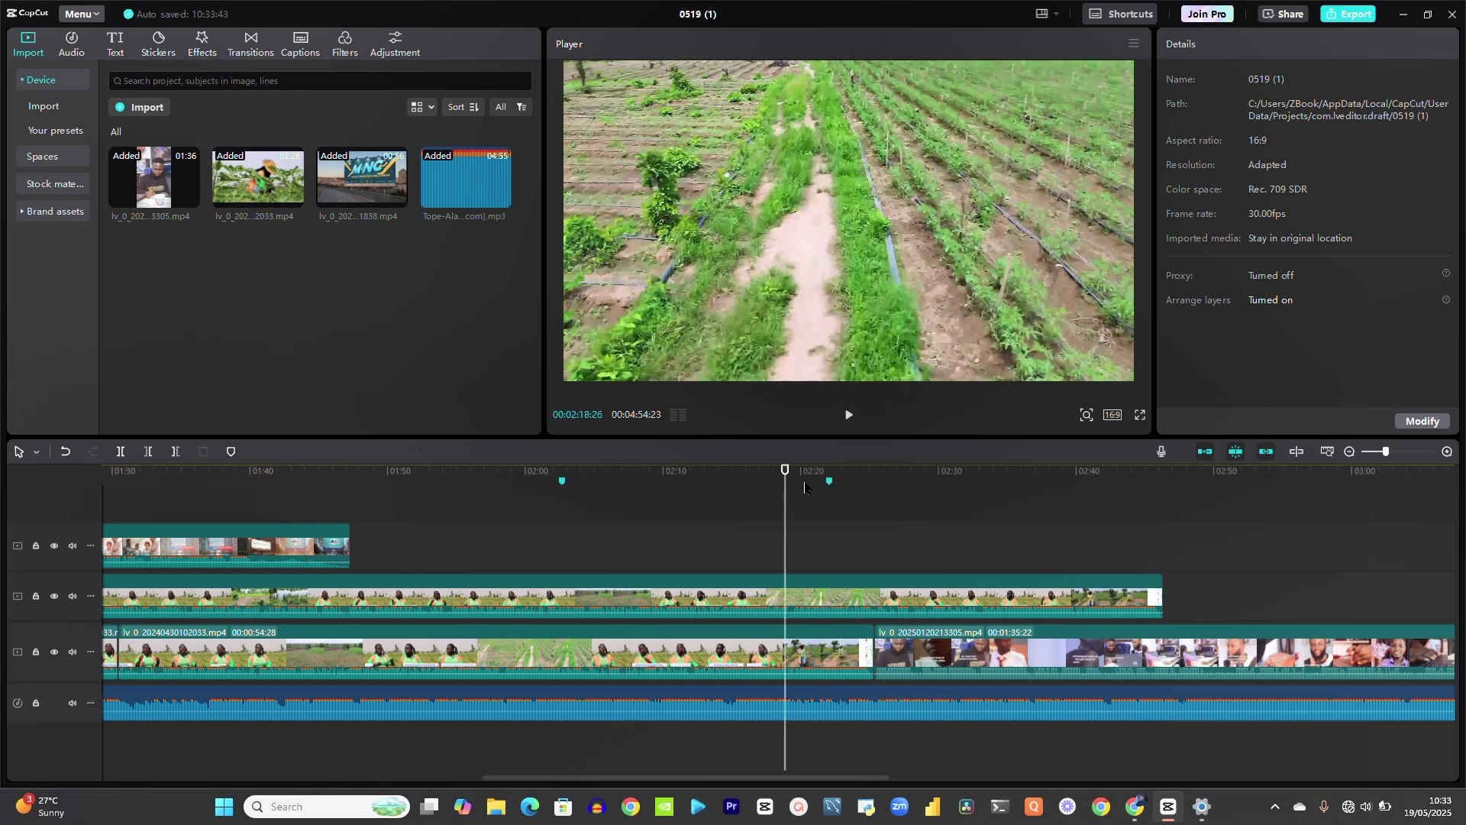
mouse_move(830, 495)
left_mouse_down()
mouse_move(694, 497)
mouse_move(892, 507)
mouse_move(763, 510)
left_mouse_up()
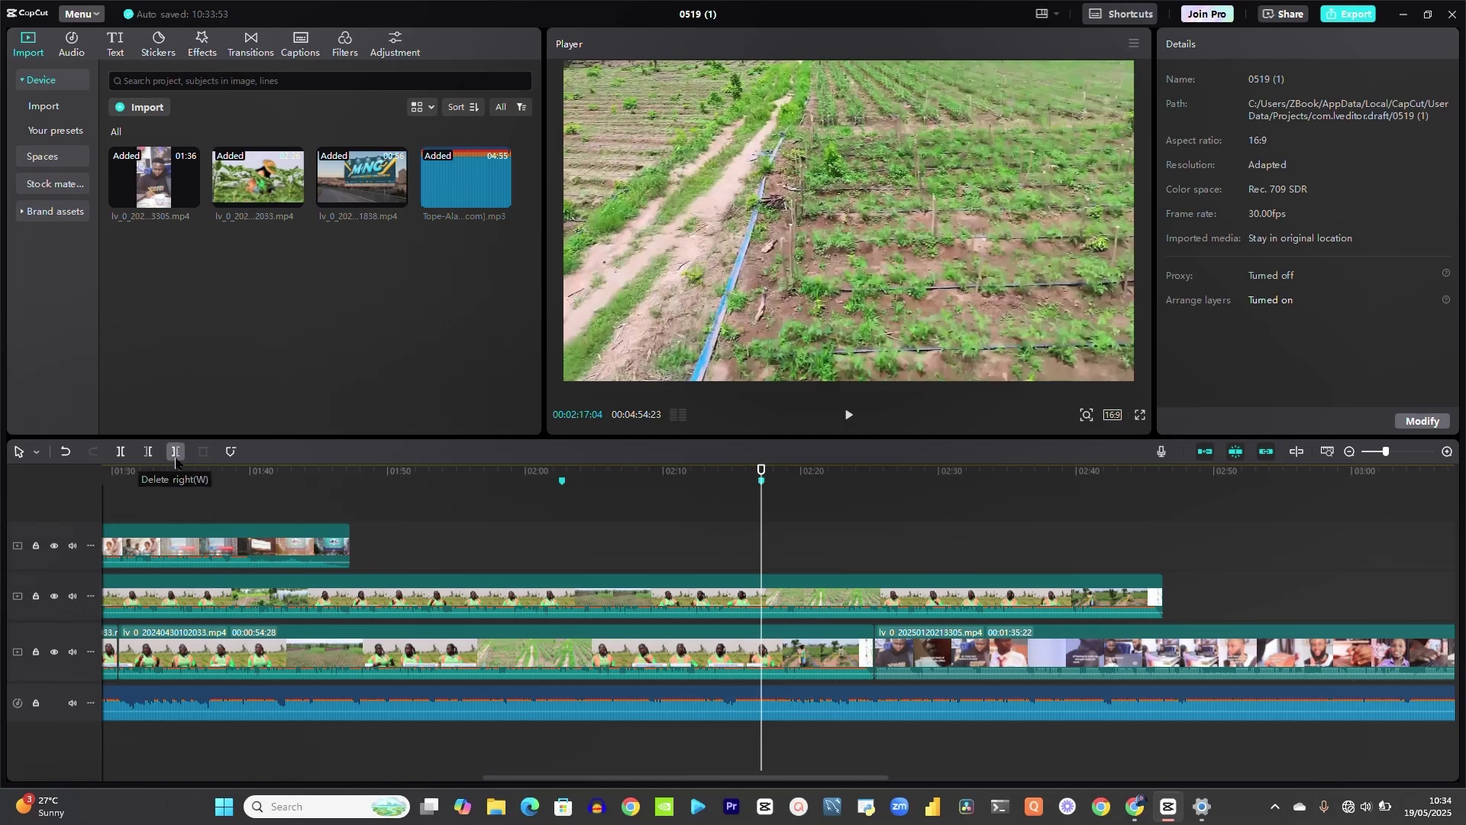
Step: Delete the part of the main video track's clip after 00:01:54:14, and undo the deletion
left_click(646, 603)
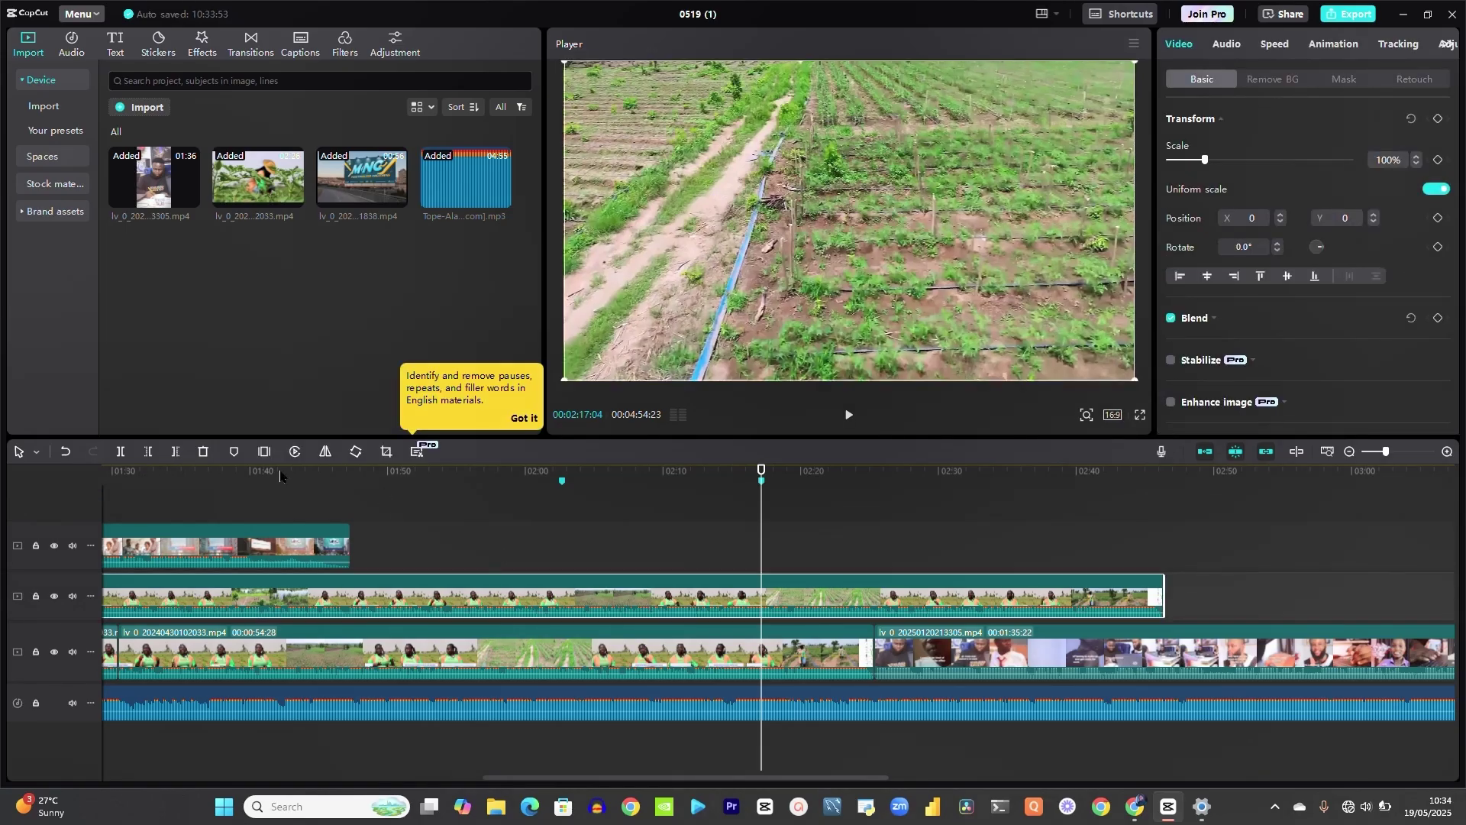
left_click(449, 510)
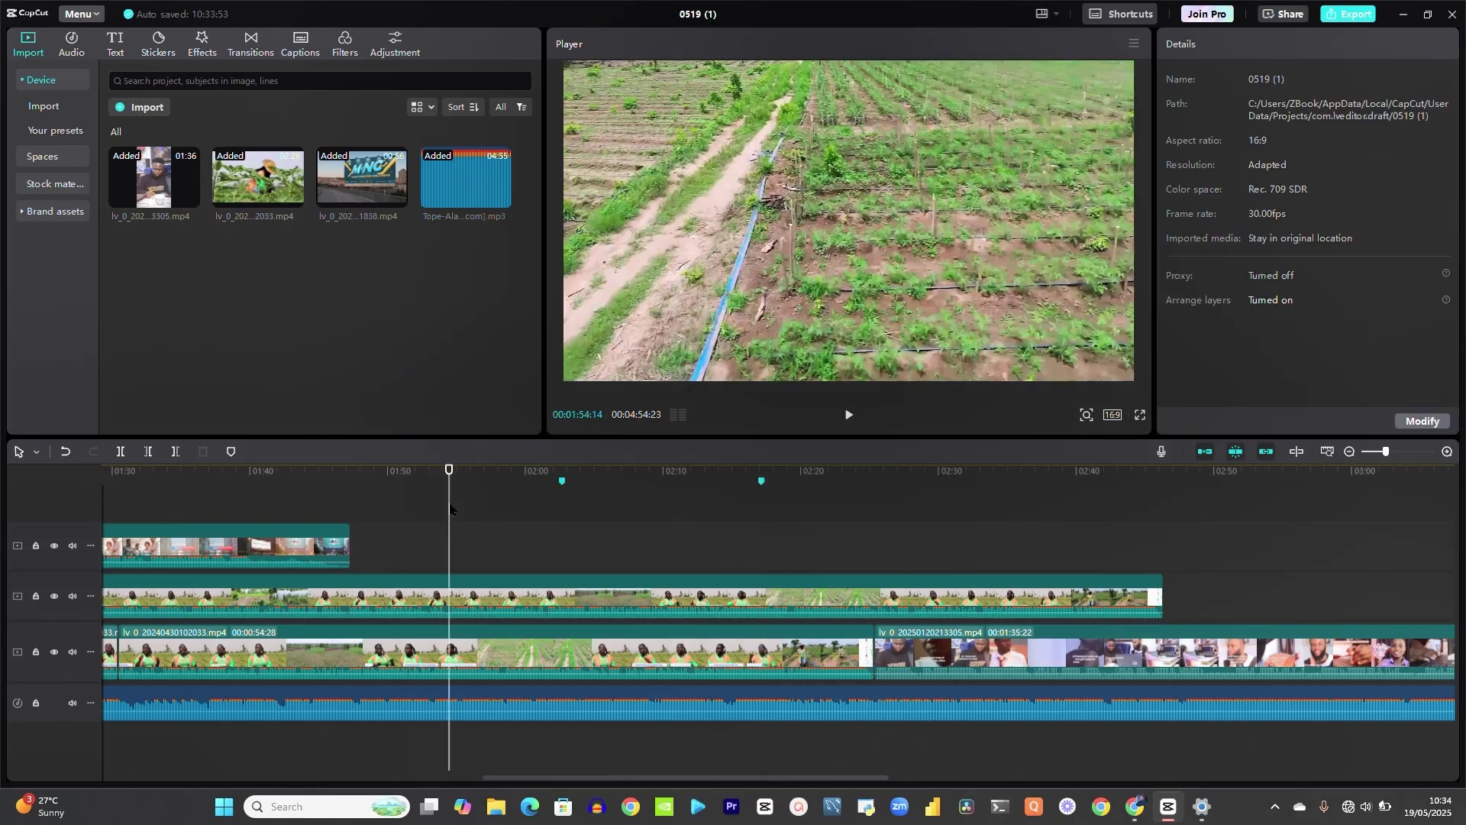
left_click(175, 452)
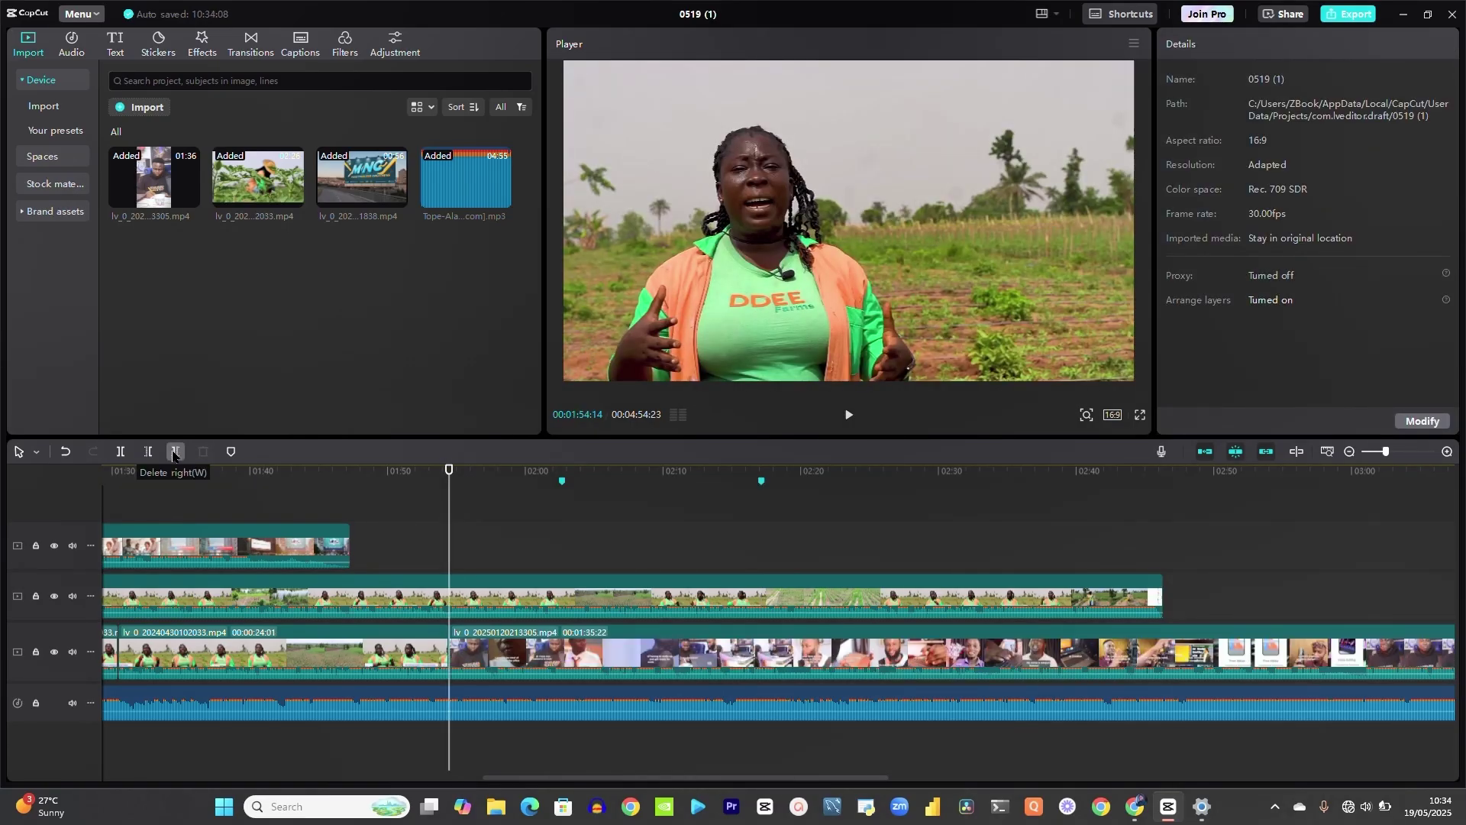
key("ctrl+z")
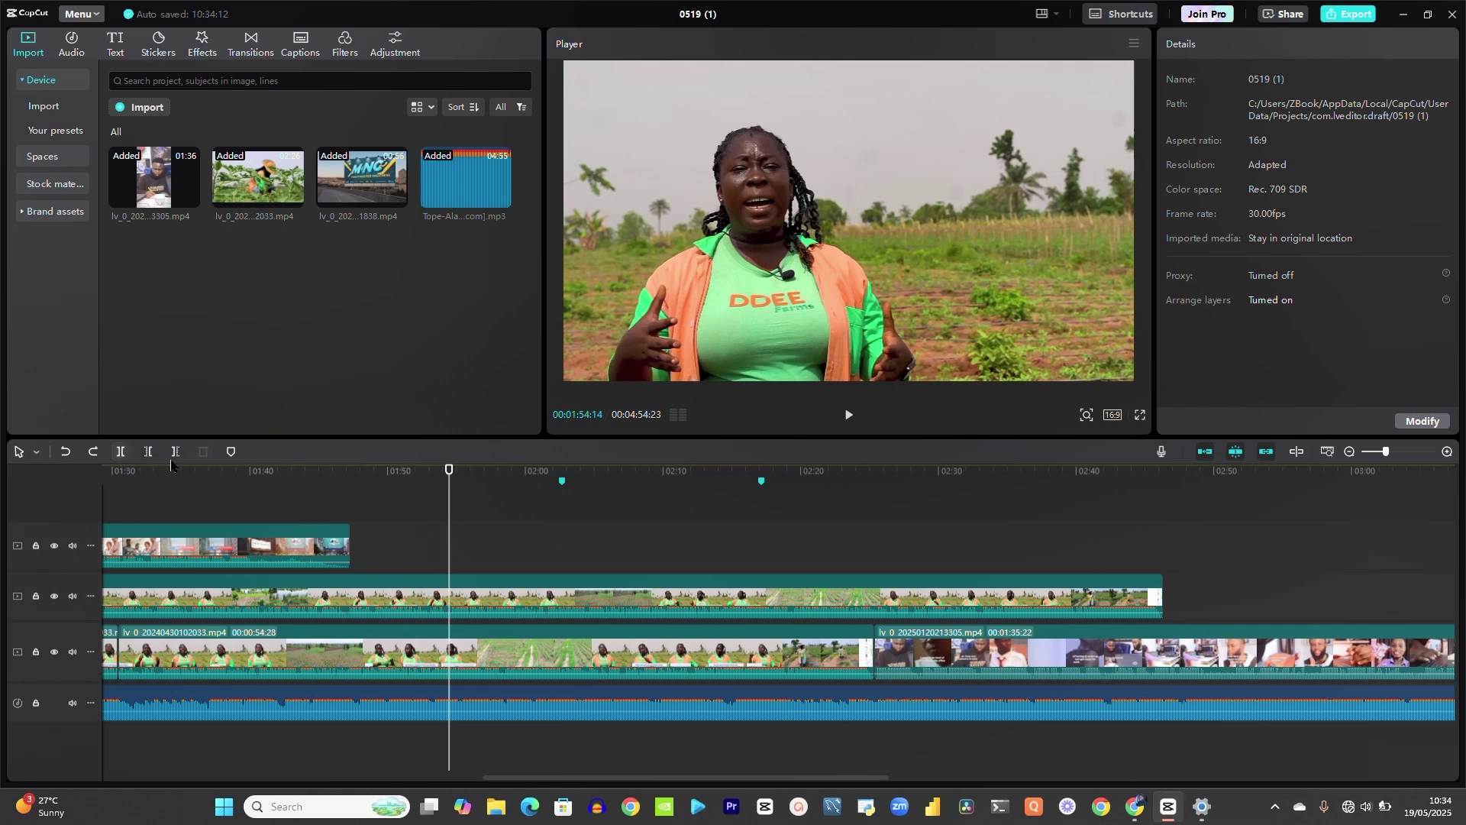
Step: Switch the timeline pointer to the Split tool, and return it to the Select tool
left_click(661, 607)
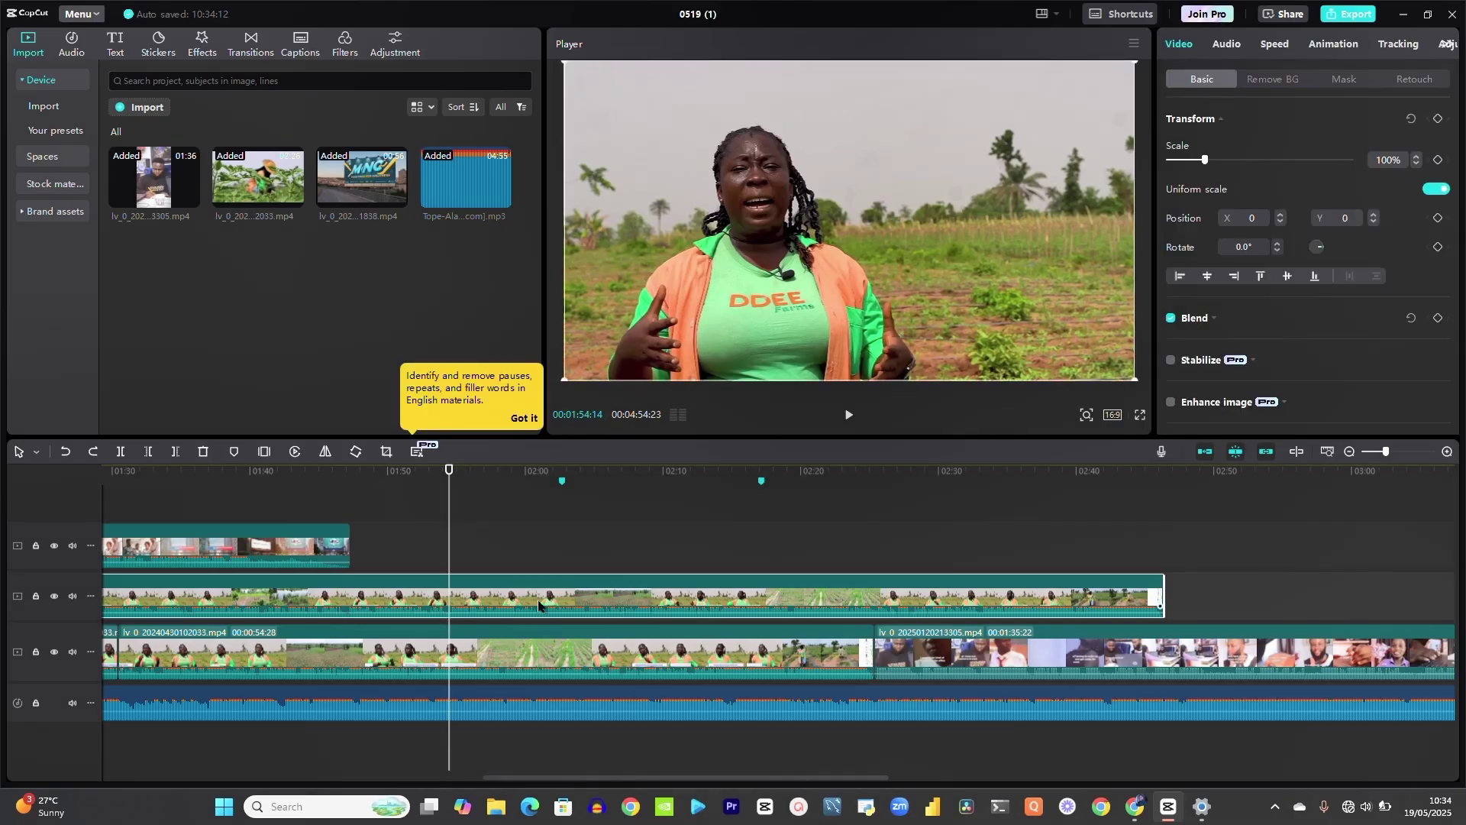
left_click(553, 535)
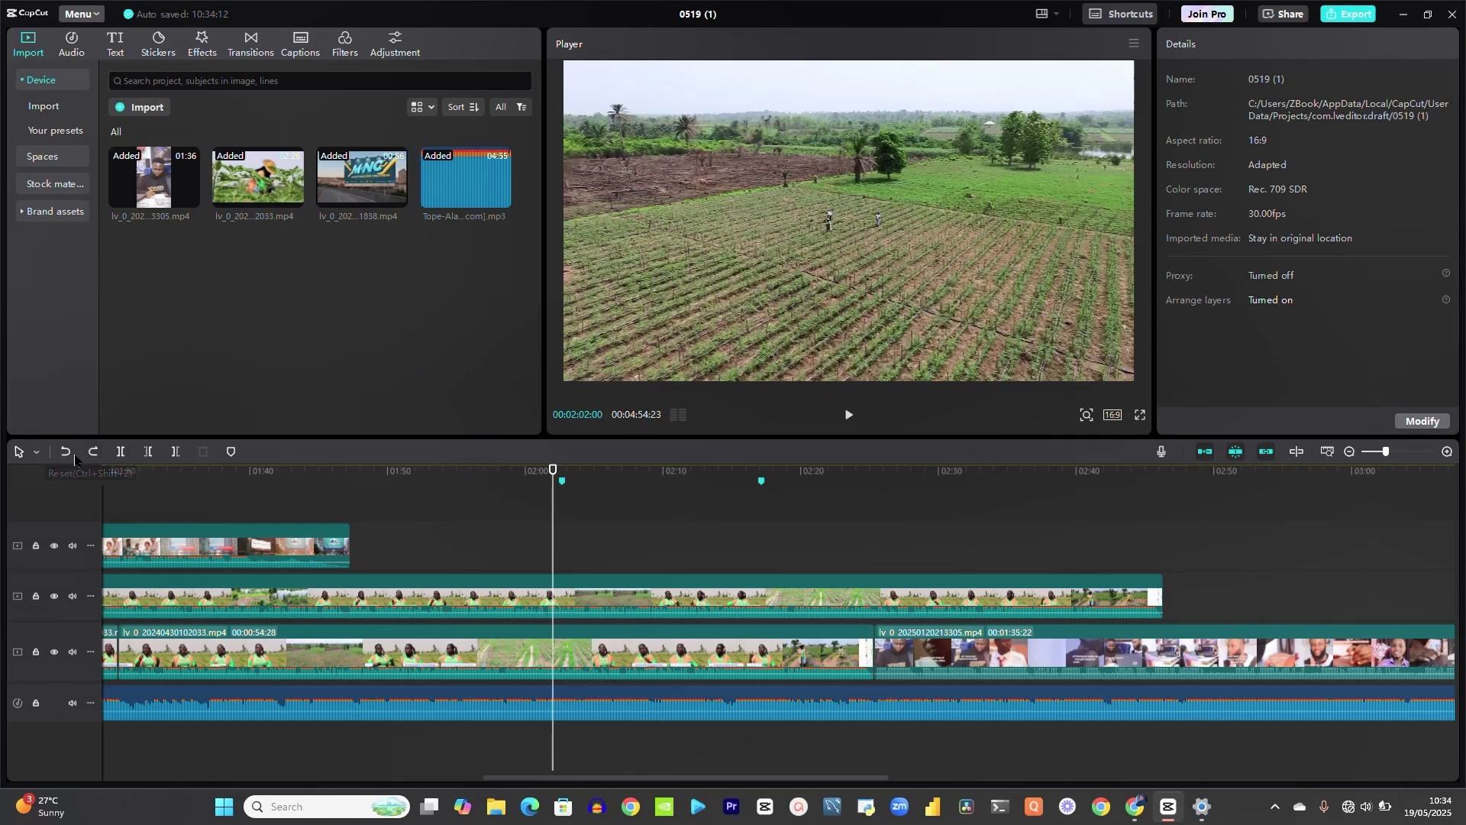
left_click(36, 452)
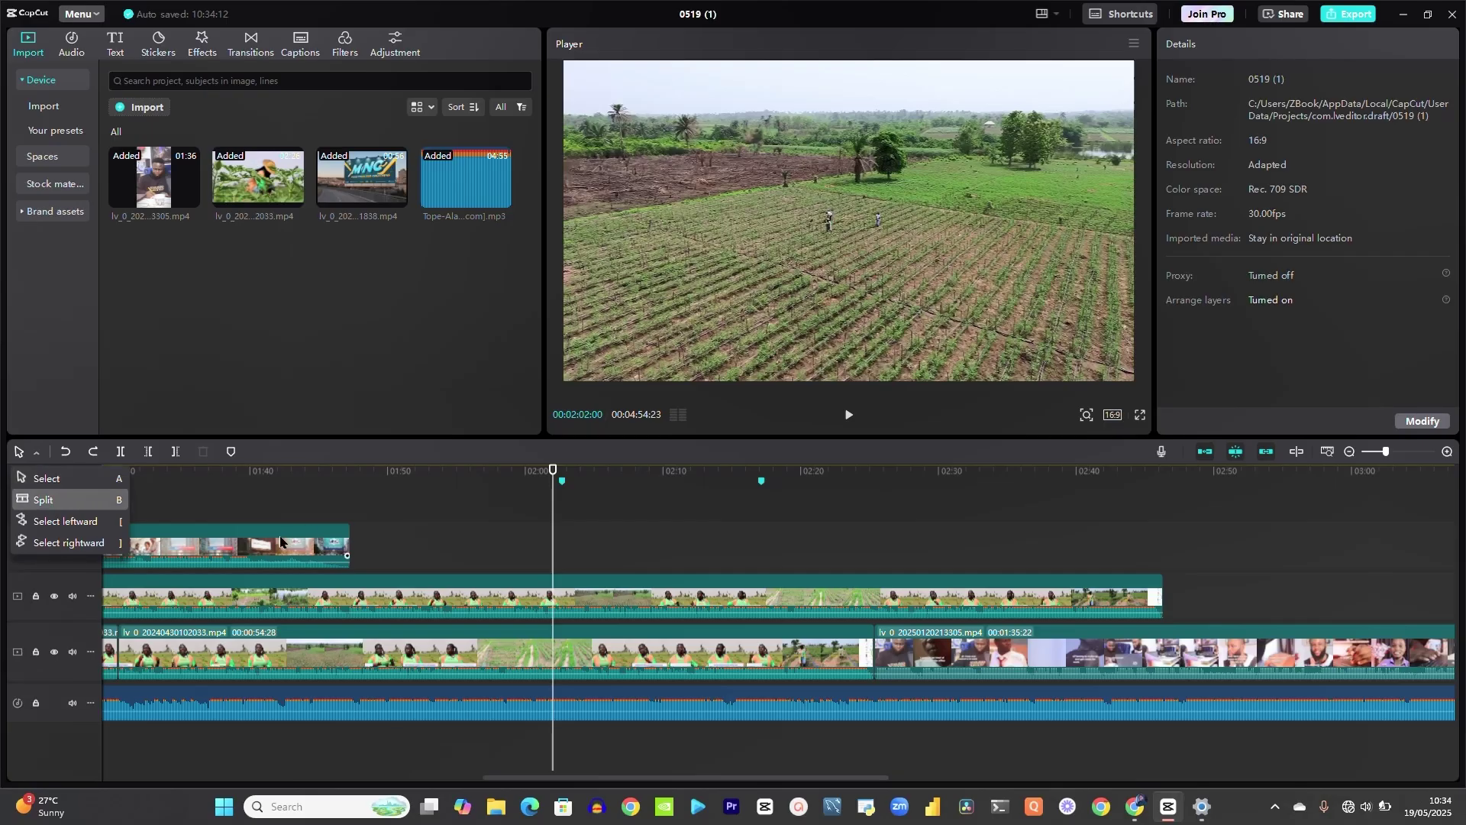
left_click(416, 595)
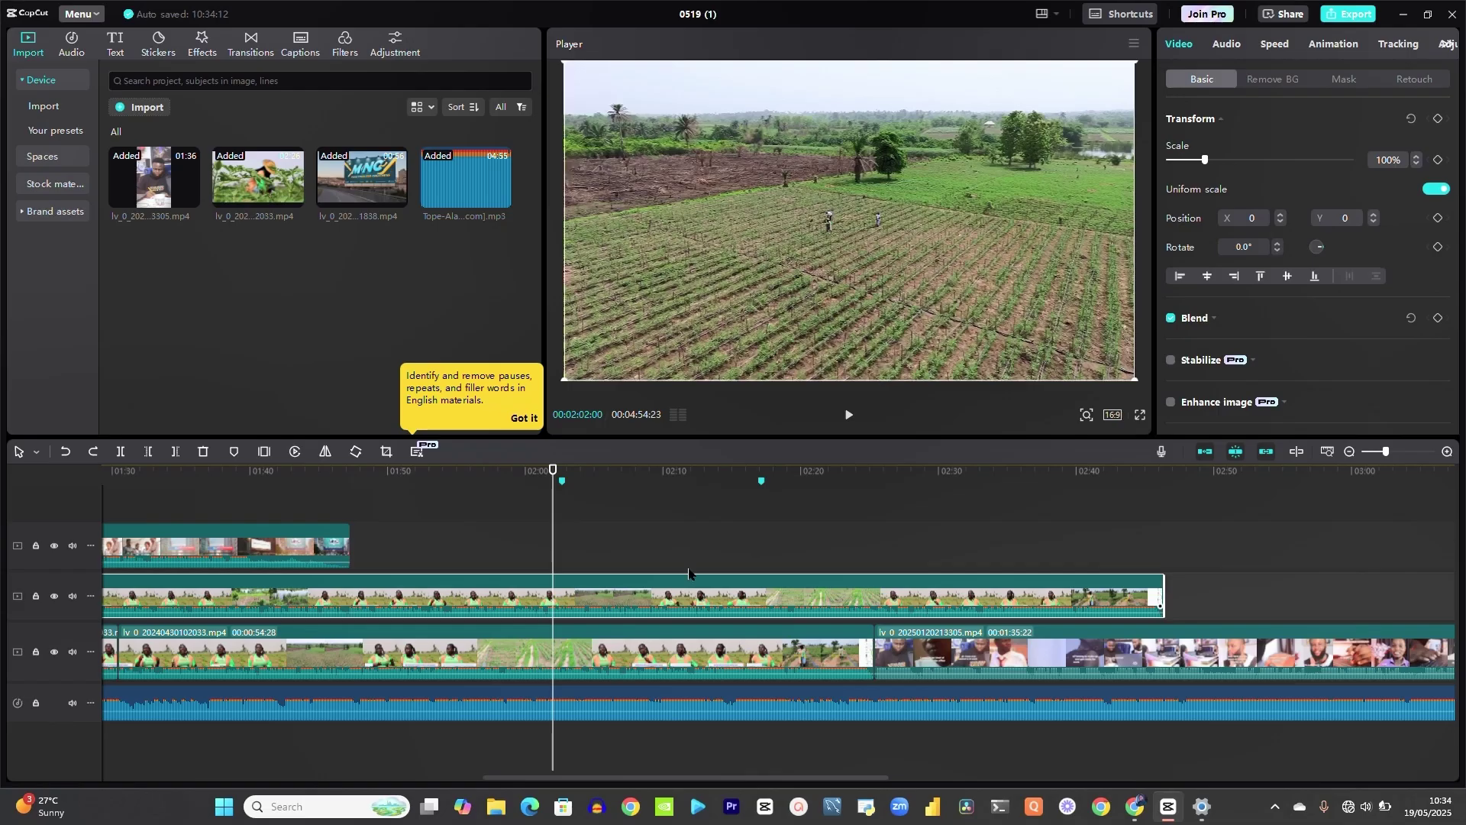
key("b")
key("b")
left_click(35, 452)
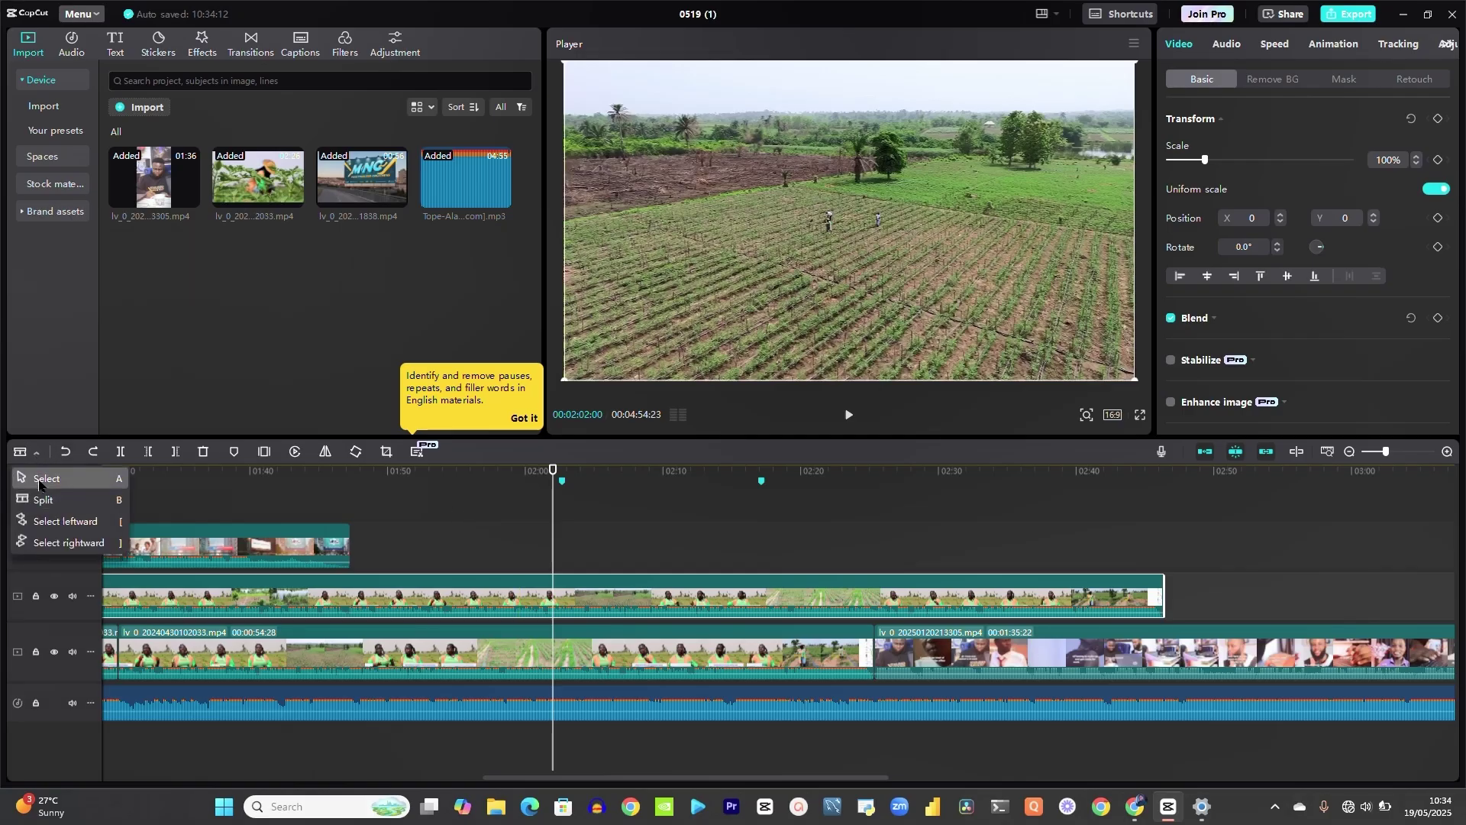
left_click(38, 484)
left_click(36, 452)
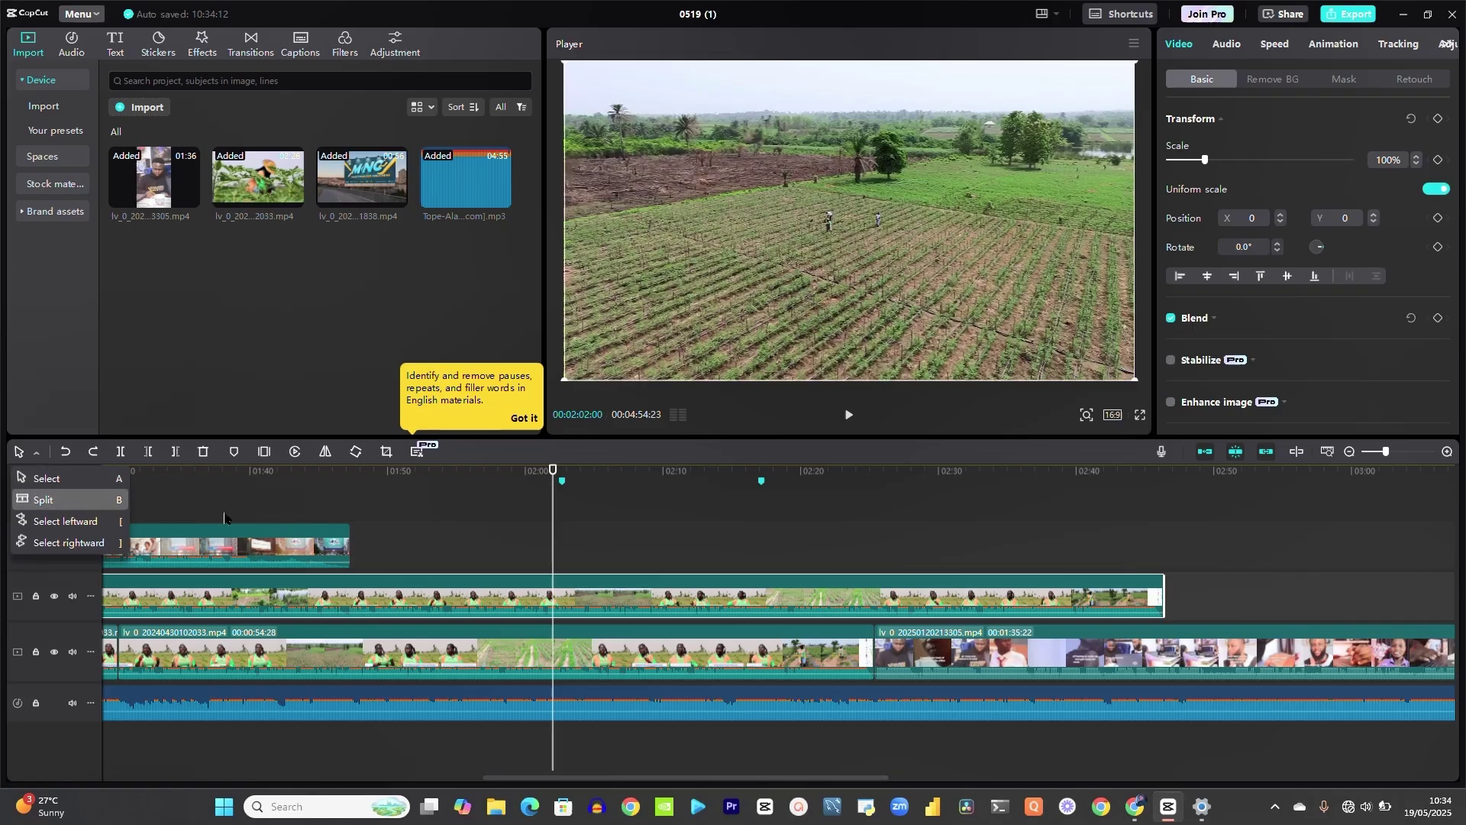
left_click(231, 547)
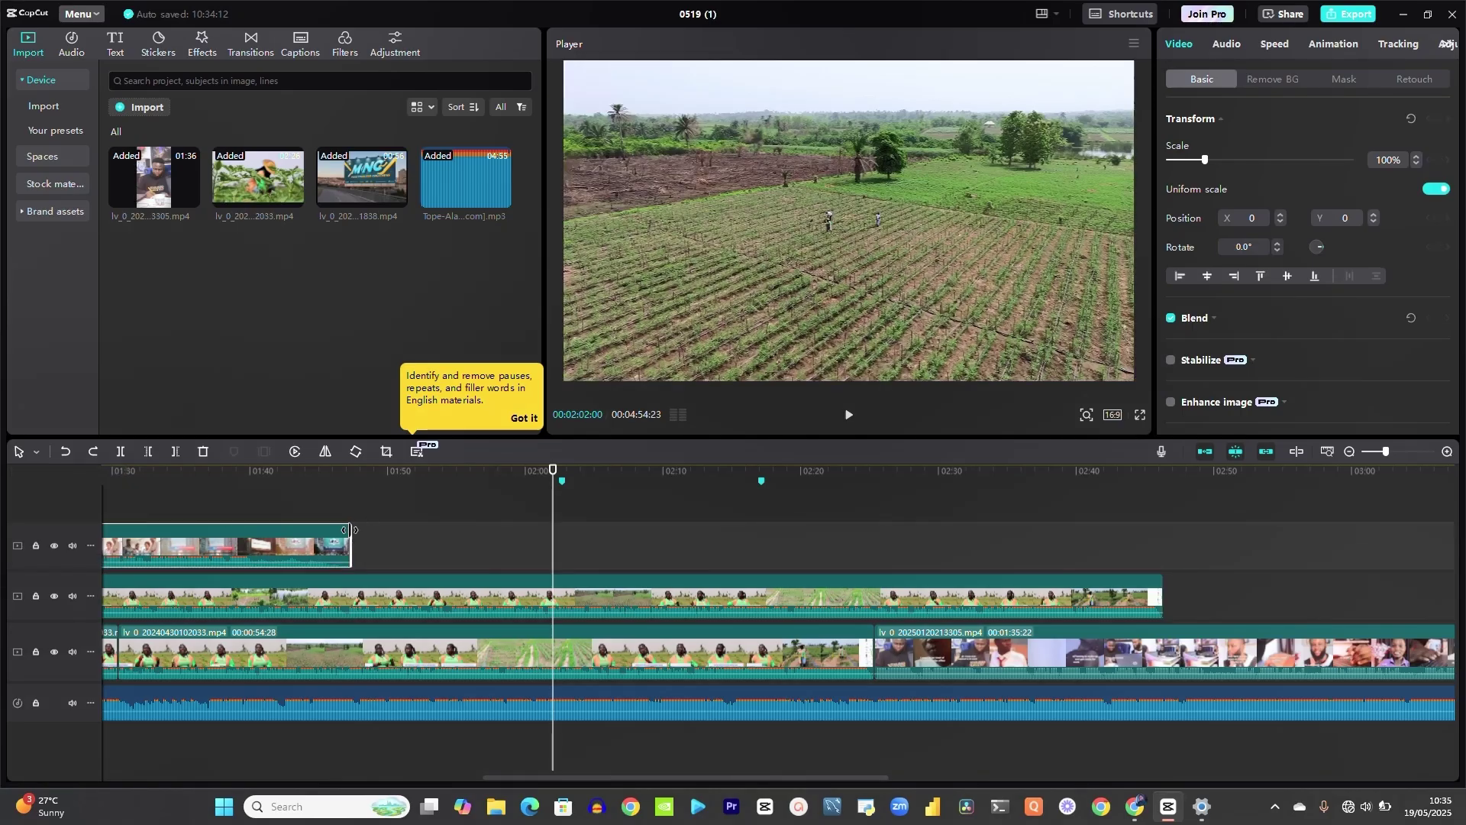
Step: Insert a freeze frame at 00:02:02:00 in the middle video track's clip, and undo it with the playhead at 00:01:59:05
left_click(368, 596)
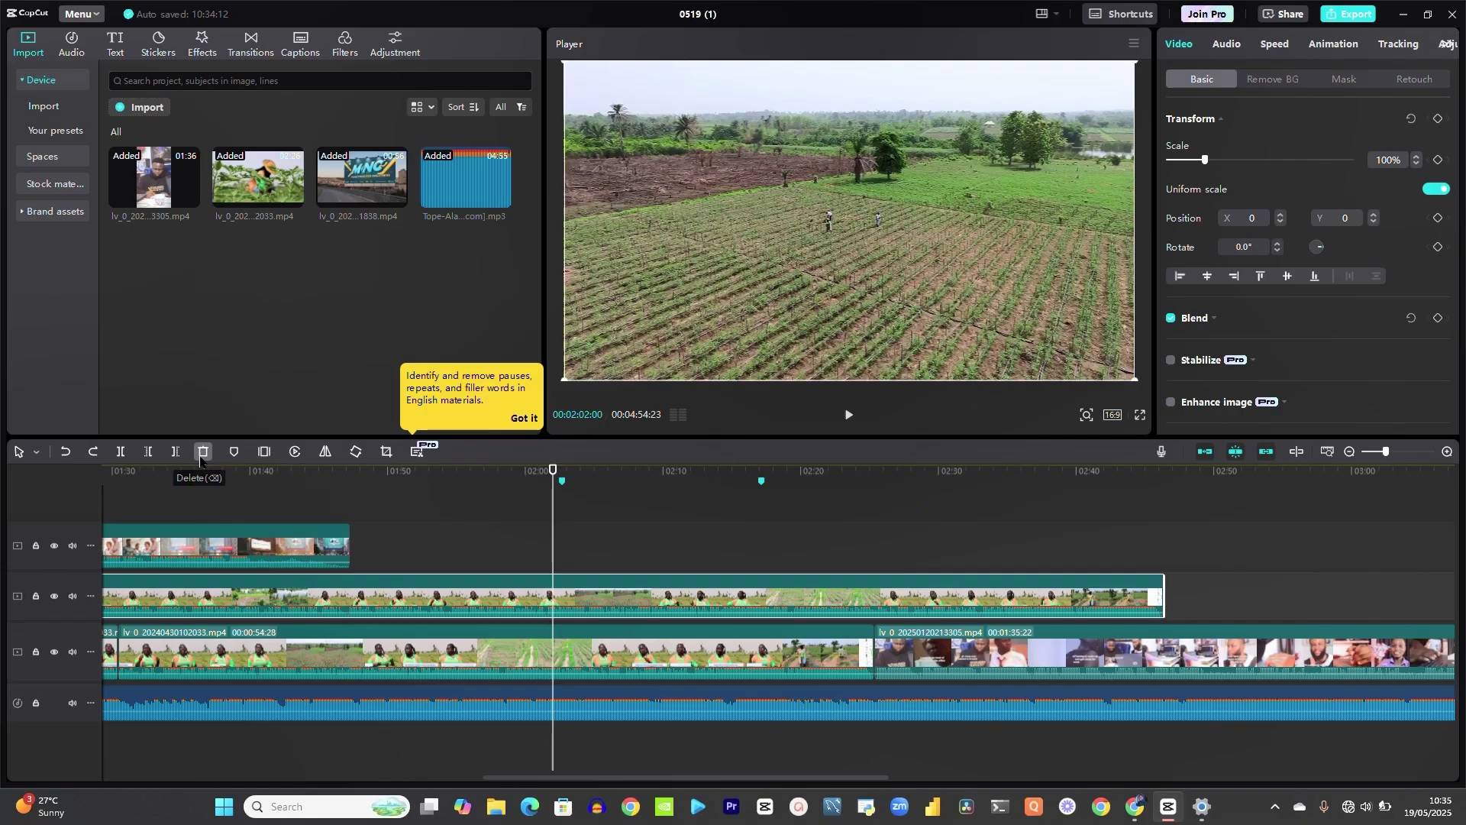
left_click(265, 459)
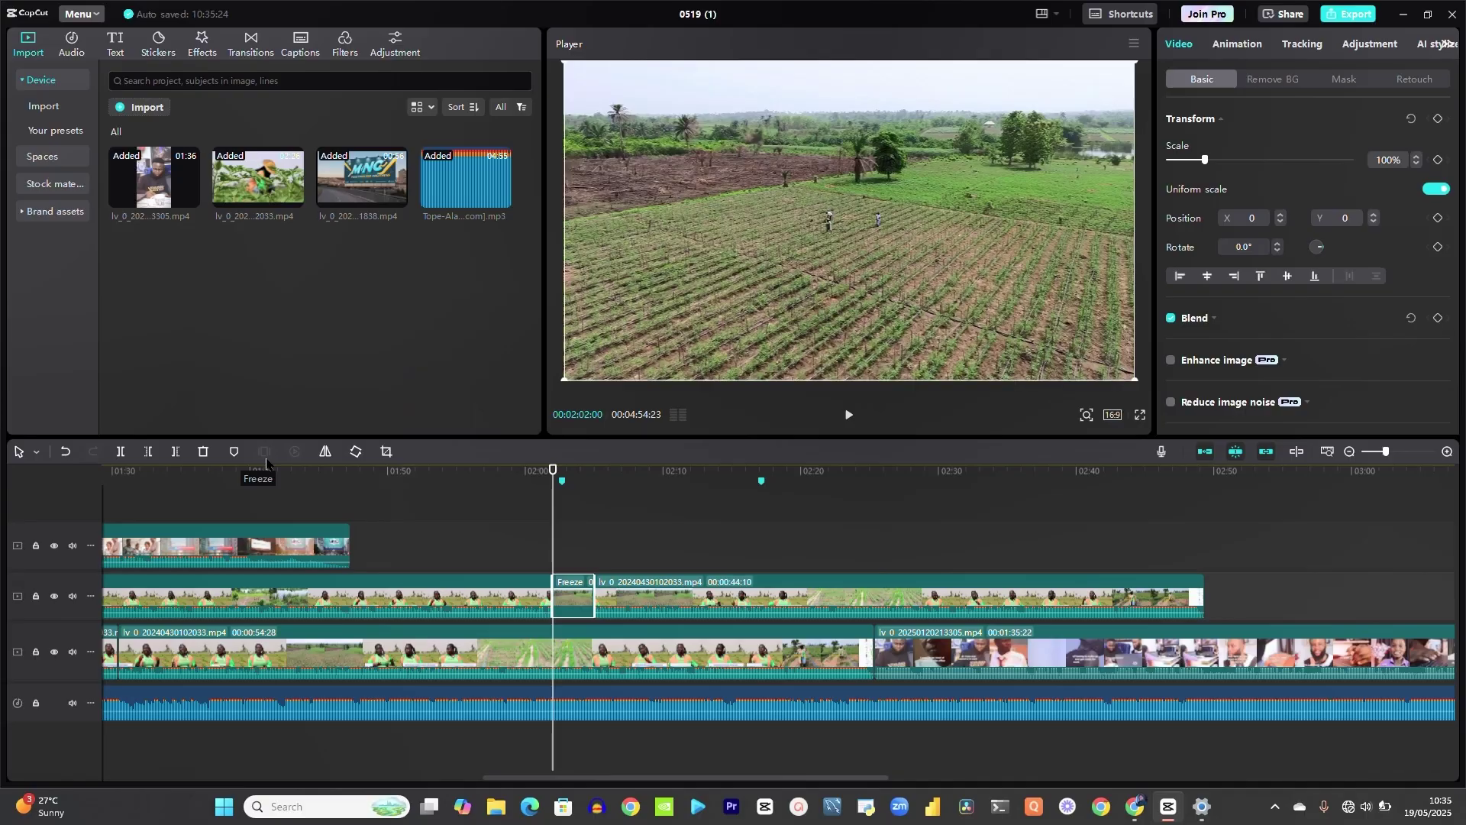
left_click(515, 472)
key("ctrl+z")
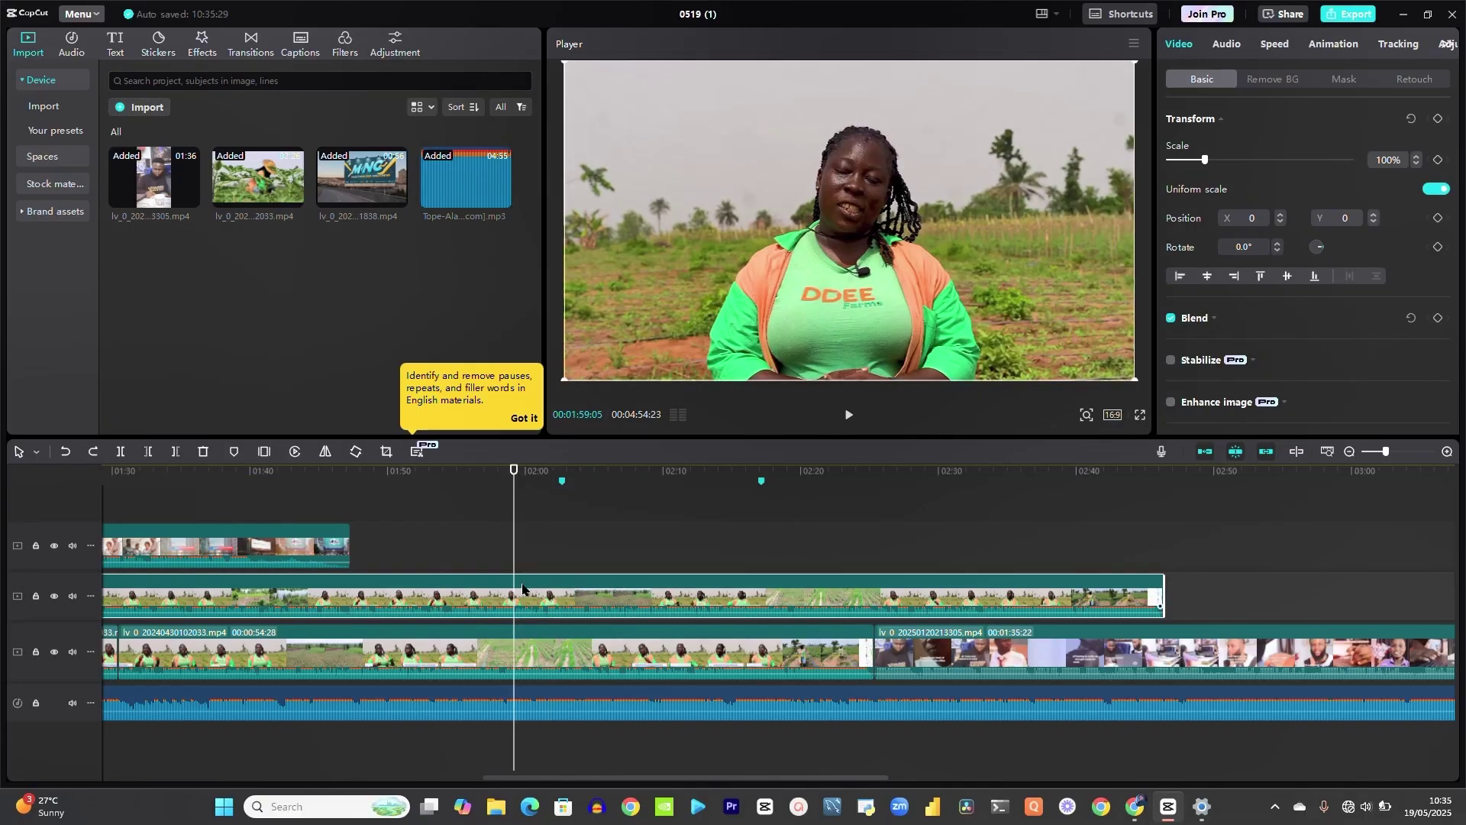
Step: Mute the main video track, the music track and the uppermost video track
left_click(73, 651)
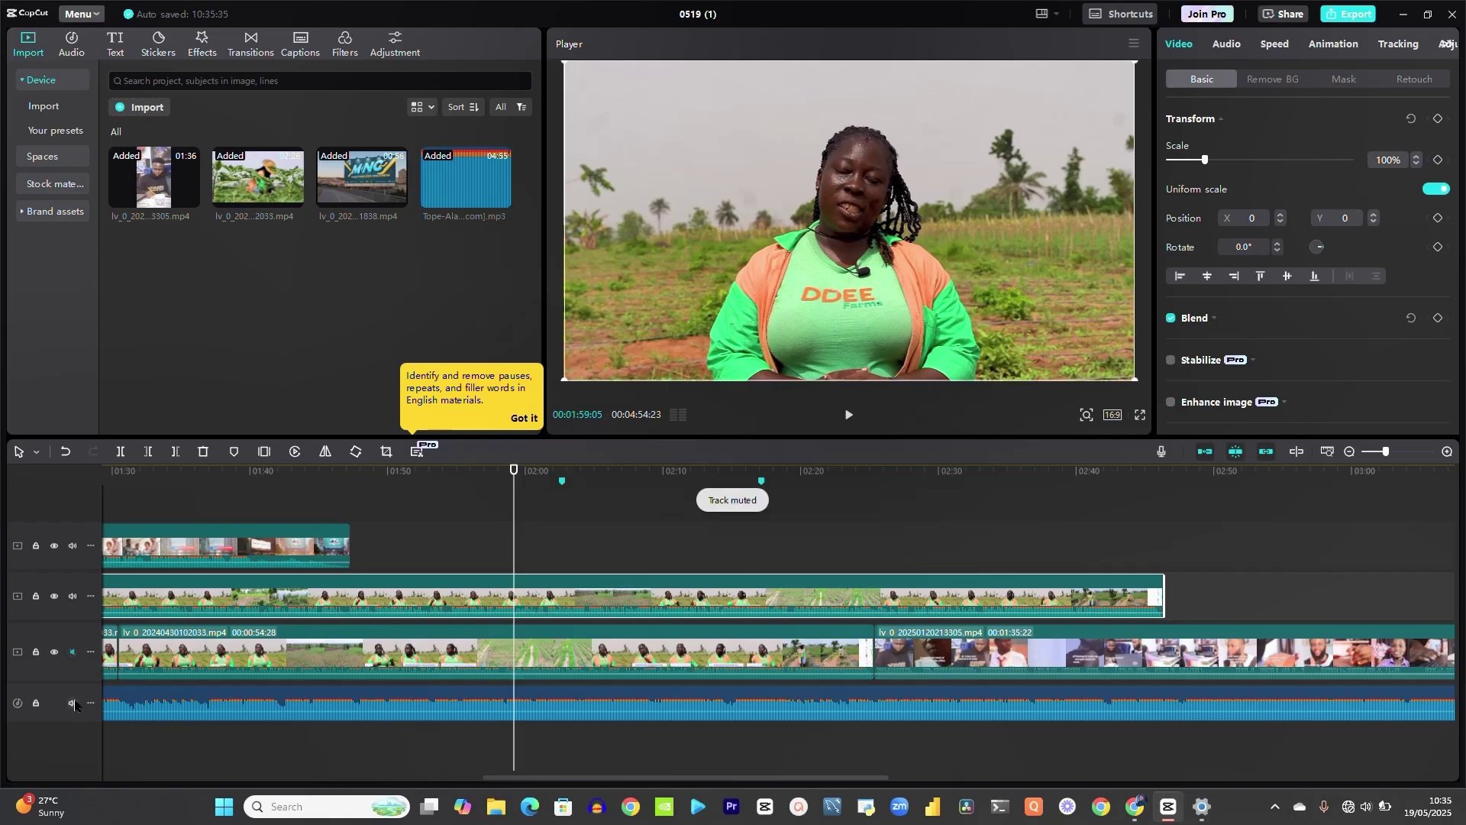
left_click(73, 703)
left_click(72, 546)
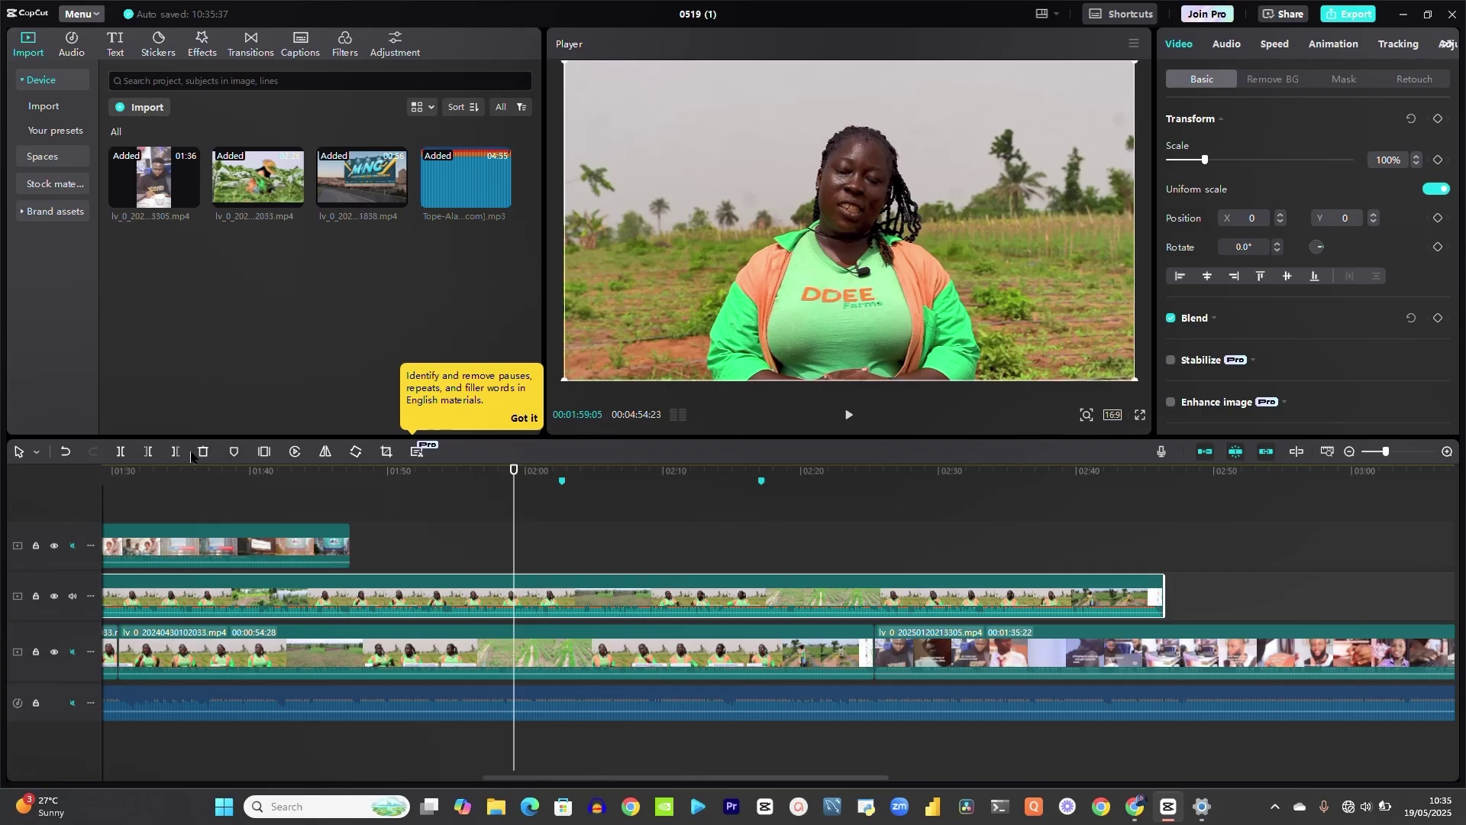
Step: Freeze the middle video track's clip at 00:01:59:05, move the freeze frame to the track above, and play that section
left_click(264, 455)
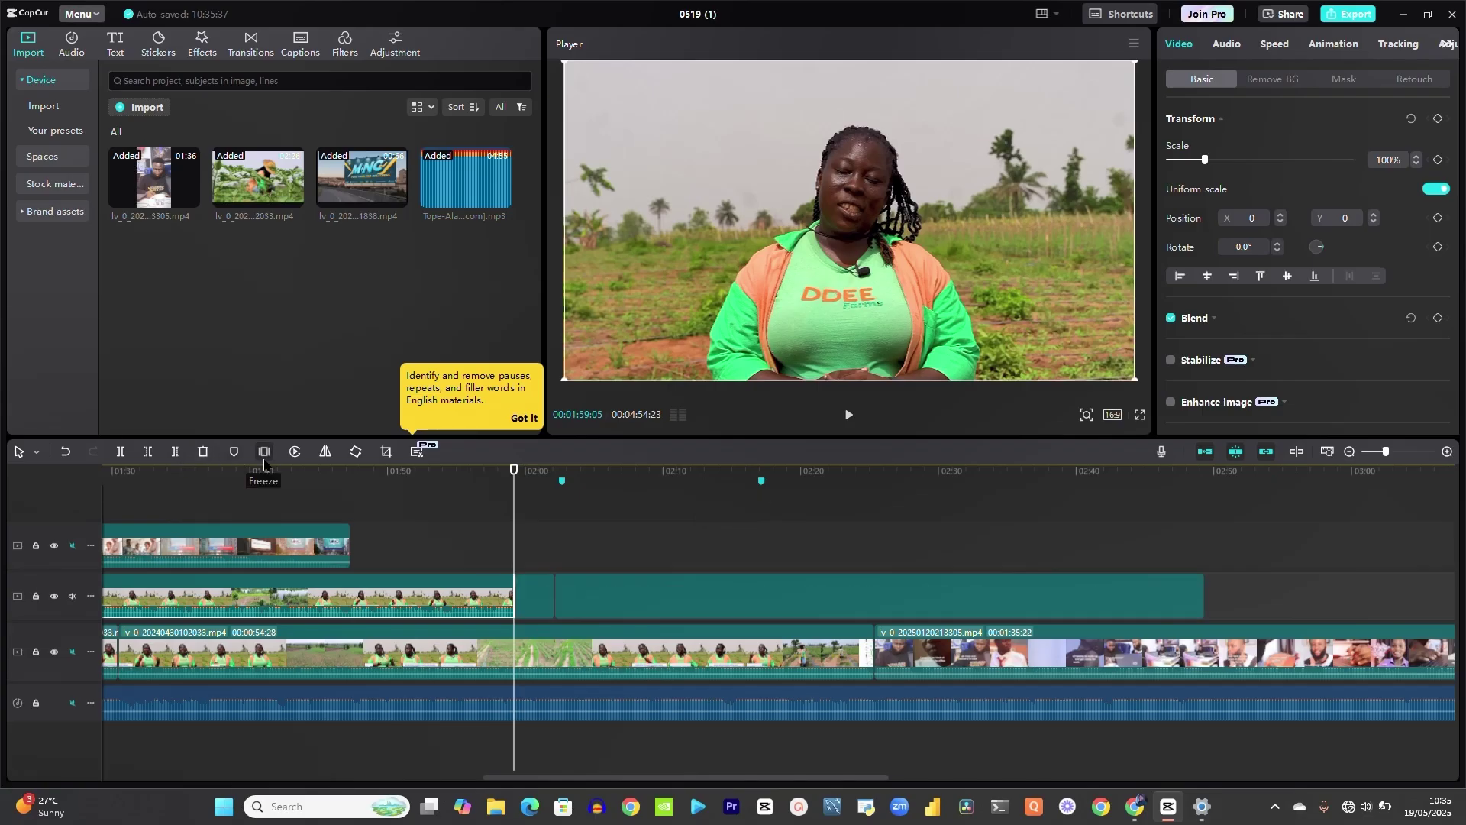
left_click(543, 489)
left_click_drag(551, 600, 563, 537)
left_click(486, 483)
key("space")
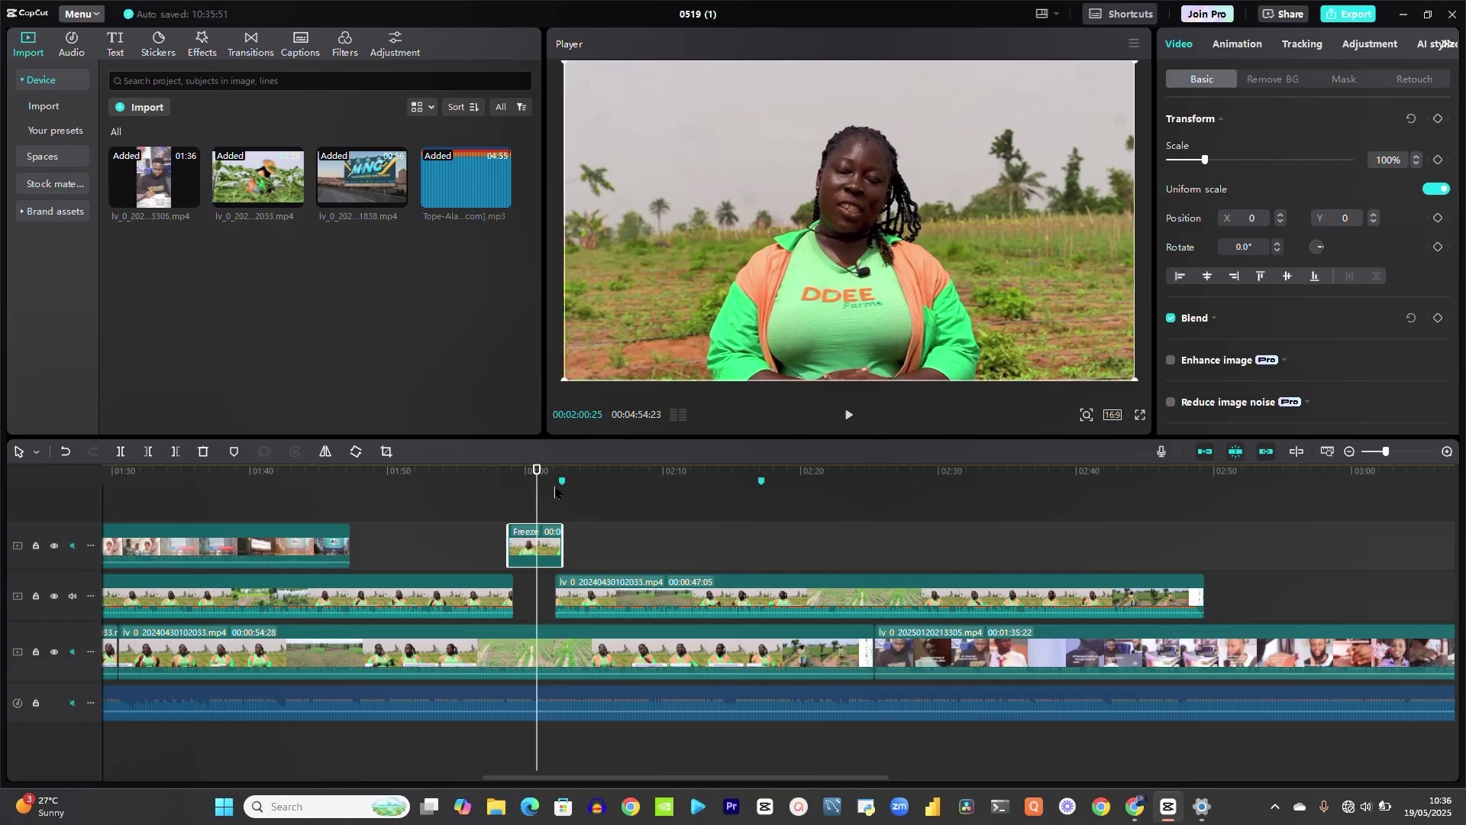
Step: Extend the freeze frame to 00:00:47:09, and shorten it to end at 00:02:02:05
left_click(556, 481)
left_click_drag(562, 545, 1157, 563)
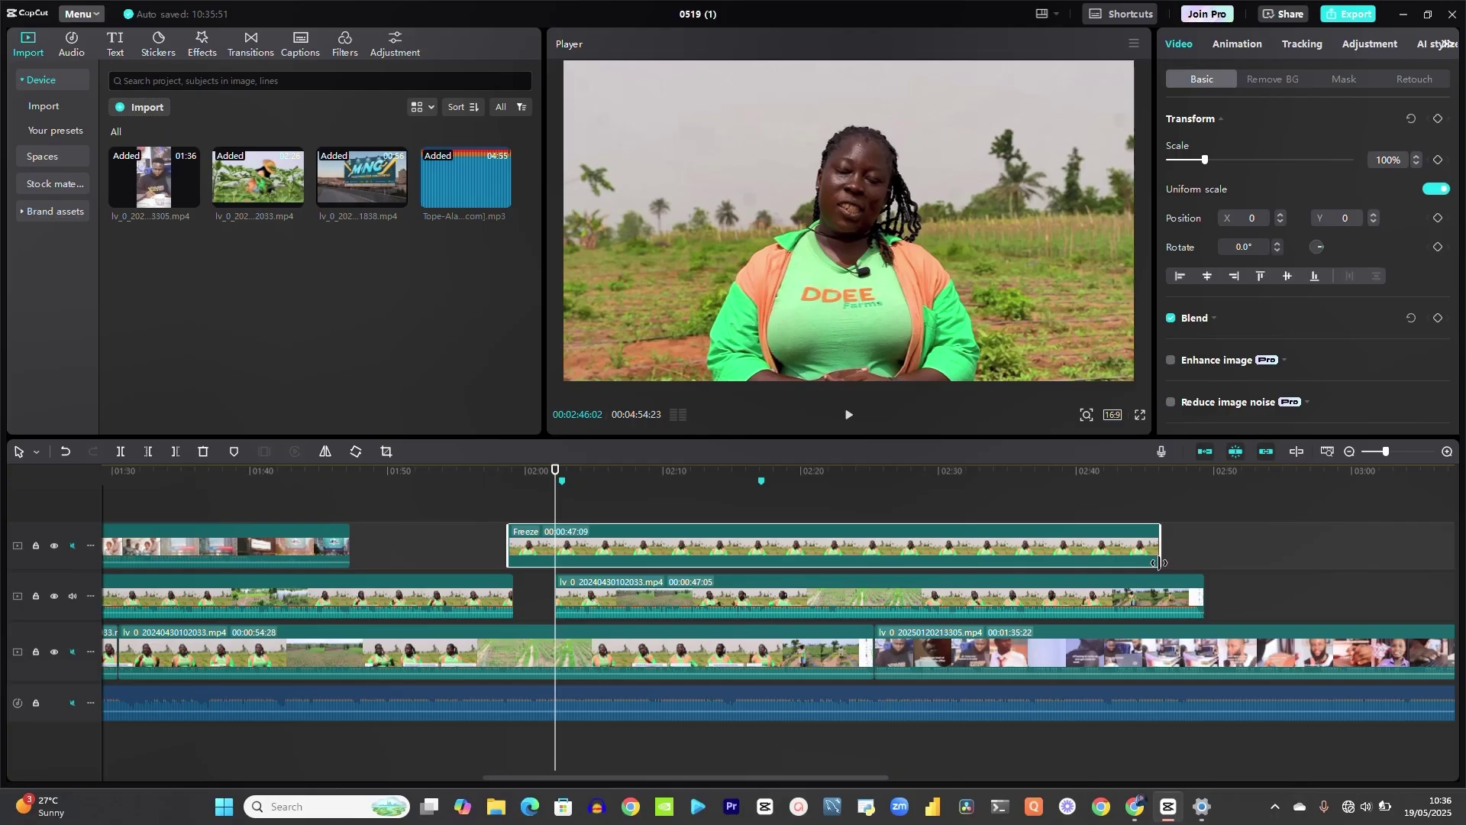
left_click_drag(1158, 563, 551, 573)
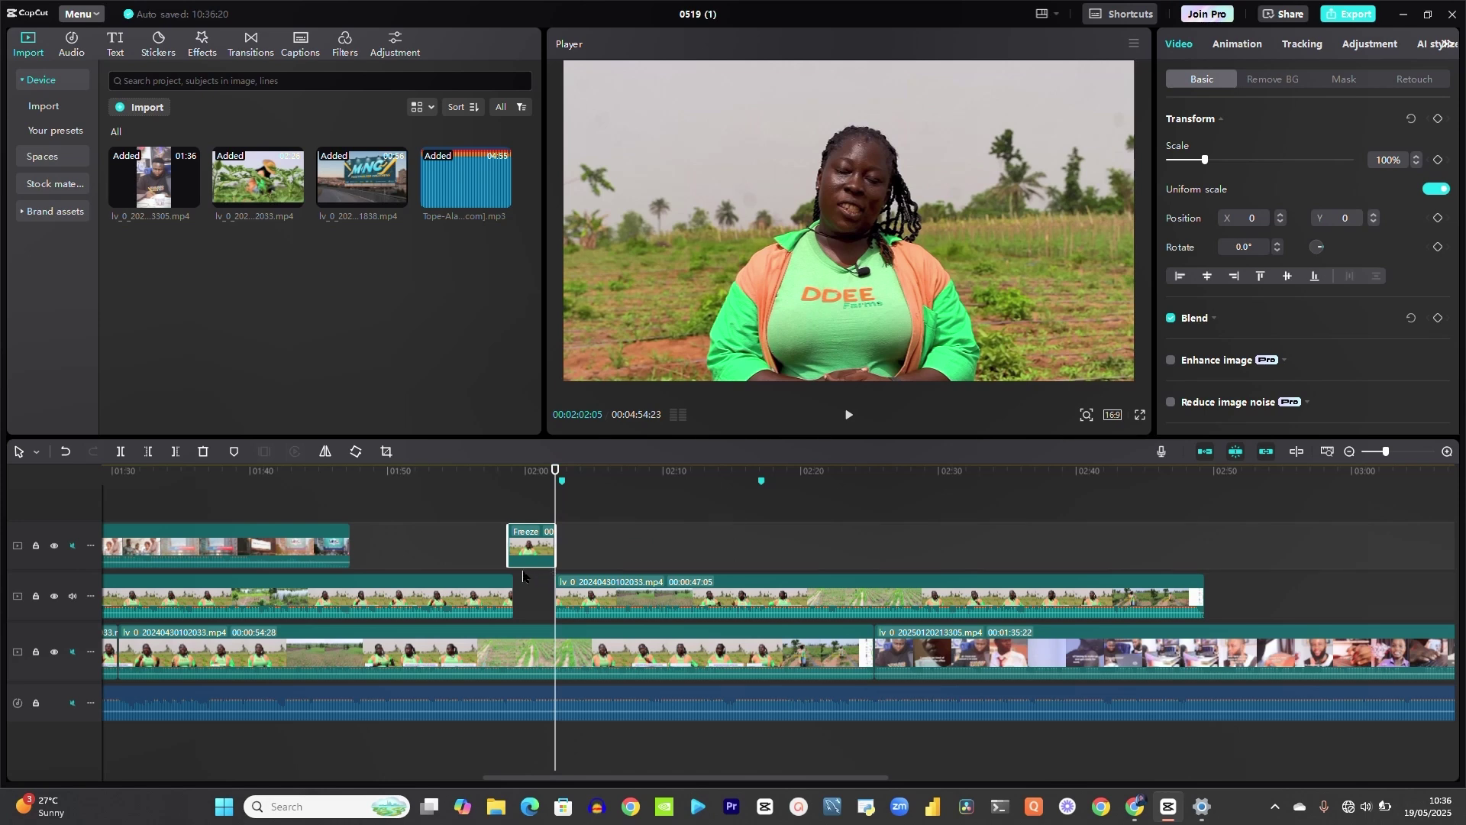
left_click(535, 480)
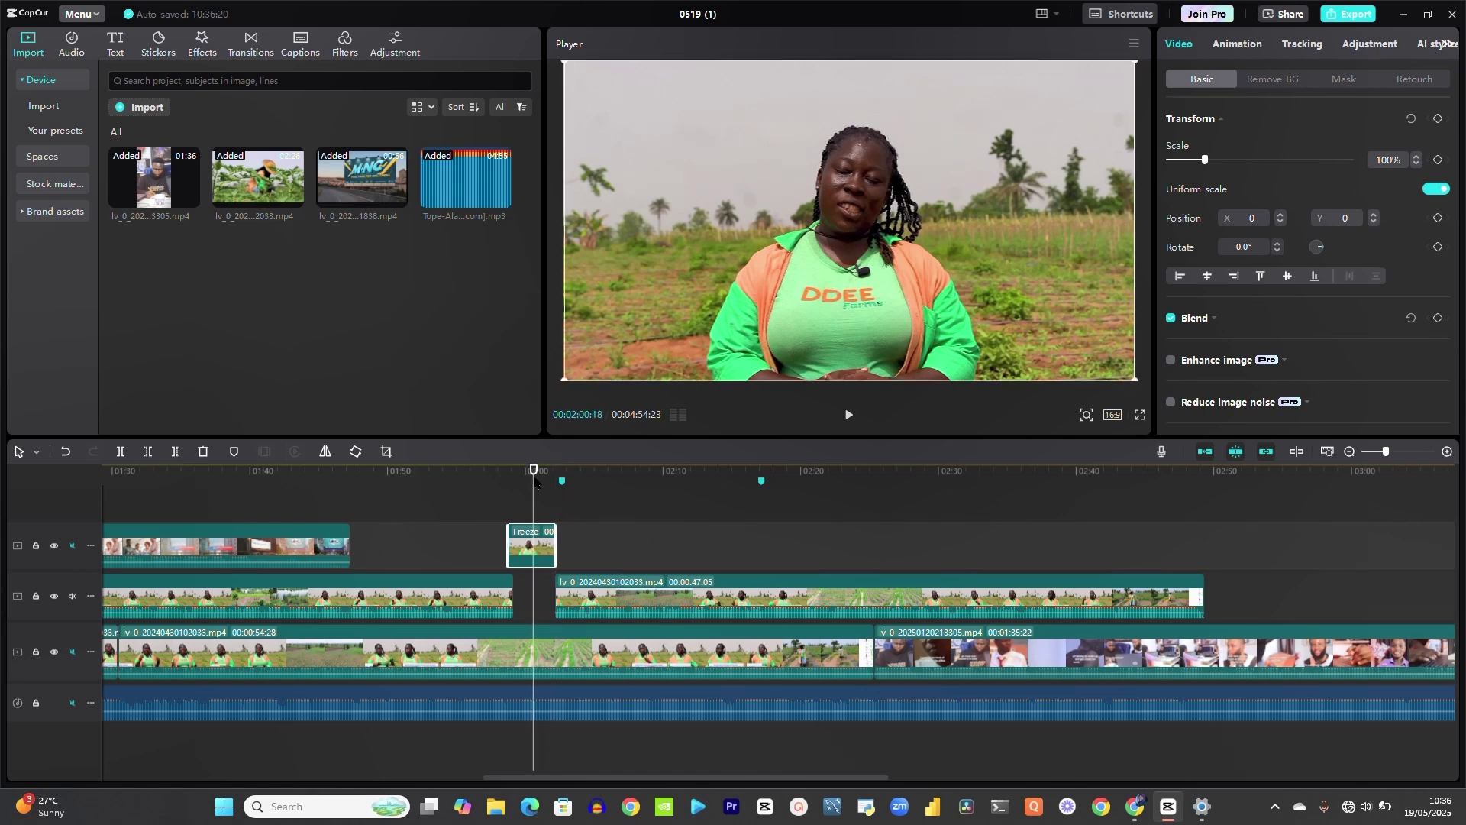
scroll(534, 479, "down", 2)
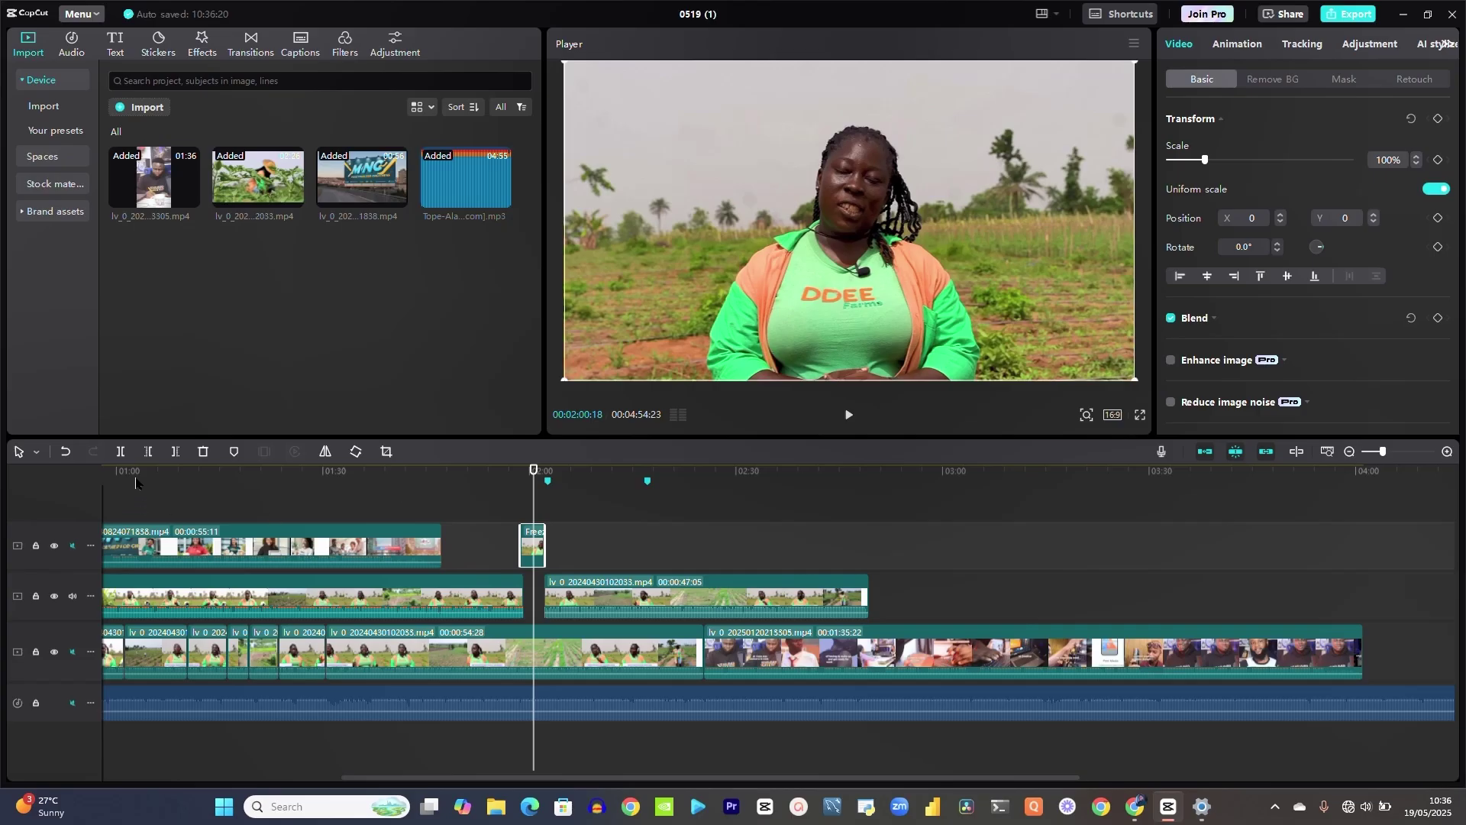
Step: Undo the freeze frame's length changes, its move to the upper track and its insertion
left_click(66, 452)
left_click(66, 452)
left_click(66, 452)
left_click(65, 452)
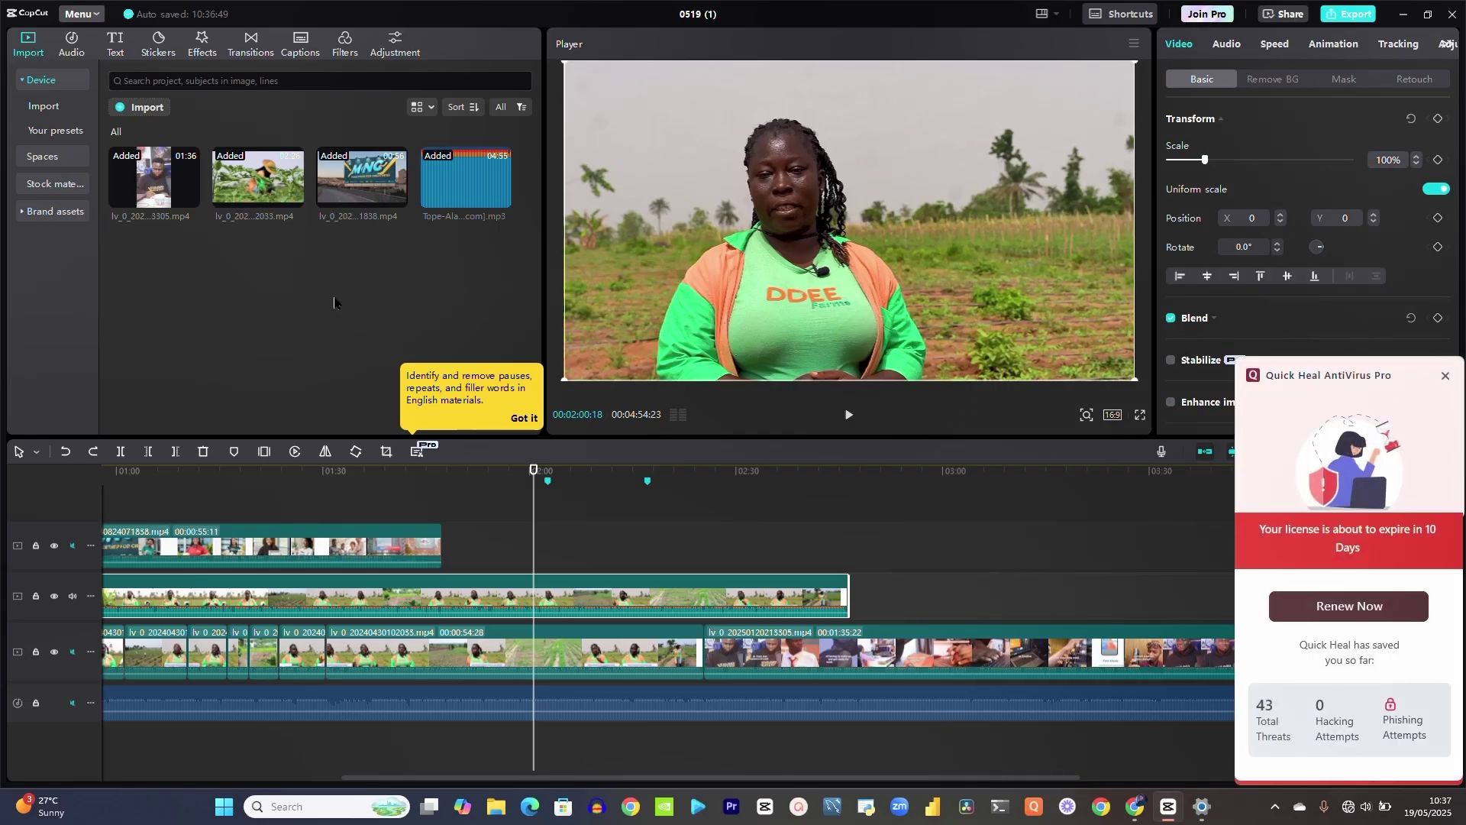
Step: Browse the audio library's music, sound effects and copyright check sections
left_click(70, 50)
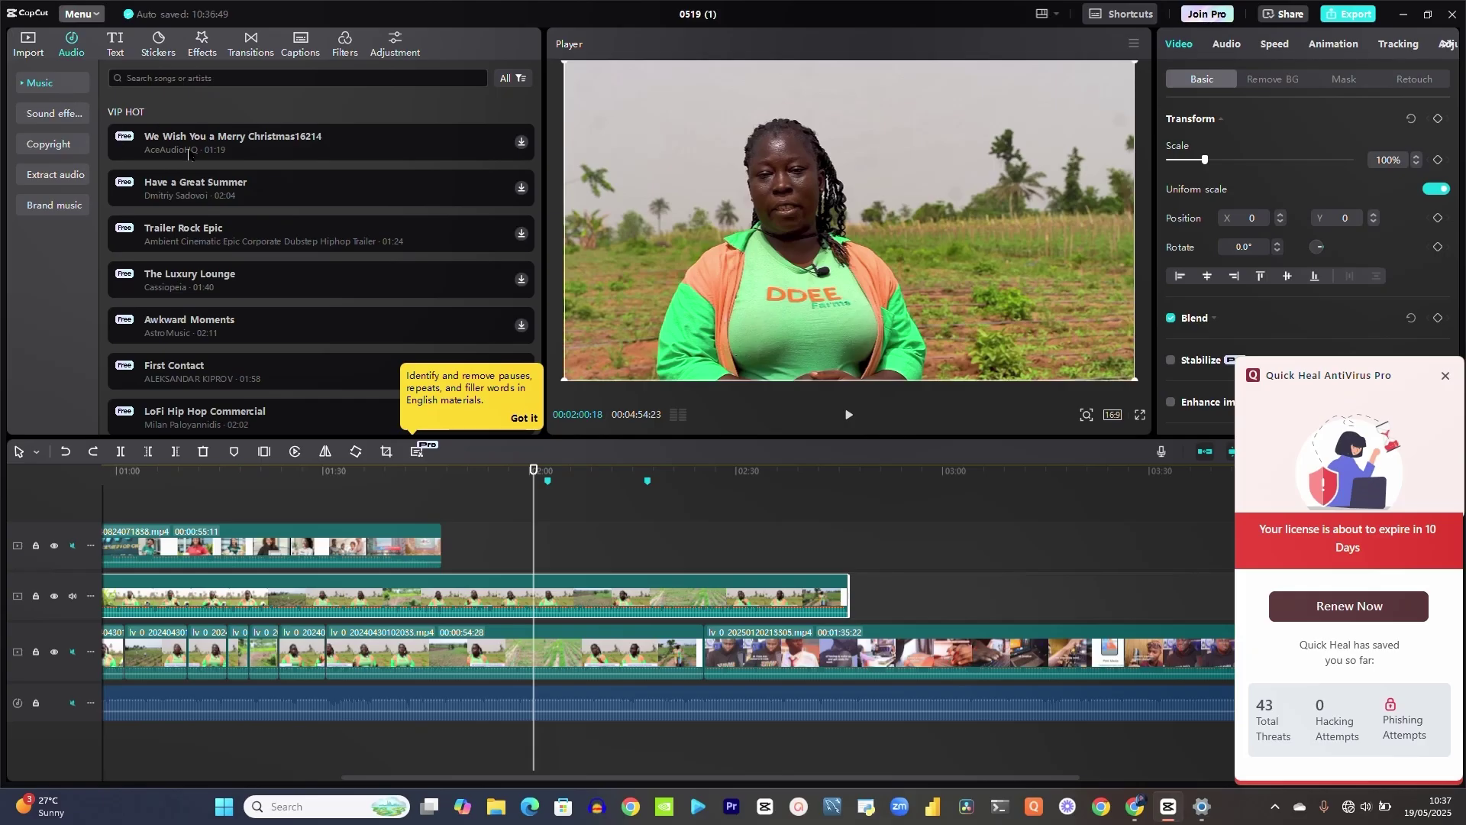
left_click(72, 119)
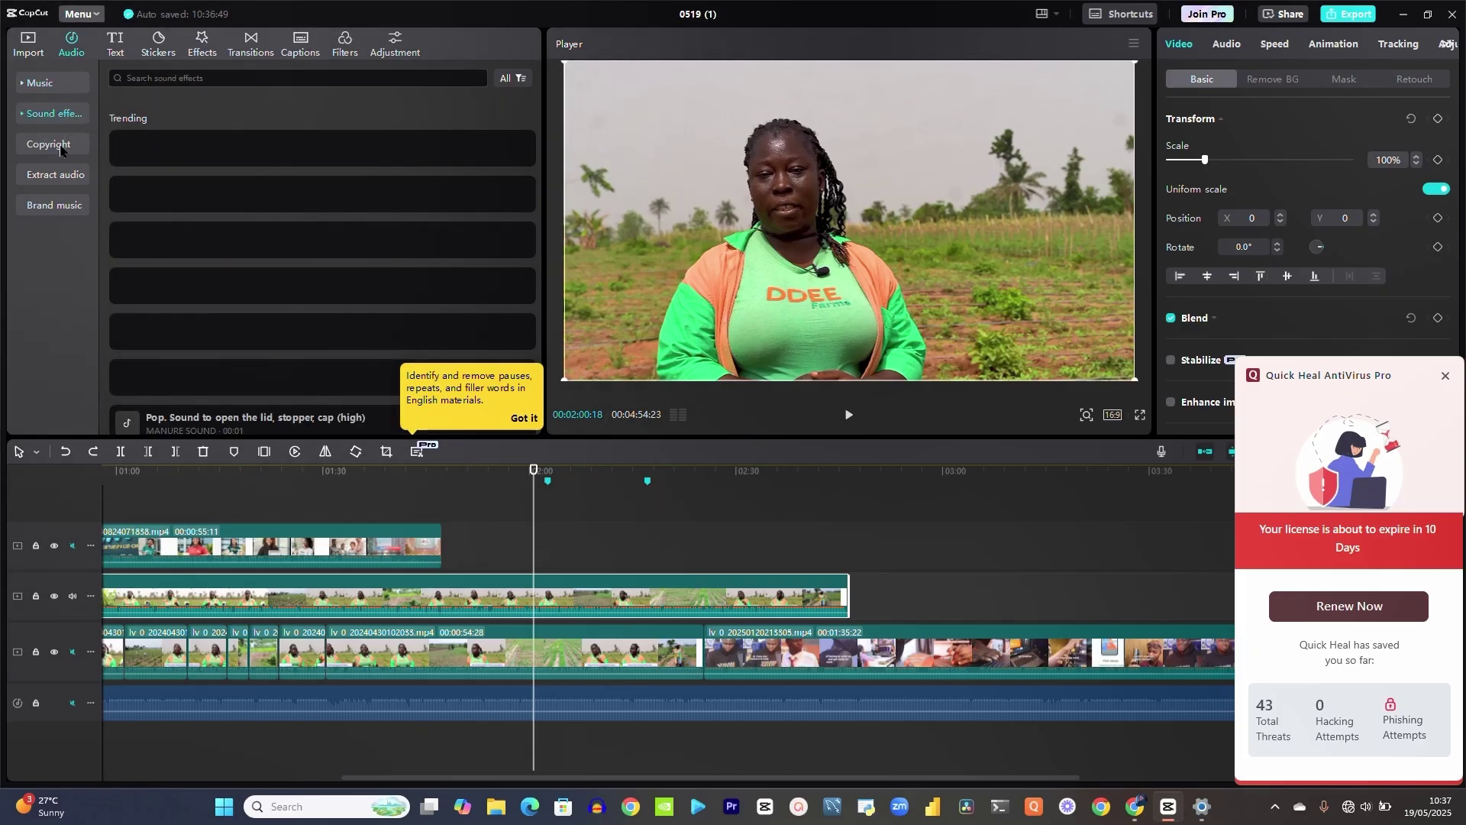
left_click(61, 150)
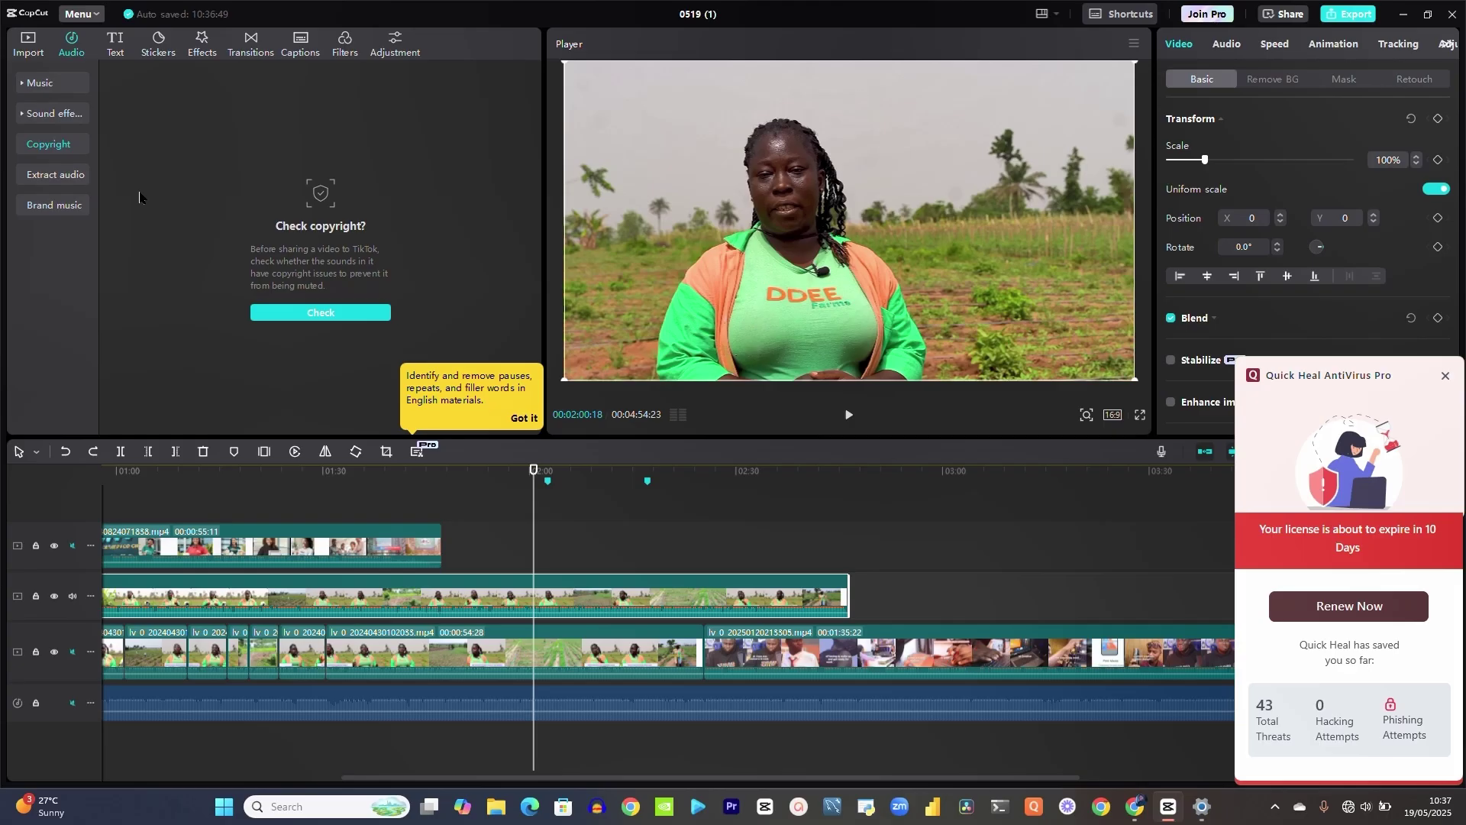
Step: Extract the audio from the JERUSALEM torun video in the Music folder
left_click(50, 180)
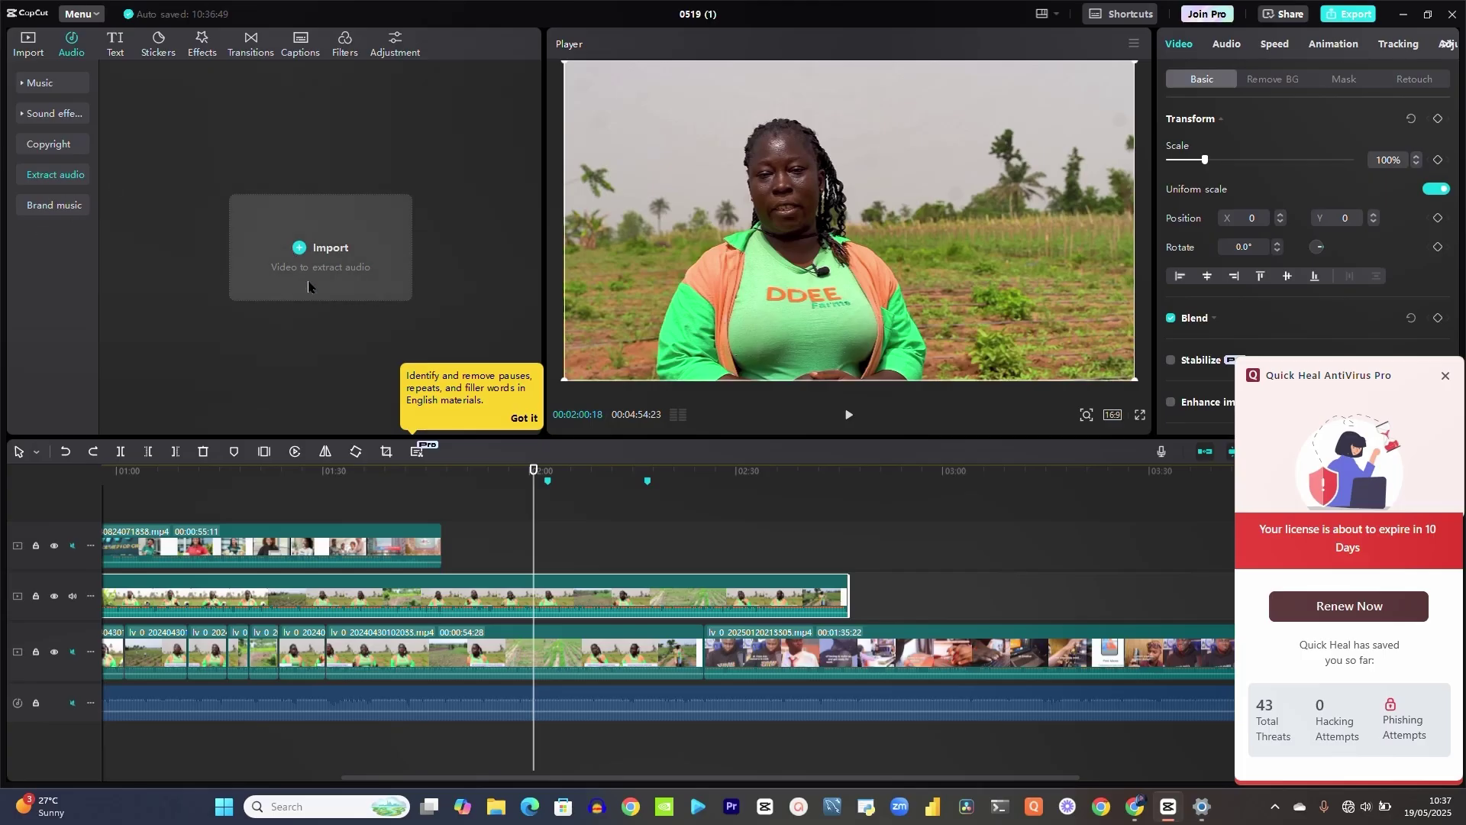
left_click(300, 255)
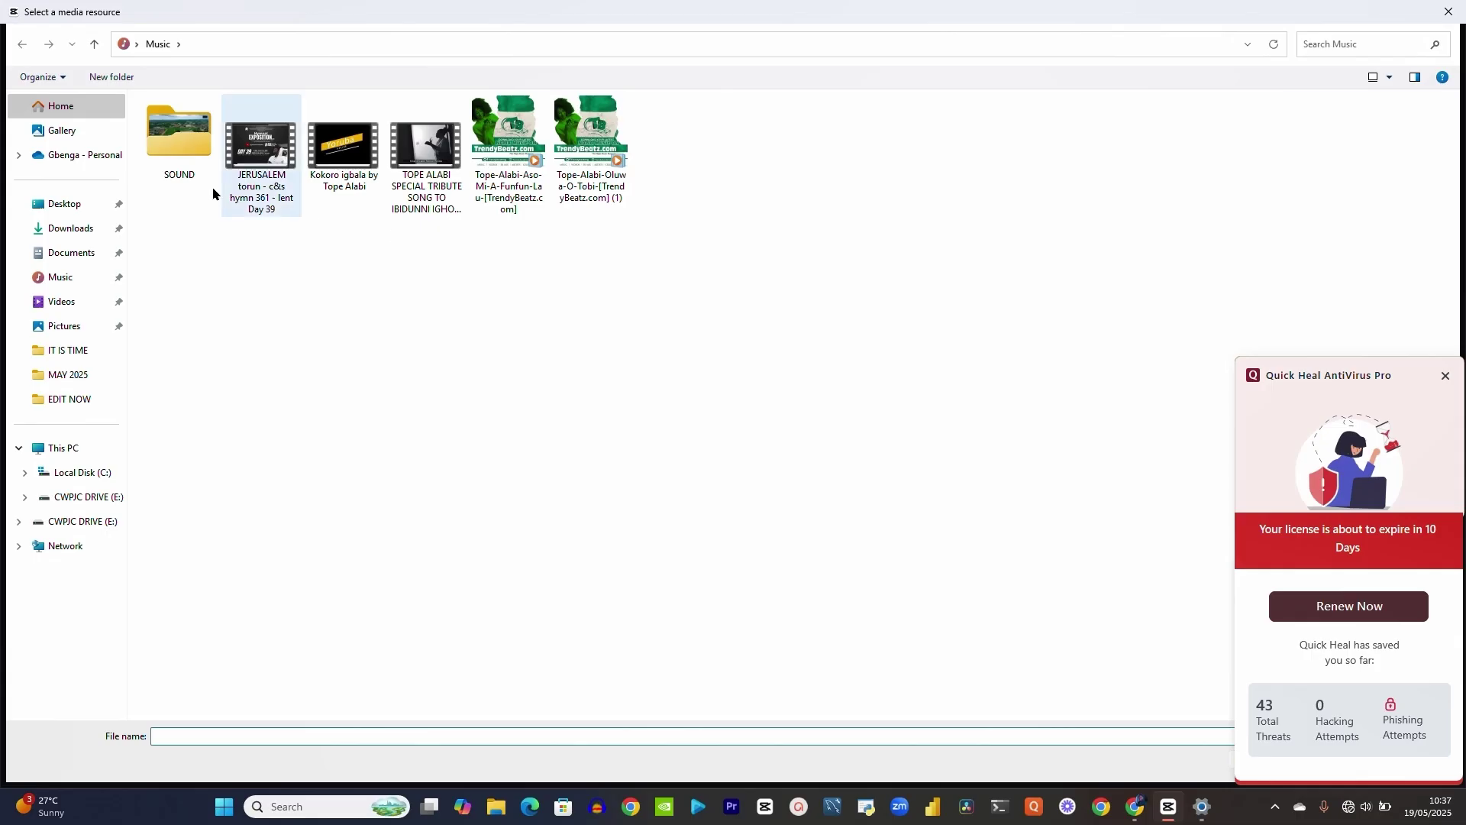
double_click(259, 176)
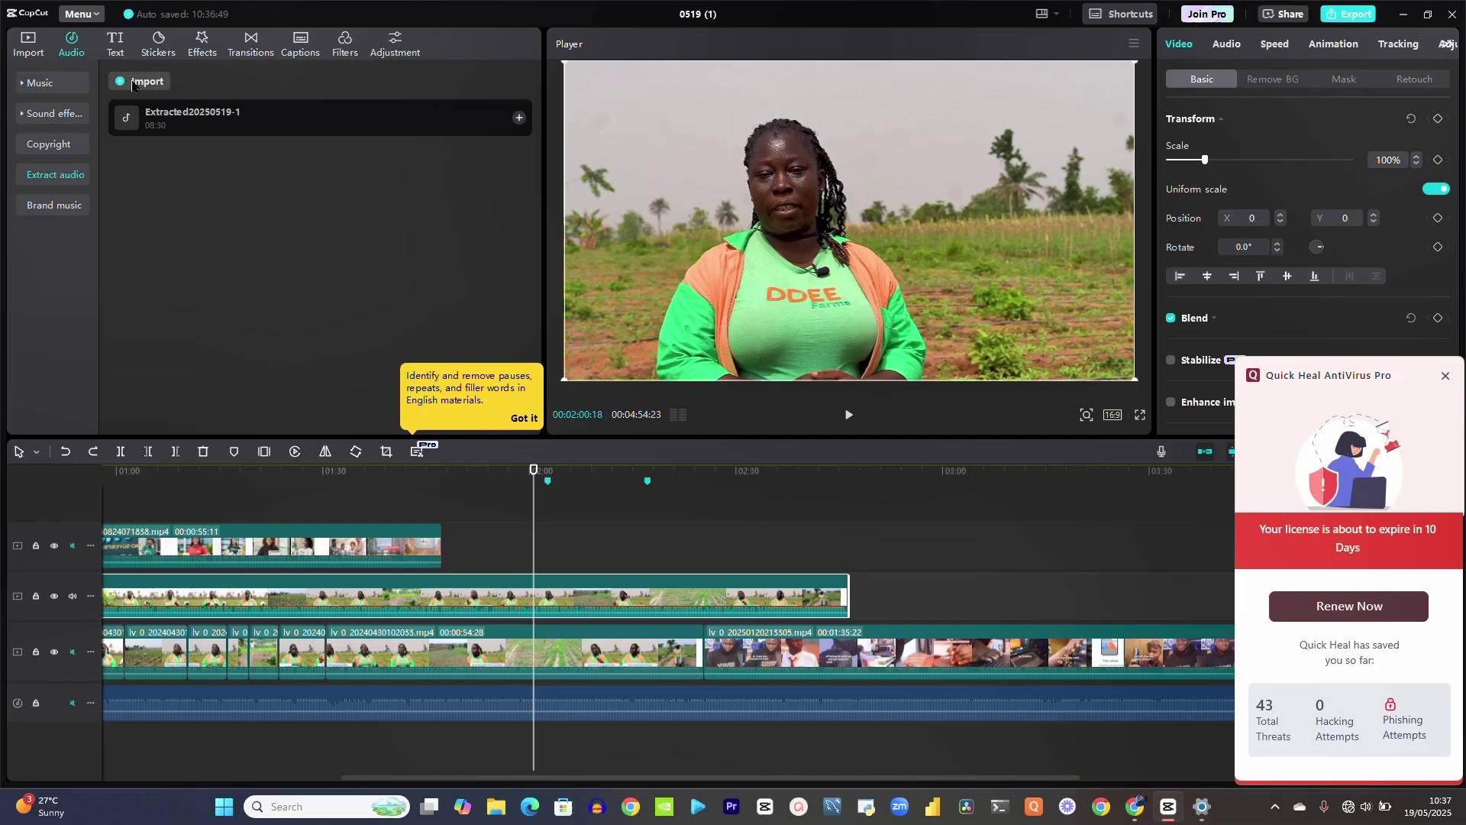
Step: Undo the muting of the uppermost video track and music track, and delete the extracted audio from the audio library
left_click(65, 453)
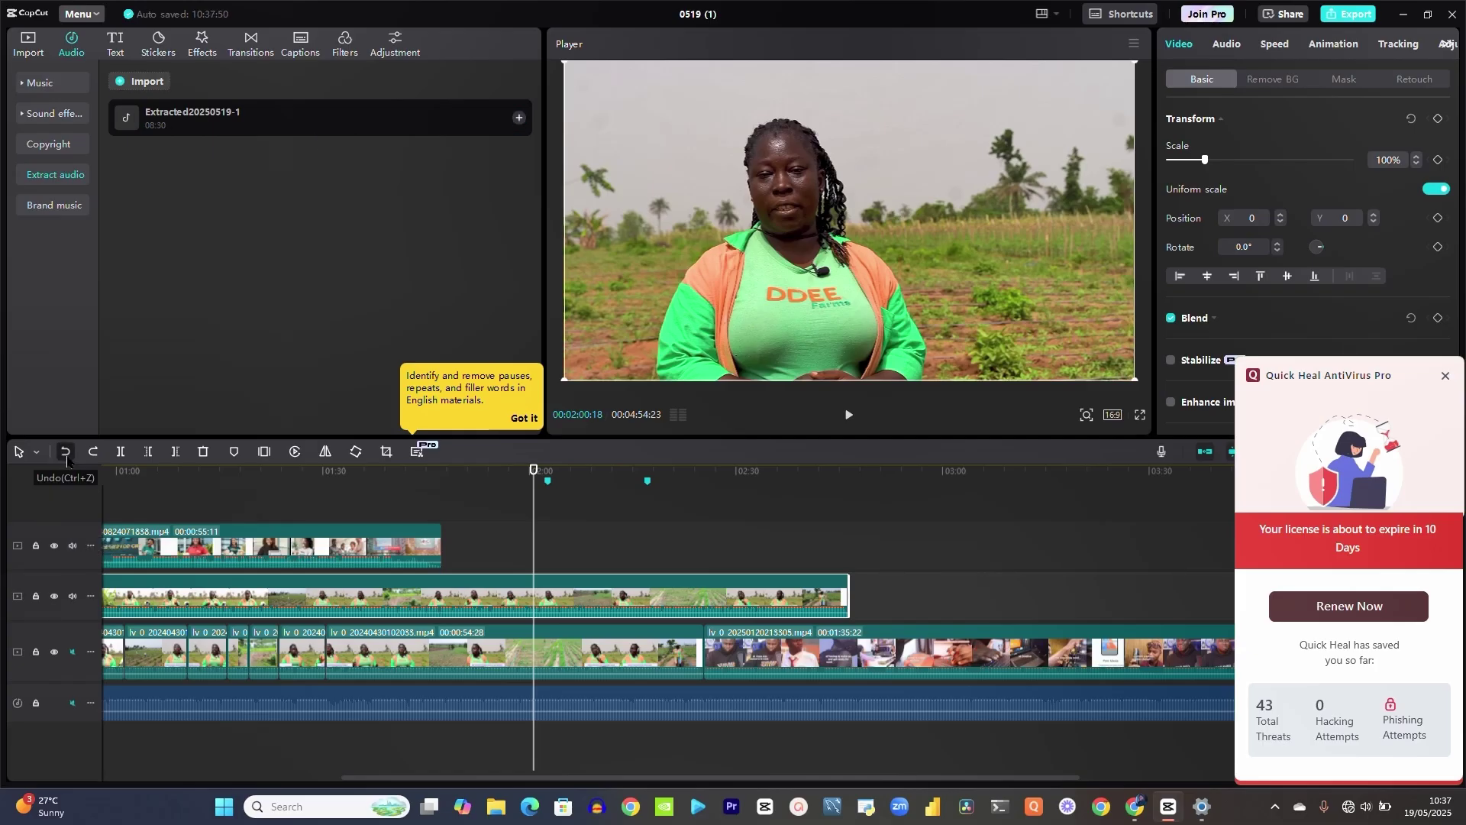
left_click(65, 453)
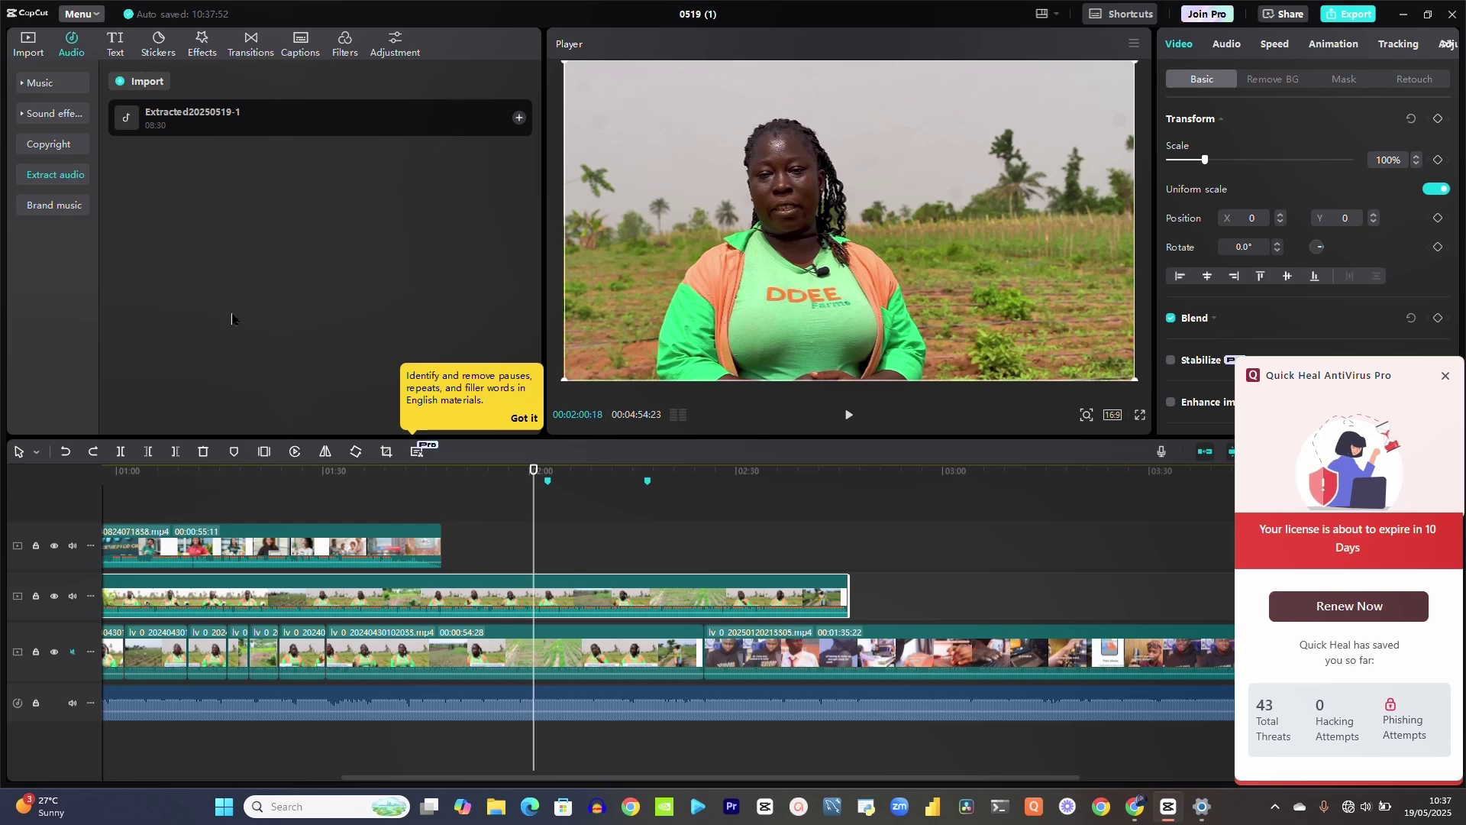
left_click(416, 136)
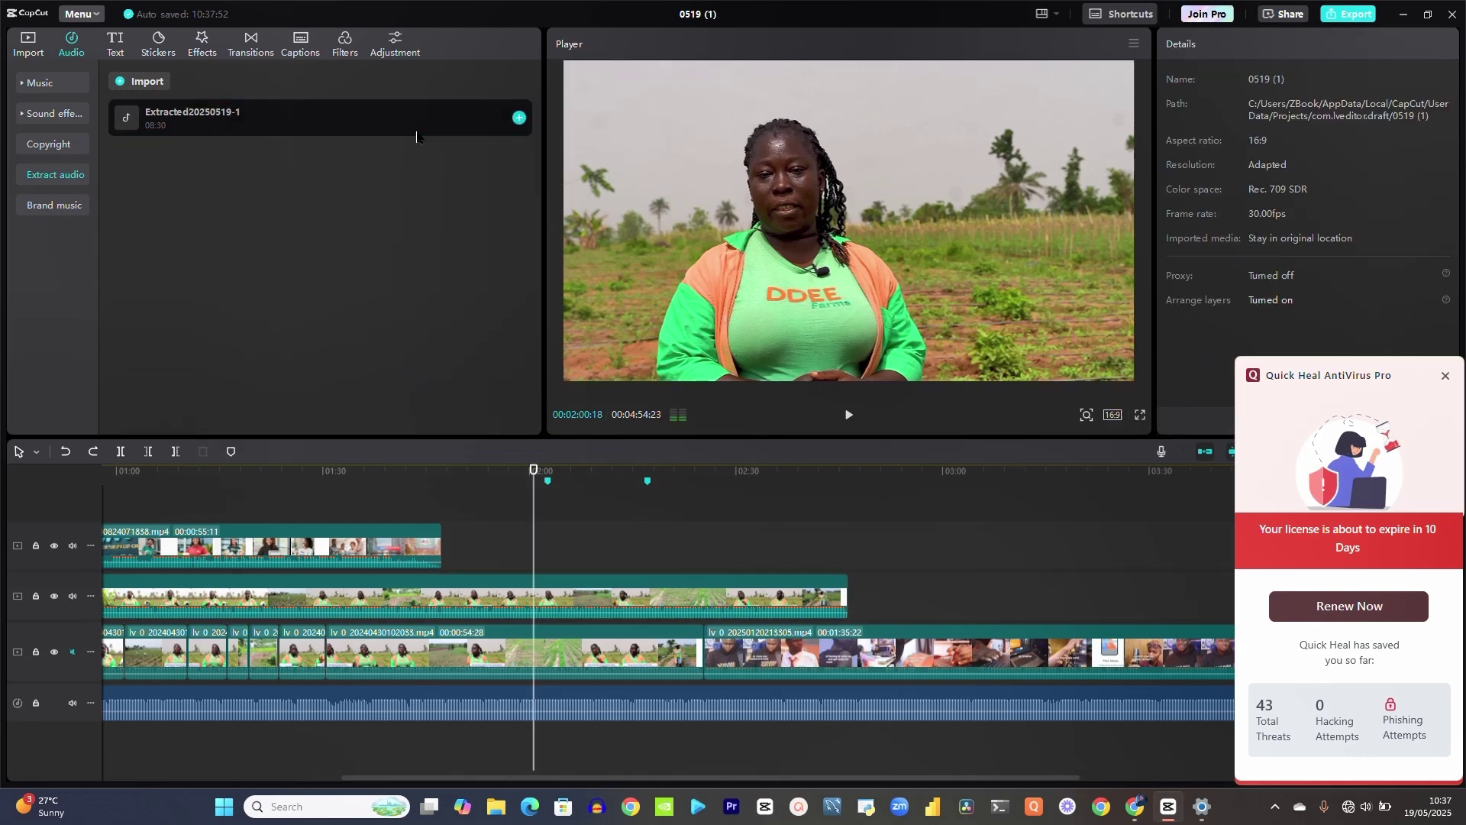
key("Delete")
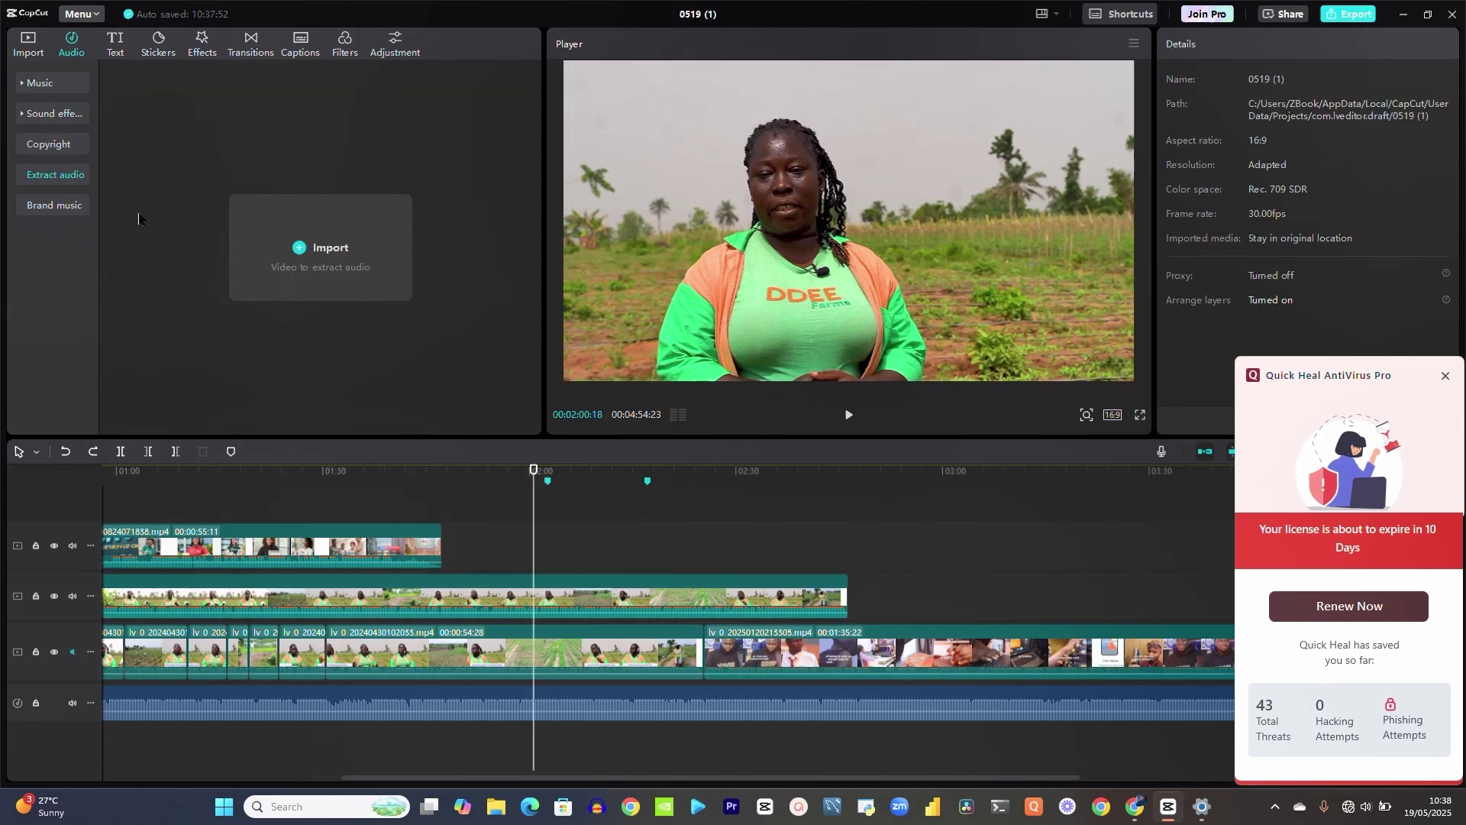
Step: Extract the audio from the Kokoro igbala video and place it on a new track beneath the music, starting at about 00:01:26
left_click(301, 258)
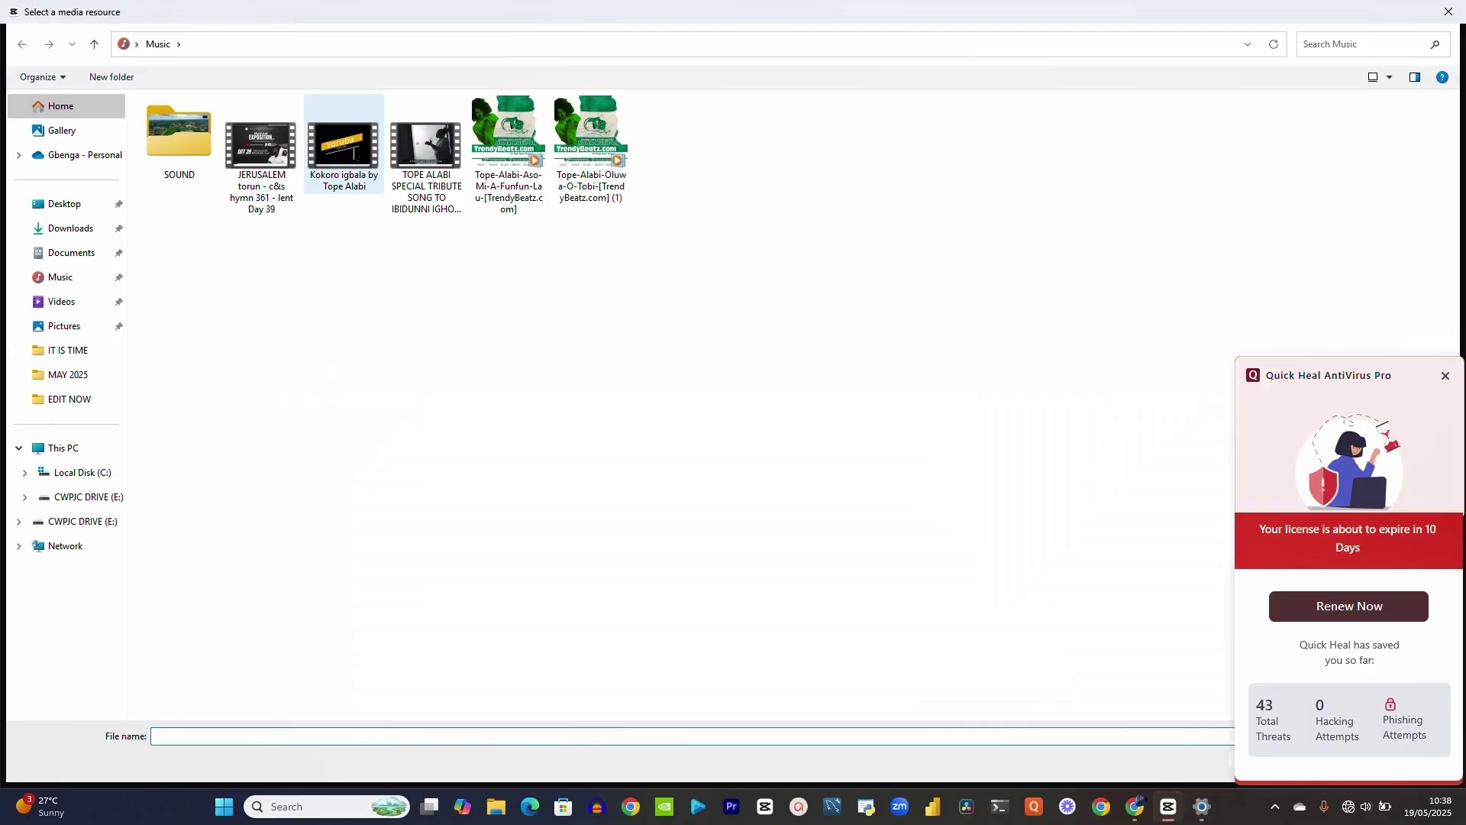
double_click(354, 153)
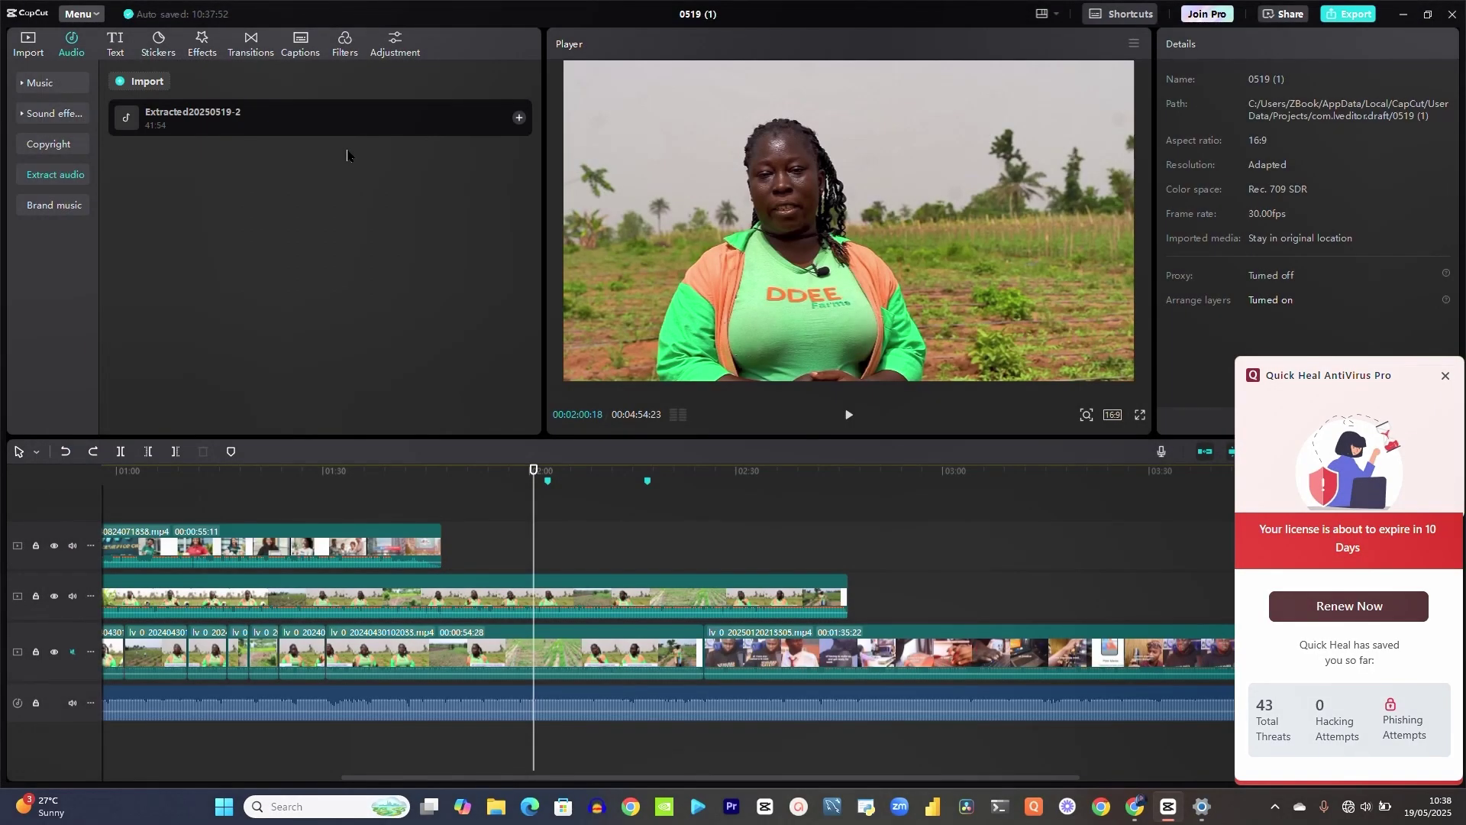
left_click(60, 214)
left_click(67, 171)
left_click_drag(311, 128, 363, 739)
left_click_drag(491, 726, 298, 748)
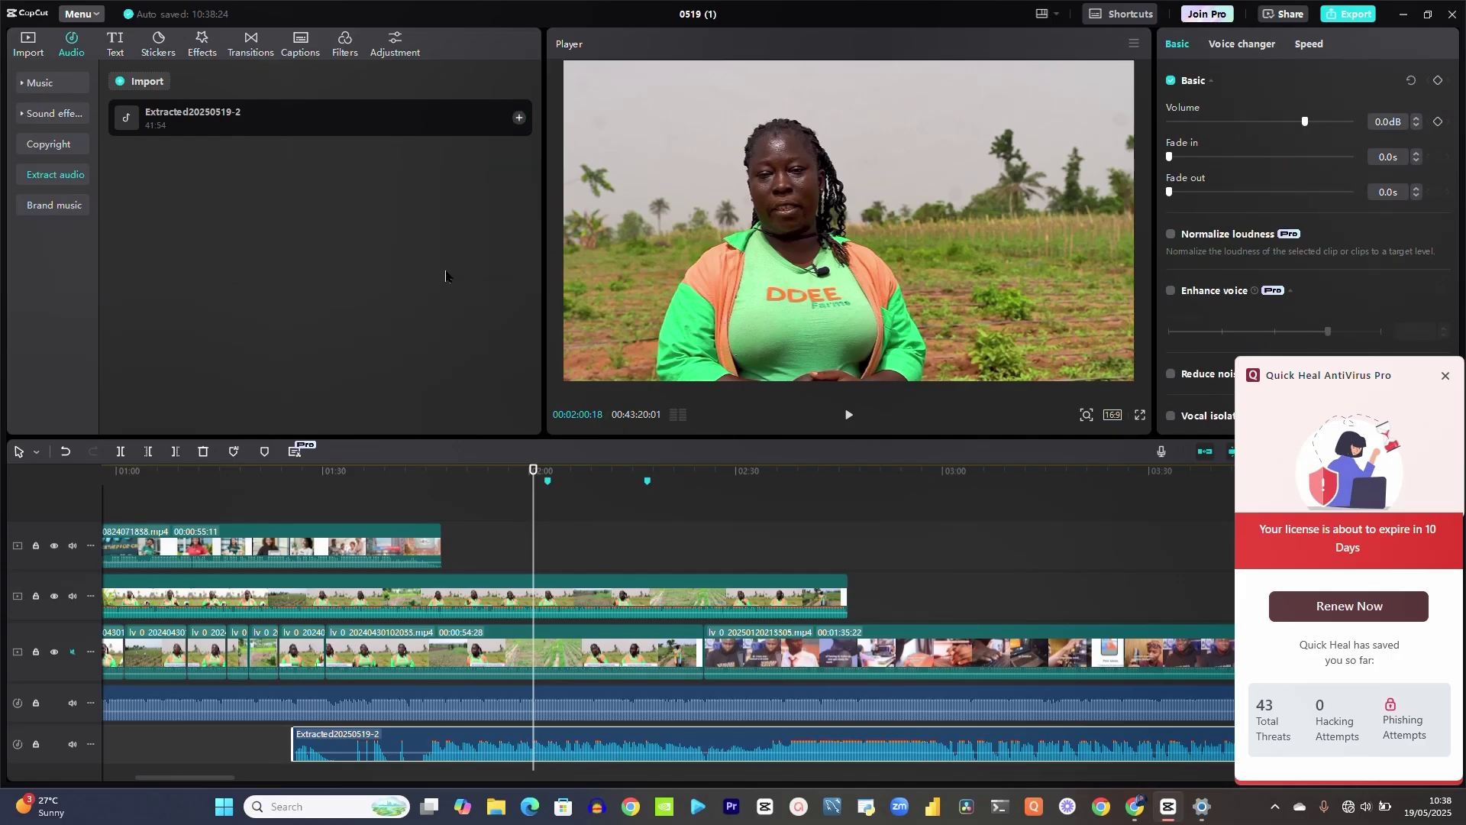
Step: Check the brand music section, then try the Explosion sound effect and the Transitions category of sound effects
left_click(58, 206)
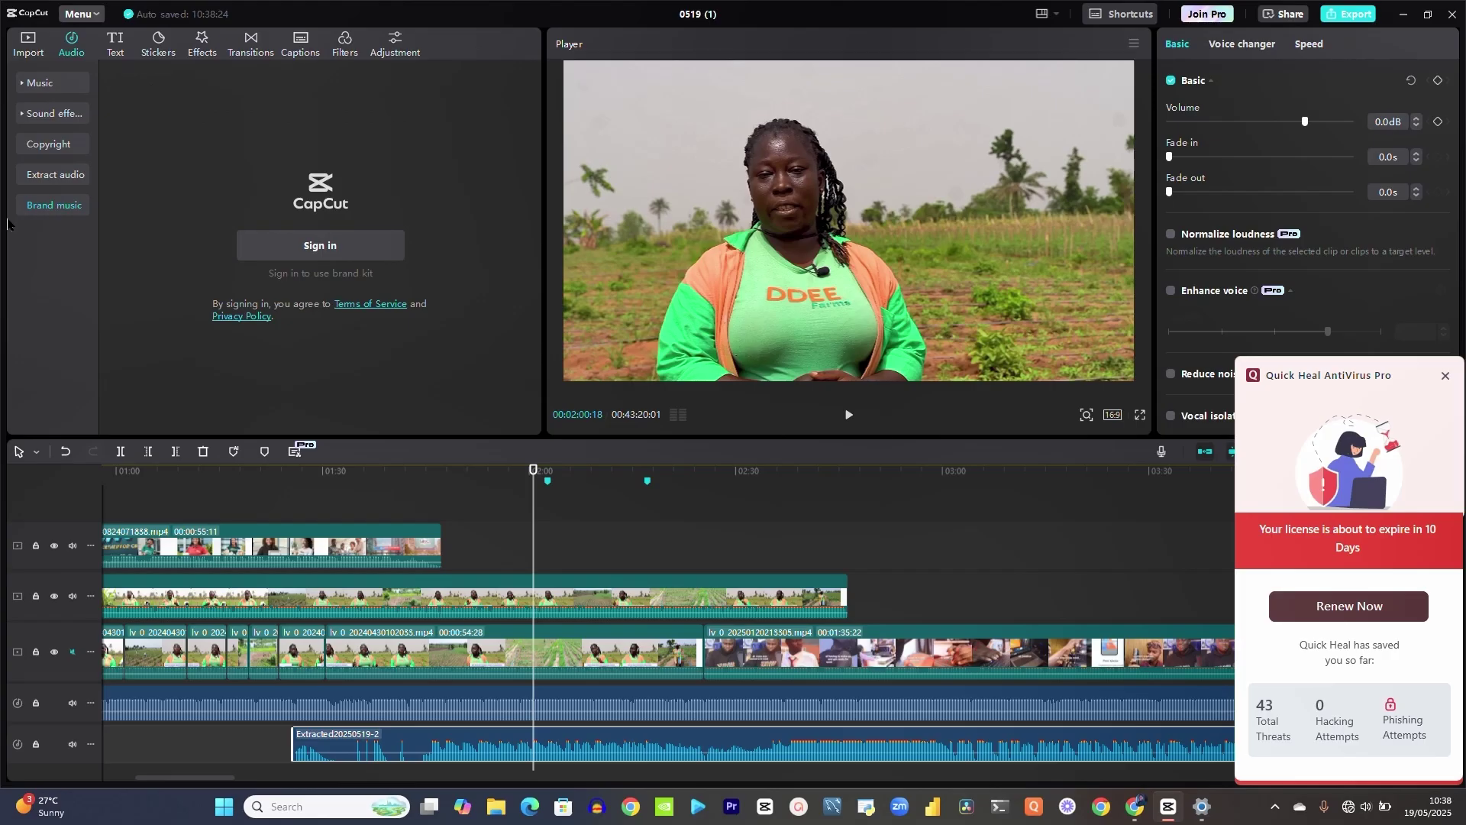
left_click(53, 113)
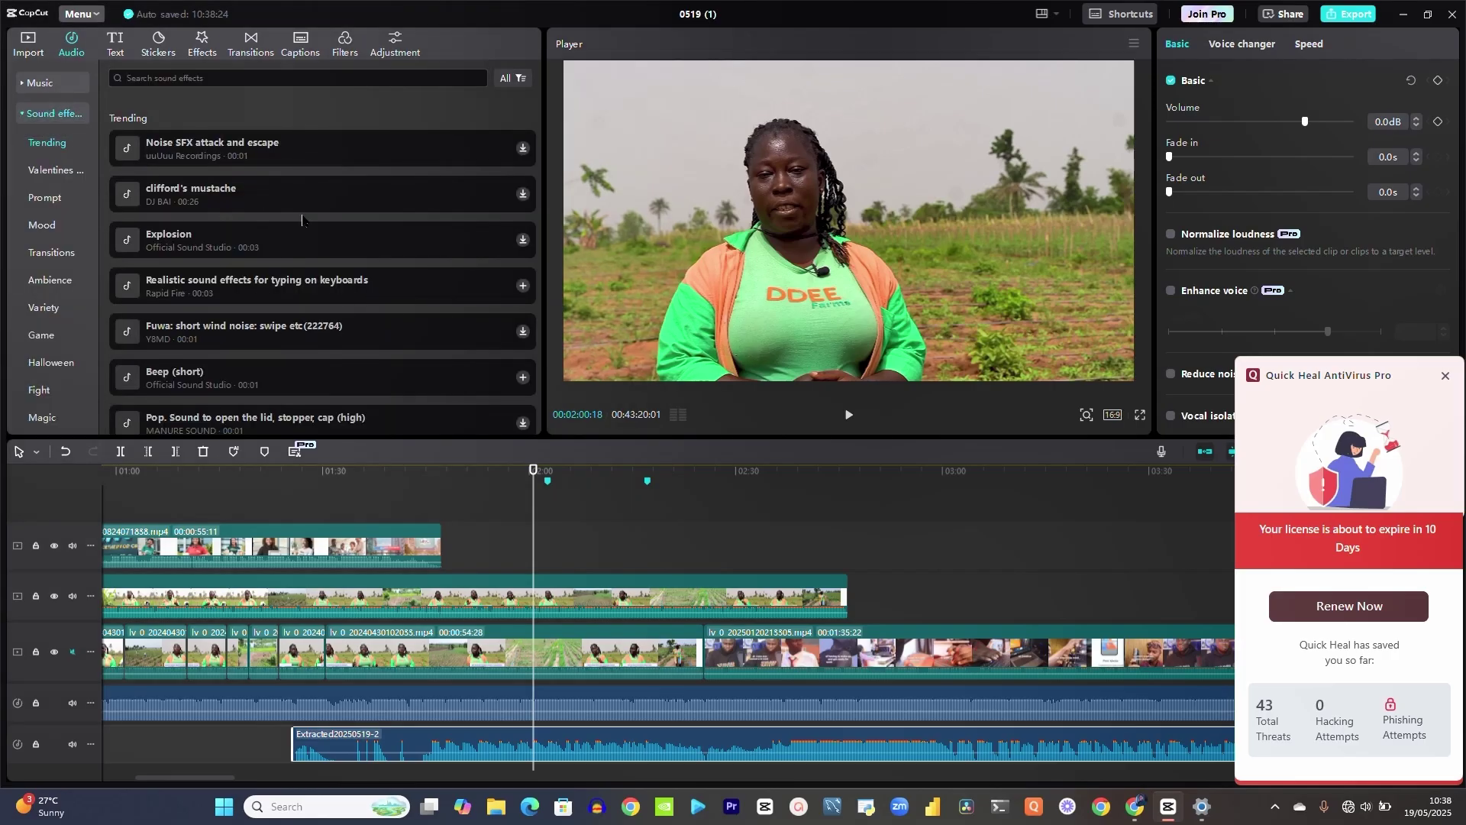
left_click(192, 237)
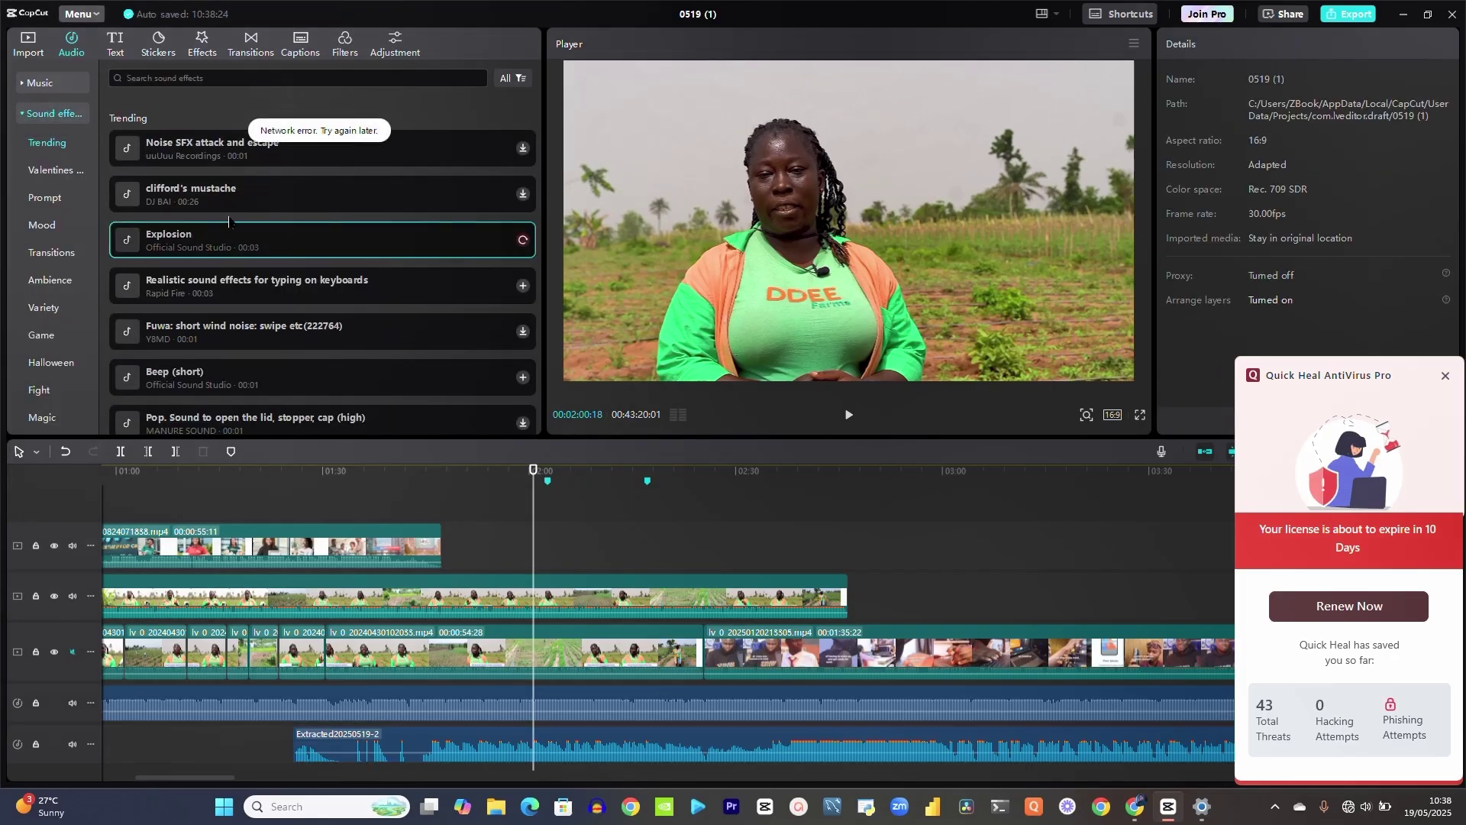
left_click(74, 252)
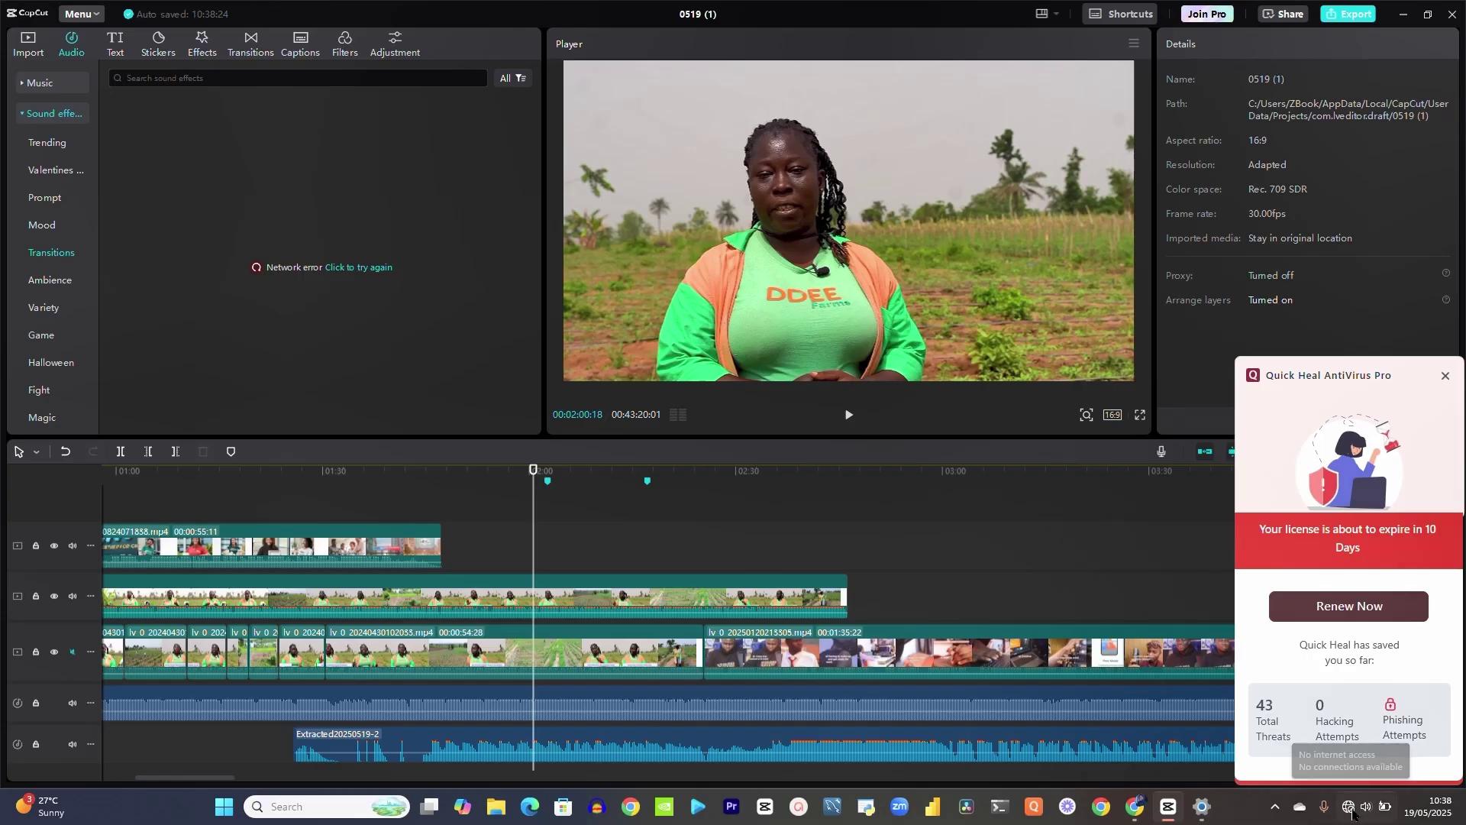
left_click(1444, 376)
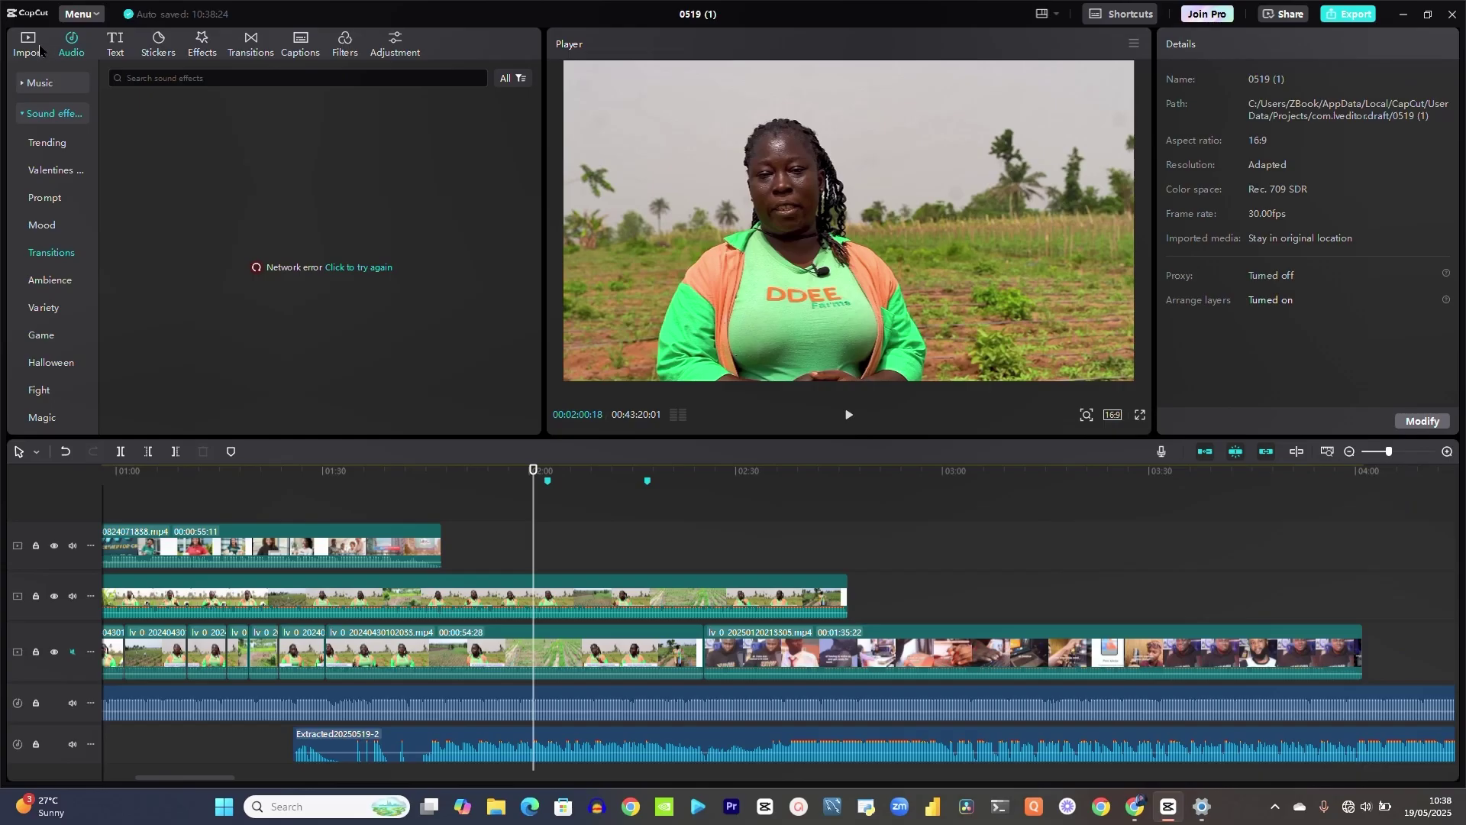
Step: Look through the text effects, the auto captions settings and the trending stickers
left_click(118, 44)
left_click(51, 118)
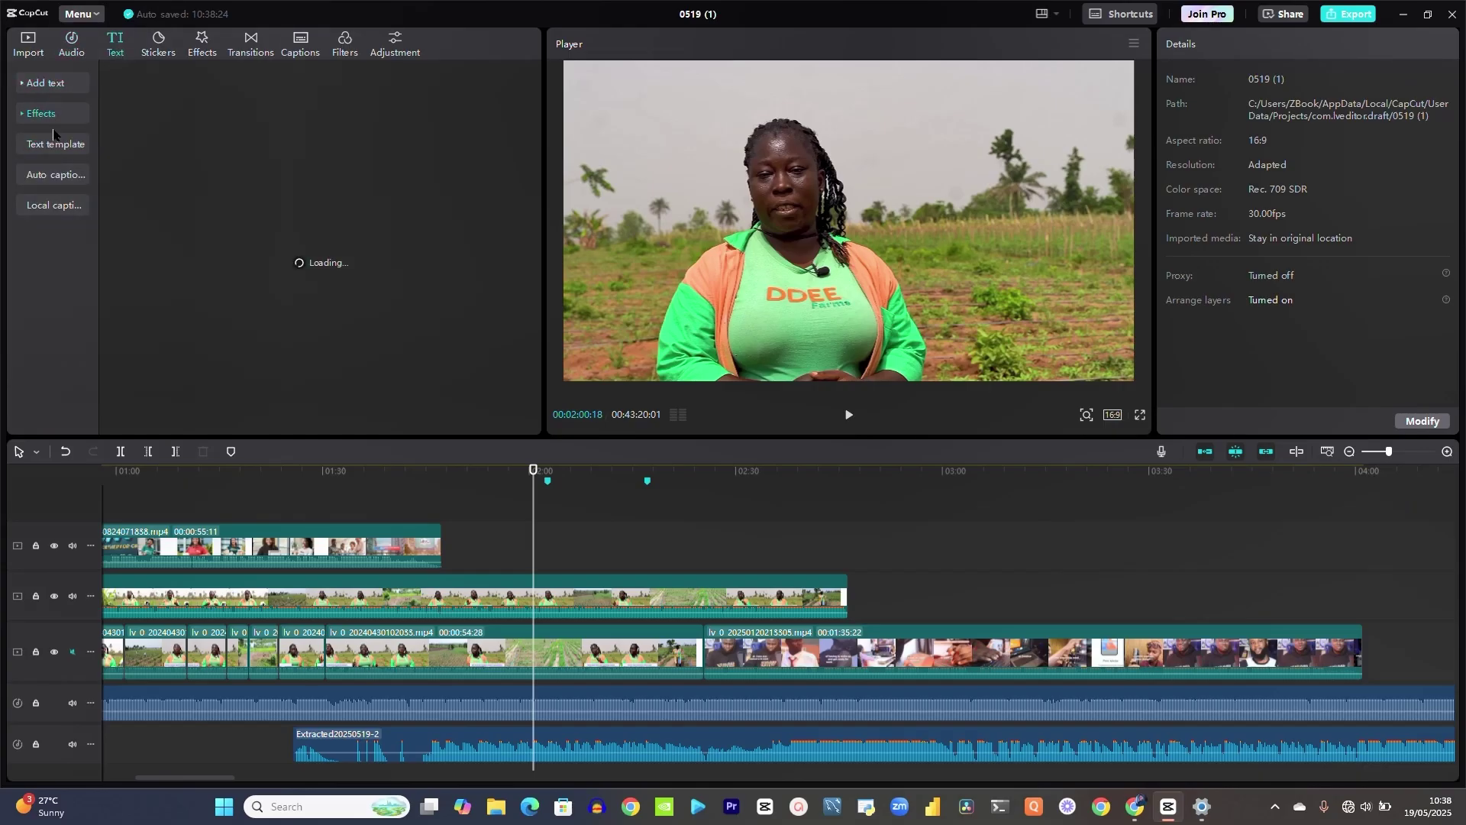
left_click(57, 175)
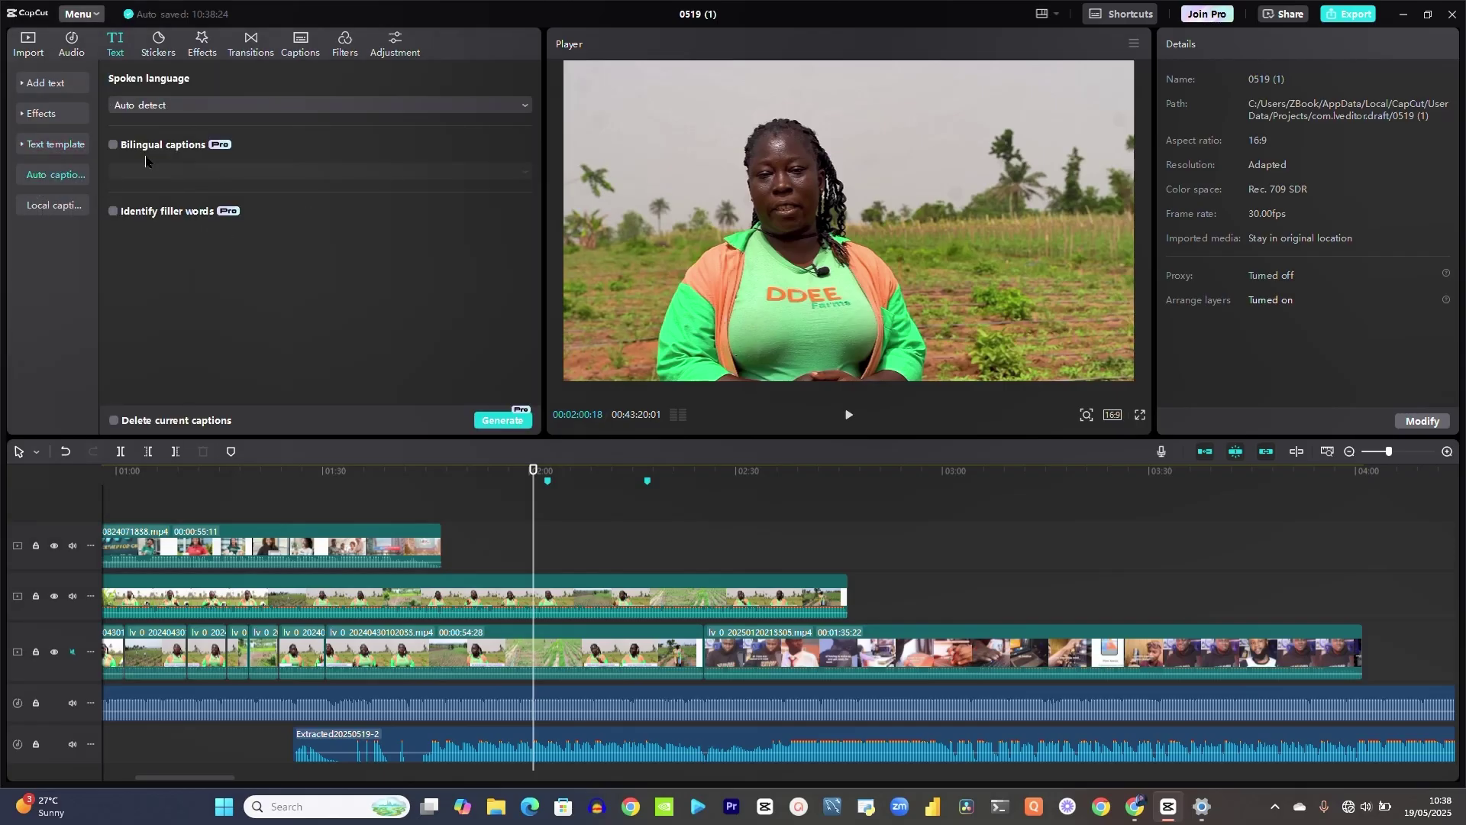
left_click(170, 51)
left_click(209, 55)
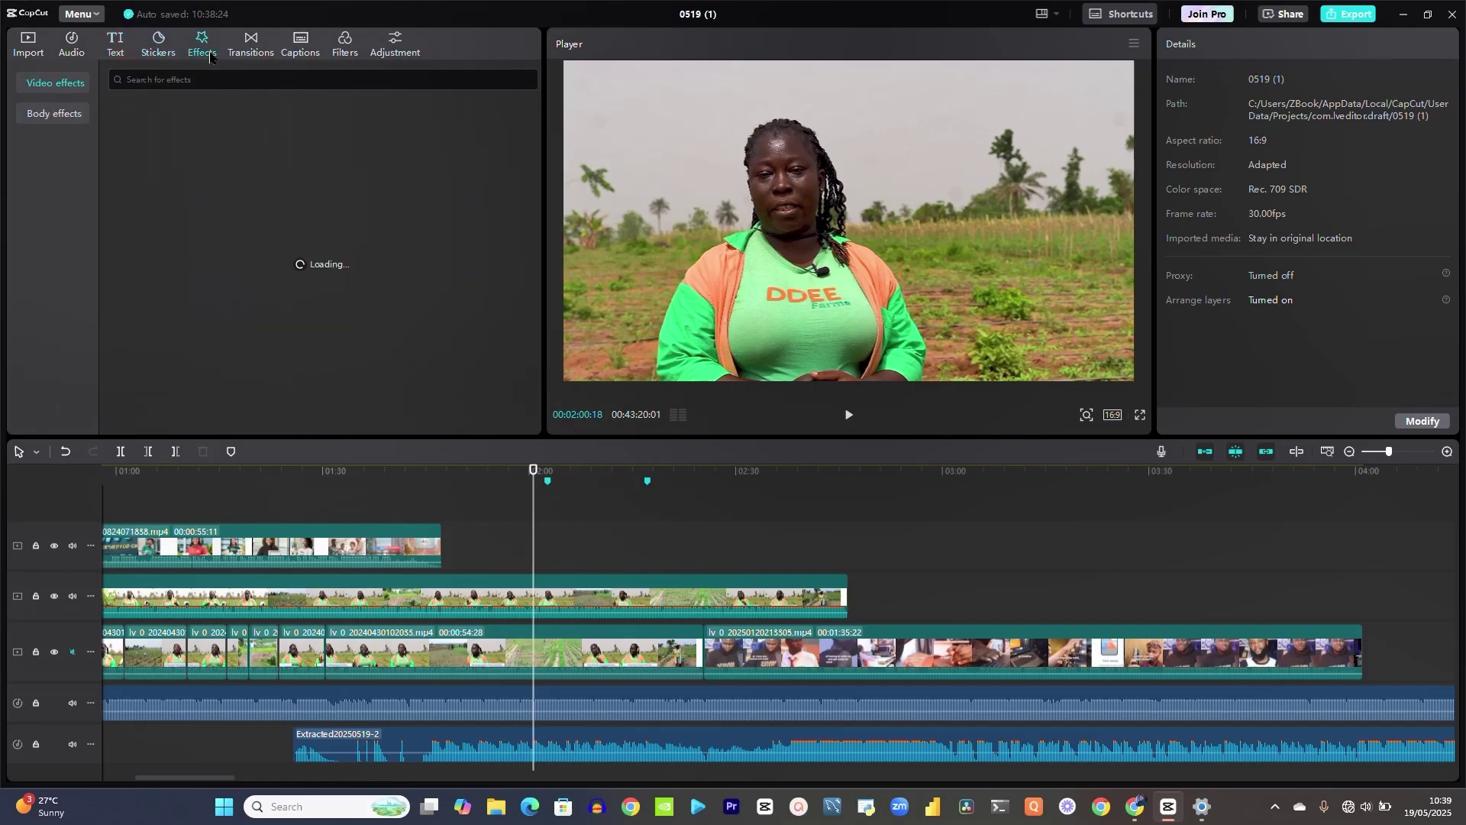
left_click(156, 49)
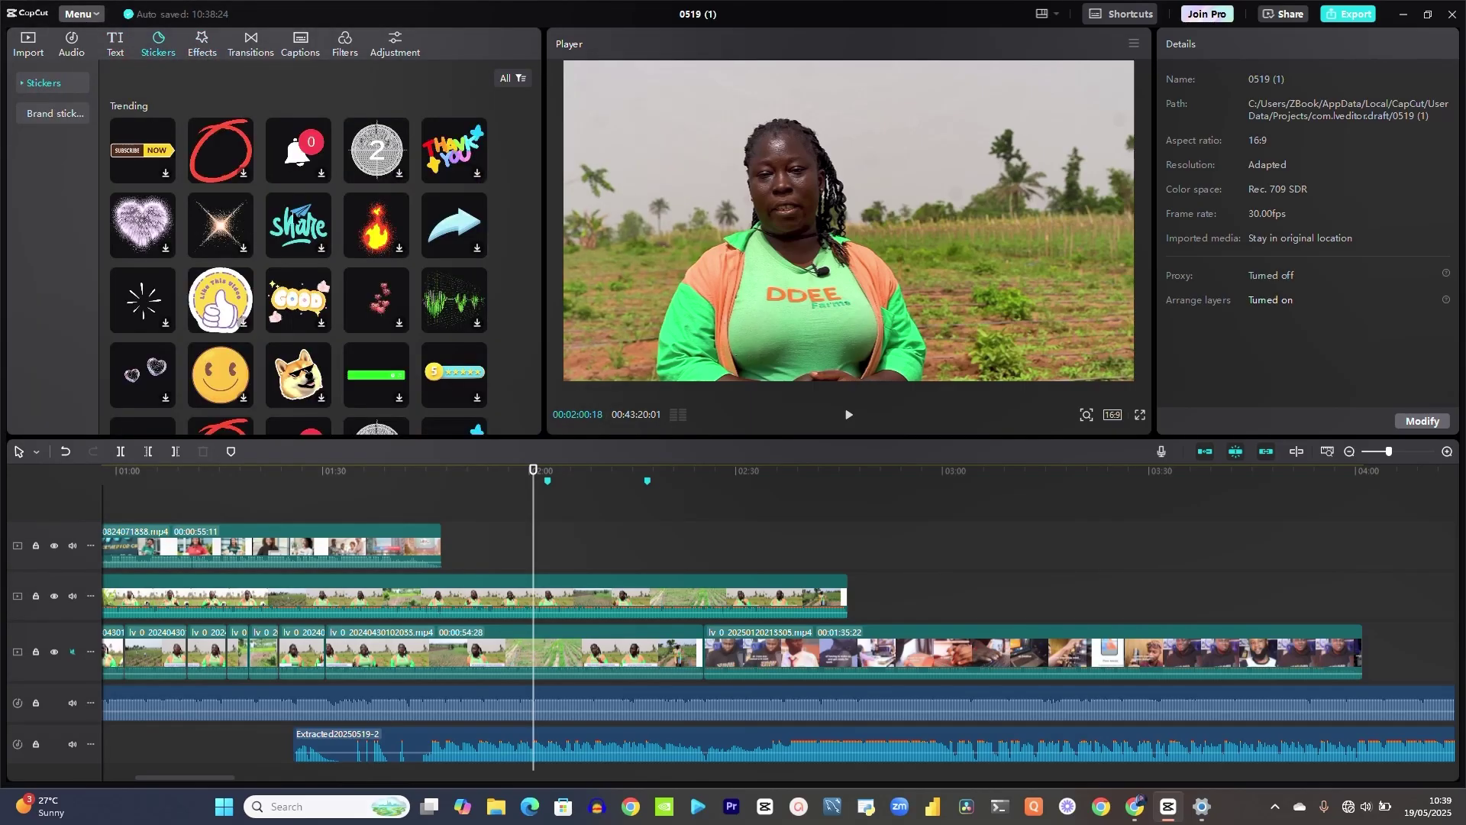
left_click_drag(200, 281, 290, 245)
Step: Preview the Blur and Zoom Lens video effects, and add Blur above the middle video track's clip from about 00:01:58
left_click(201, 55)
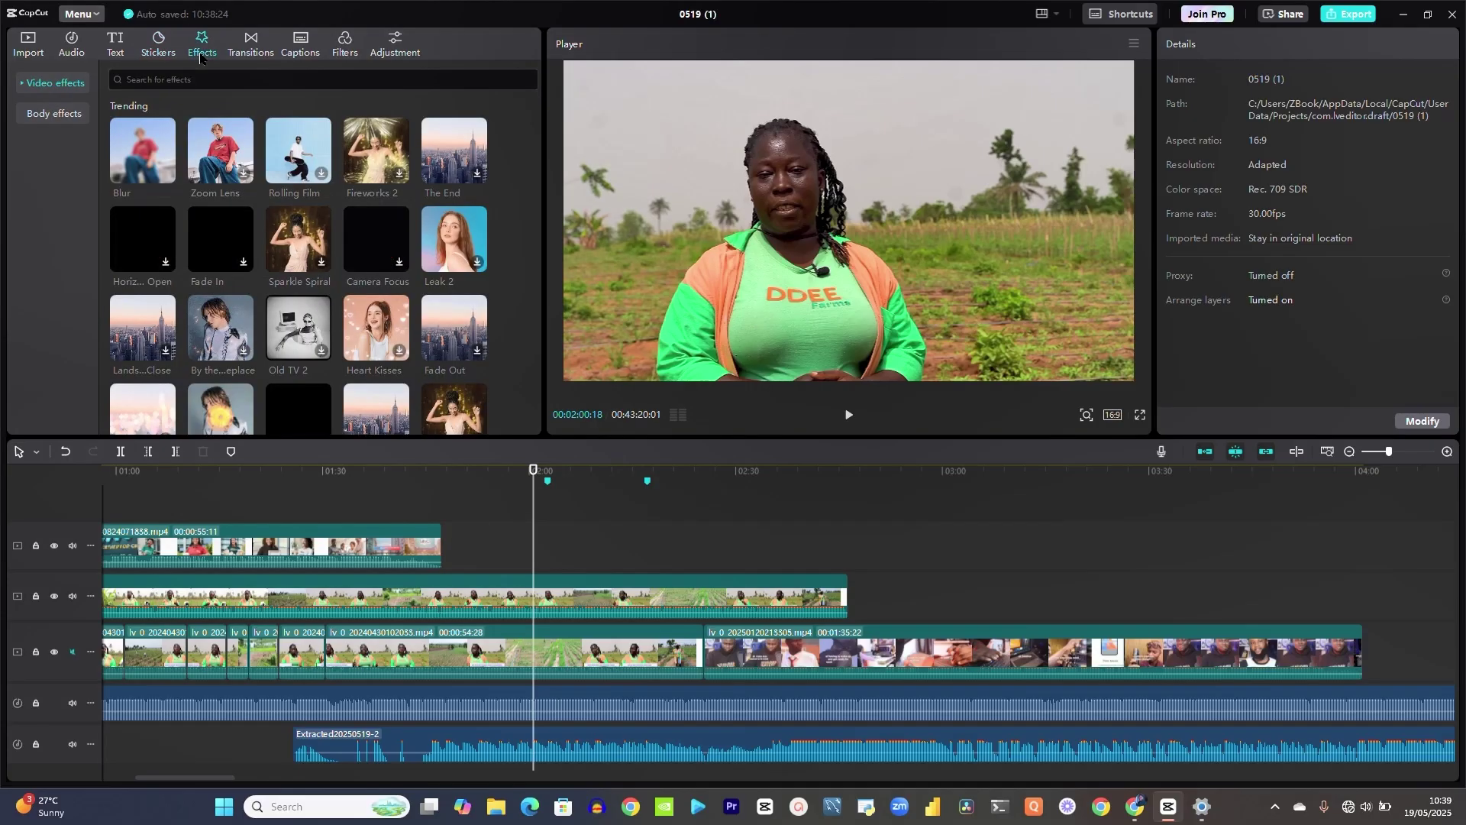
left_click(140, 158)
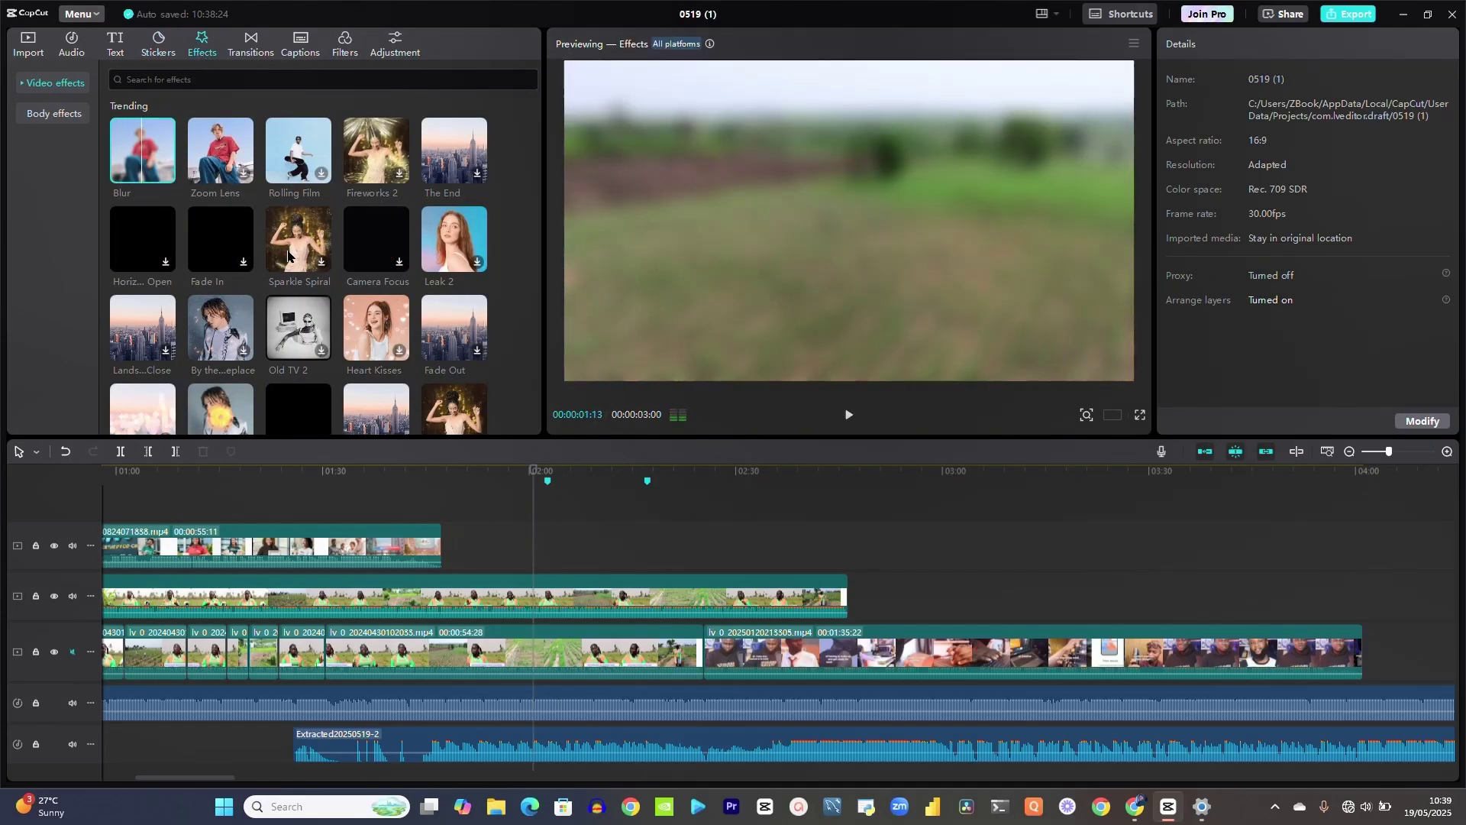
left_click(221, 174)
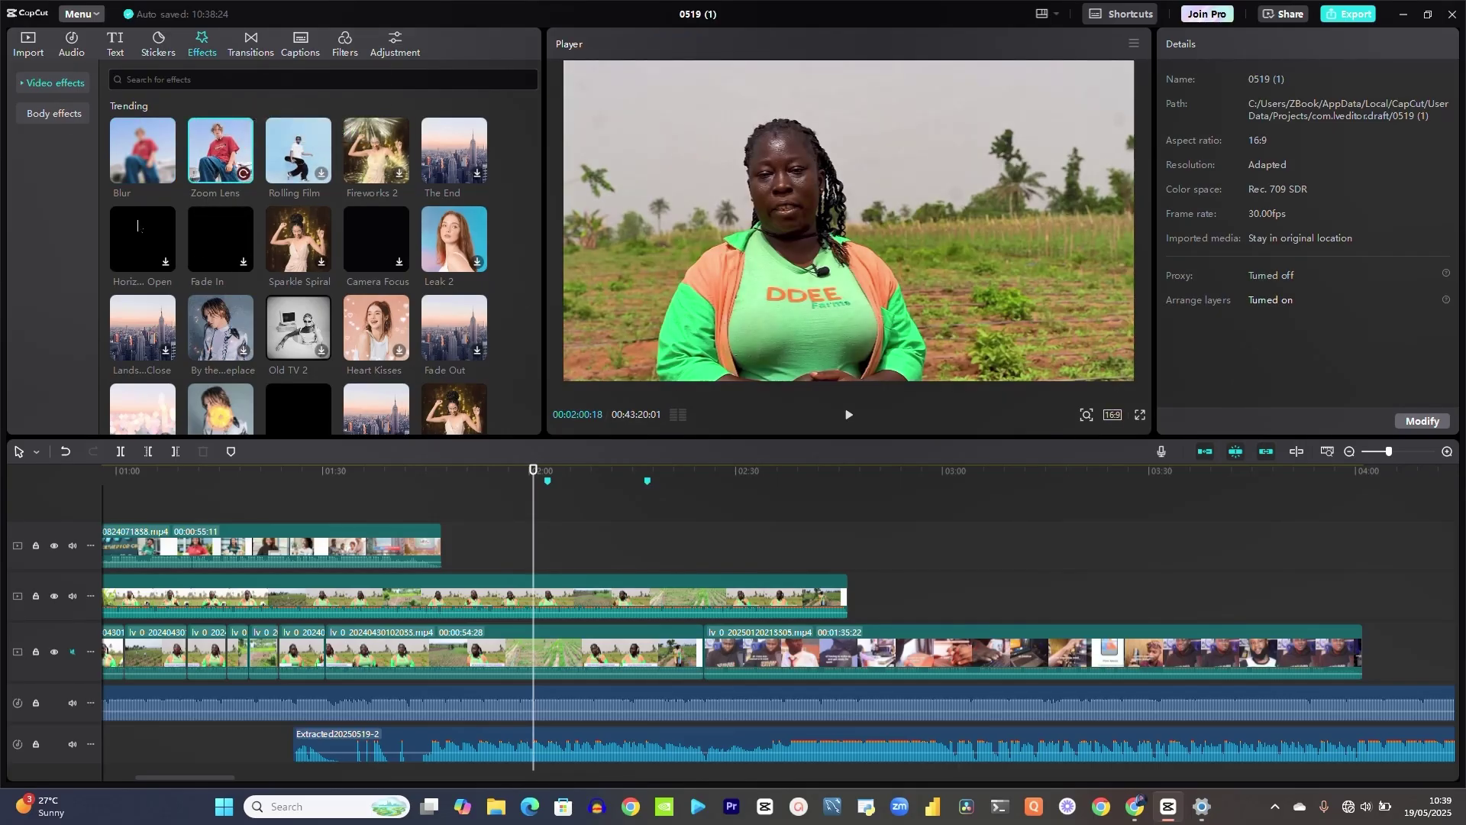
left_click_drag(135, 152, 574, 595)
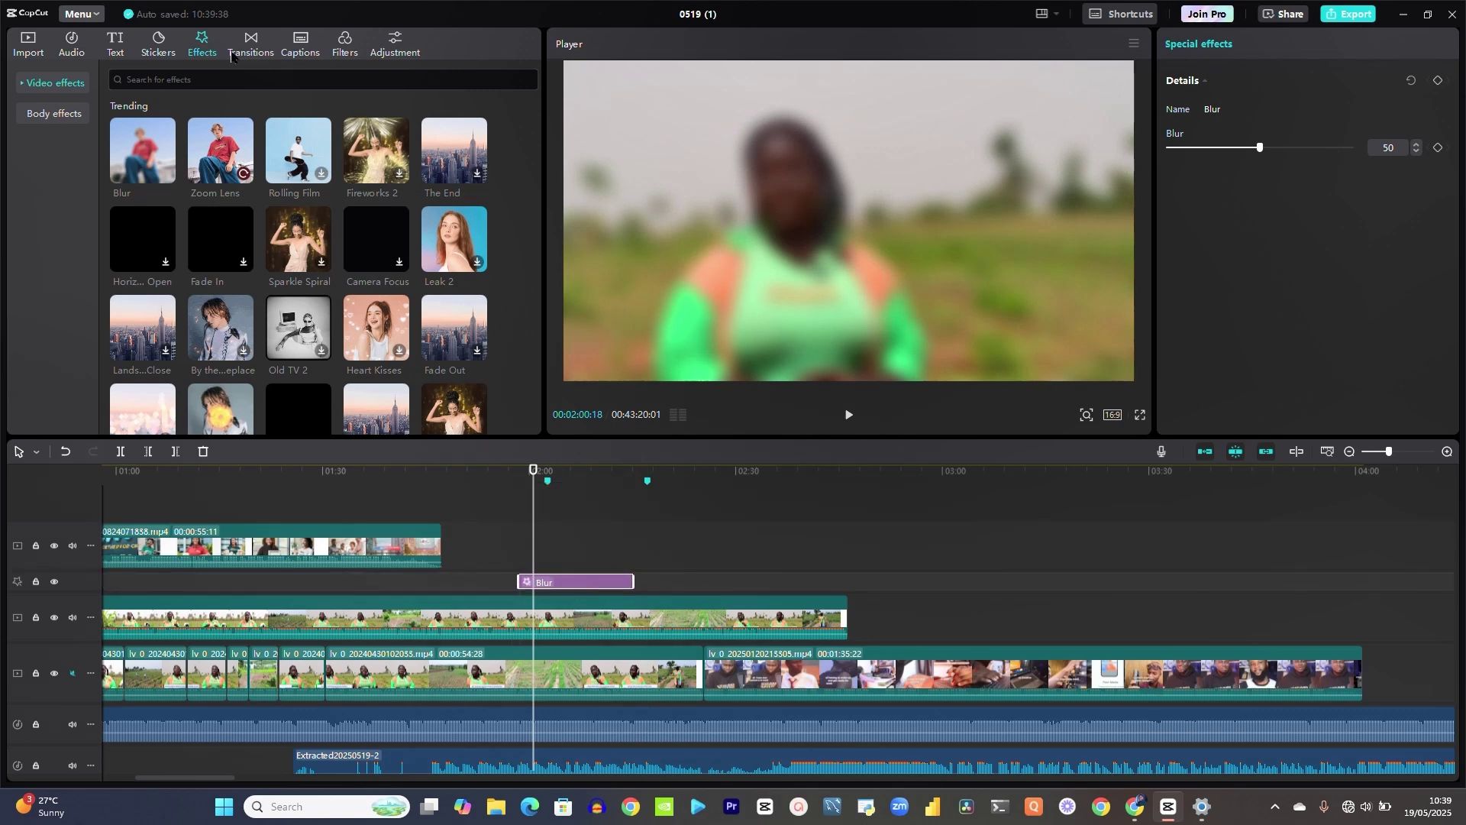
Step: Preview the Mix overlay transition and split the middle video track's clip at 00:01:53:00
left_click(231, 53)
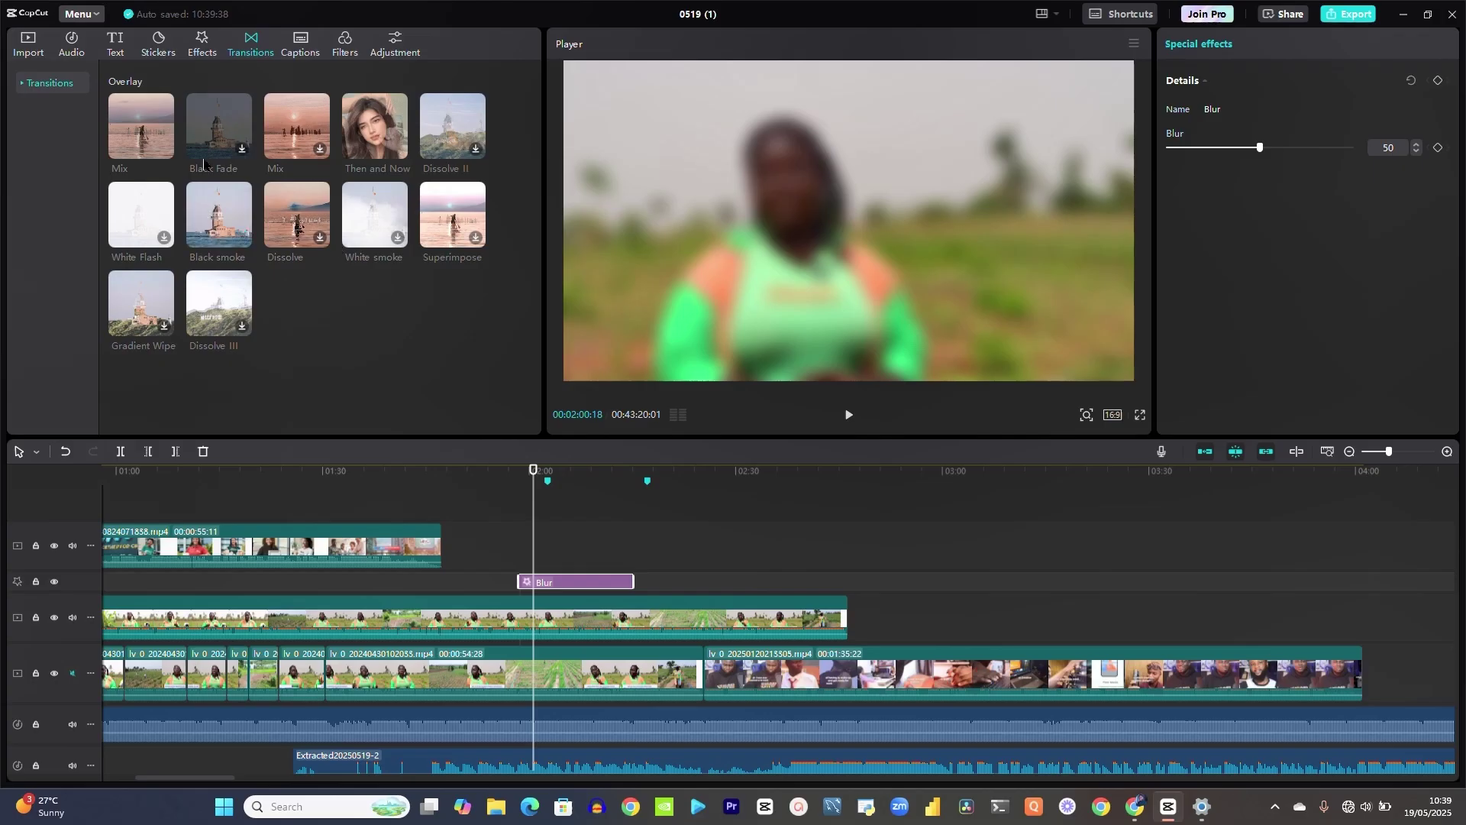
left_click(149, 124)
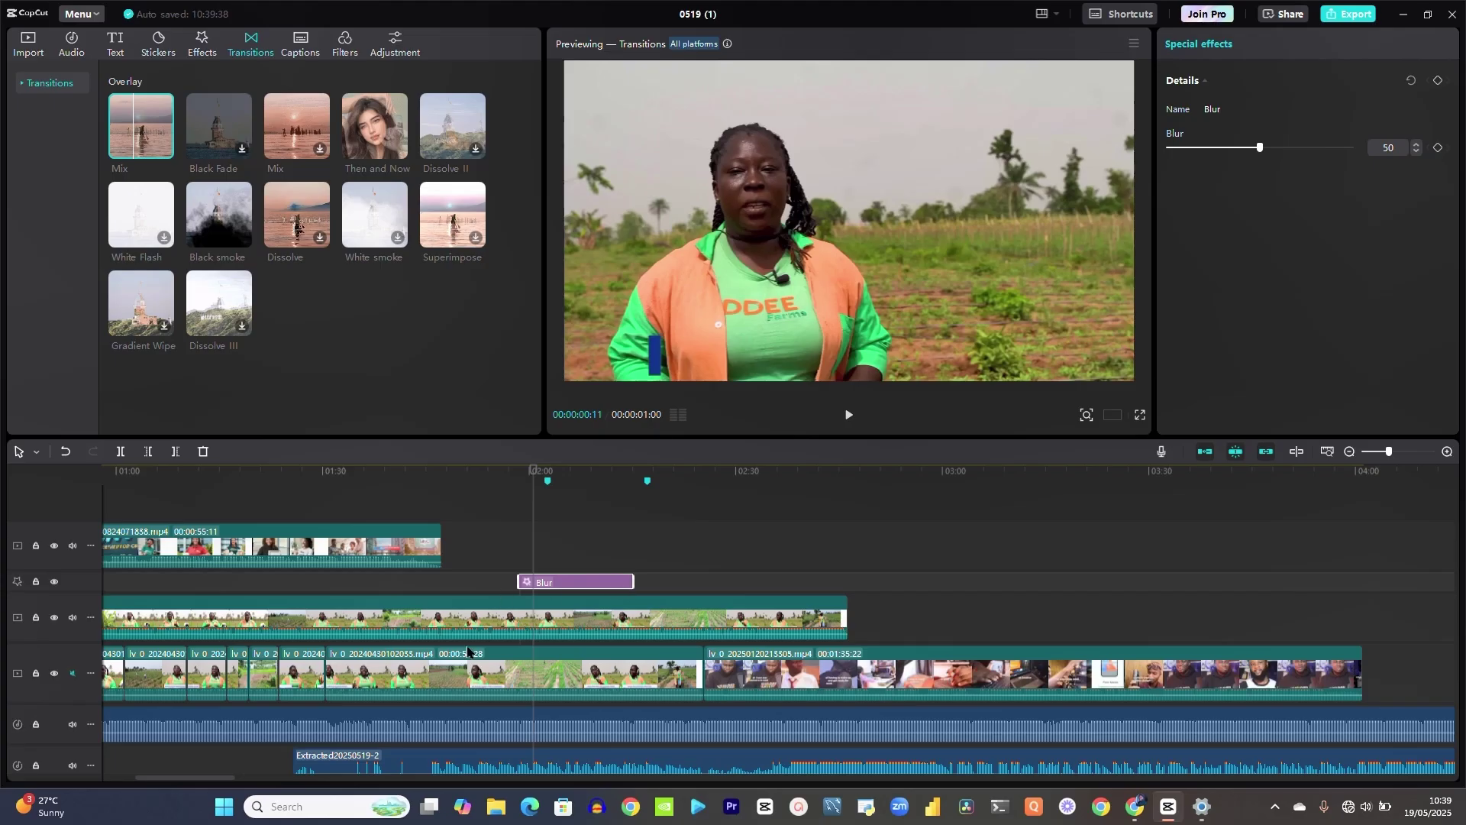
left_click(529, 631)
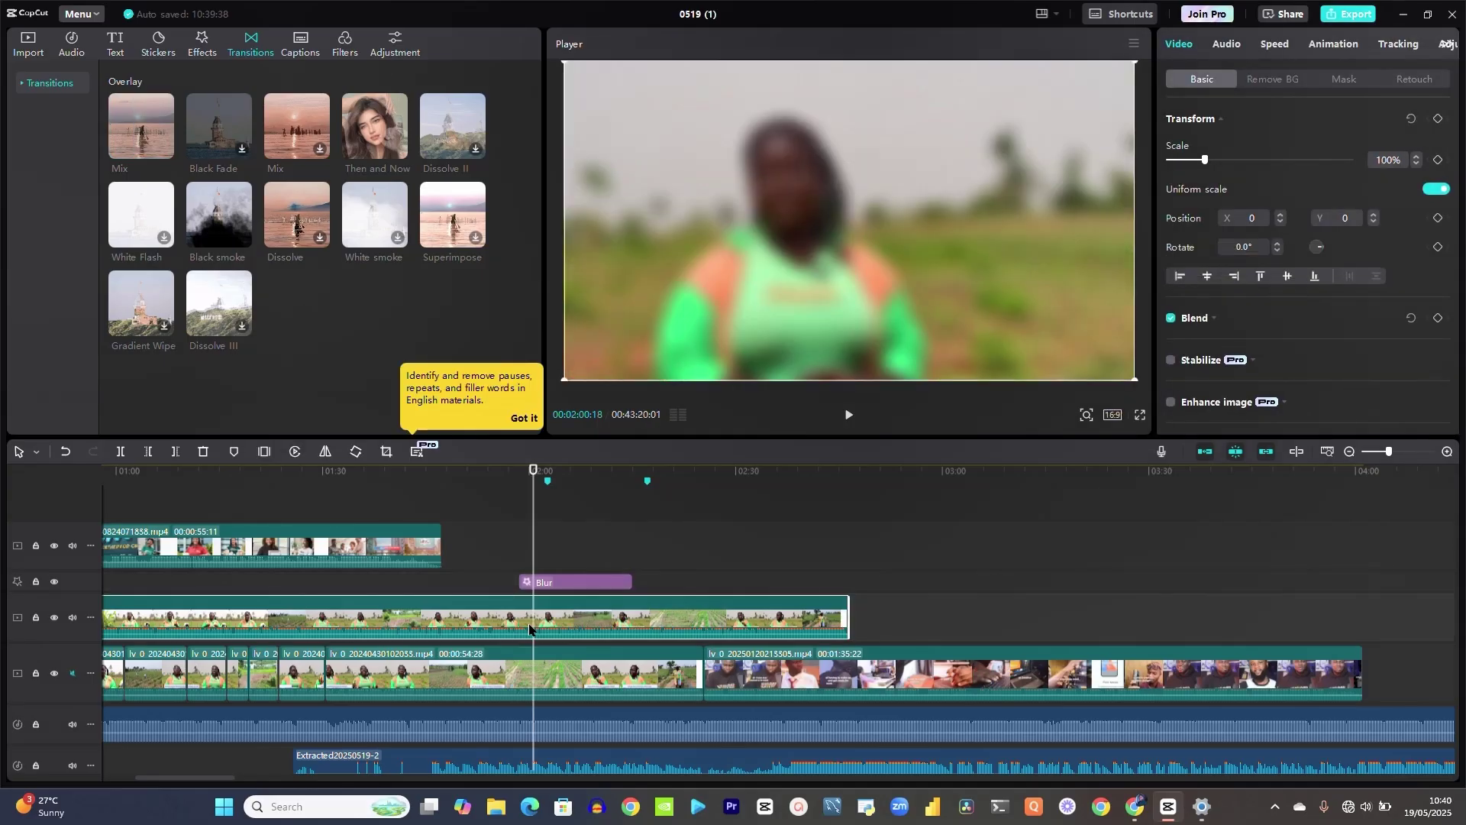
left_click(481, 507)
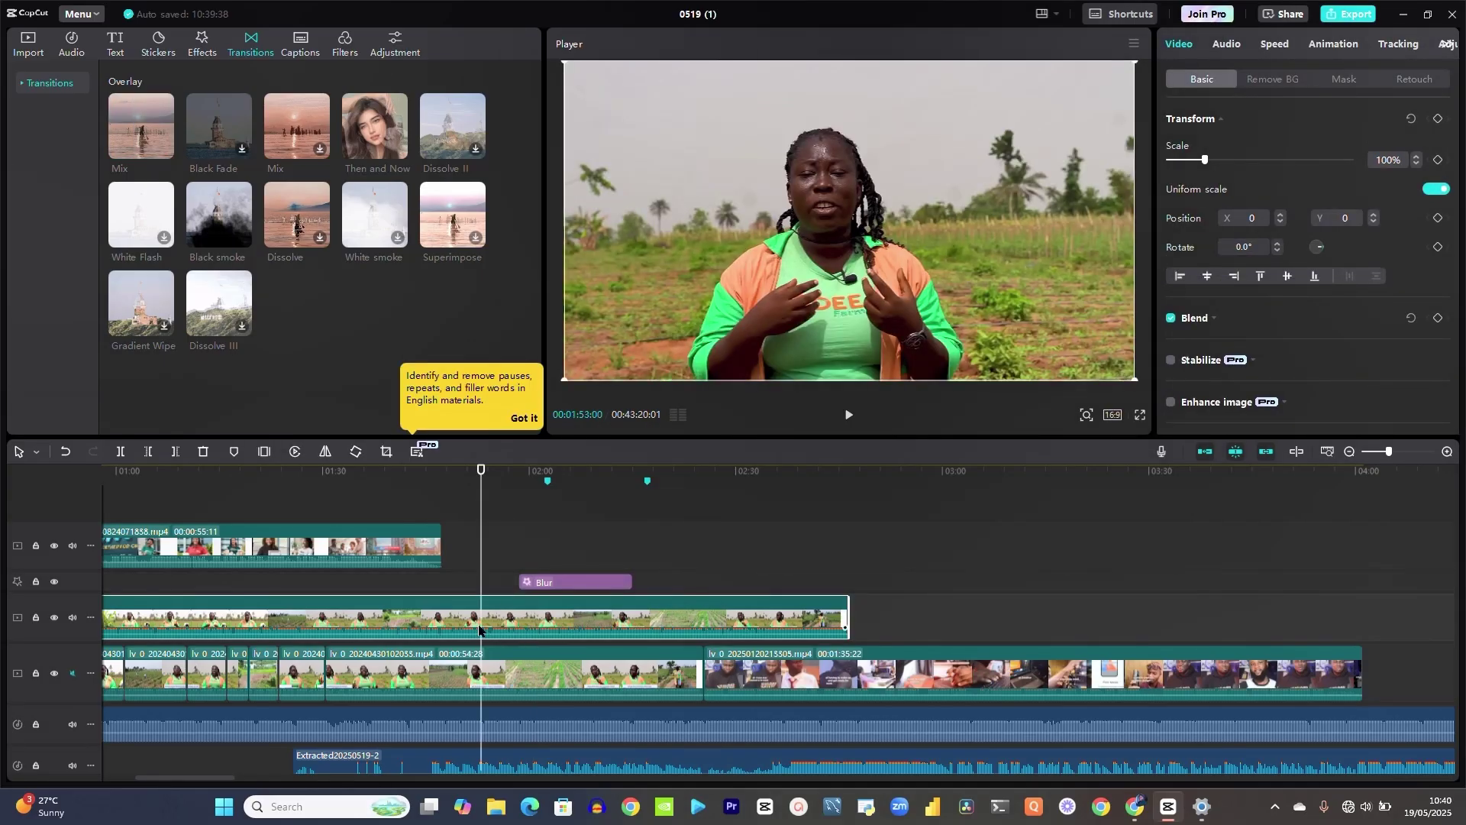
key("ctrl+b")
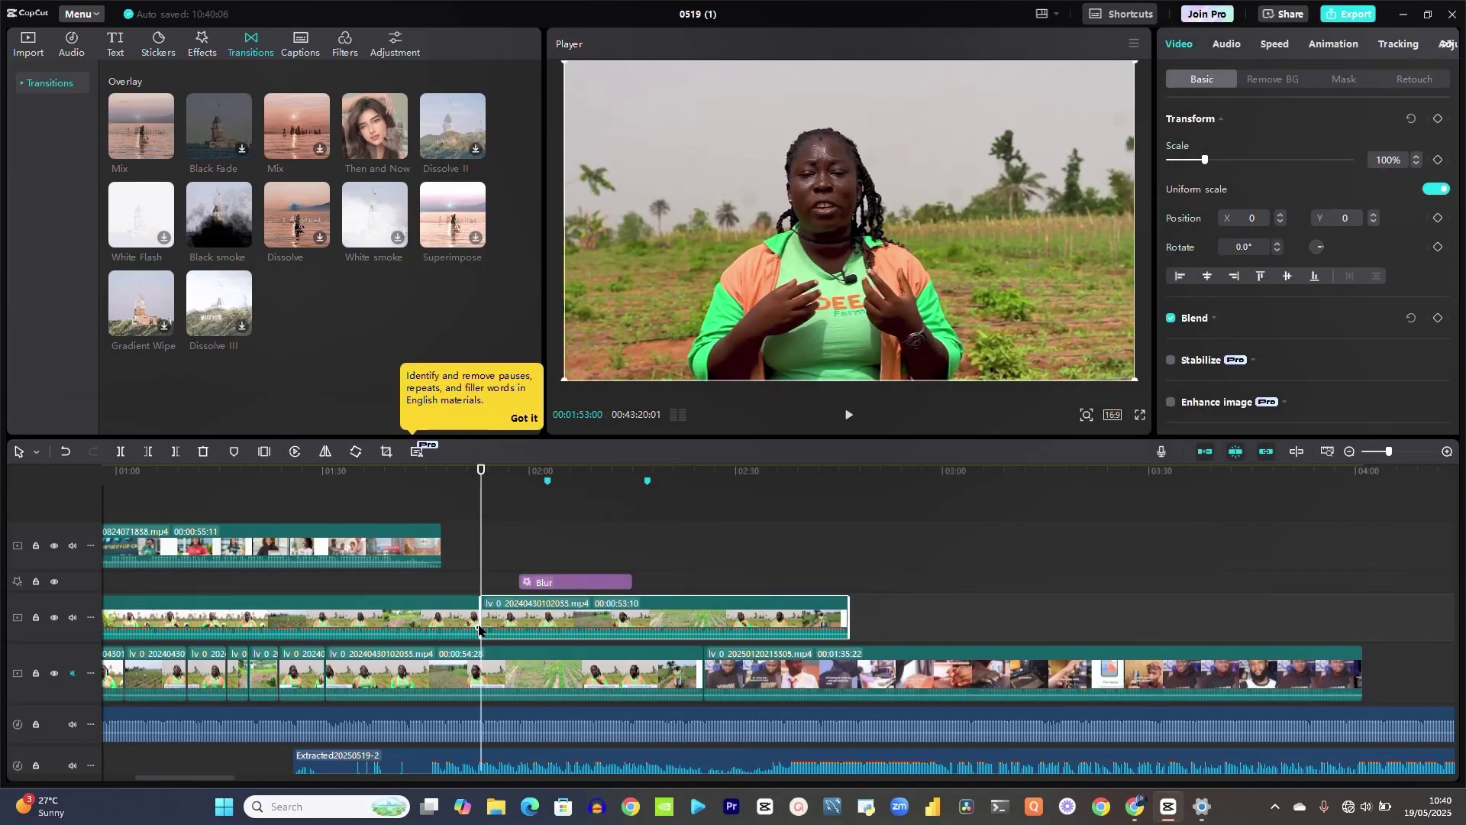
Step: Add a 0.5 s Mix transition at the middle video track's cut at 00:01:53:00
left_click(487, 535)
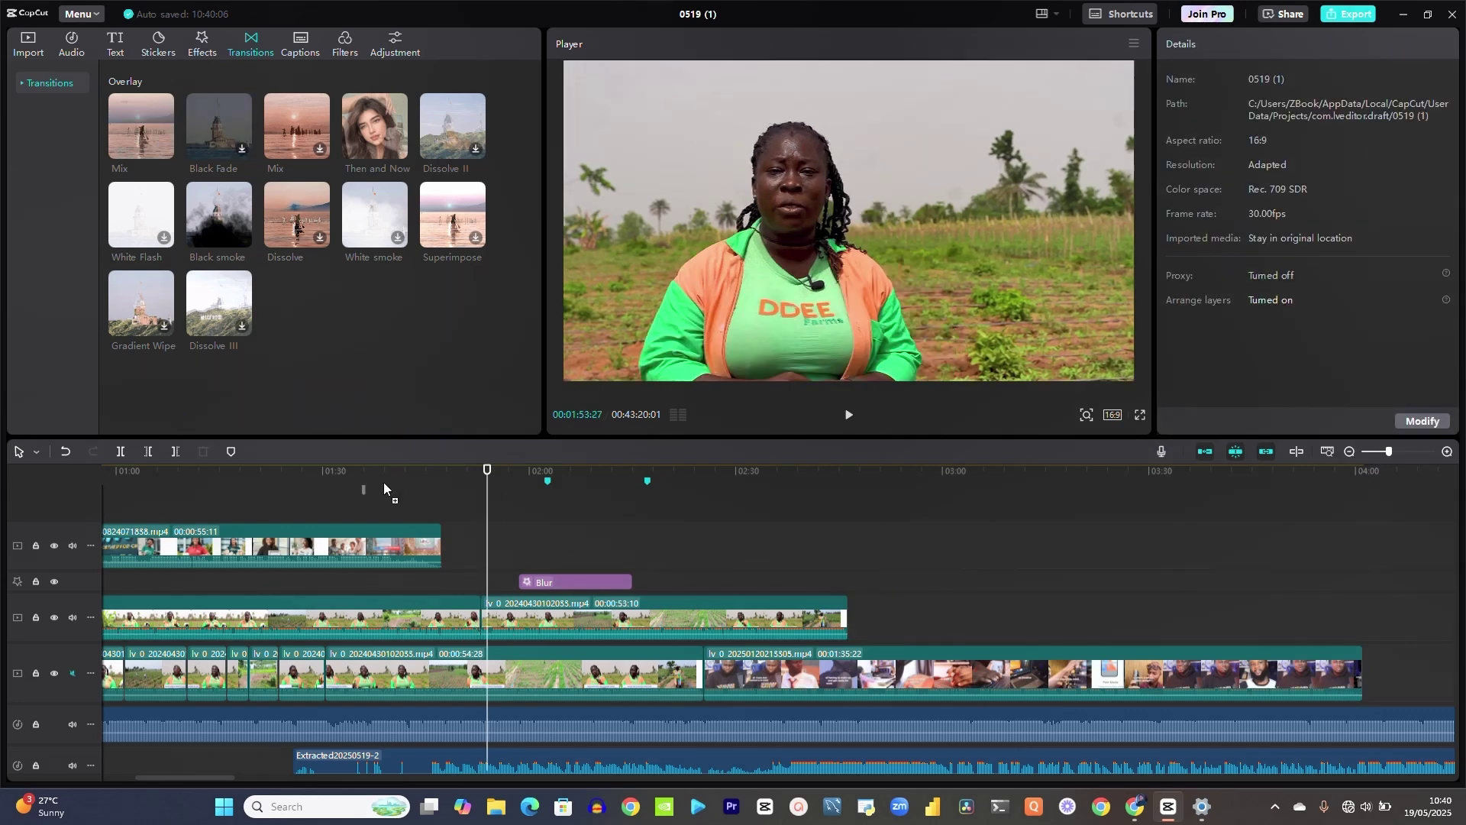
left_click(479, 617)
scroll(491, 659, "up", 5)
scroll(491, 659, "up", 3)
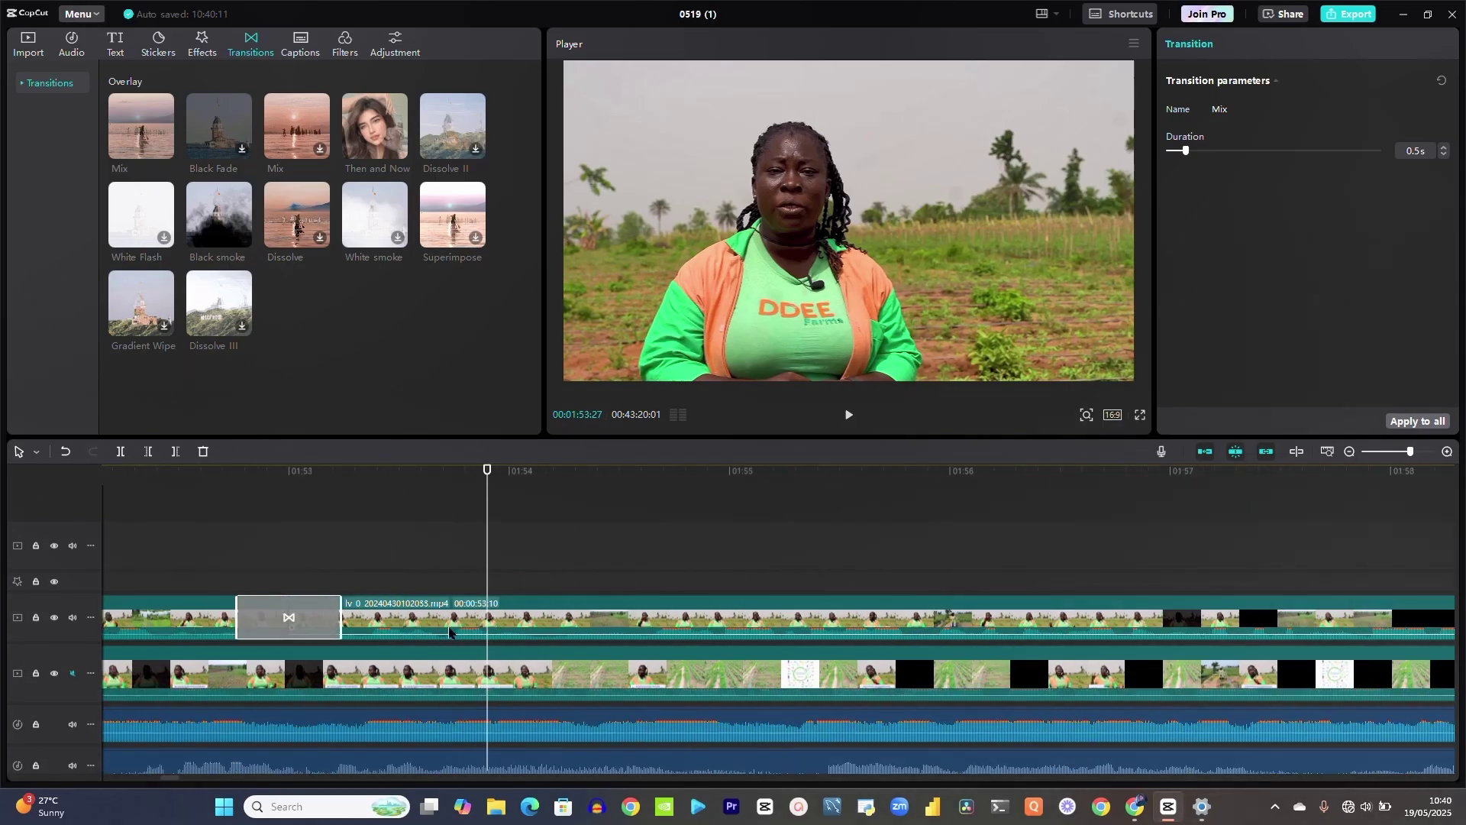
left_click(289, 472)
left_click_drag(142, 126, 479, 622)
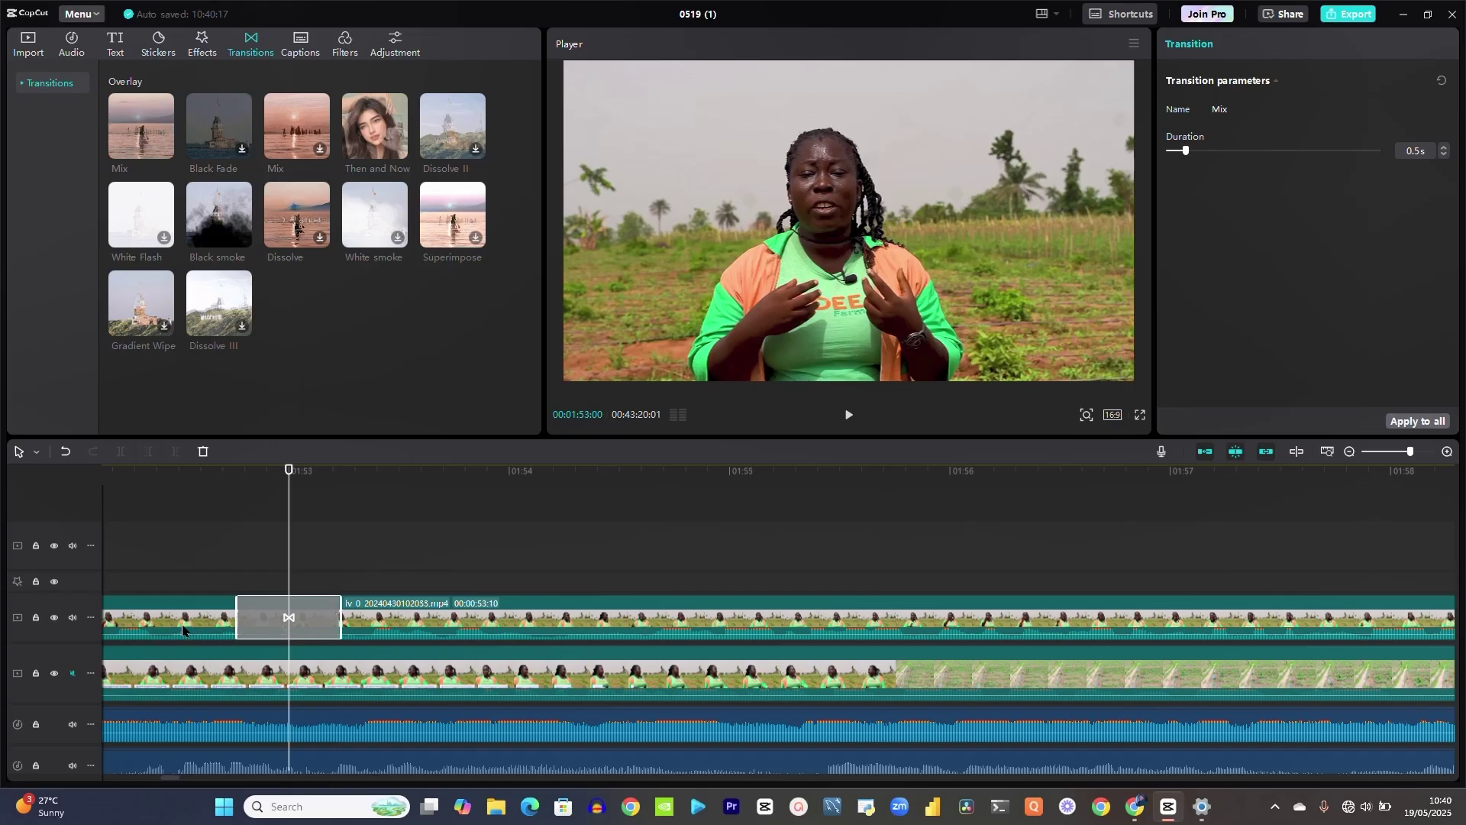
Step: Play the middle video track from just before the Mix transition until 00:01:53:18
left_click(200, 482)
key("space")
key("space")
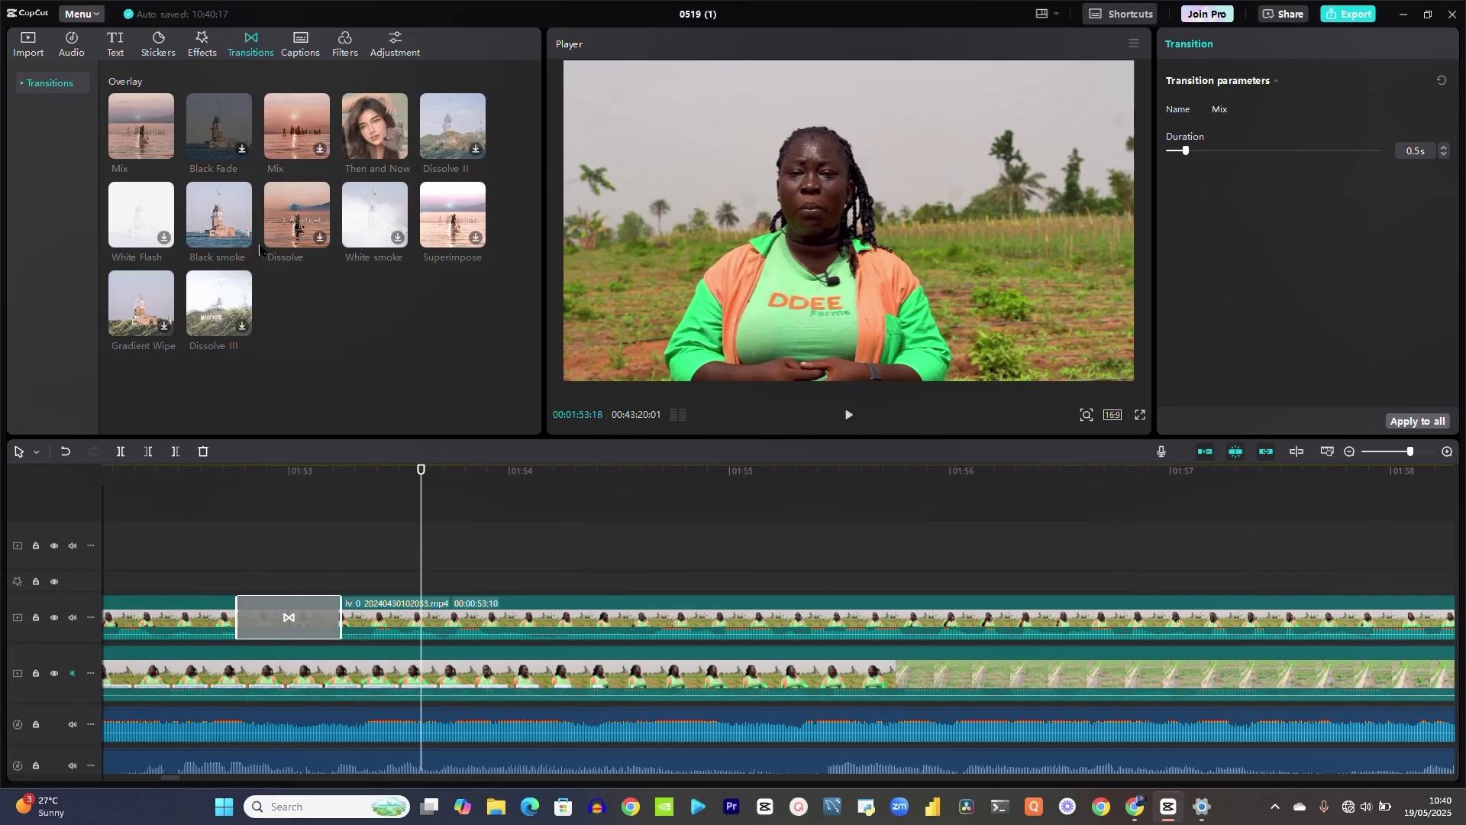
Step: Browse the Captions, Filters and Adjustment libraries, including the auto caption options and the Life filters
left_click(298, 52)
left_click(352, 56)
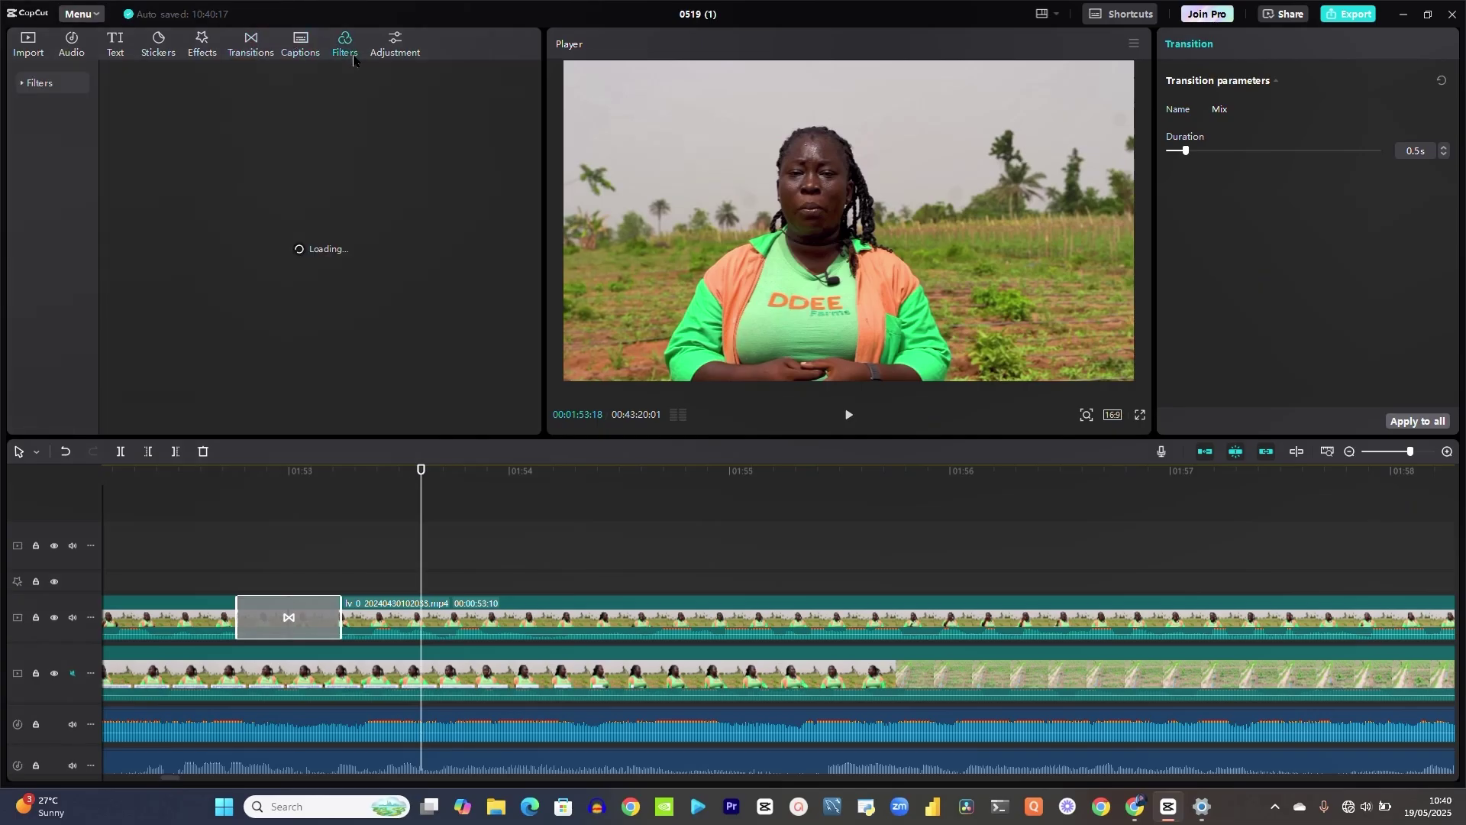
left_click(310, 44)
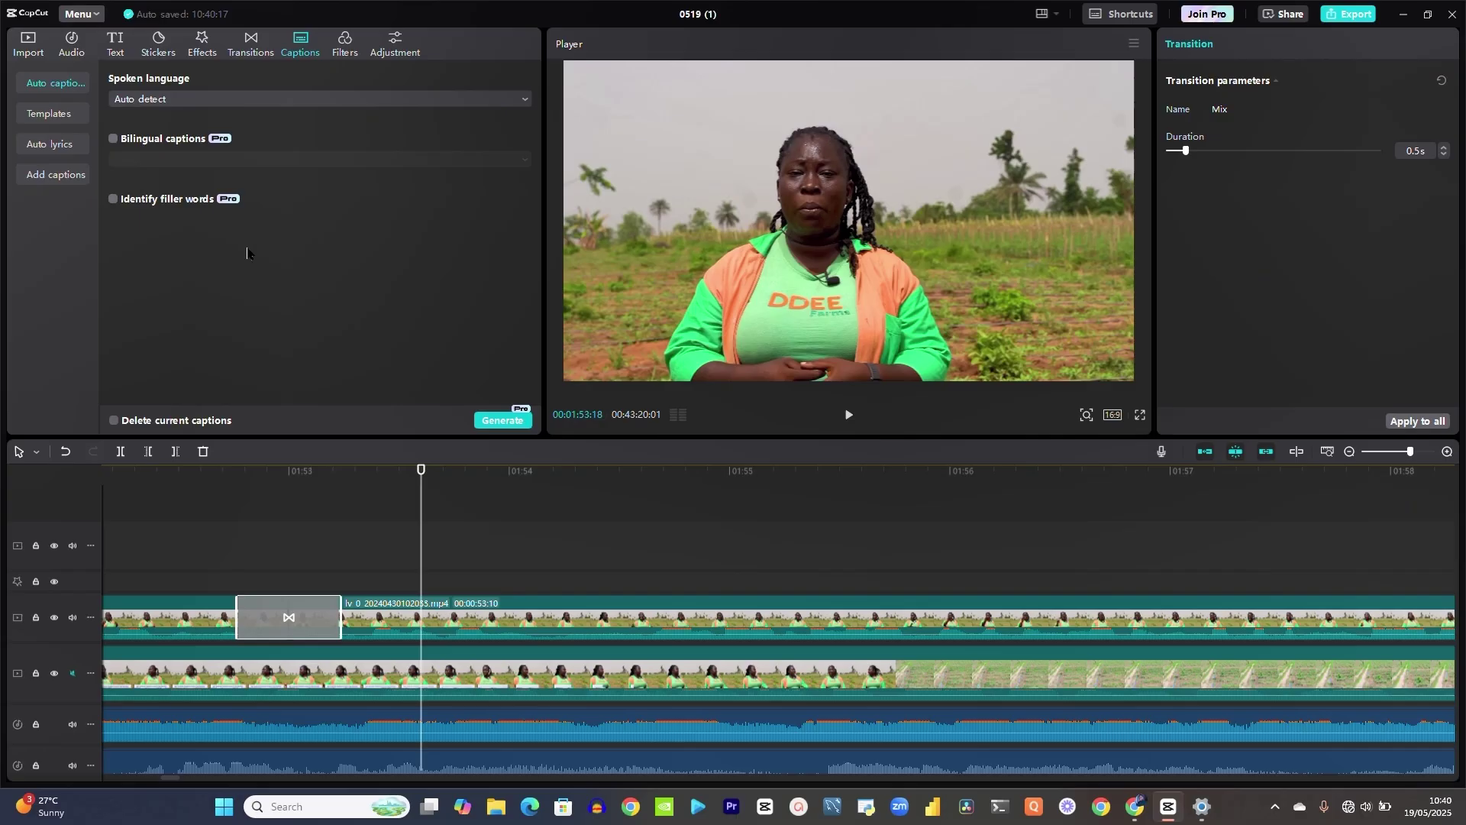
left_click(356, 49)
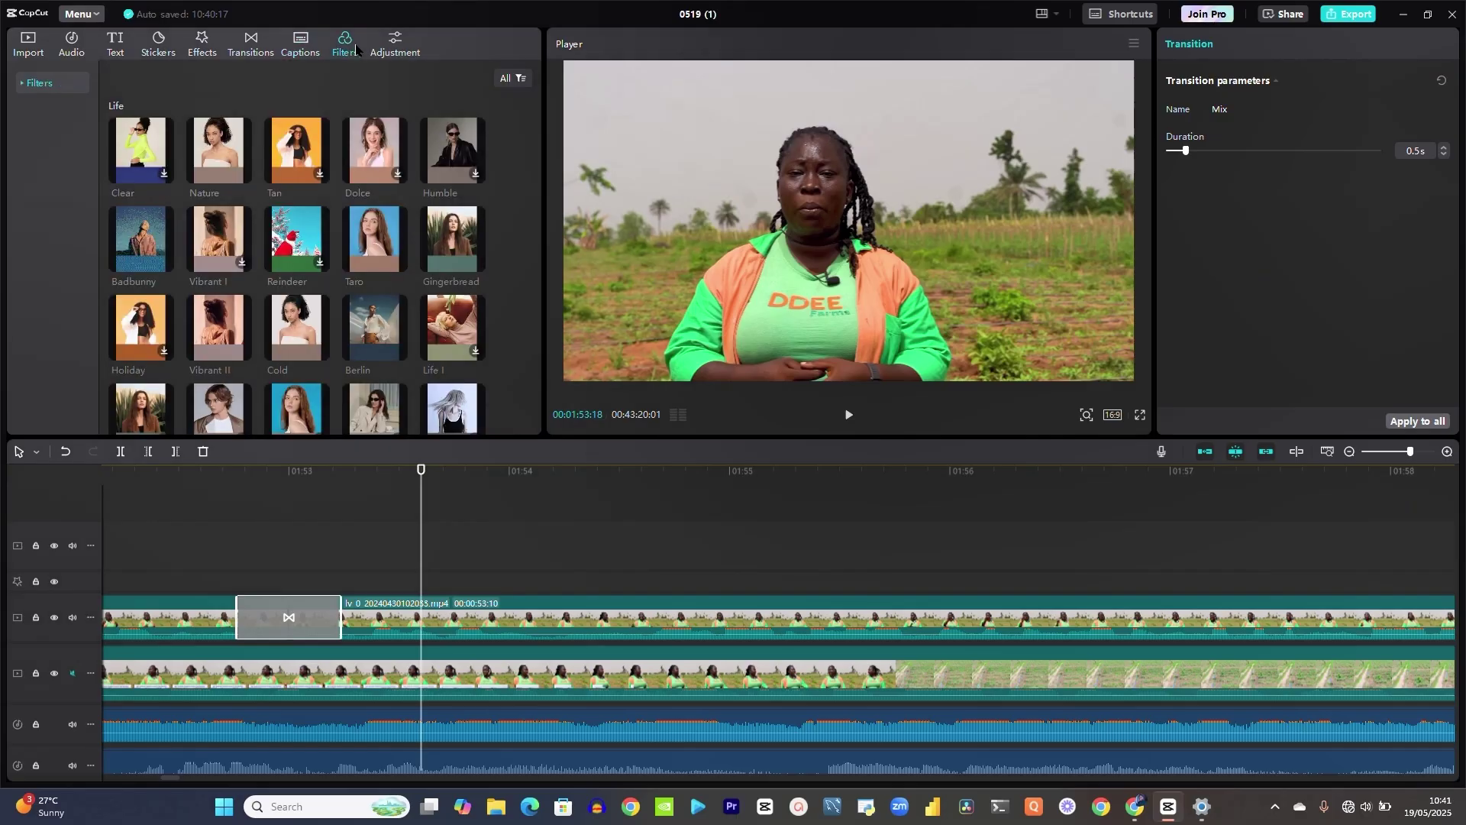
left_click(398, 52)
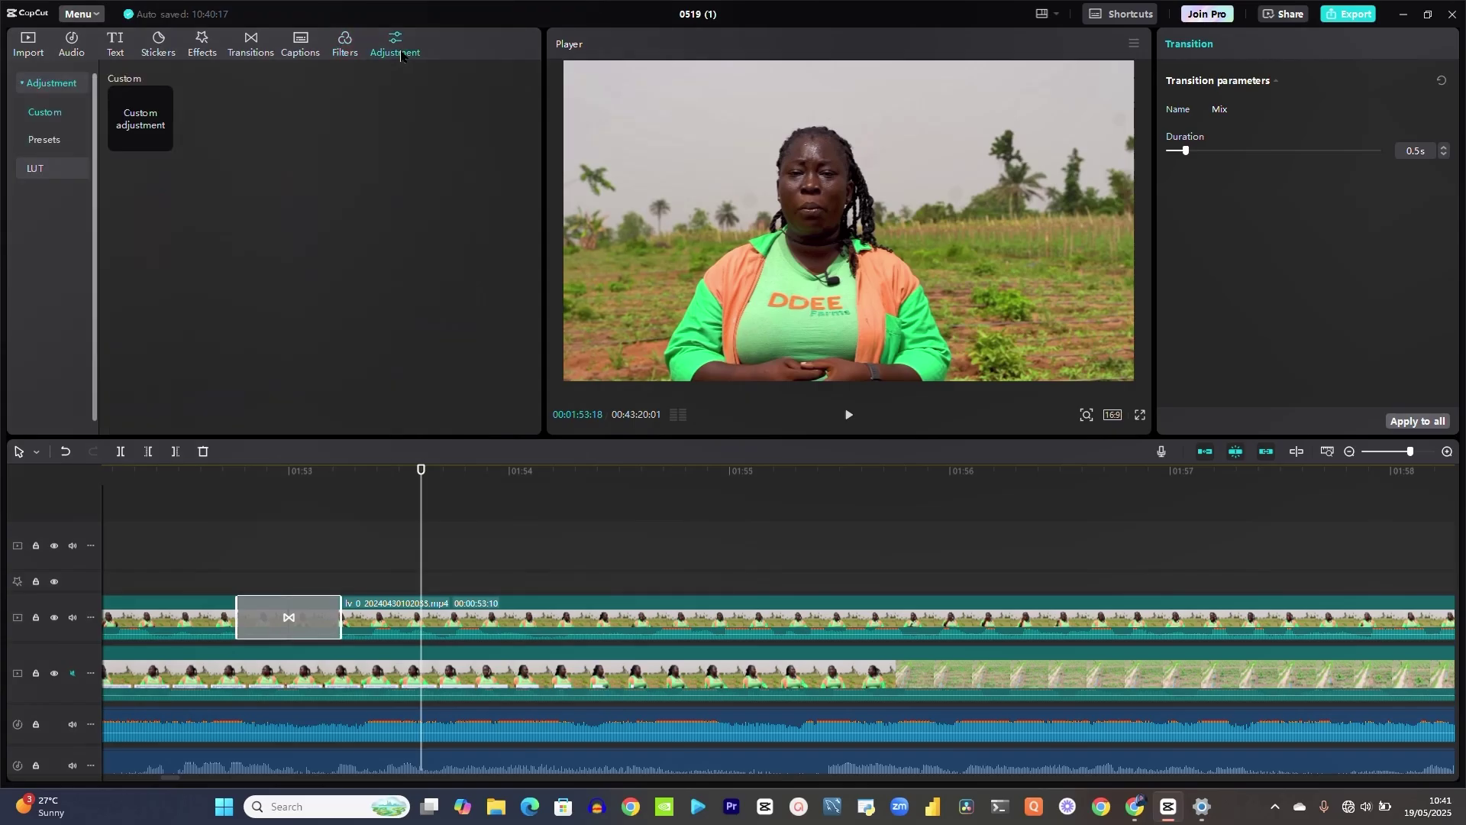
Step: Add the Tan and Badbunny filters above the video tracks from about 00:01:54, and show the custom adjustment library
left_click(342, 47)
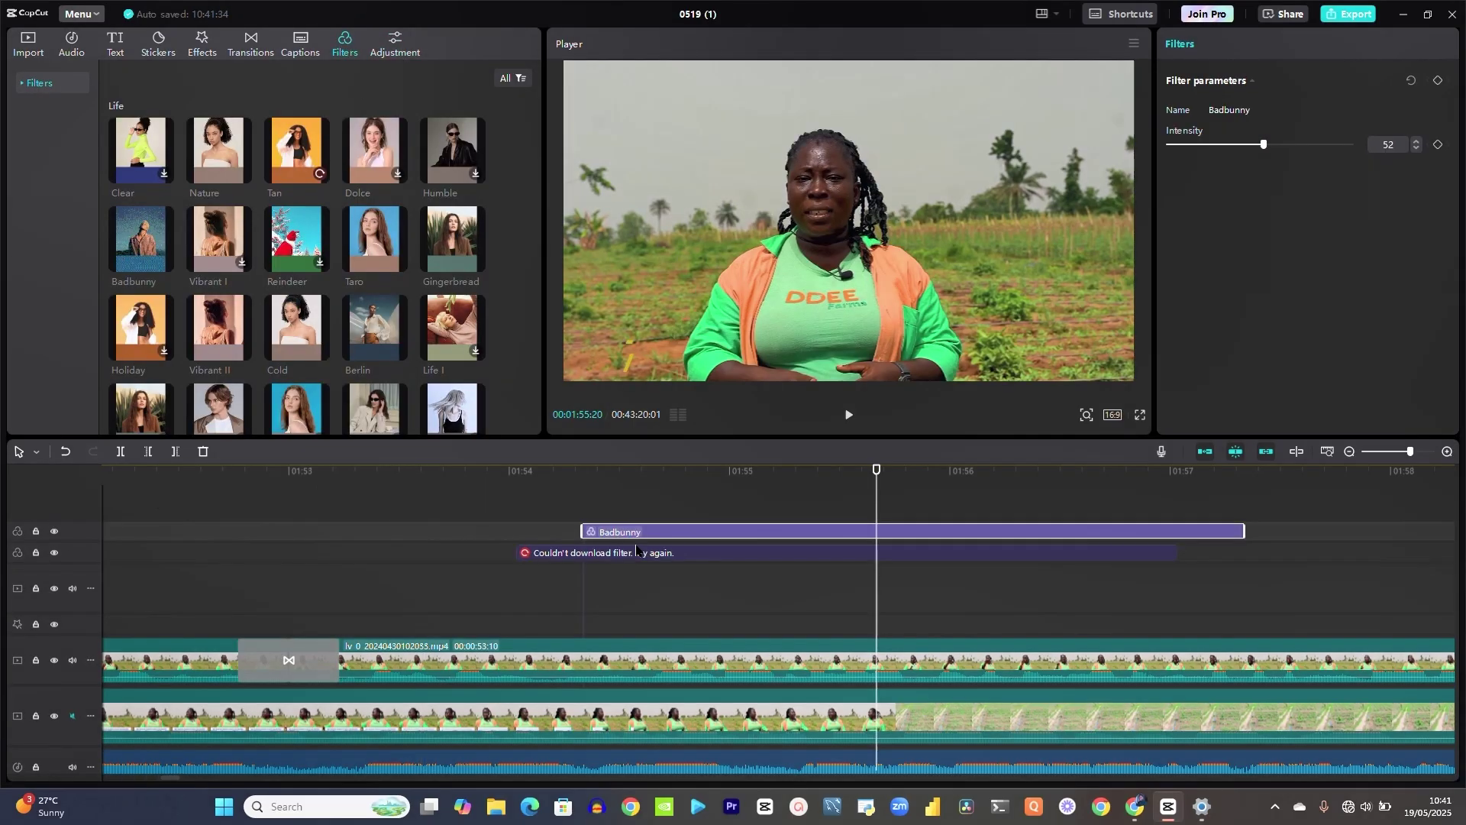
left_click(322, 152)
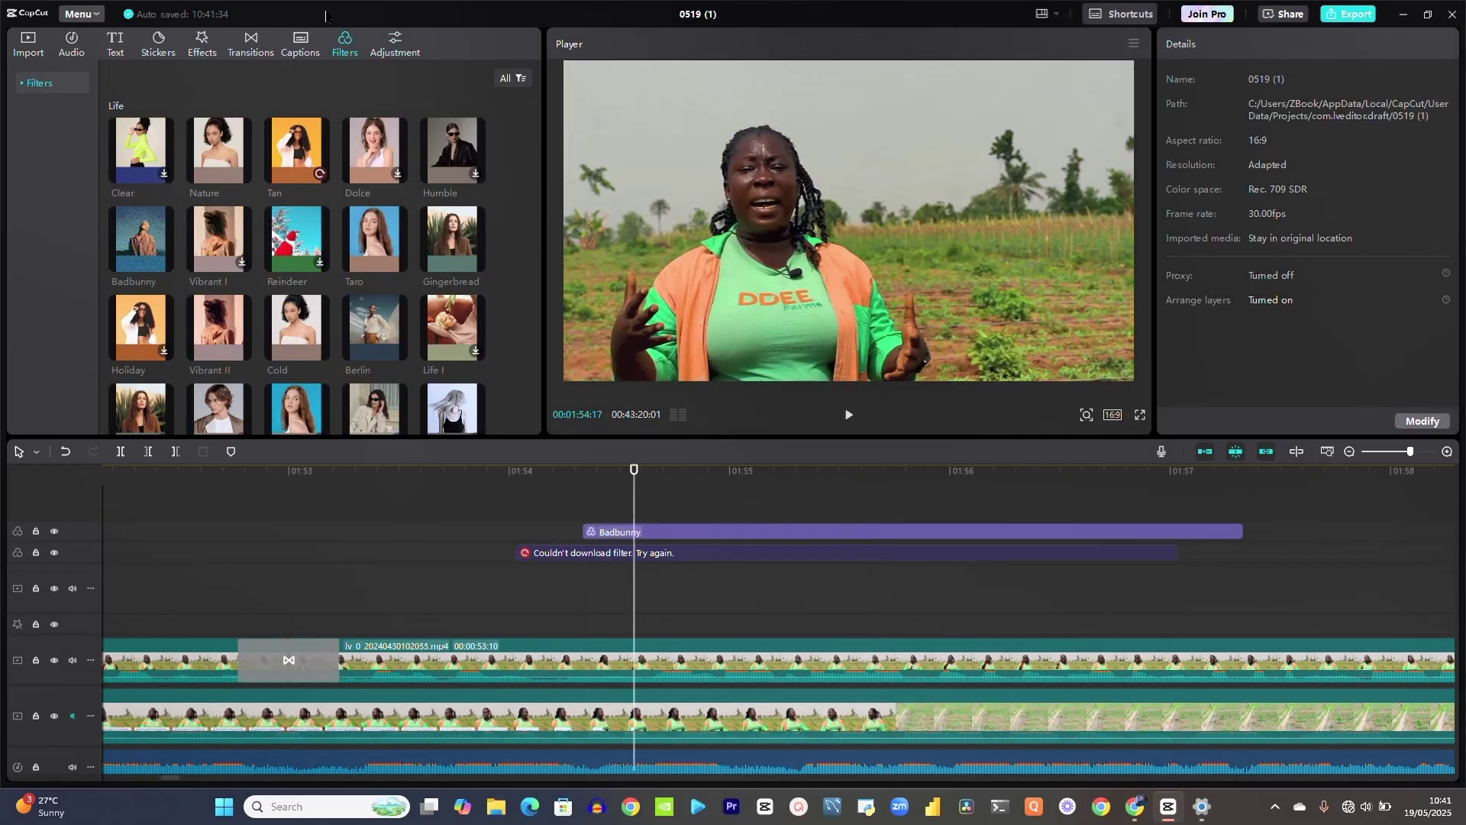
left_click(394, 43)
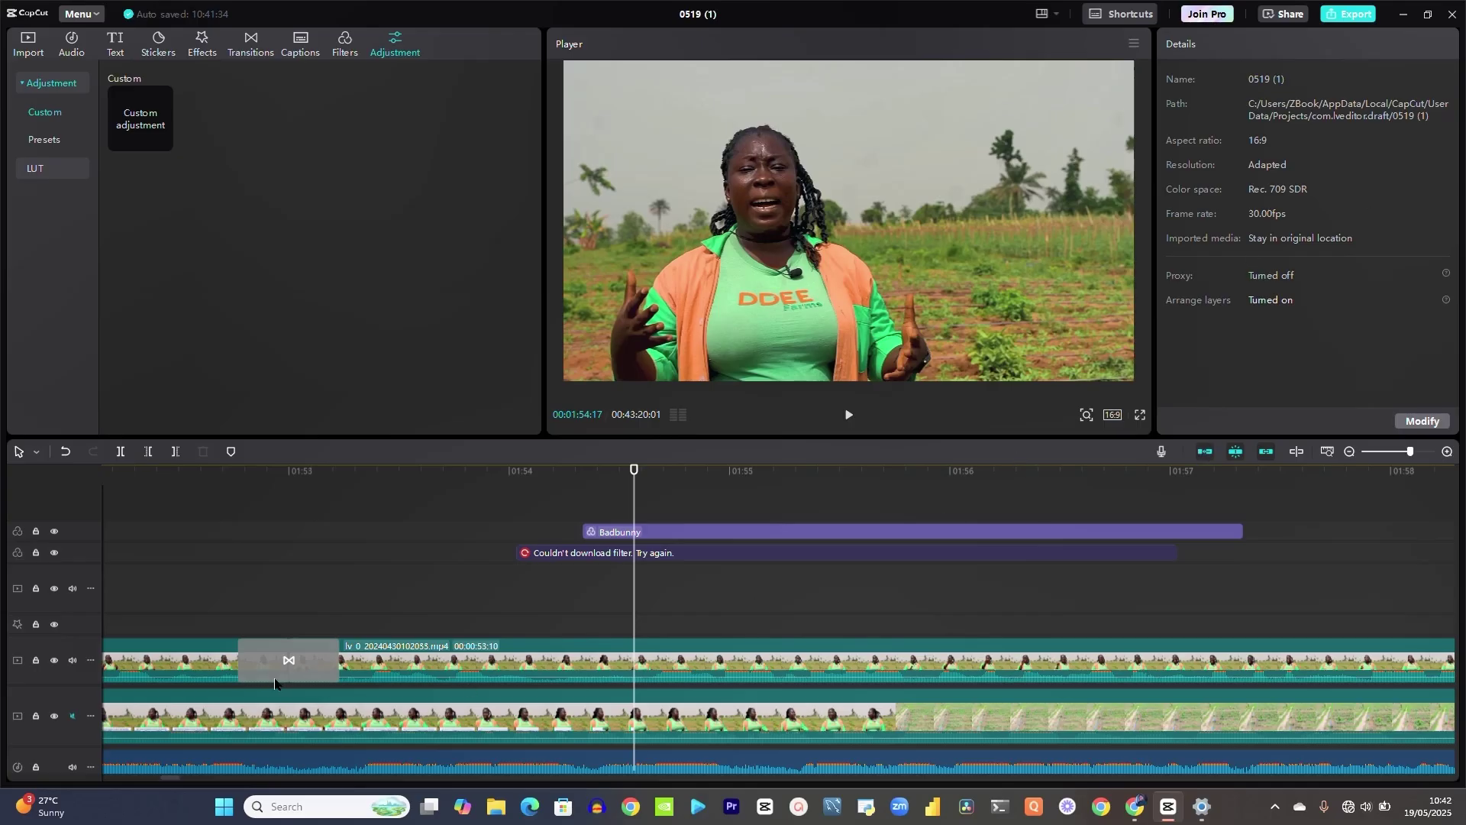
Step: Set the Mix transition's duration to 0.9 s and lower the Badbunny filter's intensity
left_click(308, 662)
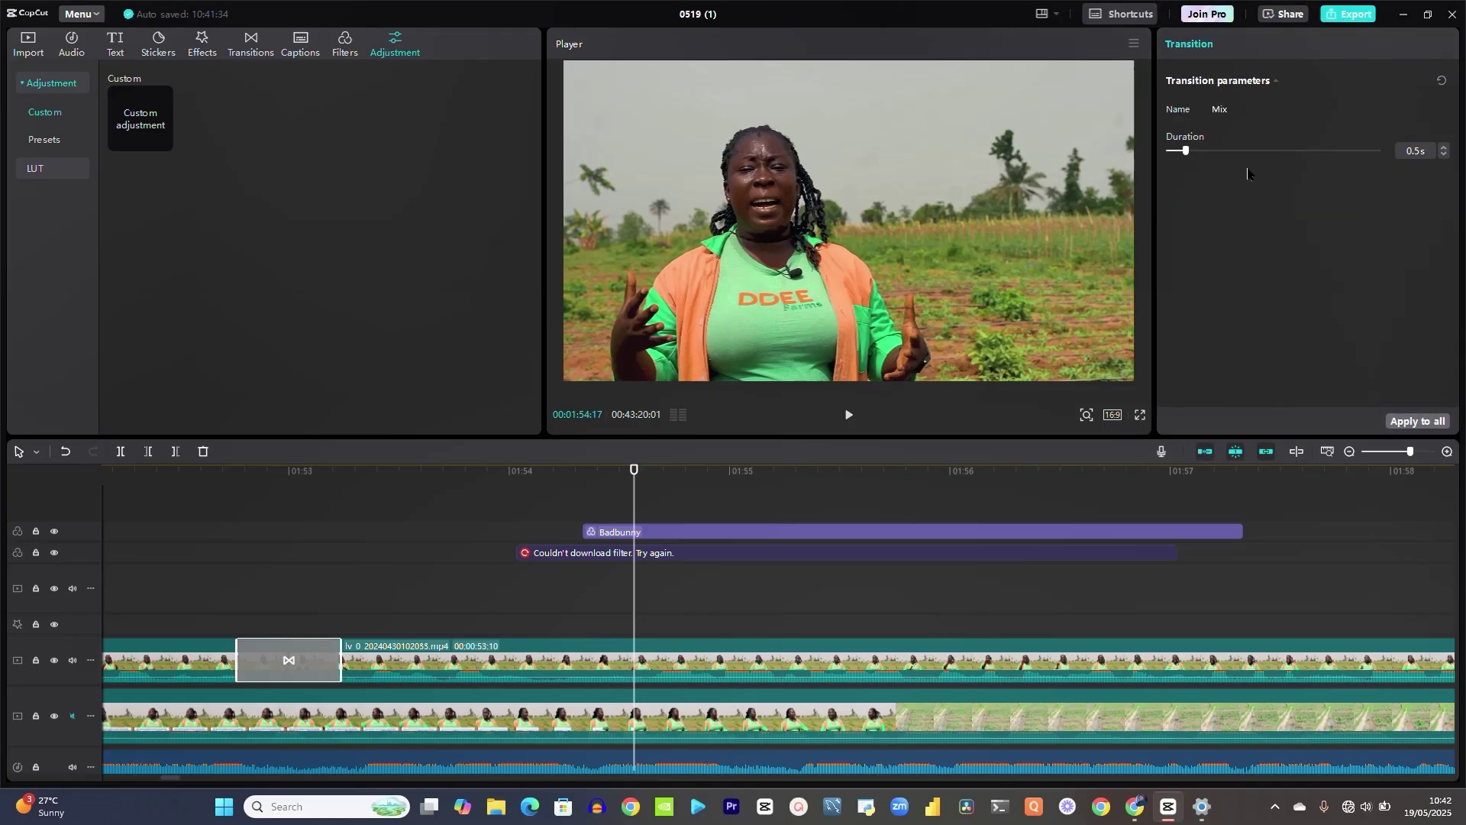
mouse_move(1196, 162)
left_mouse_down()
mouse_move(1348, 164)
mouse_move(1236, 180)
mouse_move(1203, 152)
left_mouse_up()
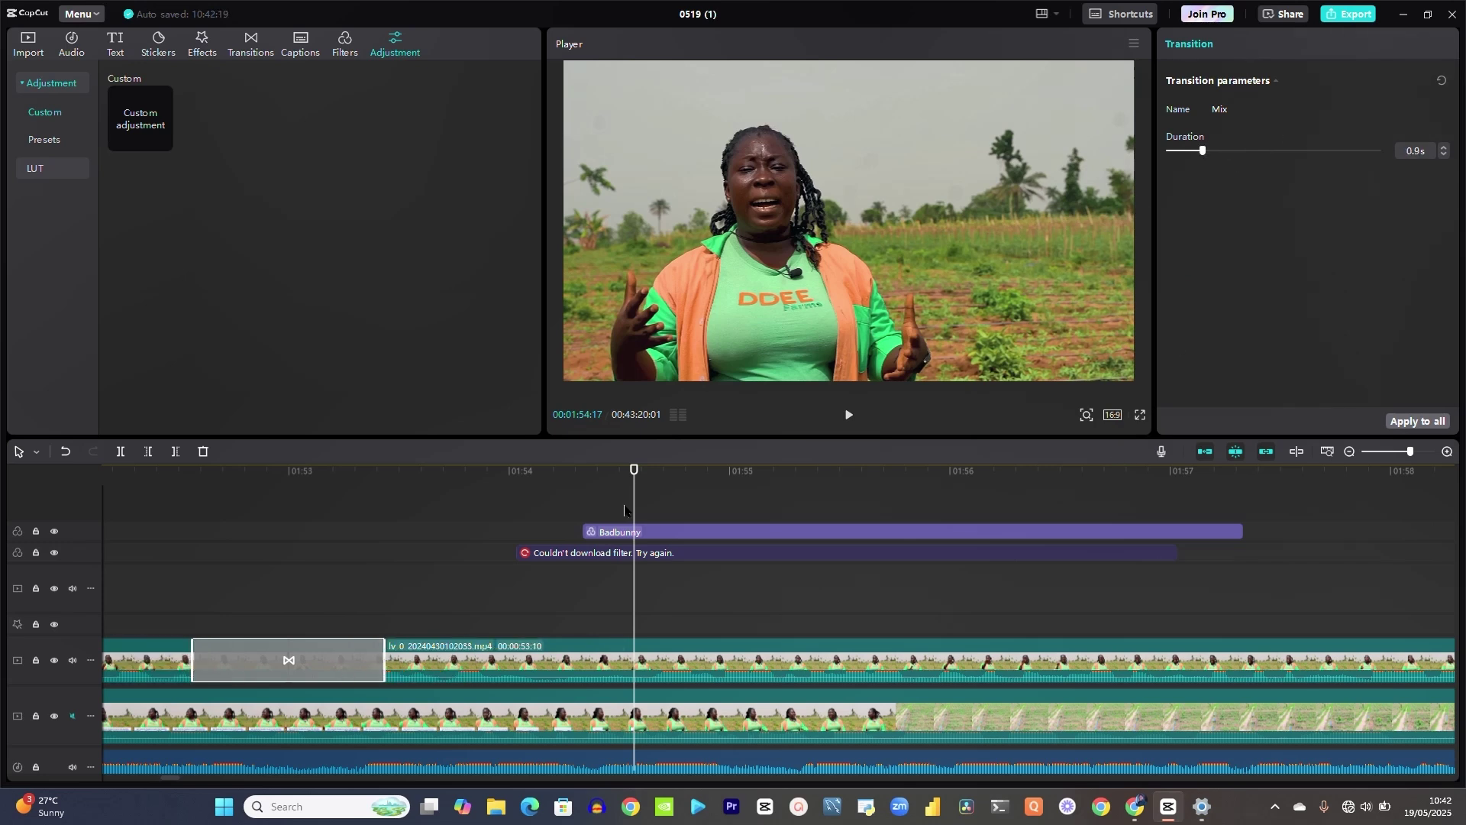
left_click(672, 532)
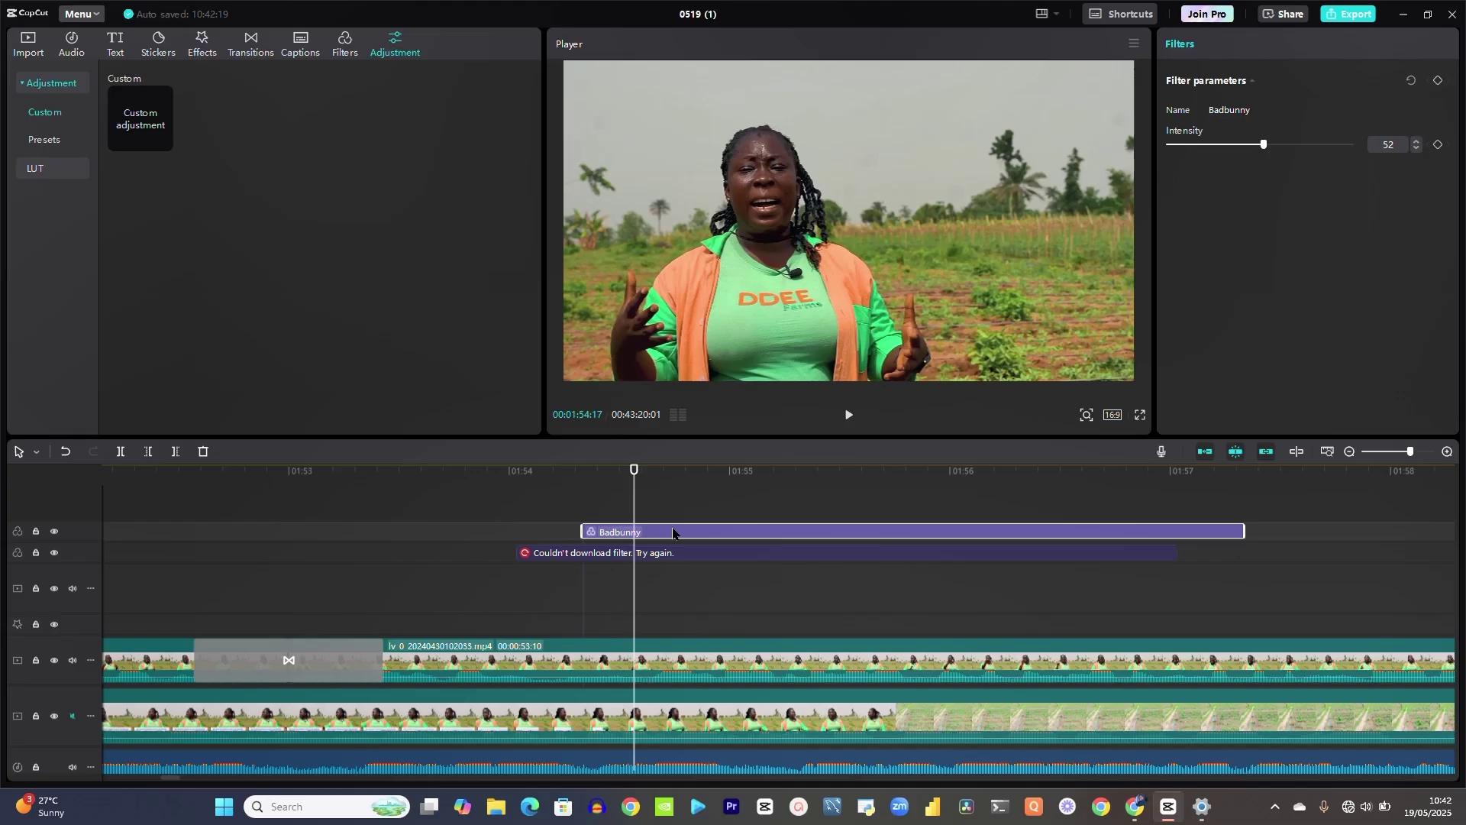
left_click_drag(1242, 145, 1232, 145)
Step: Set the scale of the video clip following the Mix transition to 106%
left_click(775, 665)
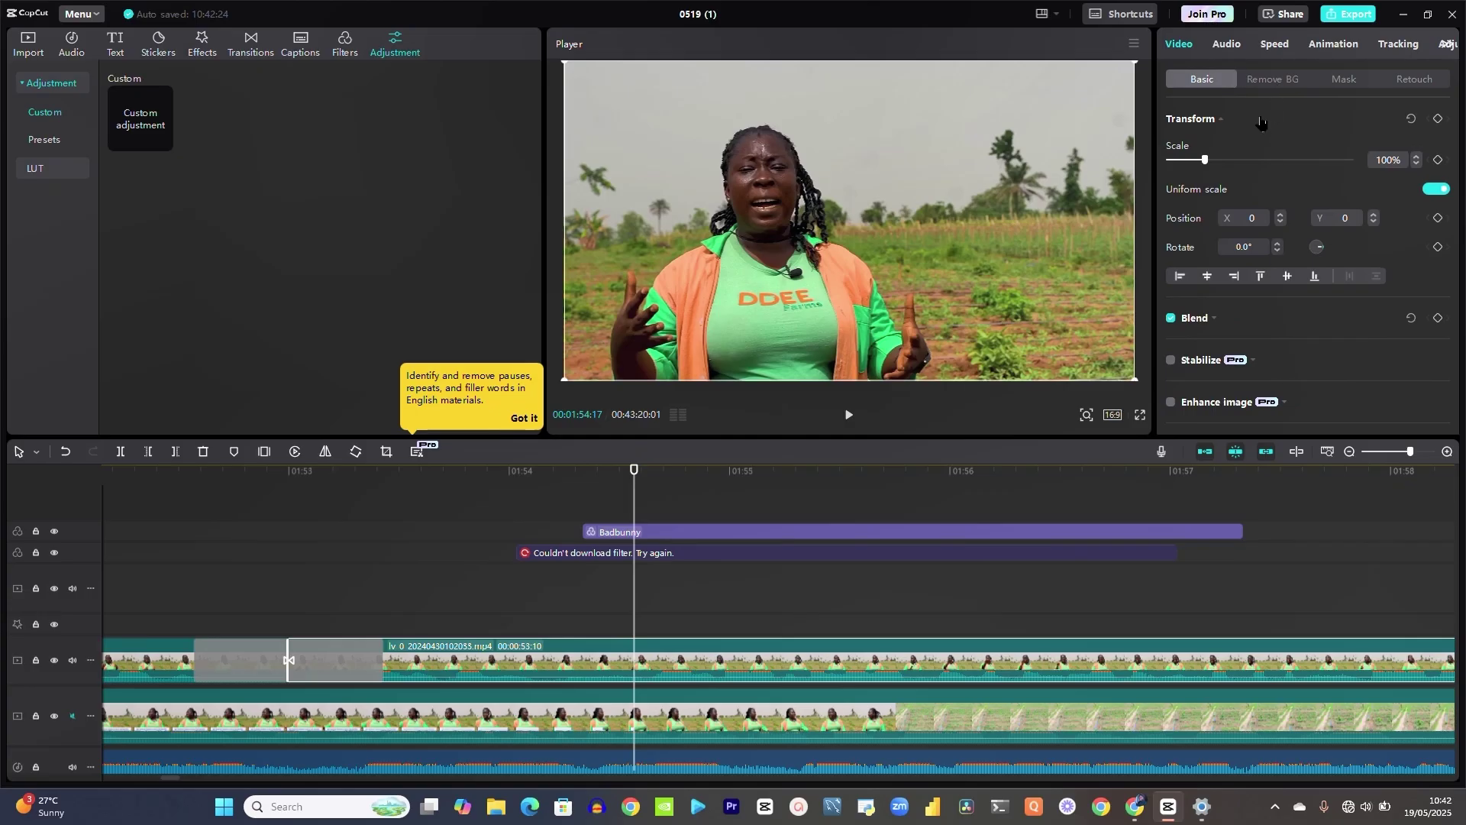
scroll(1258, 176, "down", 1)
scroll(1258, 175, "down", 5)
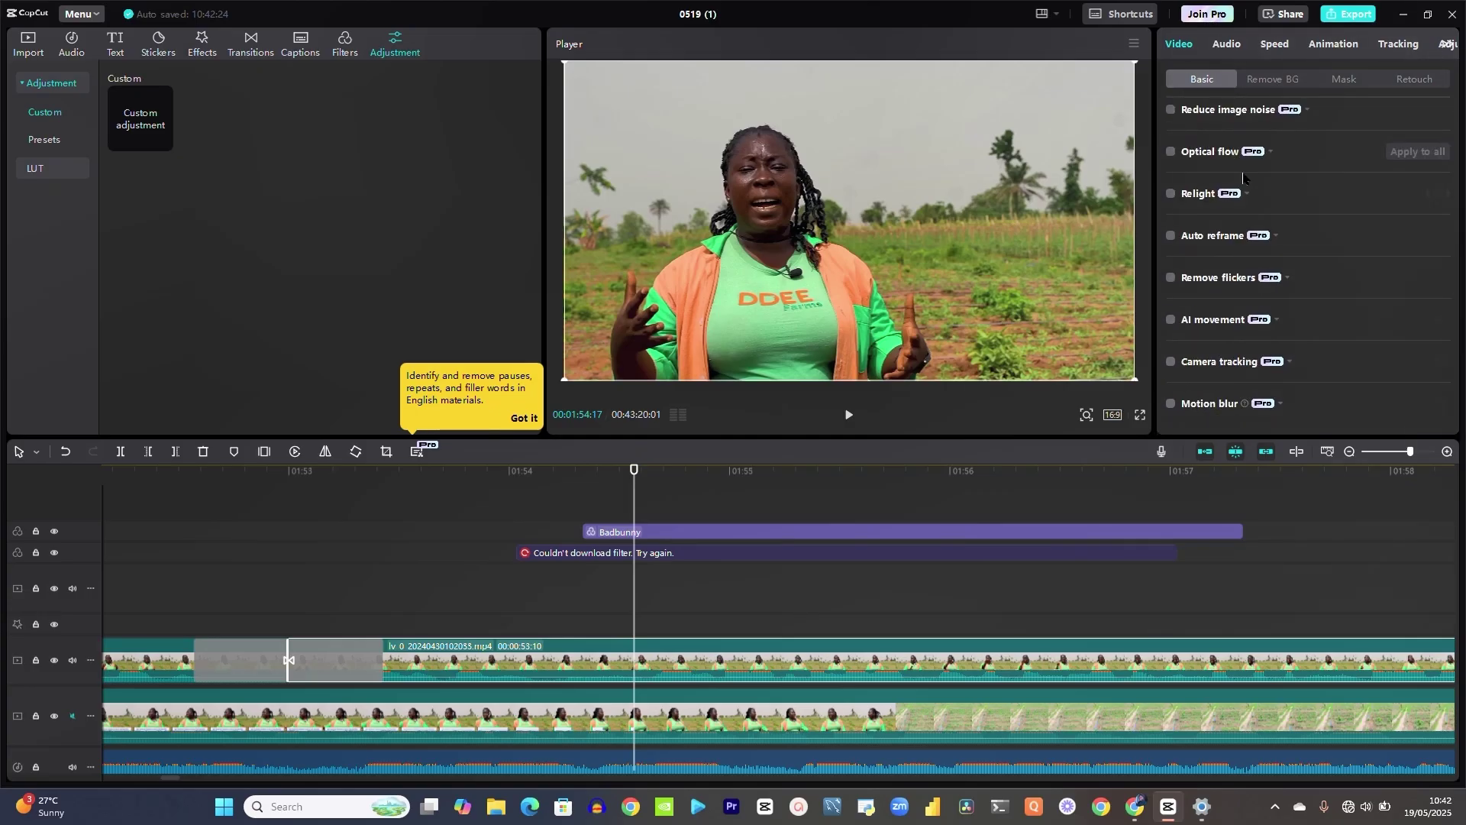
left_click(1040, 654)
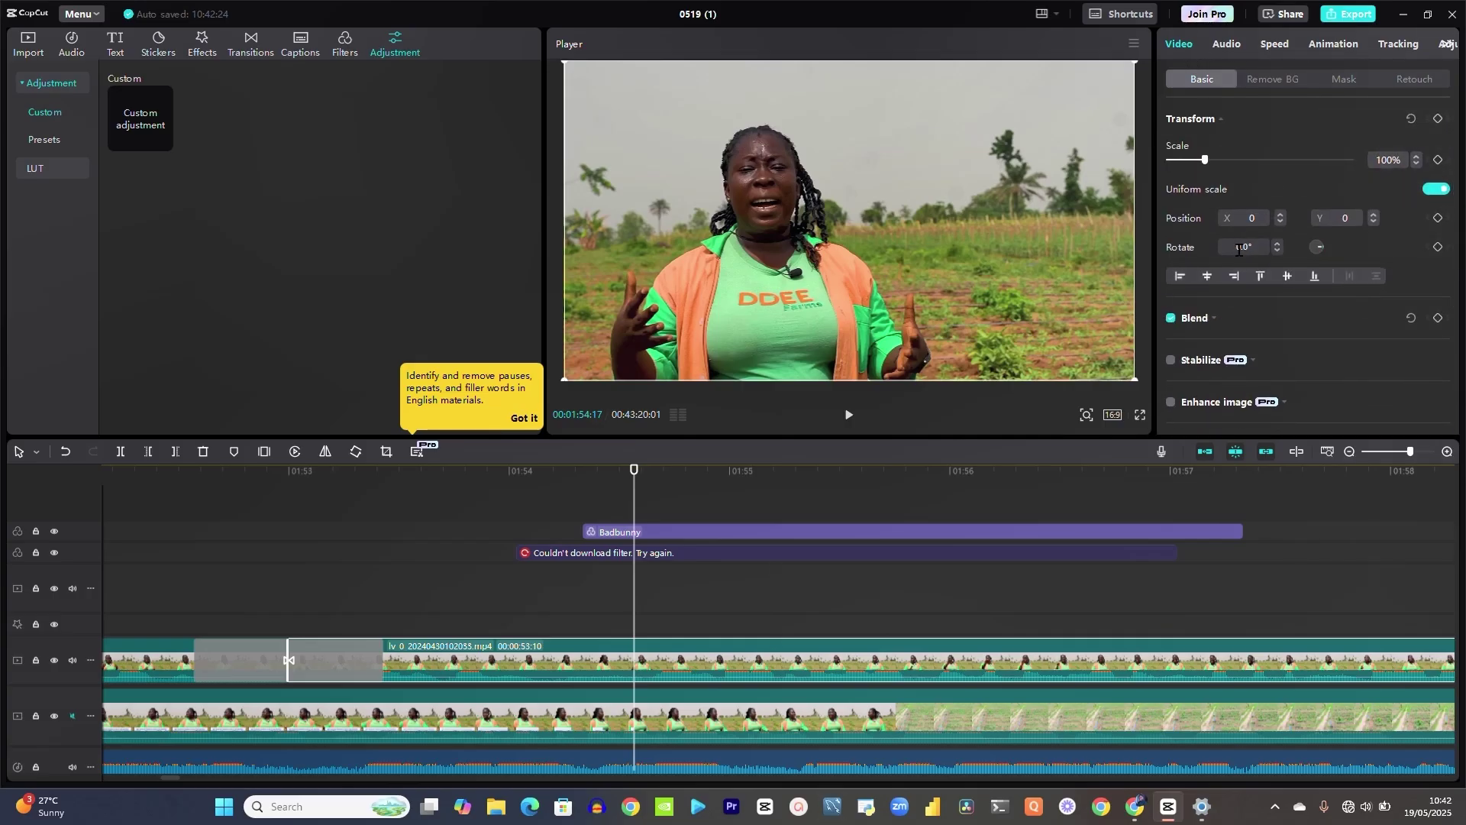
scroll(1219, 164, "up", 3)
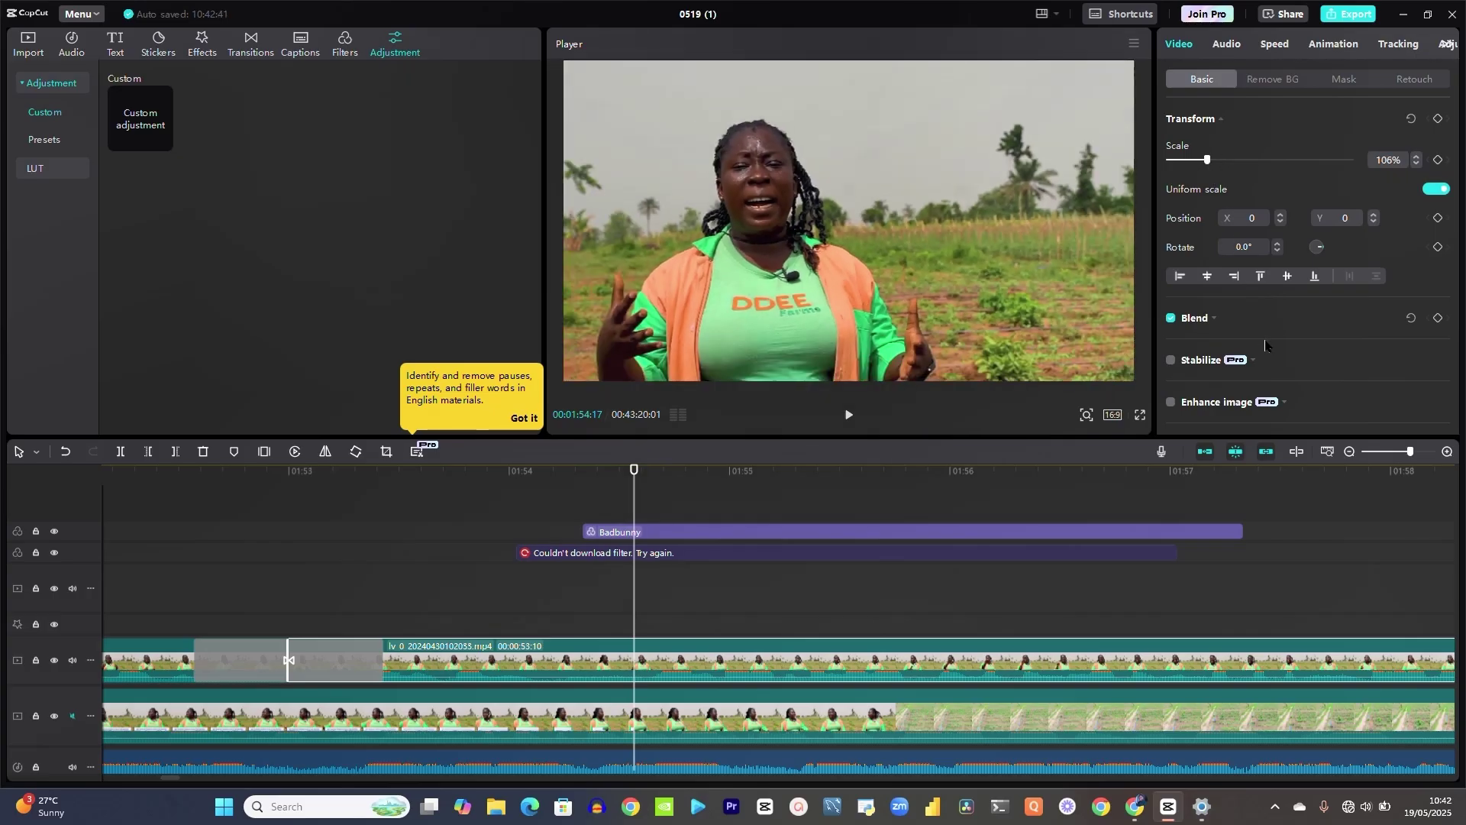
Step: Examine the clip's remaining Basic, Remove BG, Mask, Retouch, Audio, Speed, Animation, Tracking and Adjustment settings
scroll(1264, 345, "down", 3)
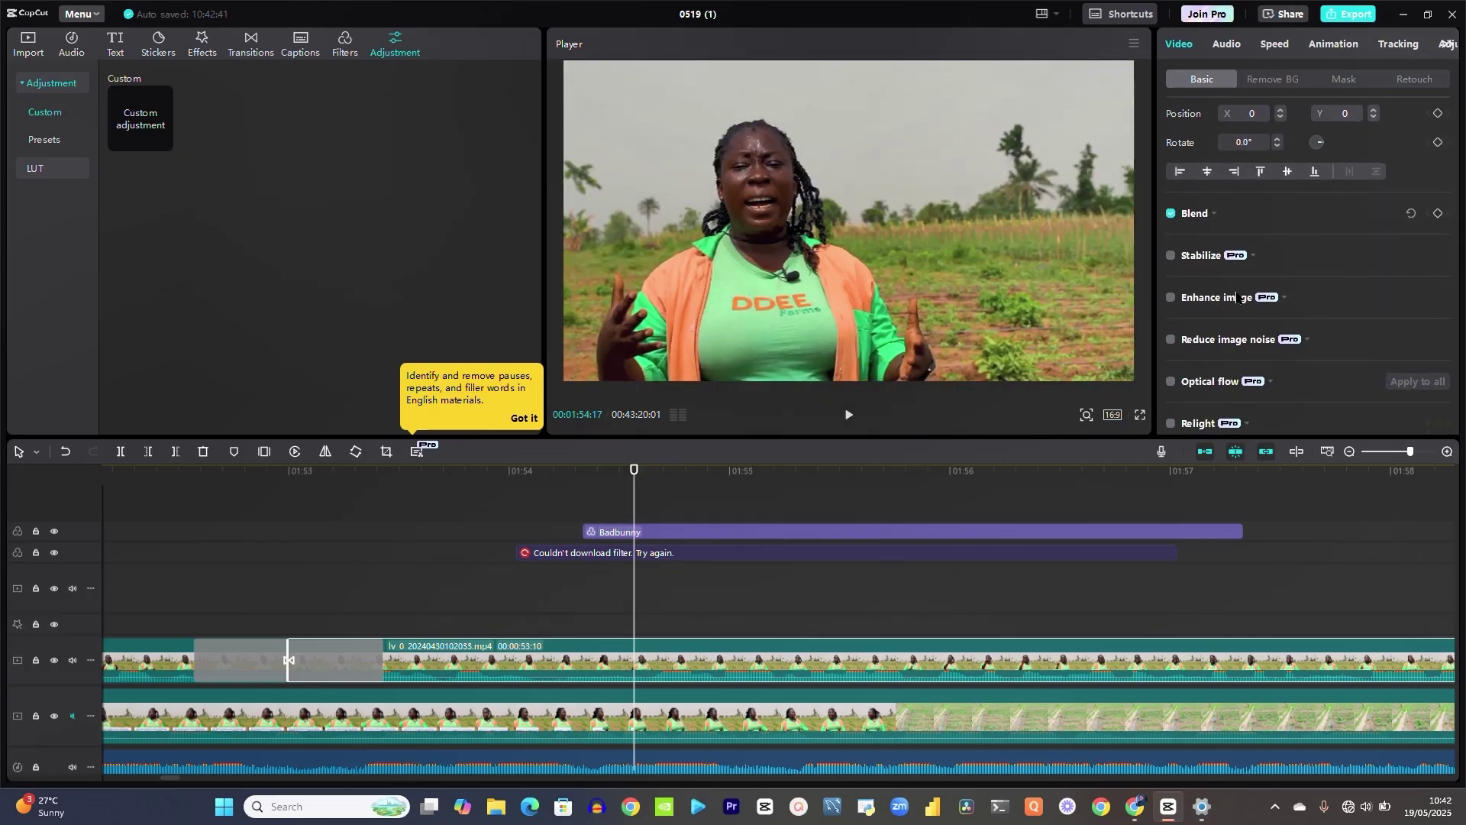
scroll(1236, 297, "down", 1)
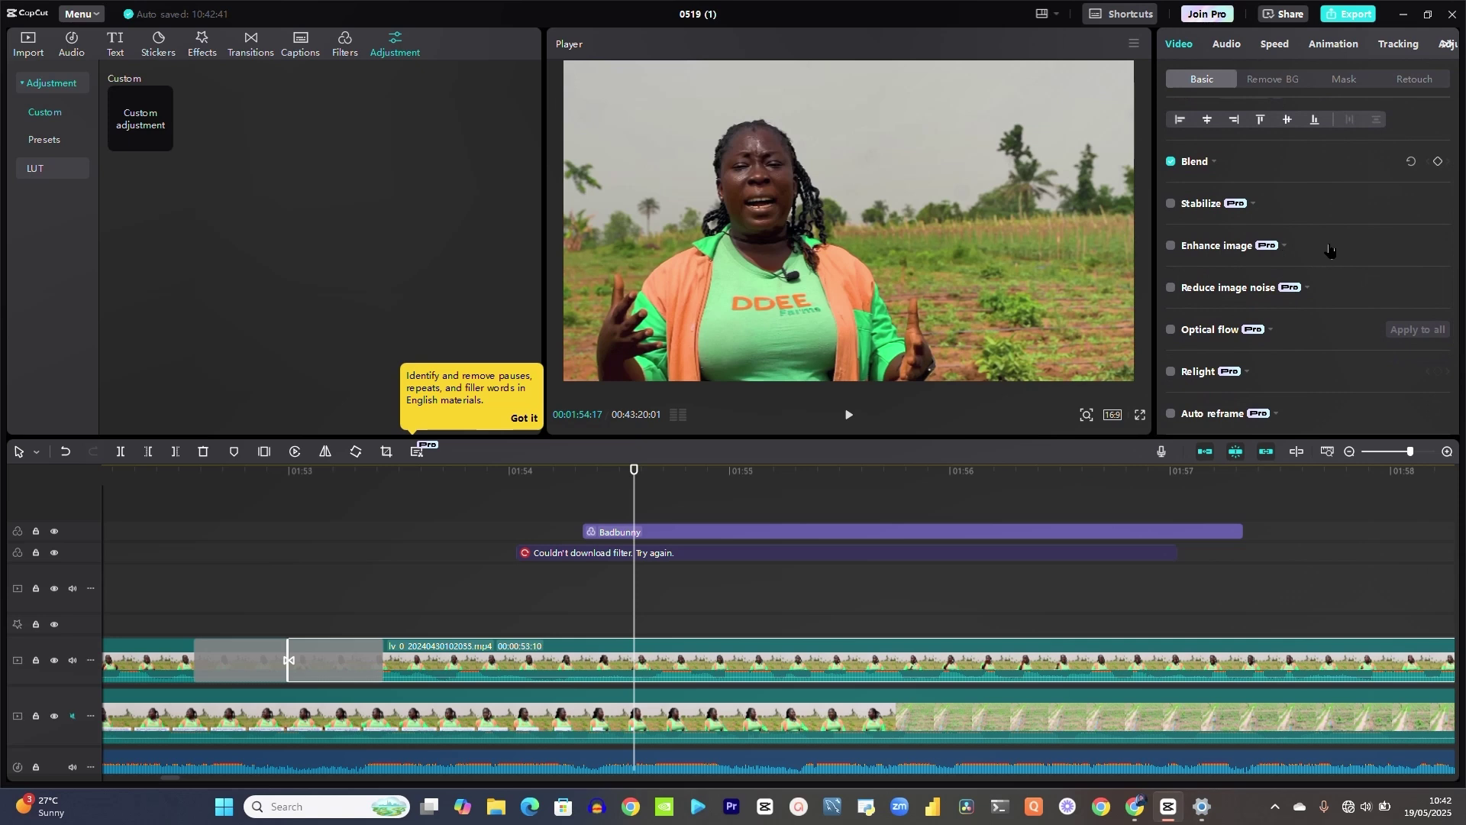
left_click(1267, 81)
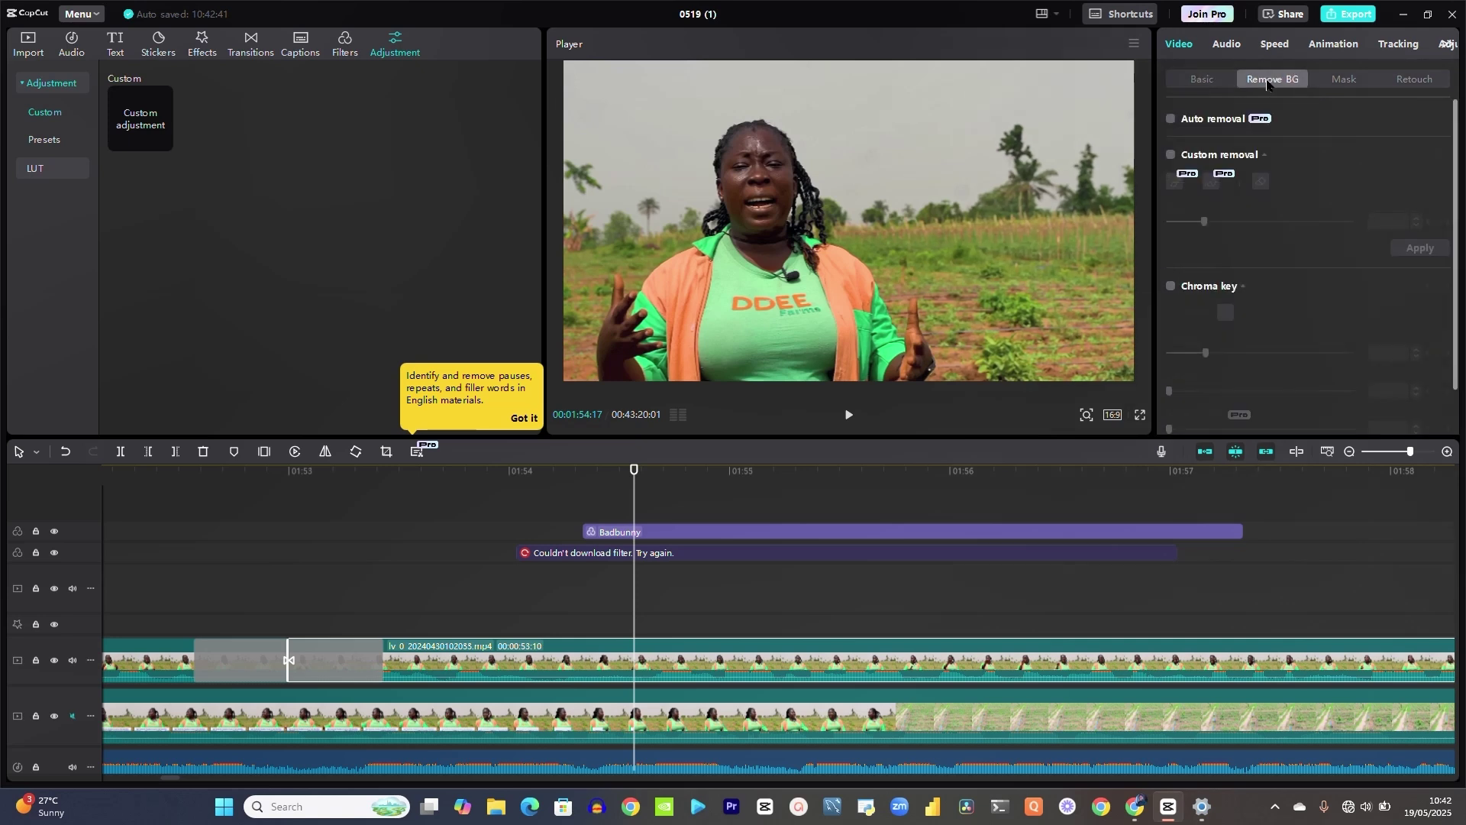
left_click(1348, 81)
left_click(1414, 80)
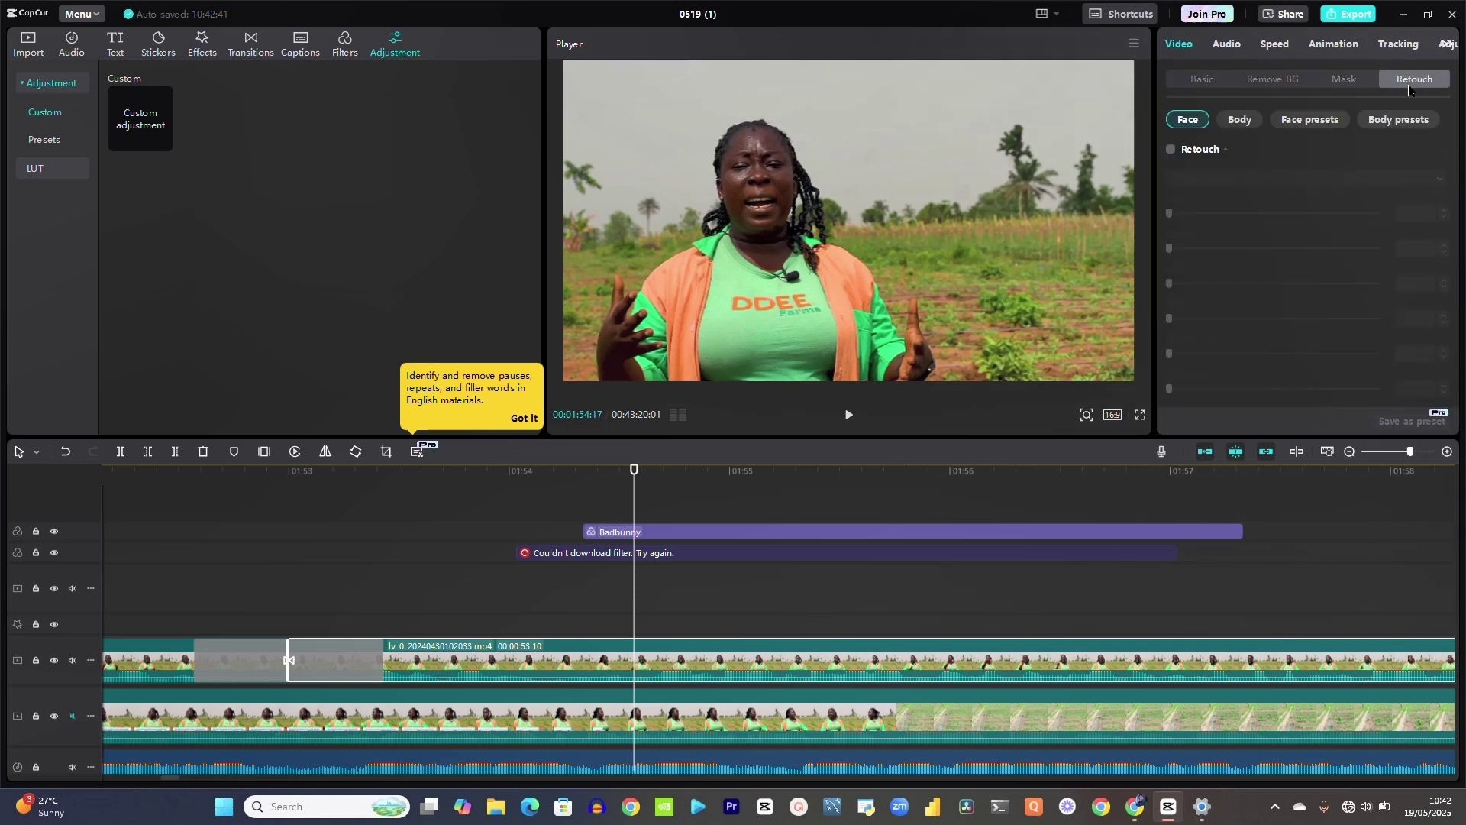
left_click(1233, 44)
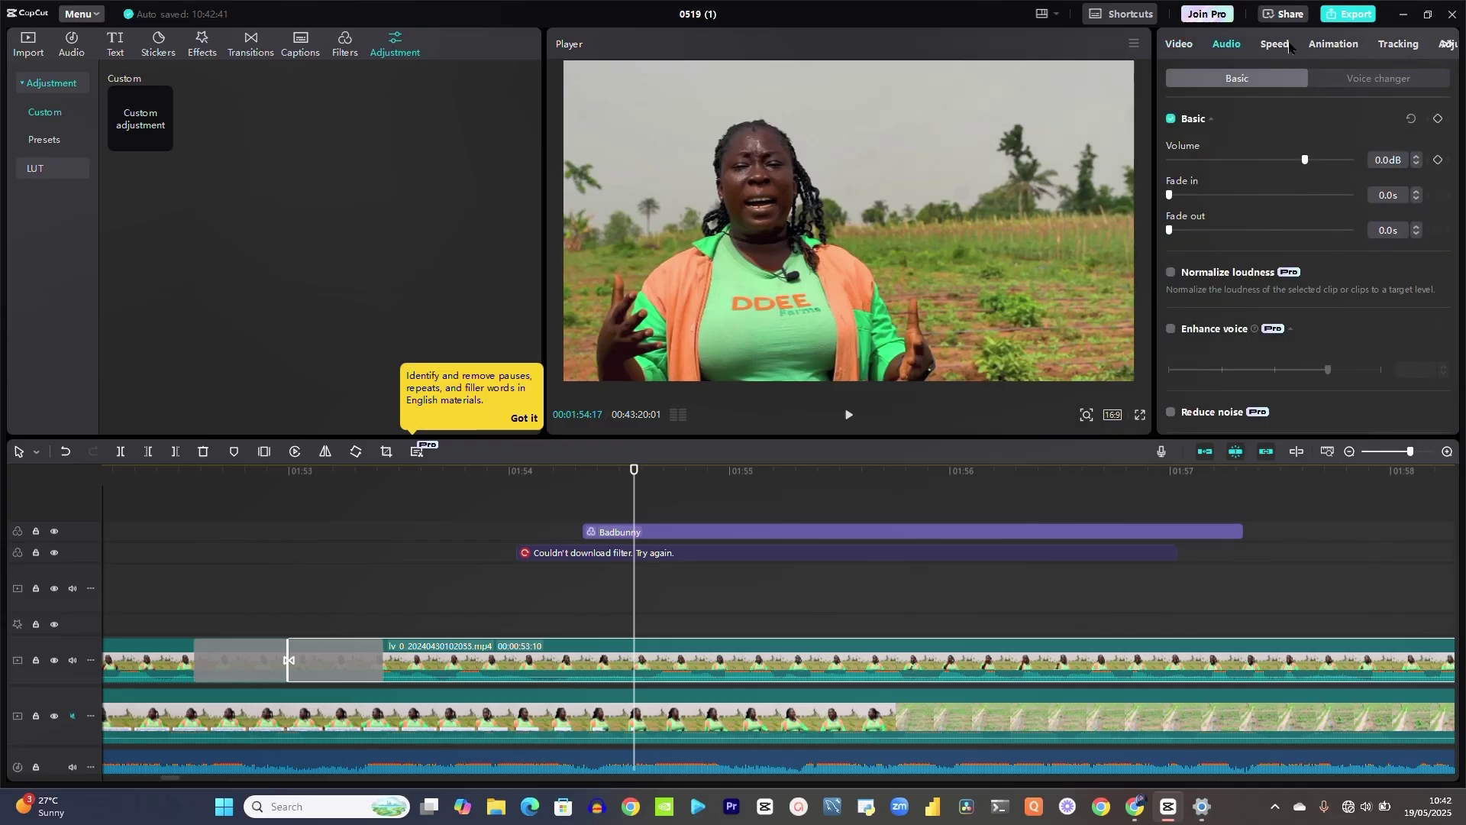
left_click(1273, 46)
left_click(1338, 45)
left_click(1397, 47)
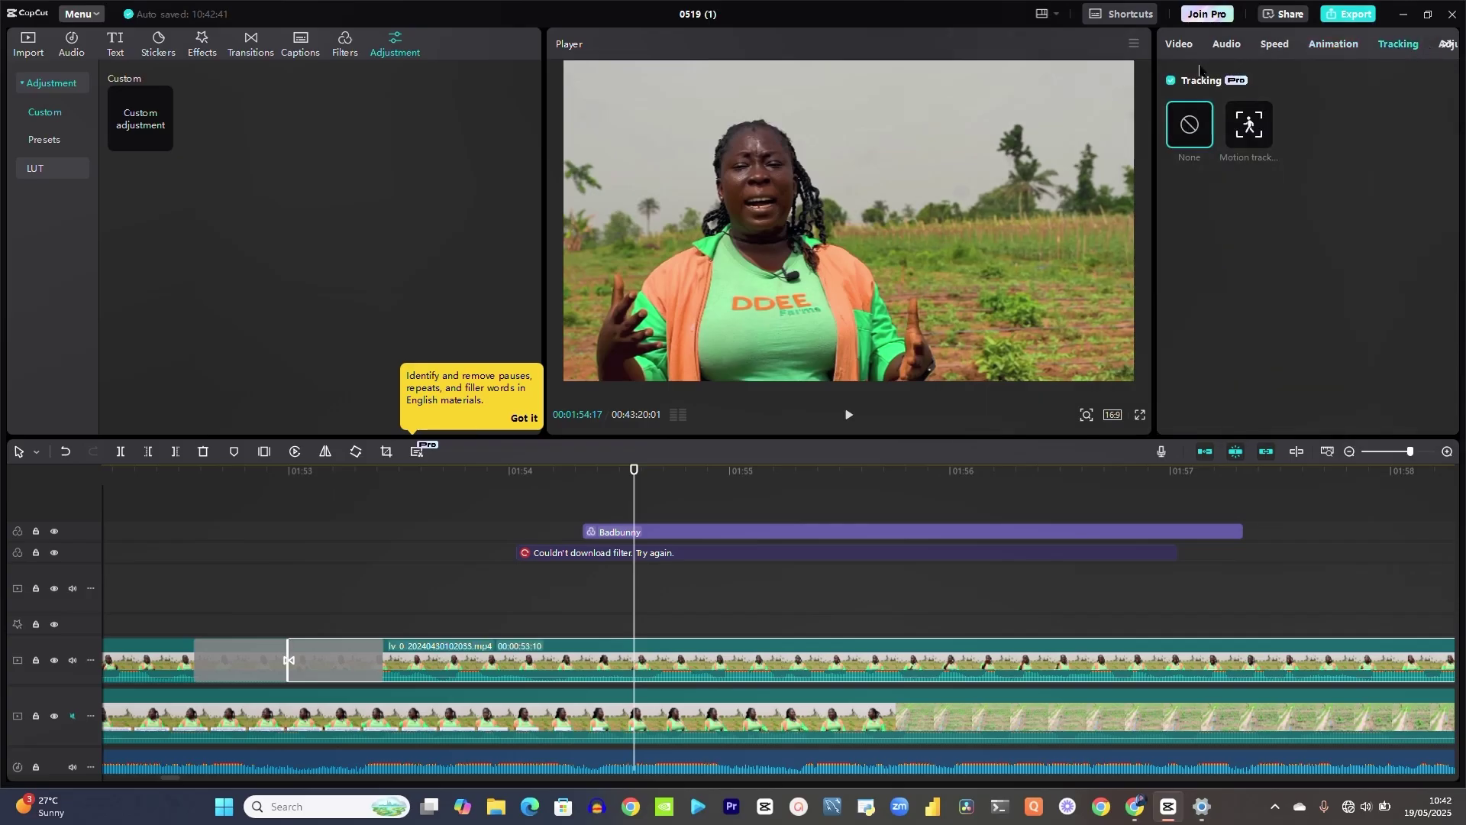
left_click(681, 528)
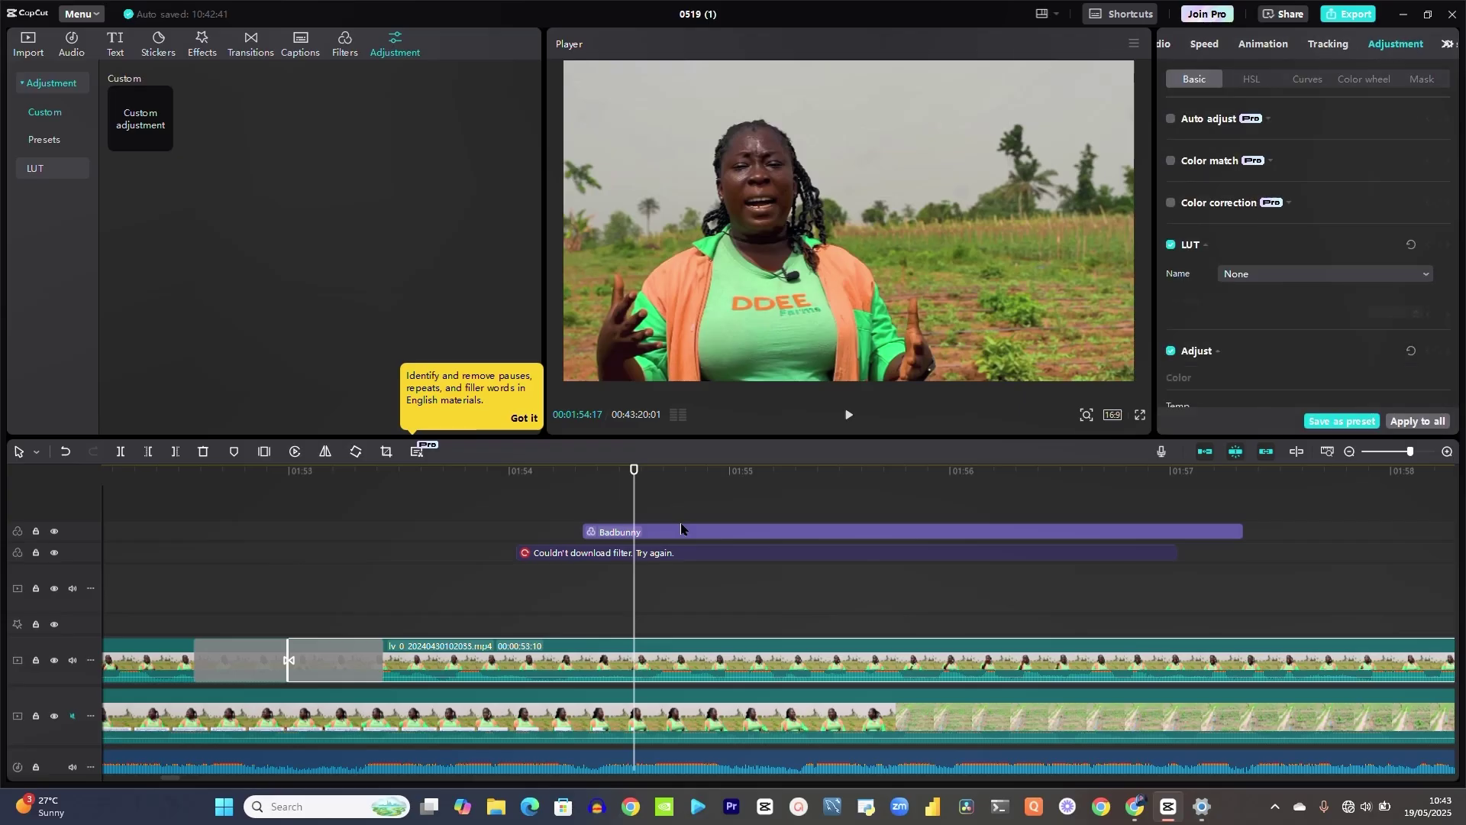